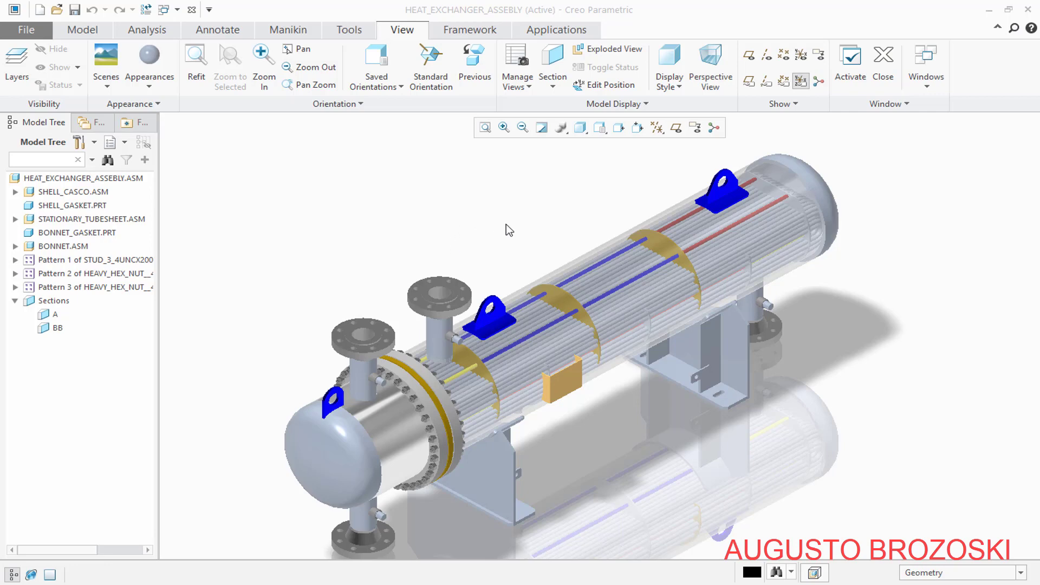
Switch to the STATIONARY_TUBESHEET assembly and inspect its baffles, tie rods and U-tubes from several sides, ending in the standard orientation
click(923, 76)
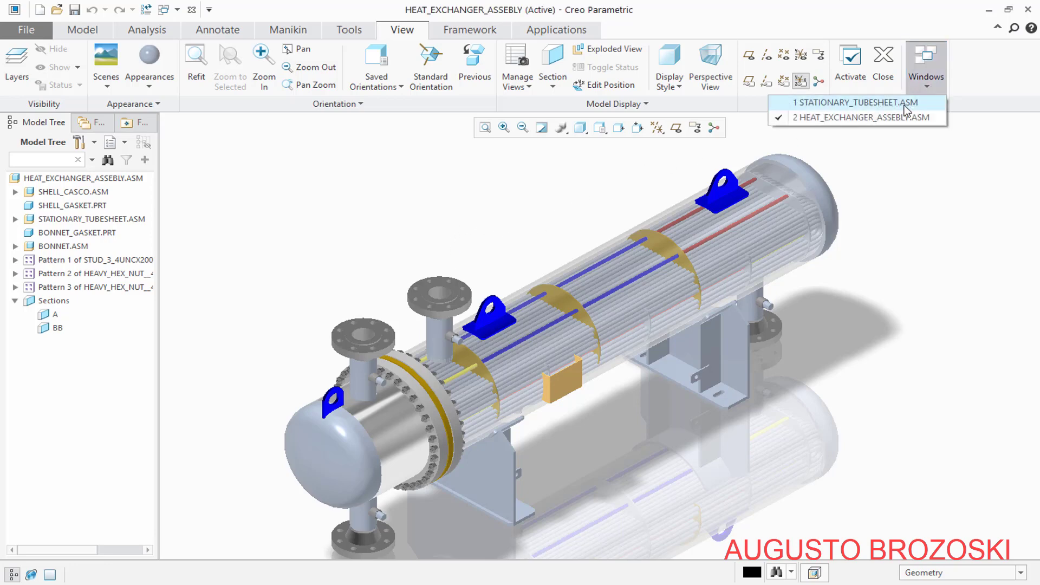
click(829, 103)
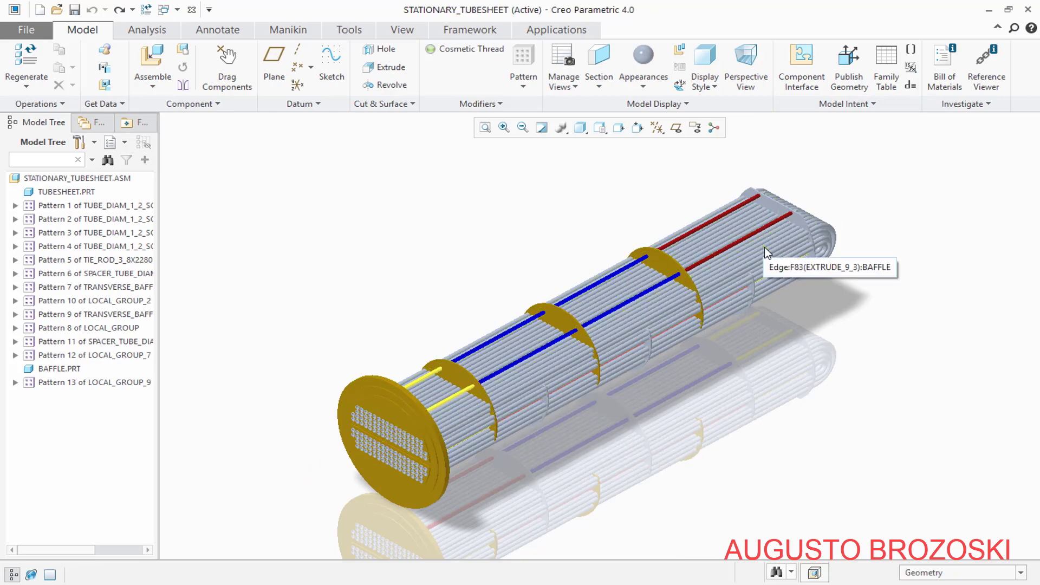
mouse_move(682, 331)
middle_down()
mouse_move(601, 307)
mouse_move(608, 313)
middle_up()
scroll(830, 270, down, 10)
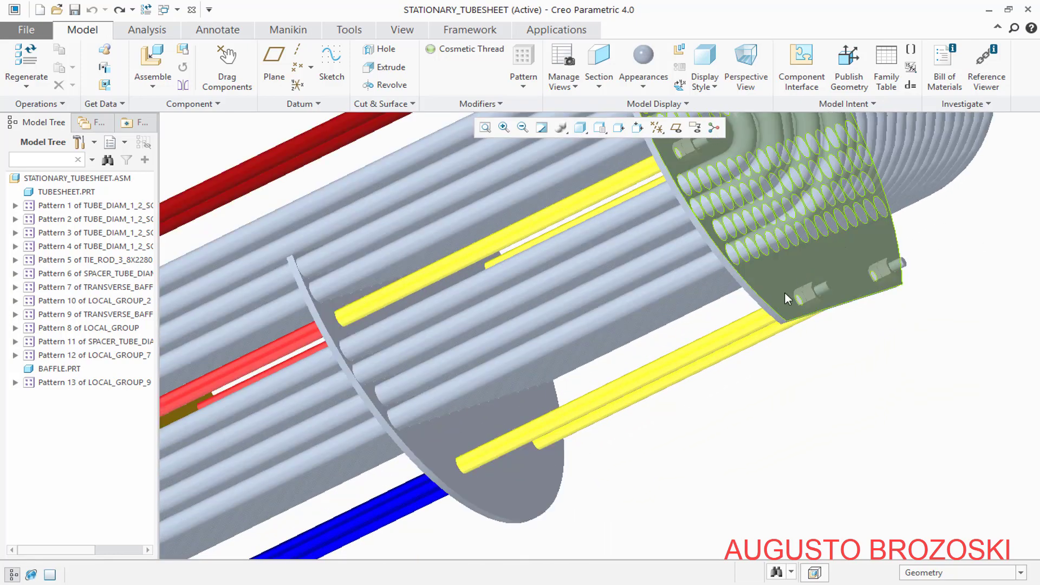
scroll(812, 296, up, 2)
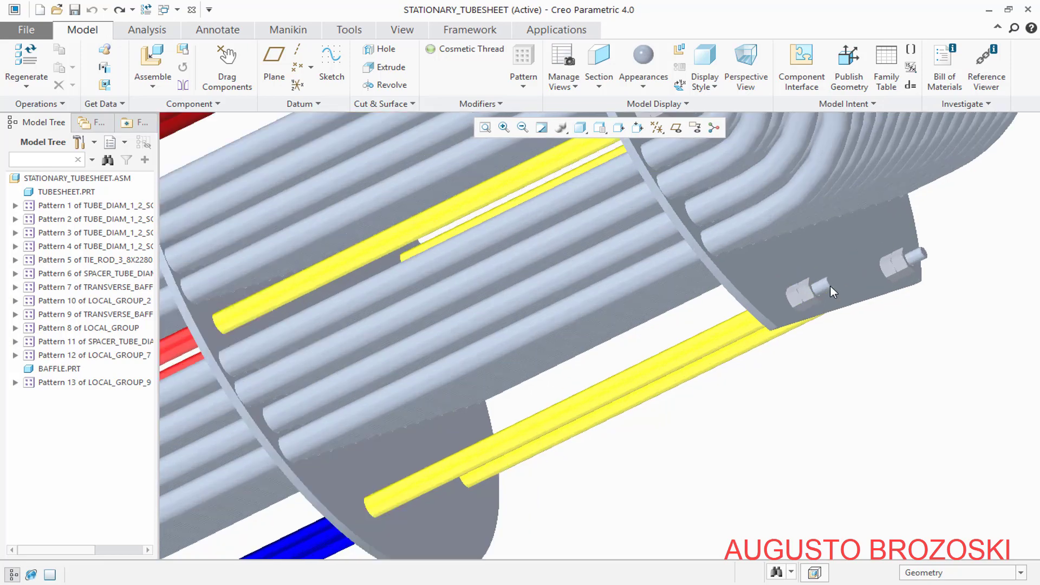
scroll(830, 286, down, 4)
scroll(774, 320, up, 6)
scroll(729, 332, up, 3)
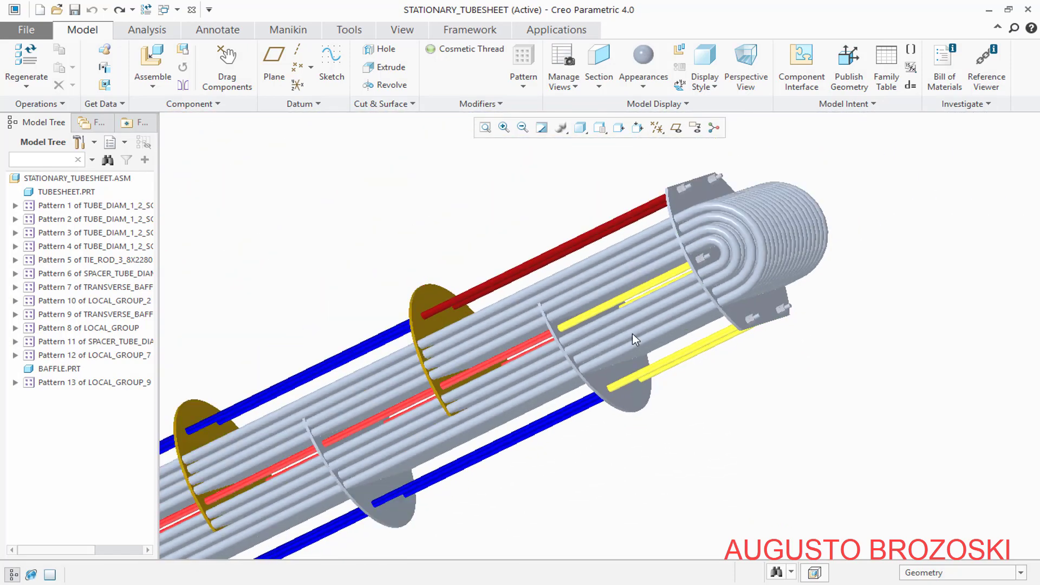
middle_drag(571, 316, 590, 304)
click(599, 127)
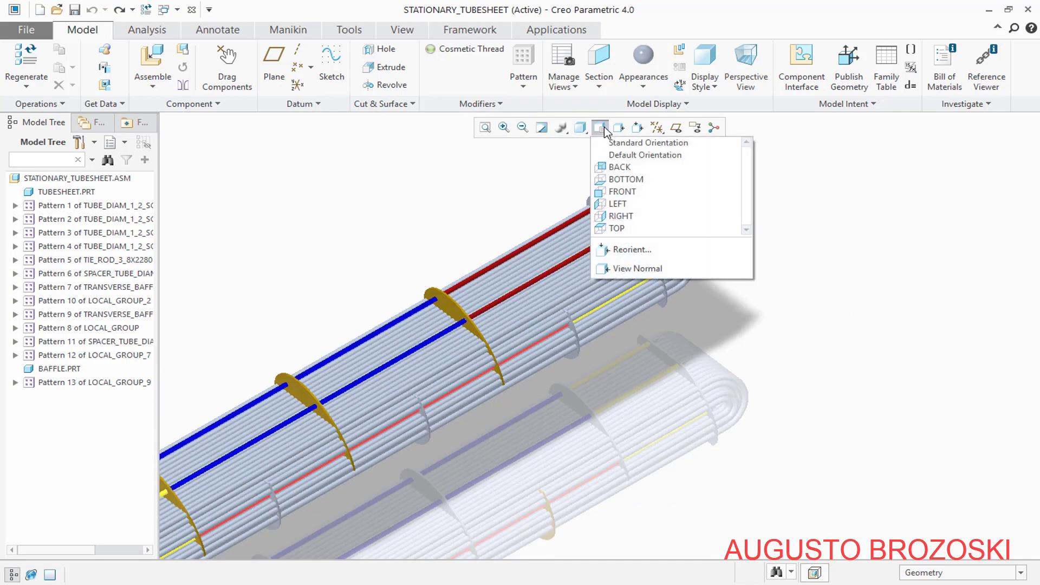
click(609, 143)
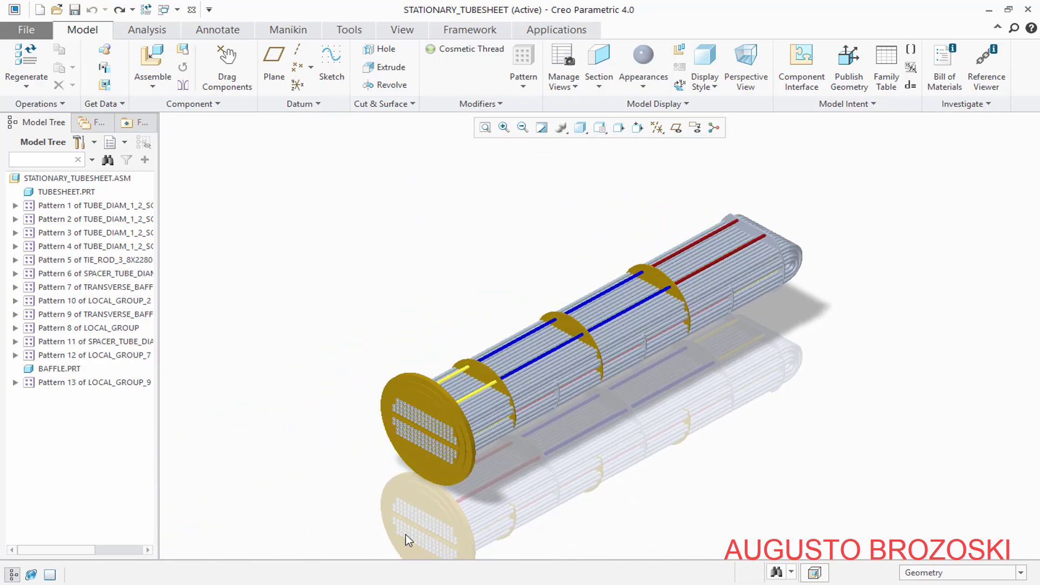
Switch to NX SIEMENS HEAT EXCHANGER 01.pdf in Acrobat Reader and examine the tubesheet assembly views, spacer tubes, tie rods and U-tubes on pages 7 and 6
key(alt+Tab)
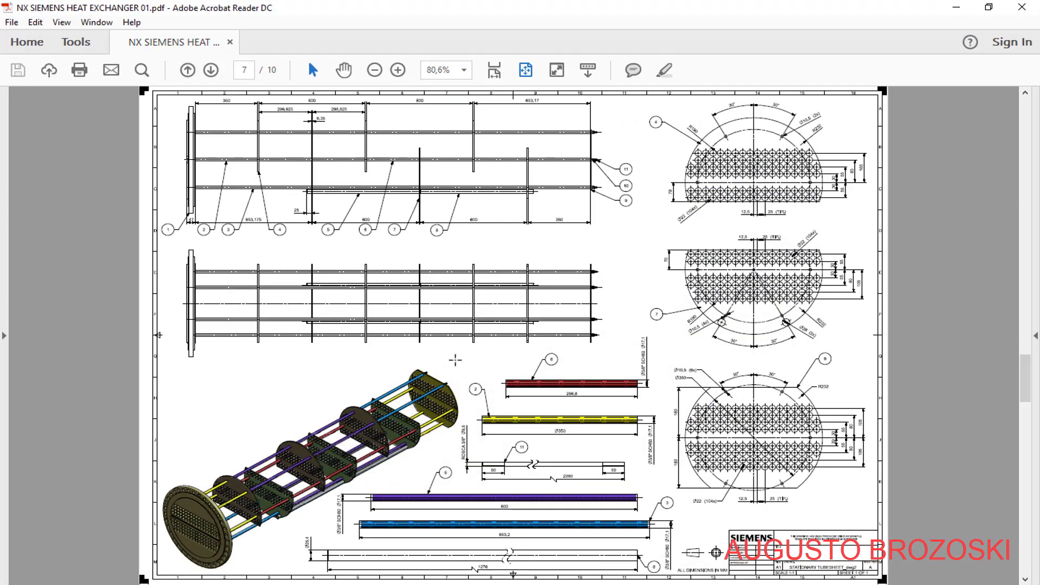
scroll(494, 385, up, 2)
scroll(493, 385, down, 2)
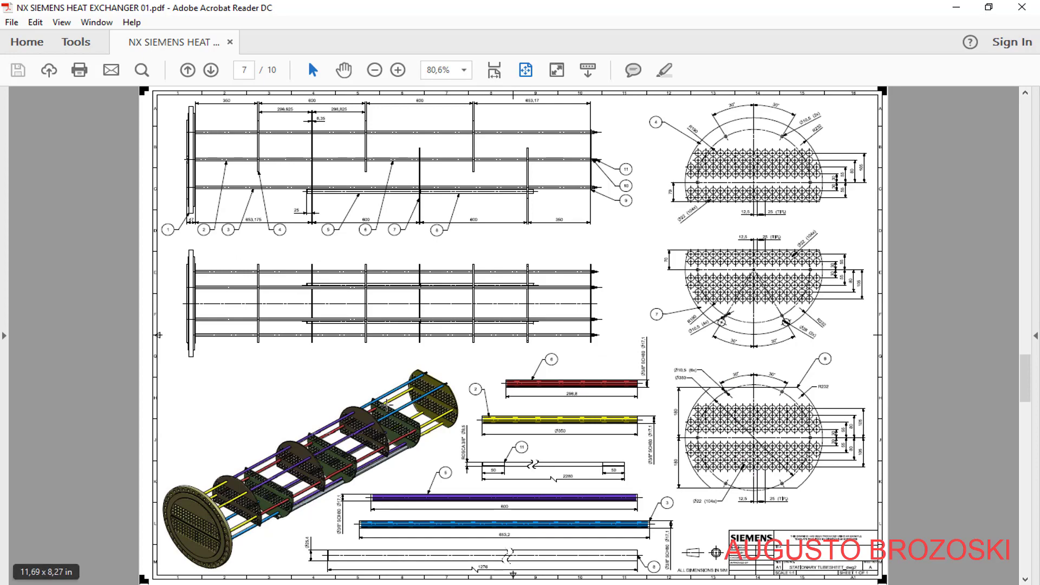
click(397, 69)
click(398, 70)
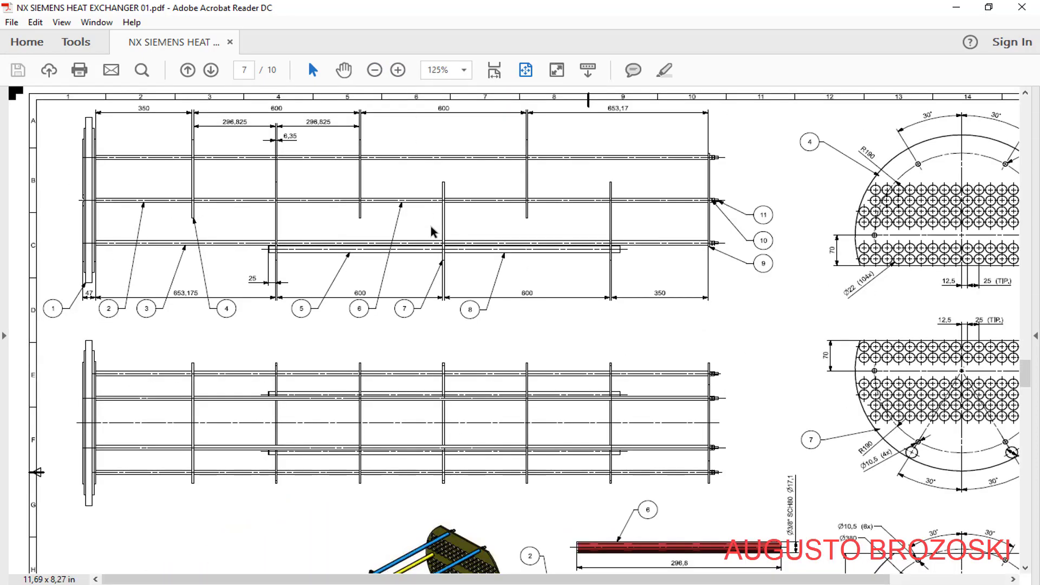
scroll(437, 264, down, 3)
scroll(438, 265, down, 3)
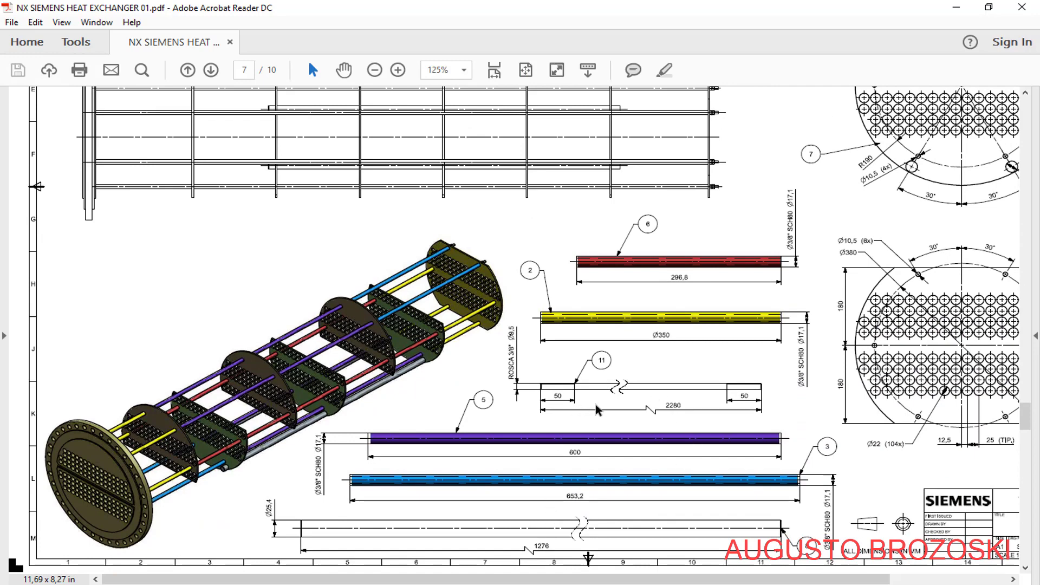
scroll(576, 418, down, 3)
scroll(534, 408, up, 3)
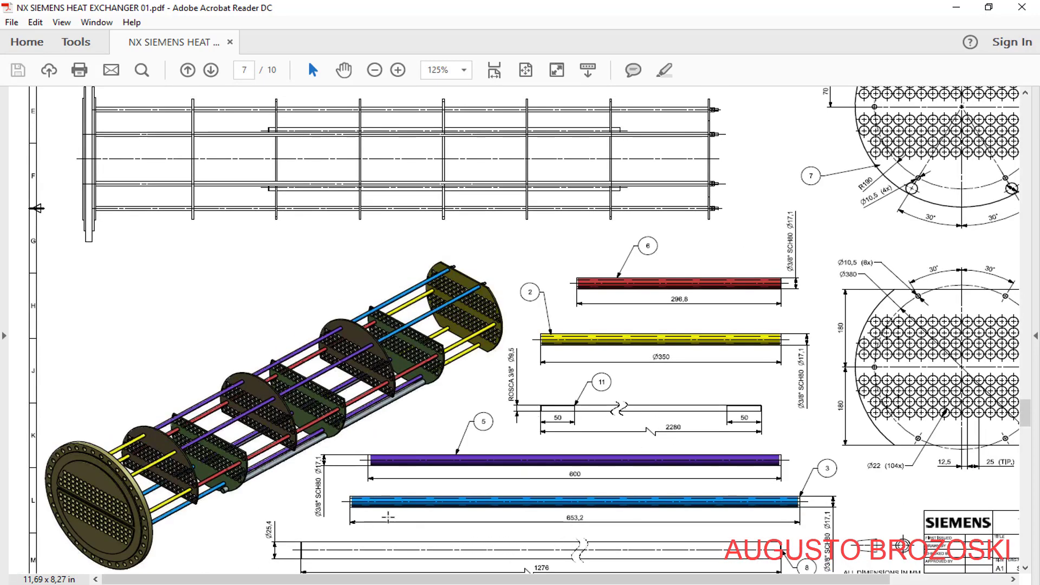
scroll(465, 360, up, 2)
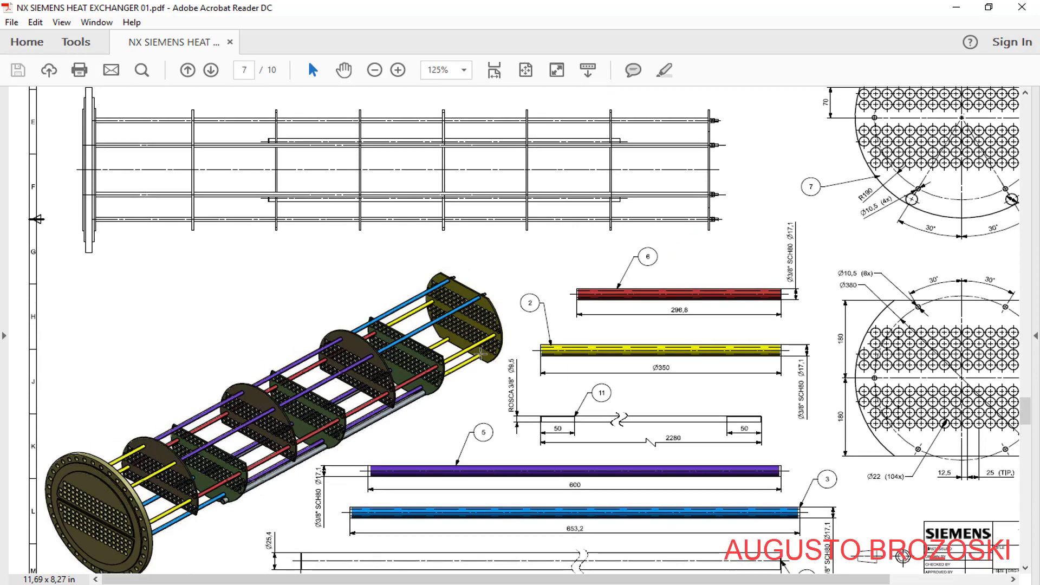
scroll(424, 368, up, 5)
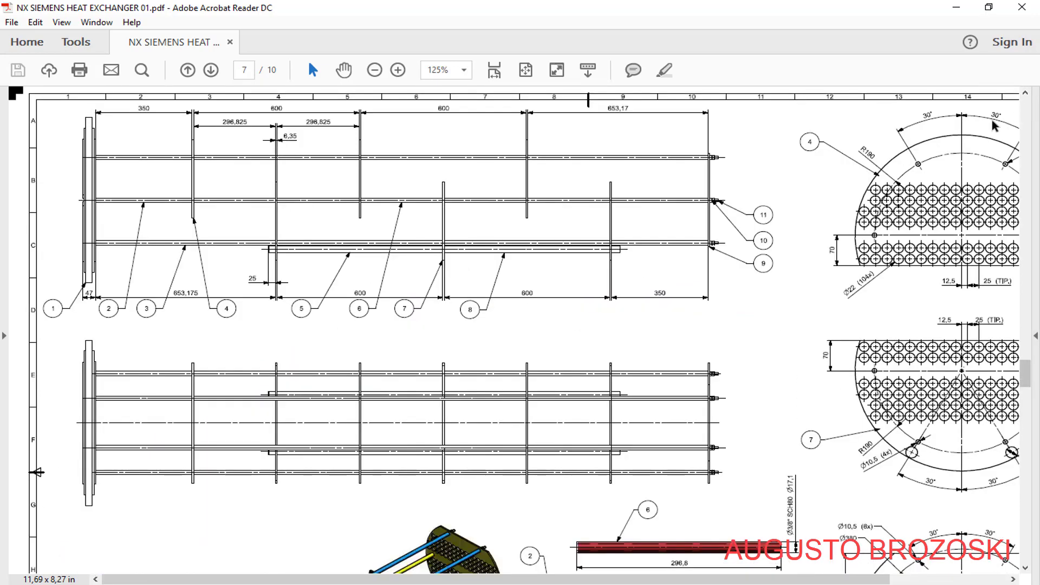
scroll(424, 368, up, 10)
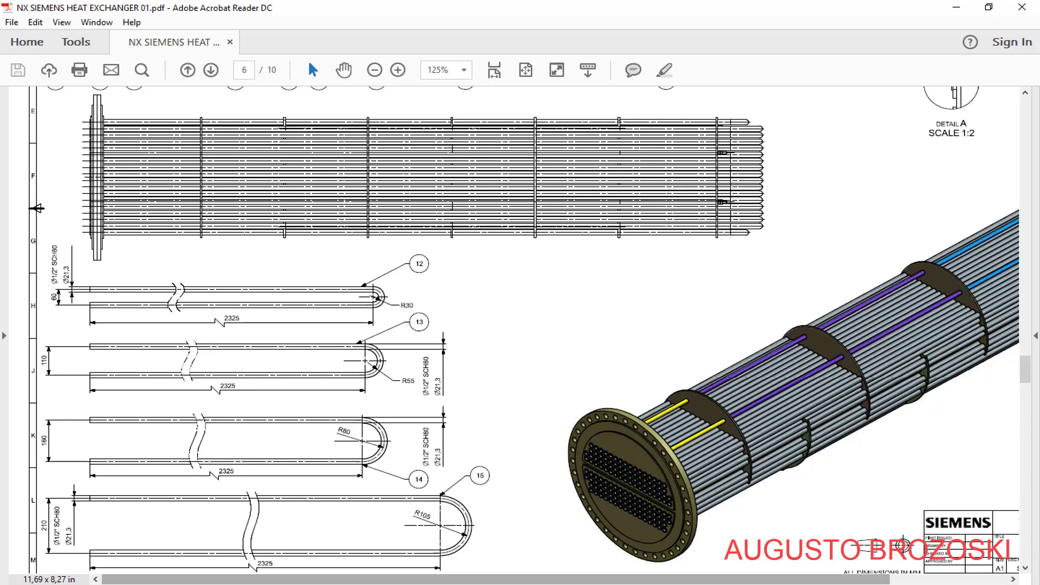
Switch to the YouTube page in the browser, expand the video description to review the tutorial, PDF and parts links, and return to Creo
click(434, 584)
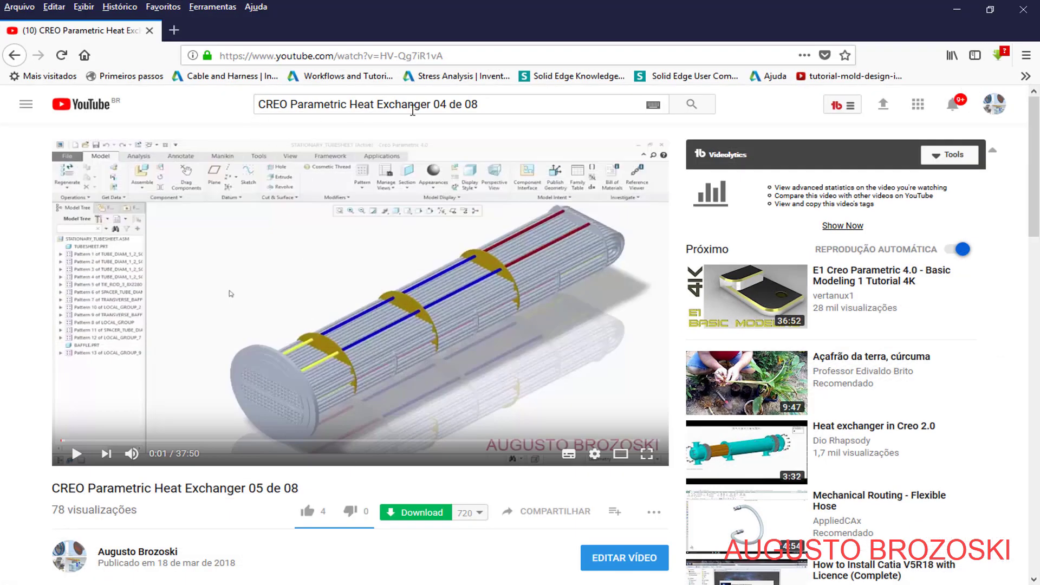
scroll(193, 402, down, 3)
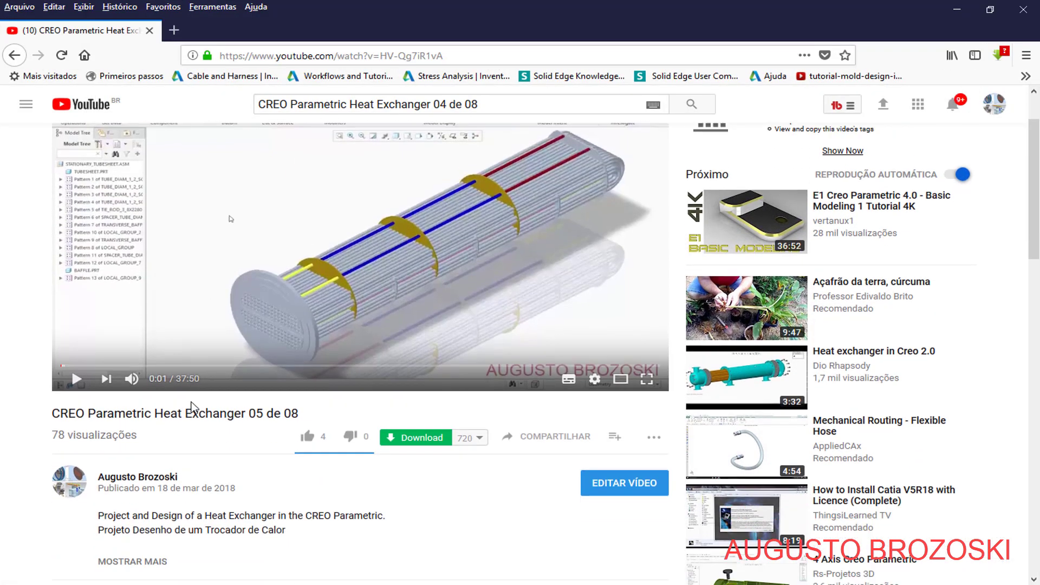
scroll(191, 402, down, 3)
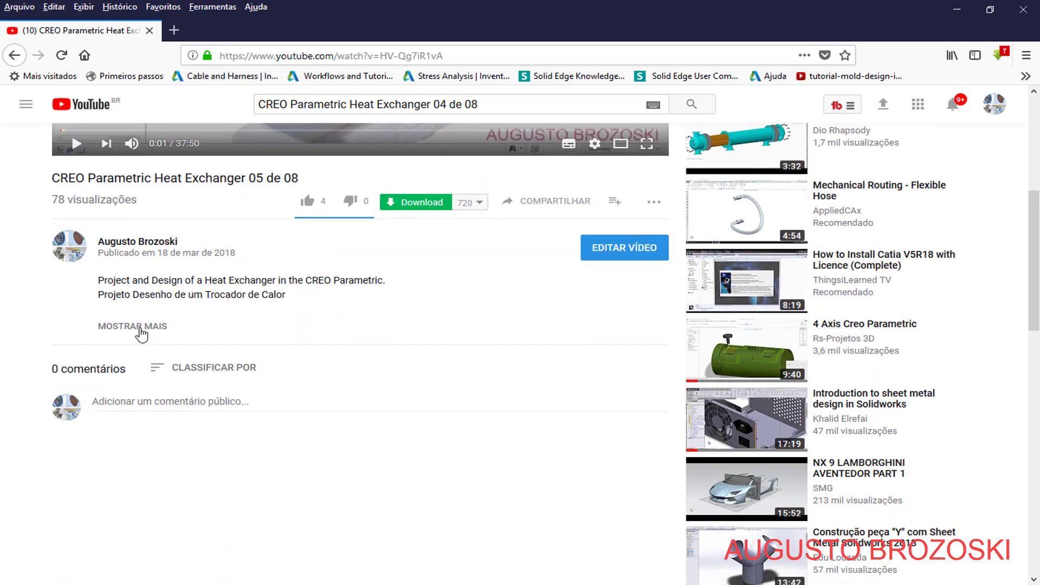
click(141, 334)
scroll(170, 433, down, 3)
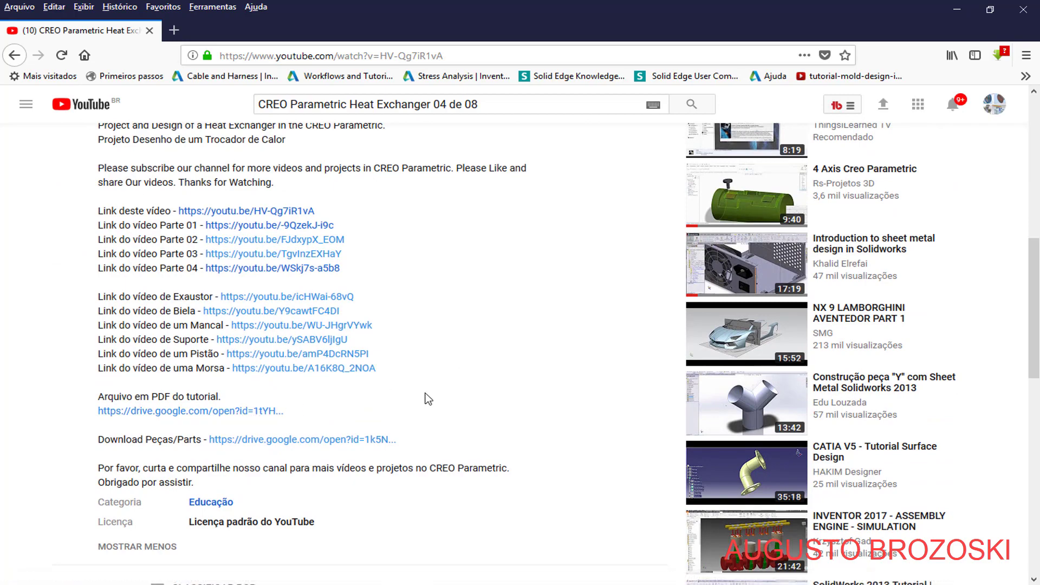
click(955, 9)
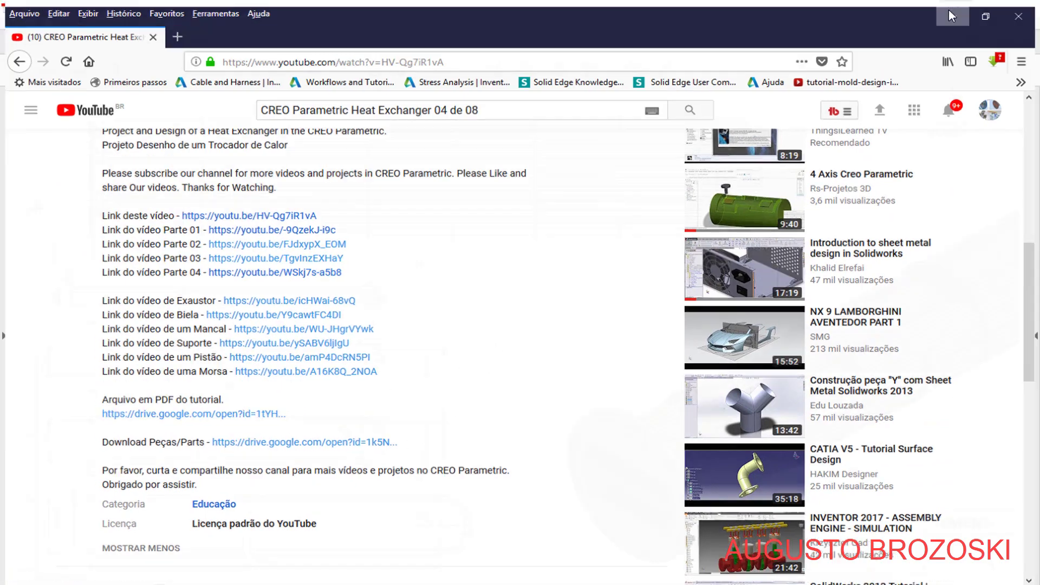
click(953, 10)
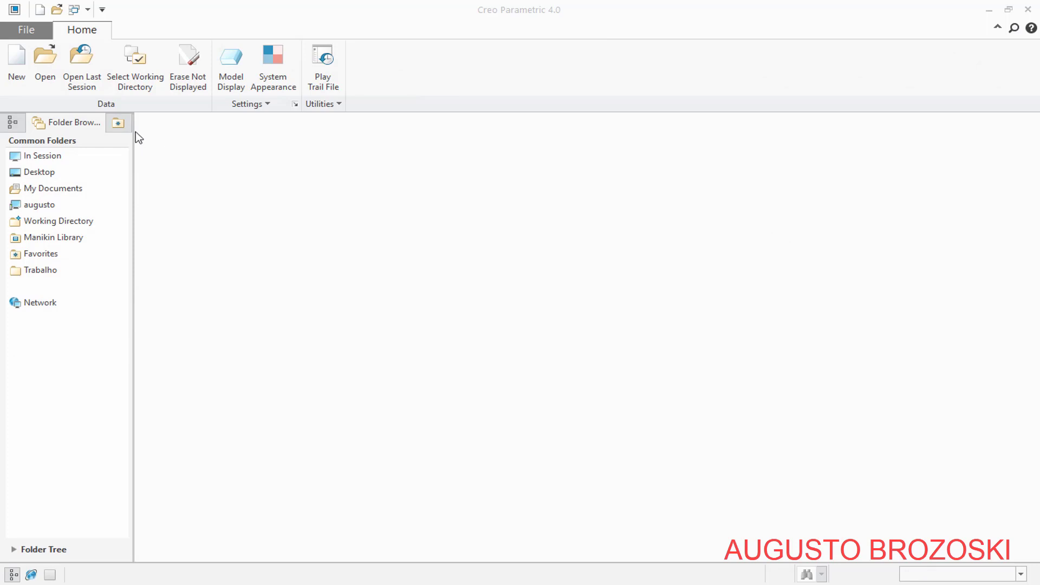
Set the working directory to CREO Heat Exchanger Video and browse the model files it contains without opening any
click(136, 90)
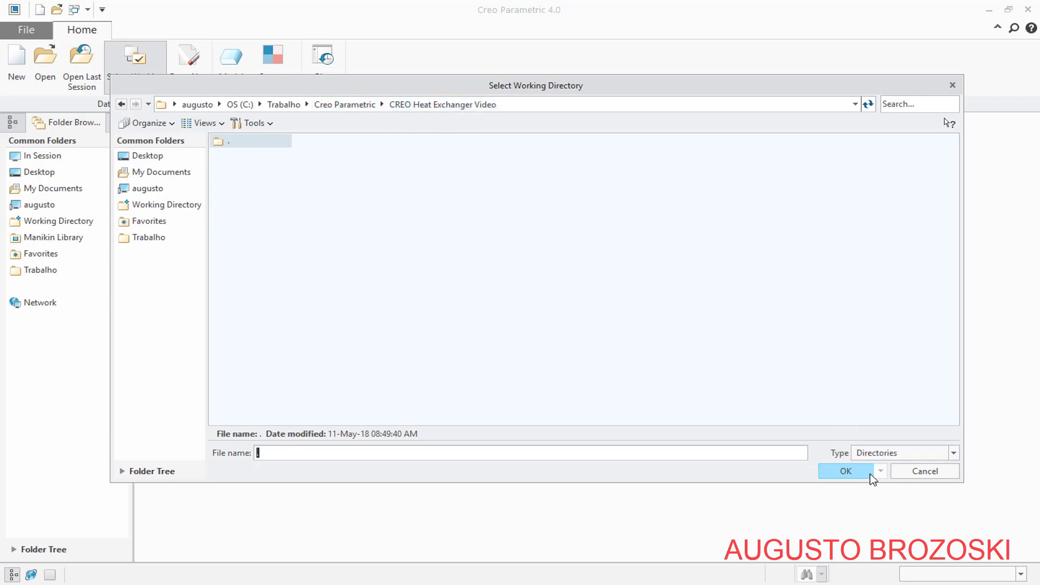
click(841, 476)
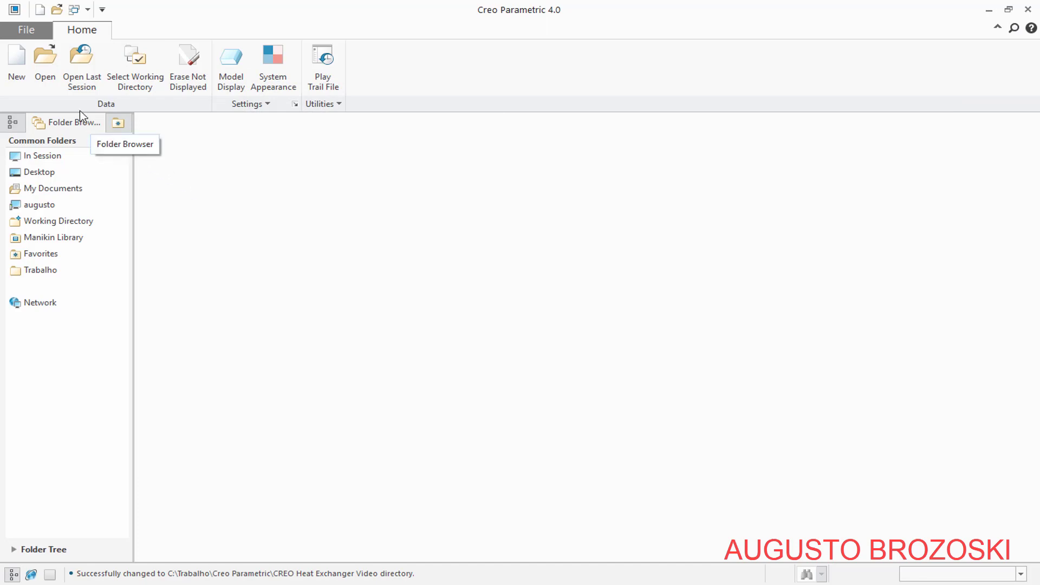
click(45, 61)
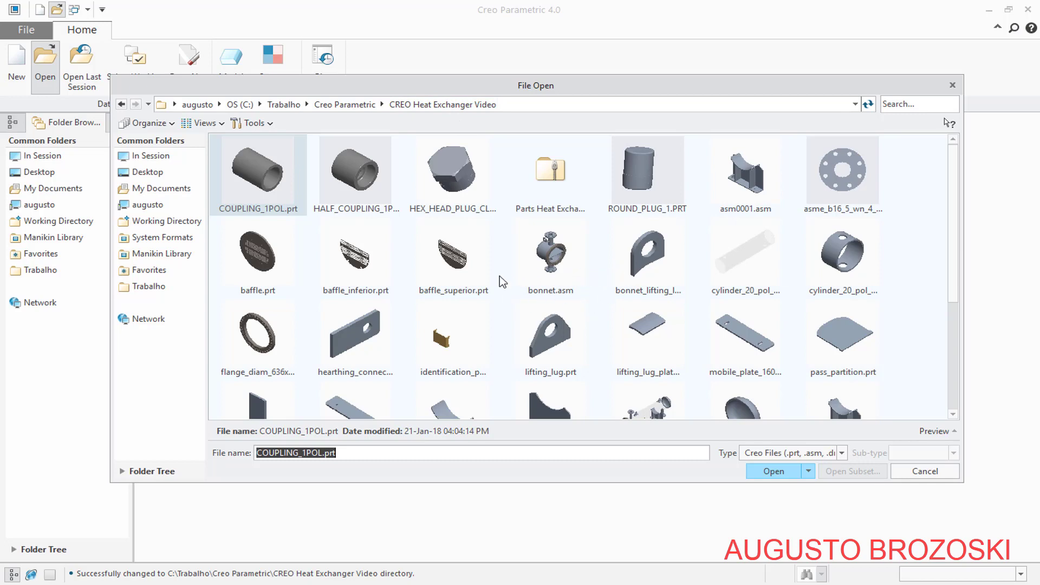
scroll(554, 322, down, 3)
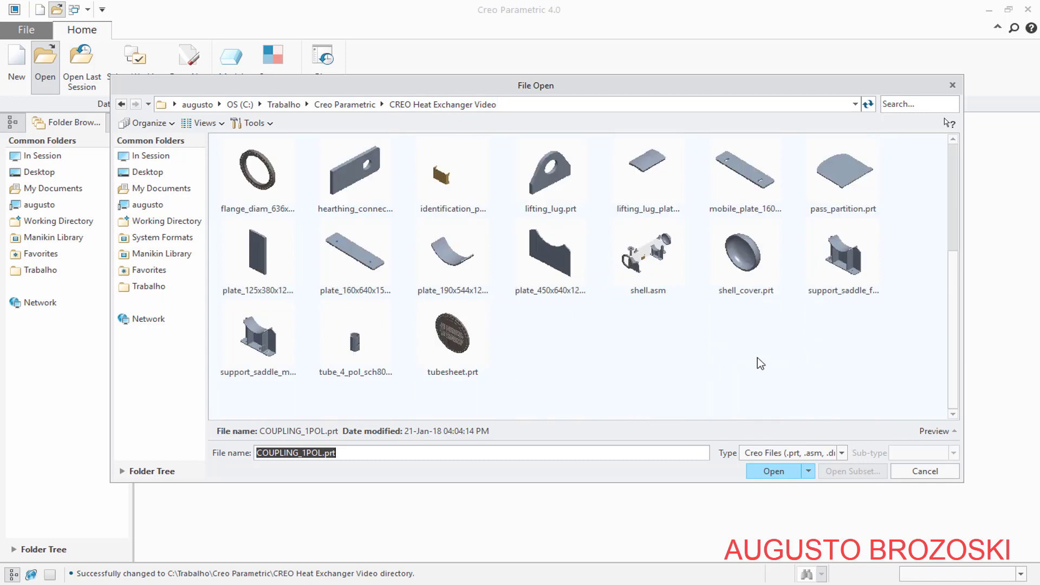
click(918, 472)
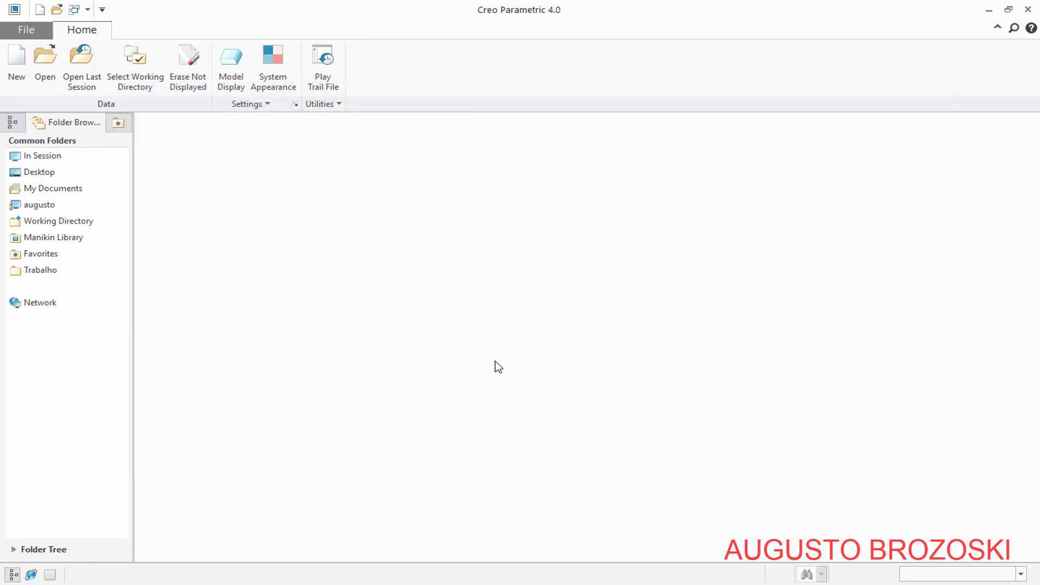
Start a new solid part with the default template turned off
click(17, 67)
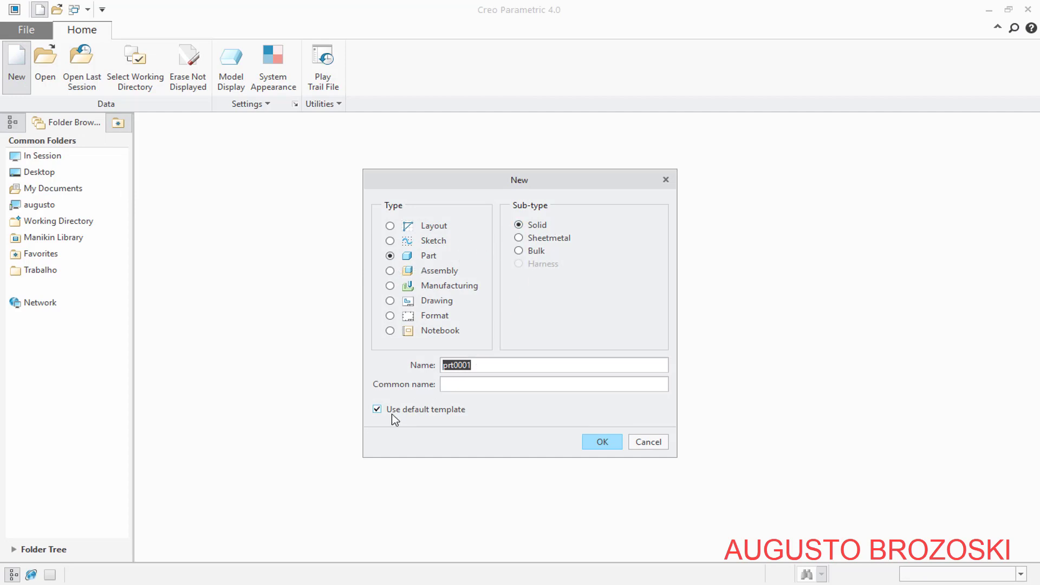
click(378, 410)
drag(479, 365, 413, 369)
Look up the threaded tie rod's part name in the parts list on page 6 of the PDF drawing, and return to Creo
mouse_move(409, 584)
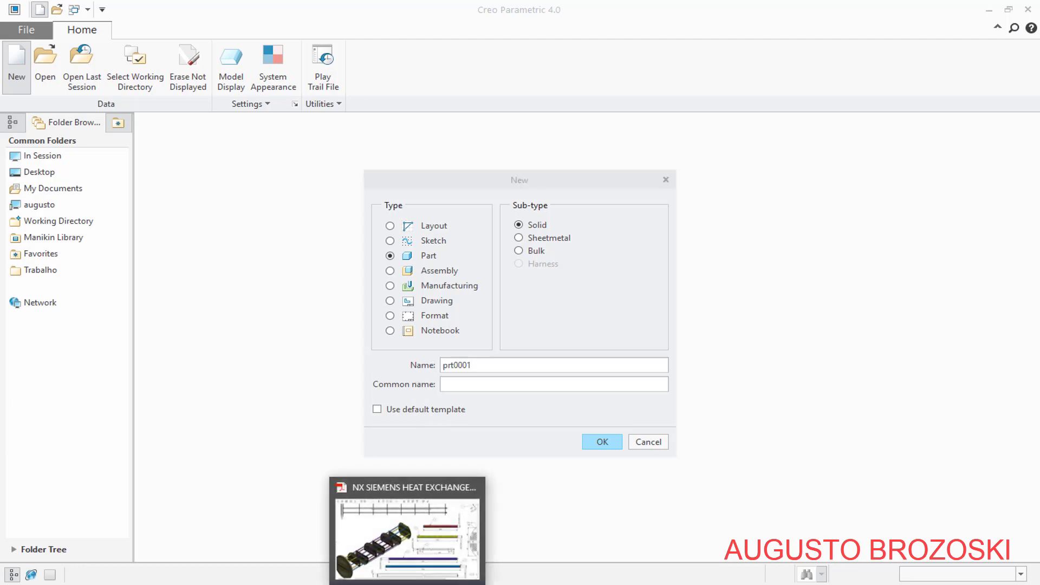
click(411, 537)
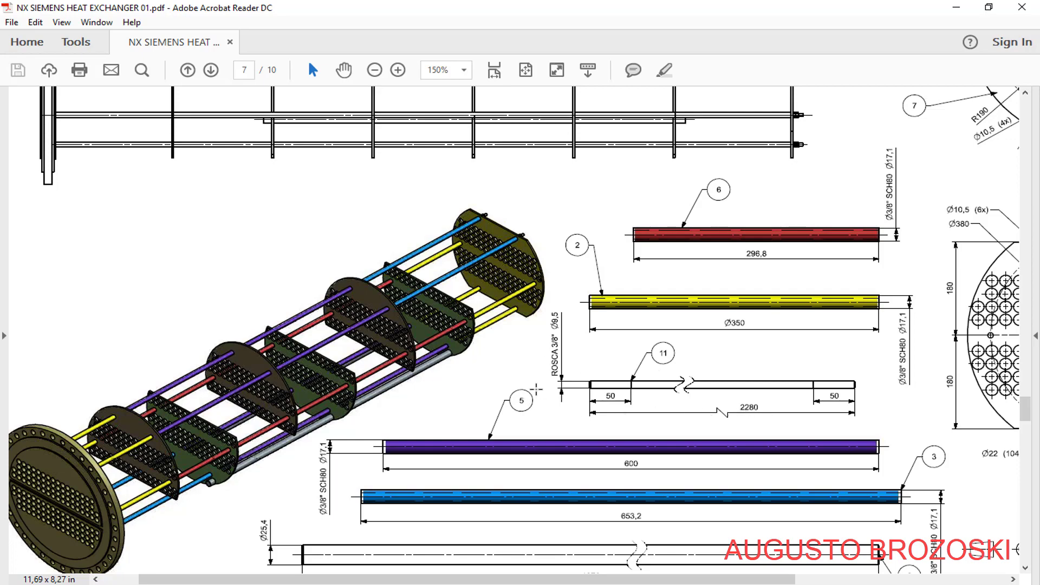
scroll(650, 333, up, 3)
scroll(769, 309, up, 10)
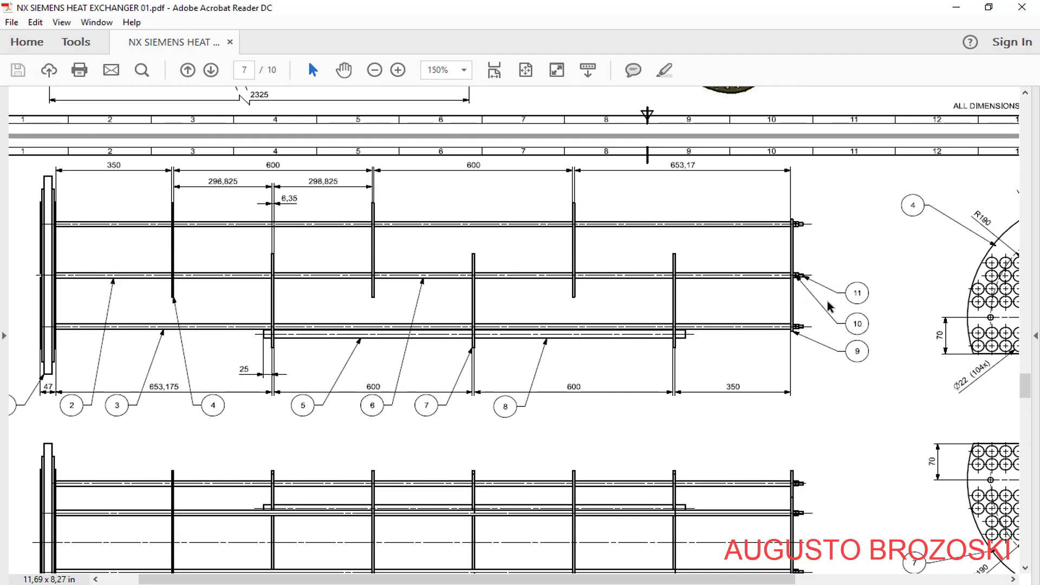
scroll(724, 315, up, 12)
scroll(695, 346, up, 14)
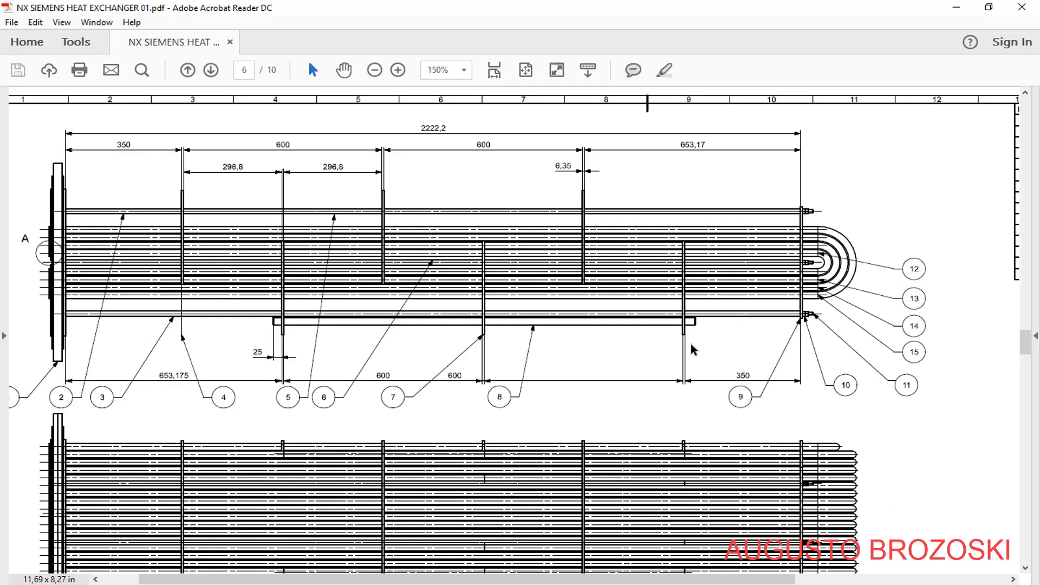
drag(507, 579, 740, 561)
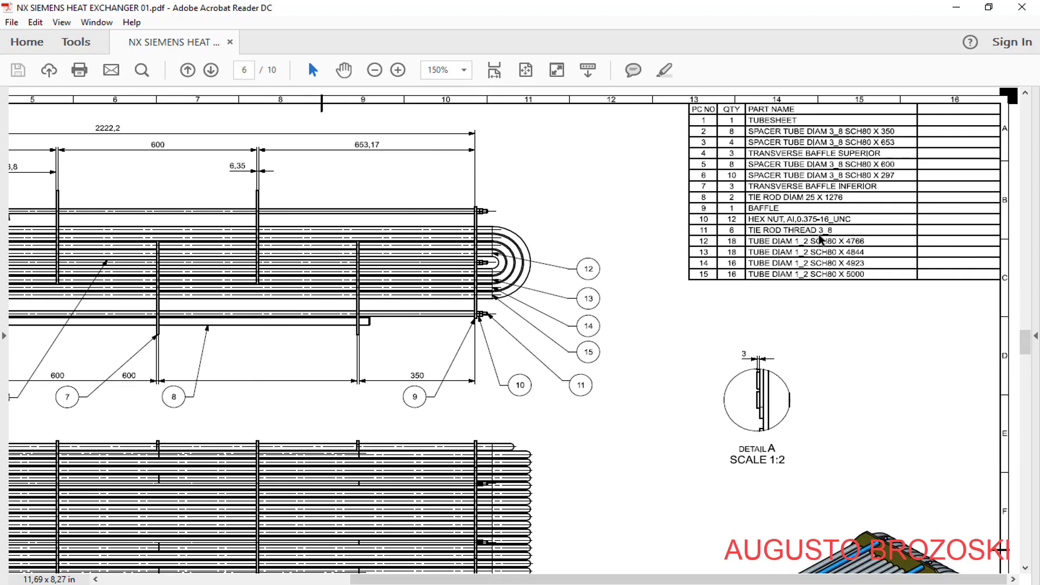
click(956, 7)
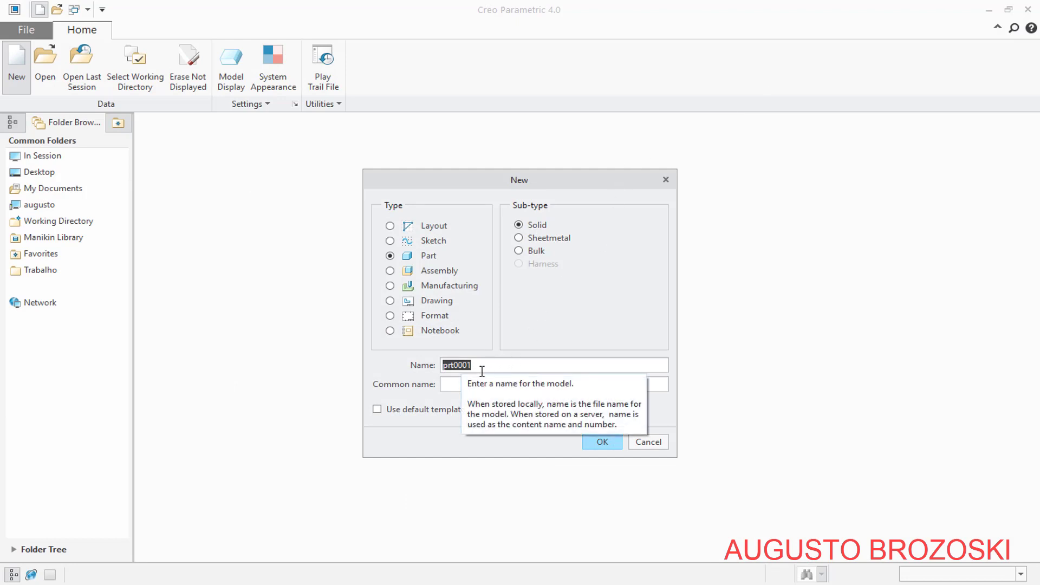
Name the new part TIE_ROD_THREAD_3_8 and create it from the mmns_part_solid template
text(Tl)
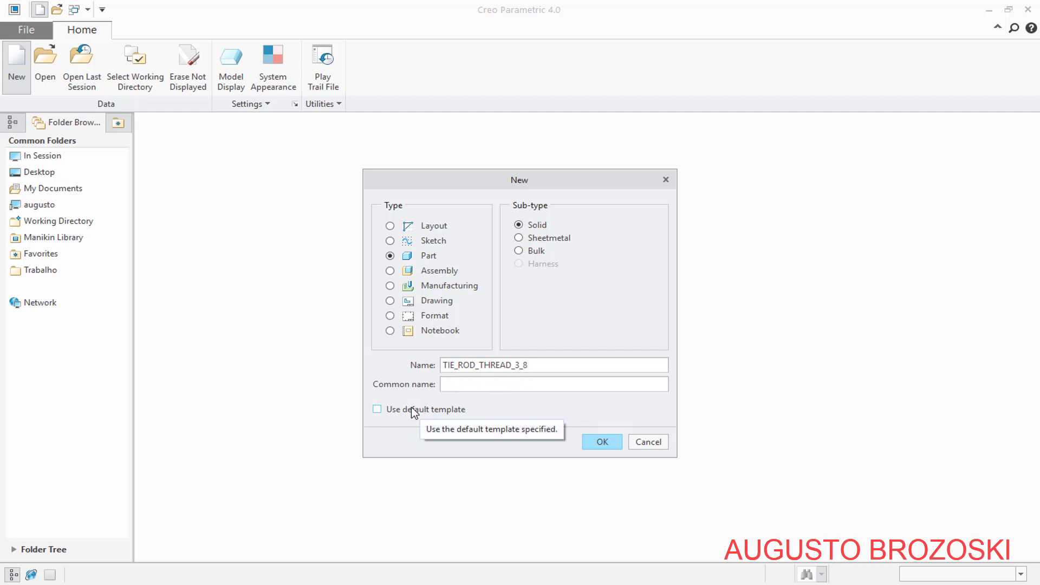
click(598, 443)
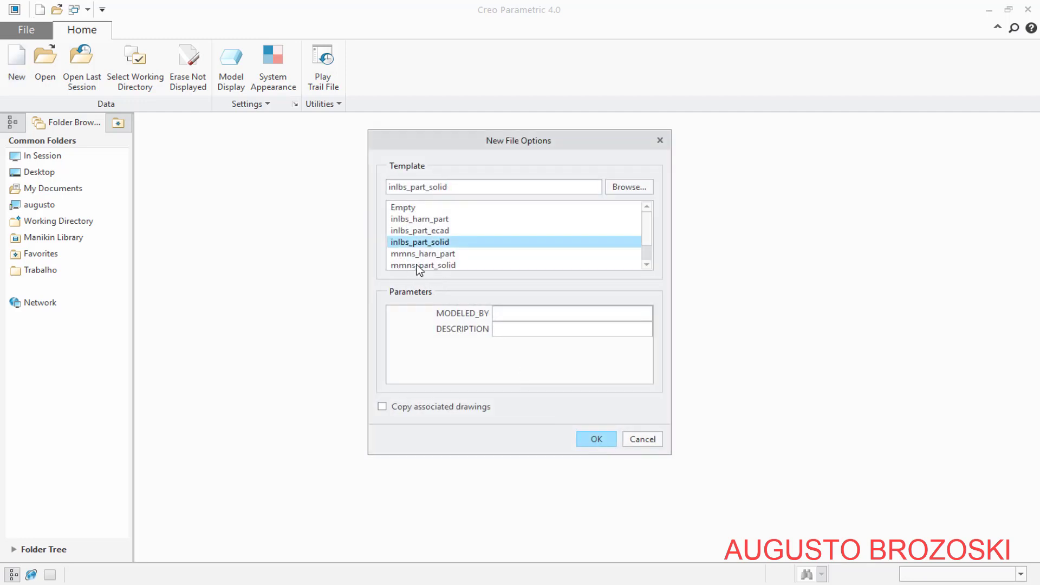
click(448, 266)
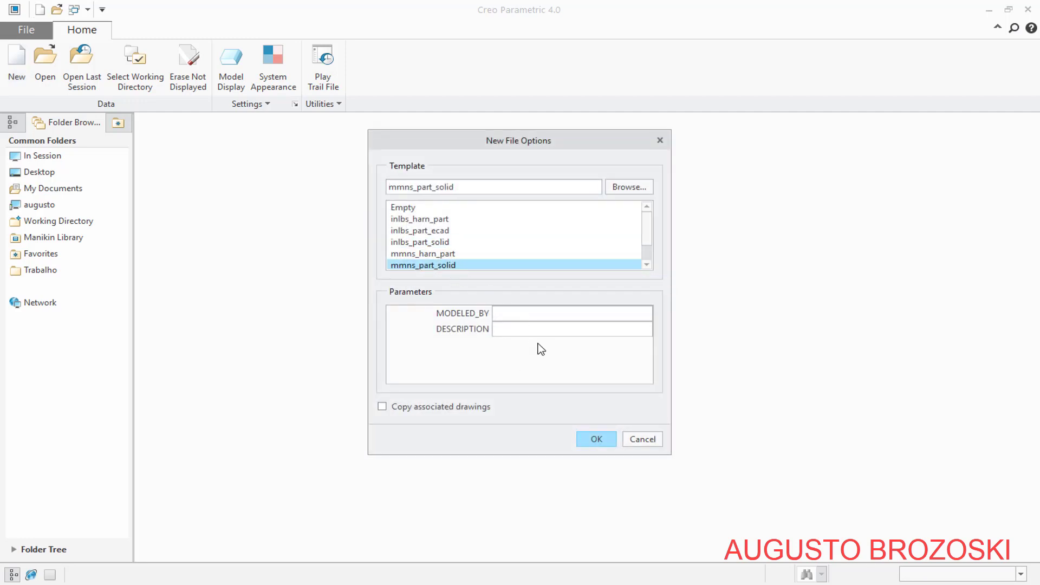
click(591, 440)
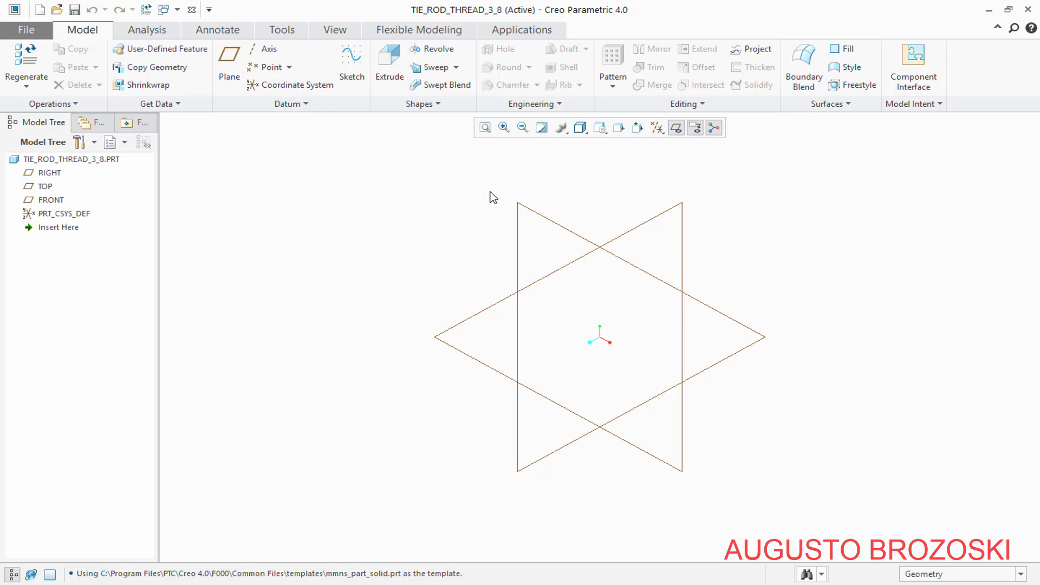
Start a sketch on the FRONT datum plane with the RIGHT plane as the right-facing orientation reference
click(345, 62)
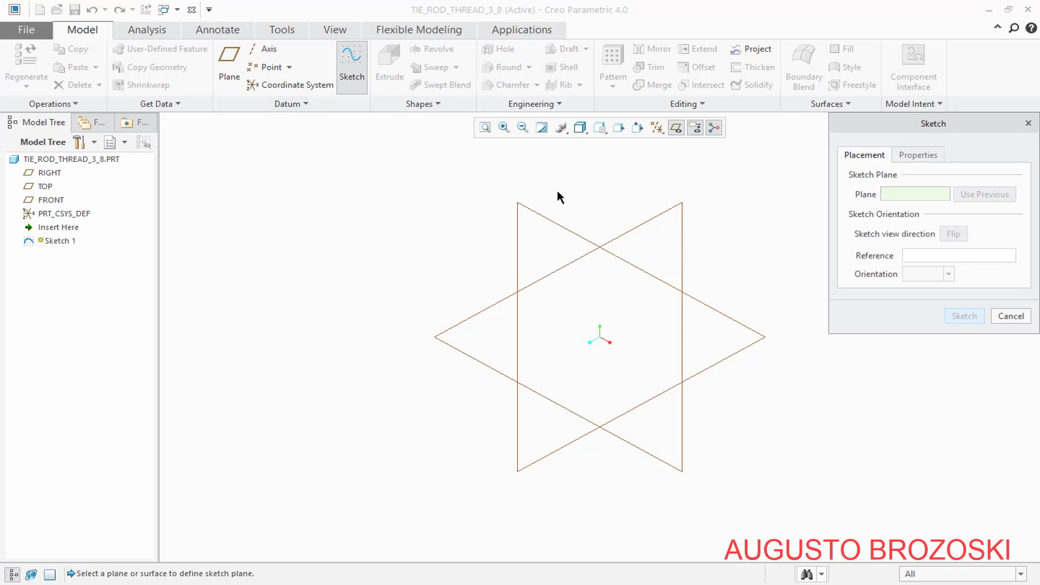
click(525, 206)
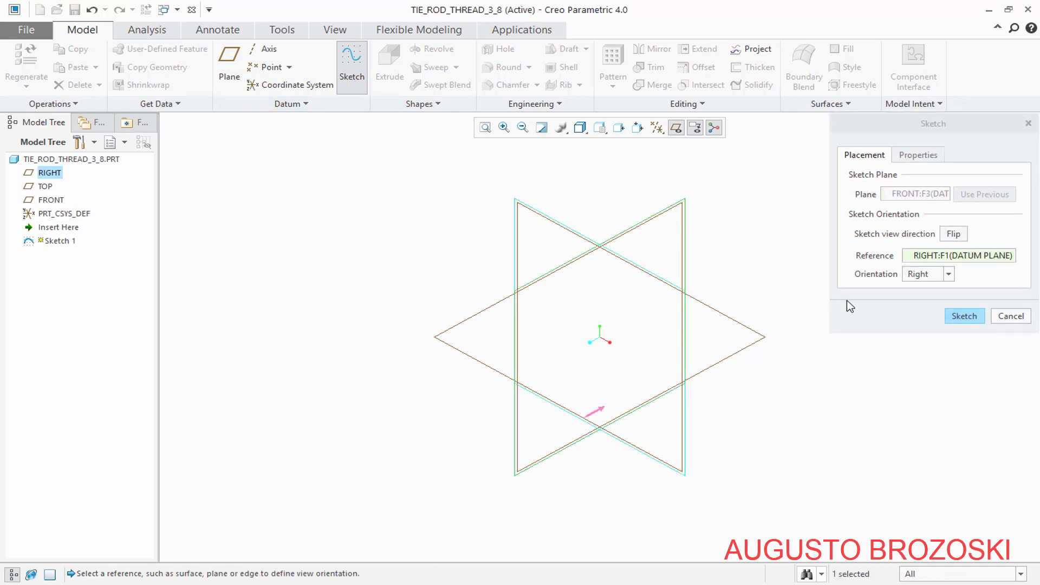
click(965, 316)
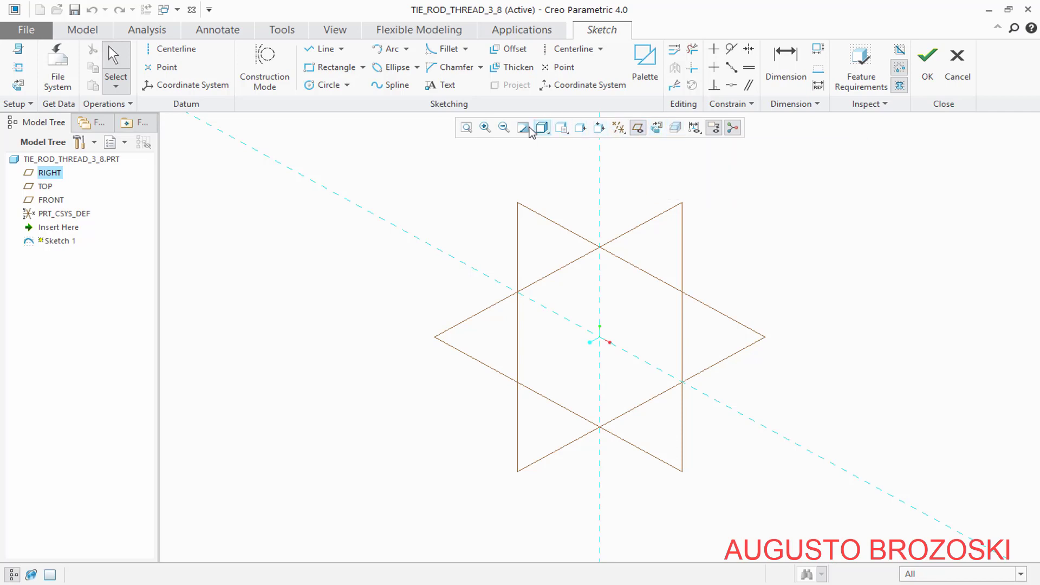
Orient the sketch to its 2D view and hide the datum planes, annotations and spin center
right_click(617, 134)
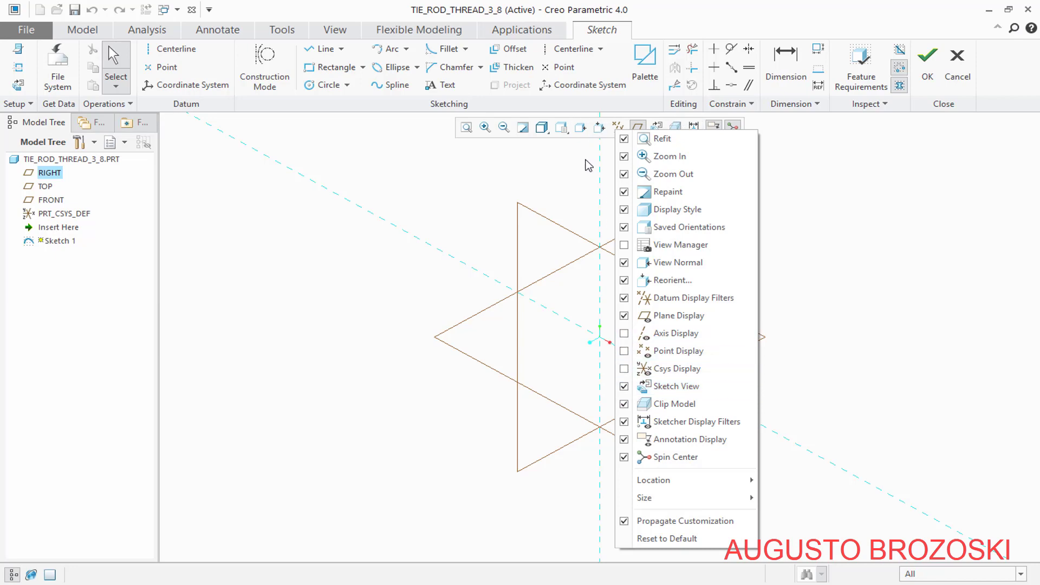
click(796, 177)
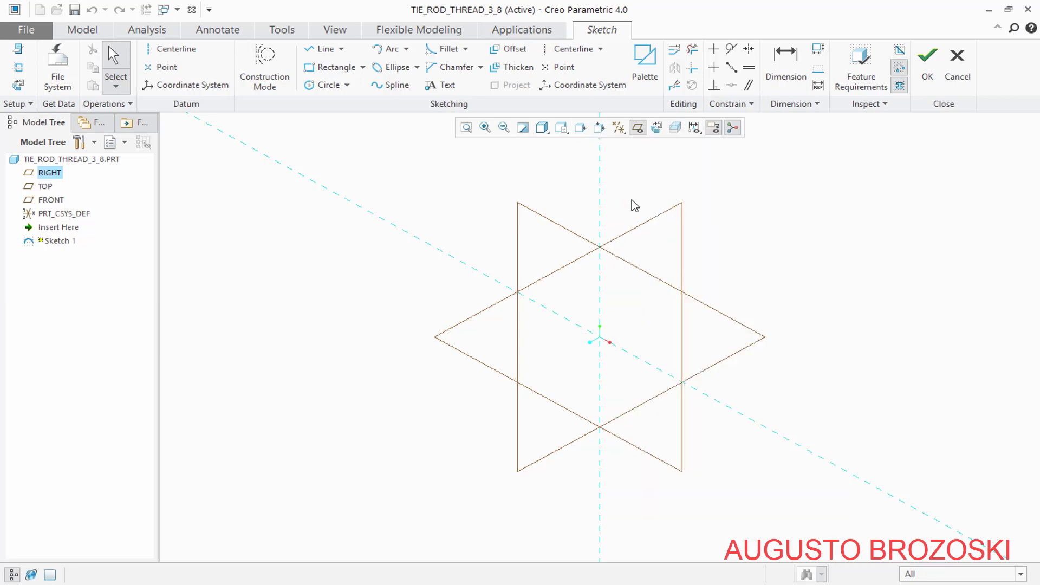
click(657, 129)
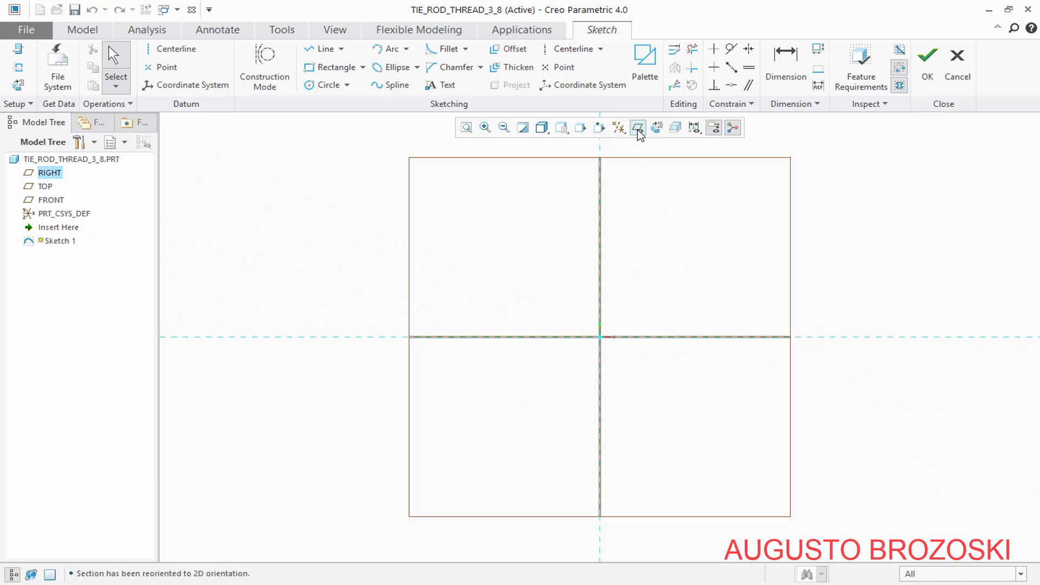
click(638, 131)
click(734, 130)
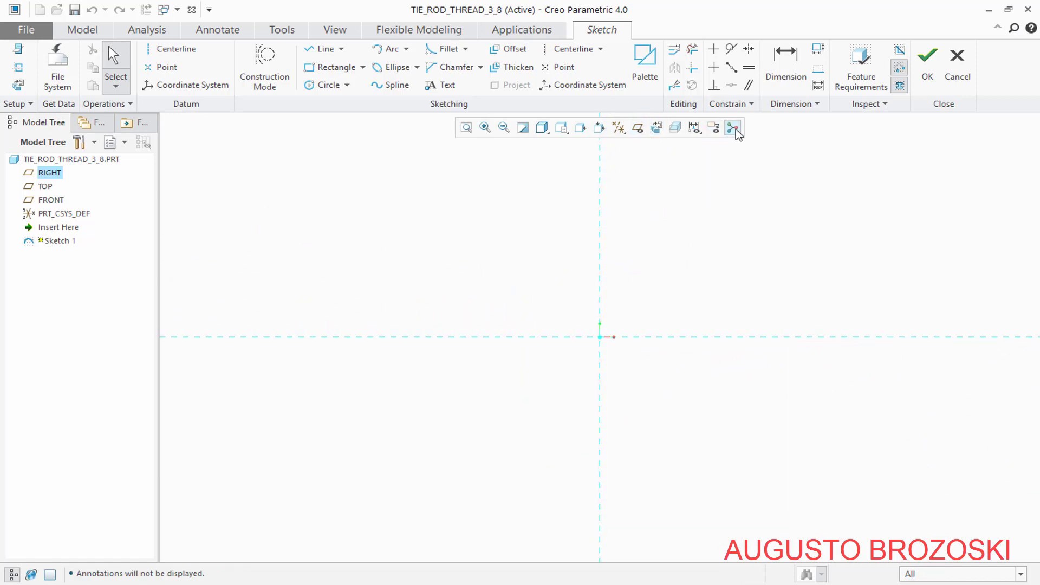
click(734, 129)
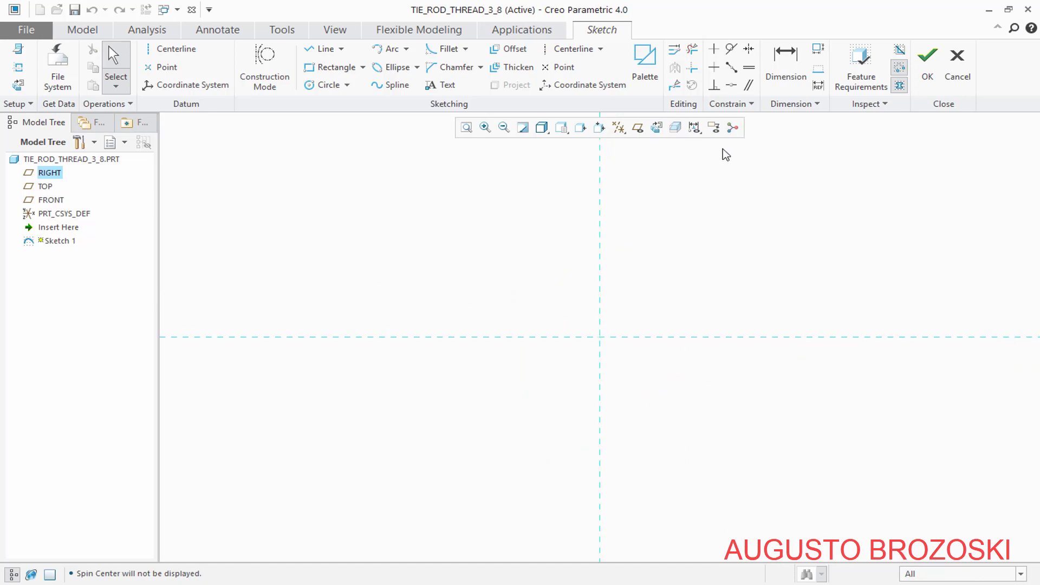
Sketch a circle about 94 mm in diameter centred on the intersection of the two reference lines
click(326, 85)
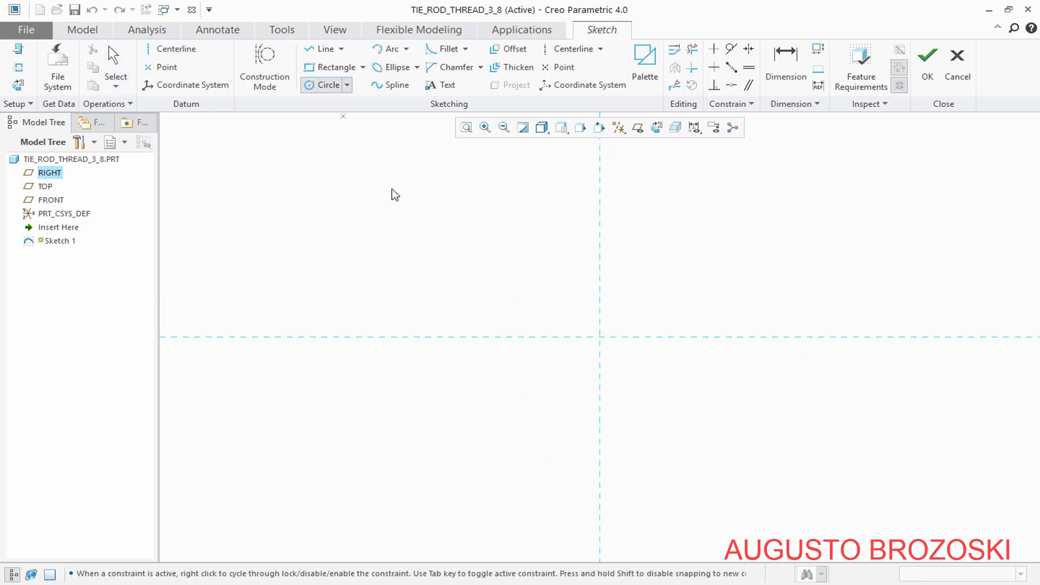
click(600, 337)
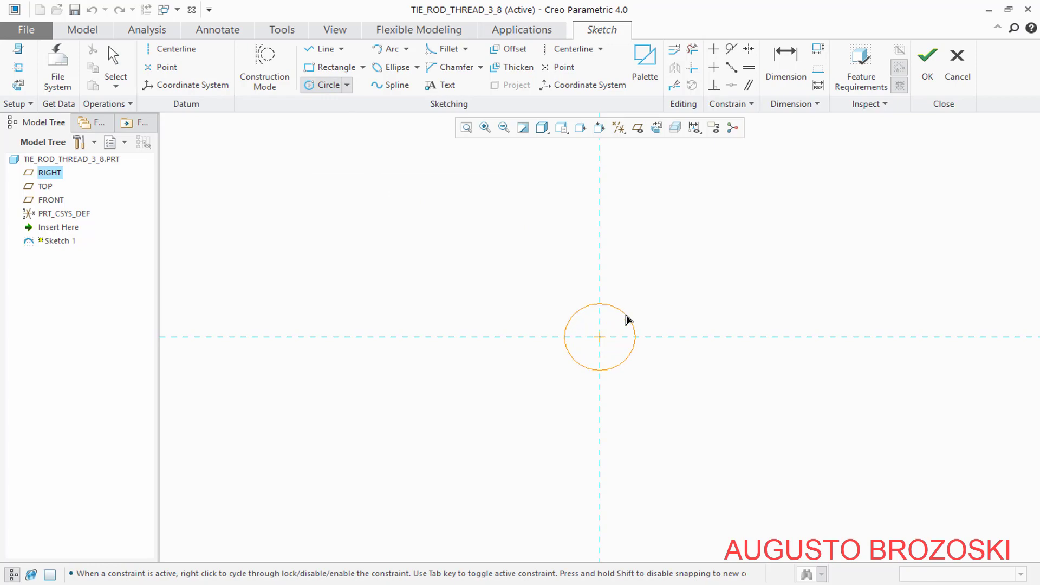
click(626, 319)
middle_click(650, 280)
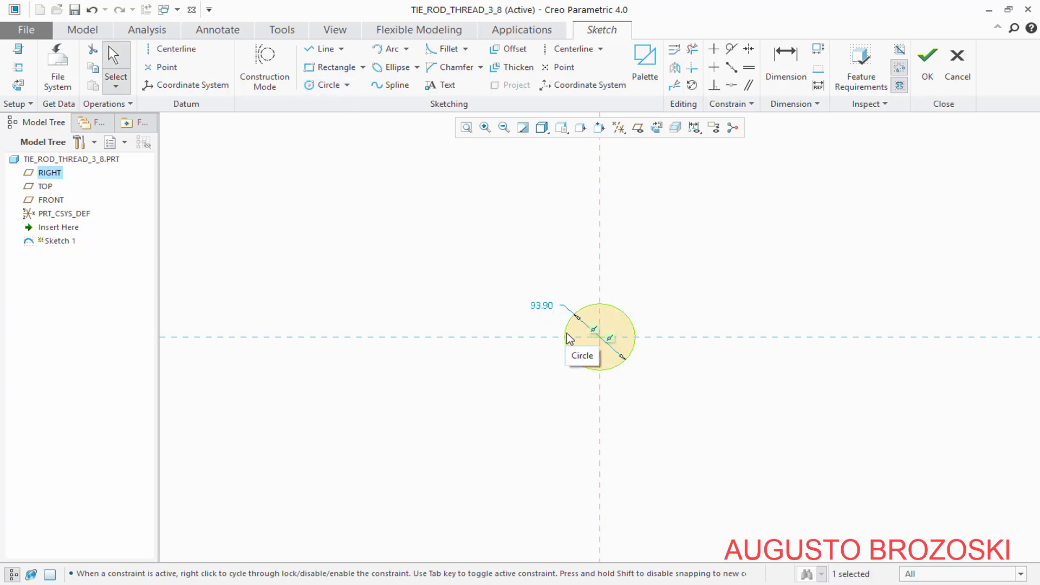
Set the circle's diameter to 9.525 mm and finish the sketch
double_click(542, 306)
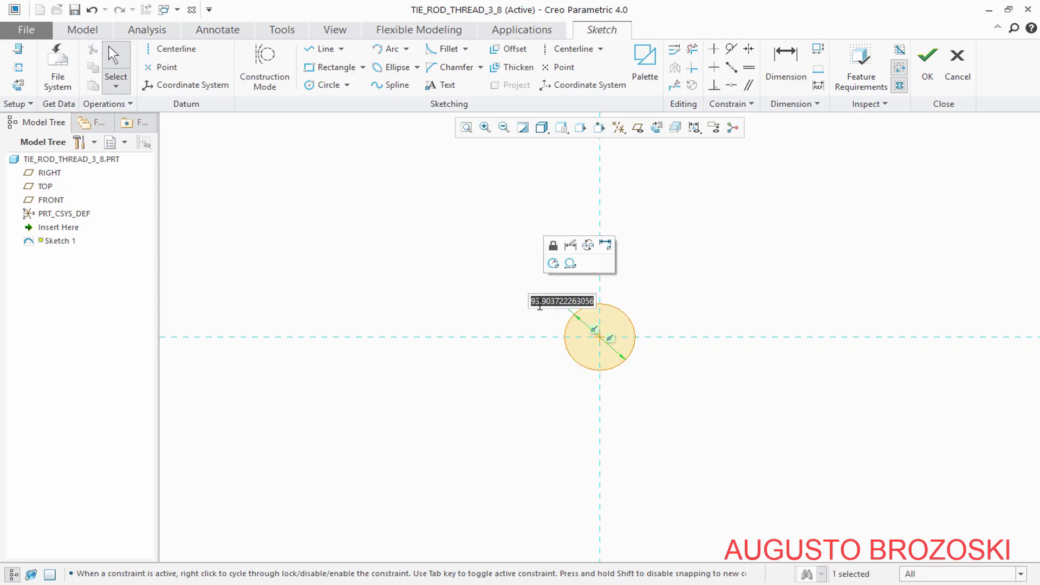
text(9)
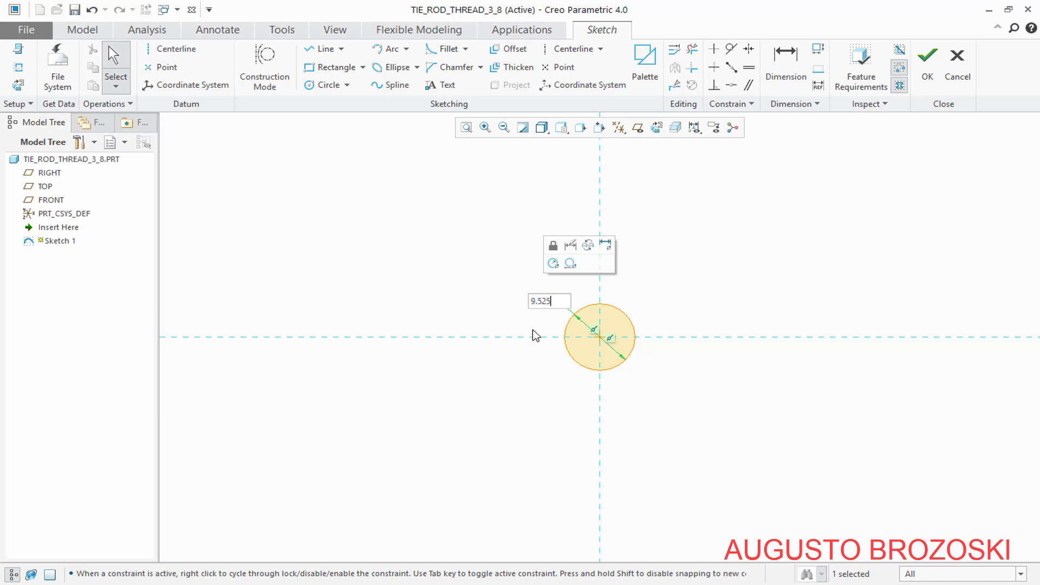
text(.525)
key(Return)
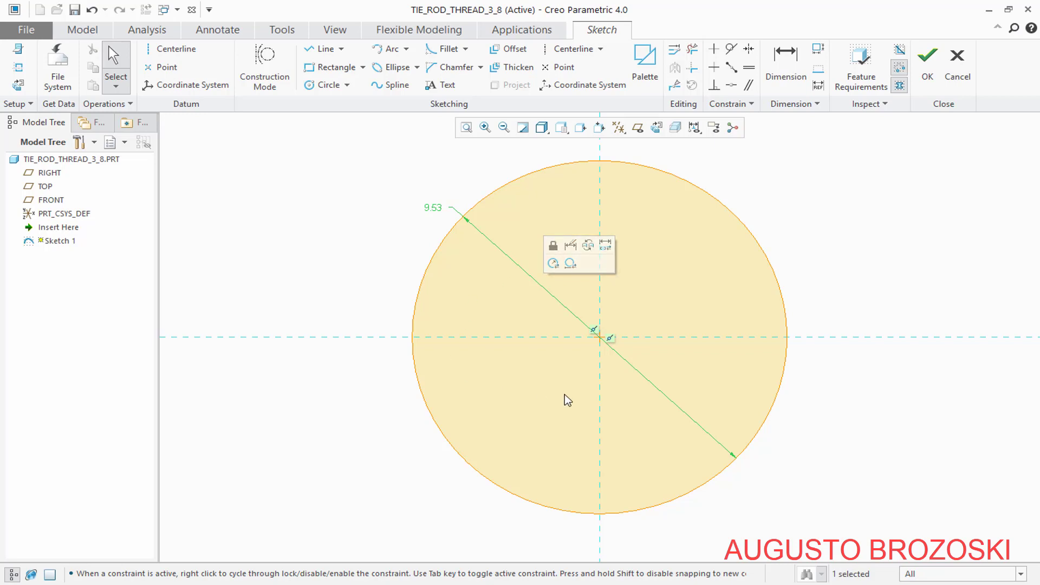
click(927, 79)
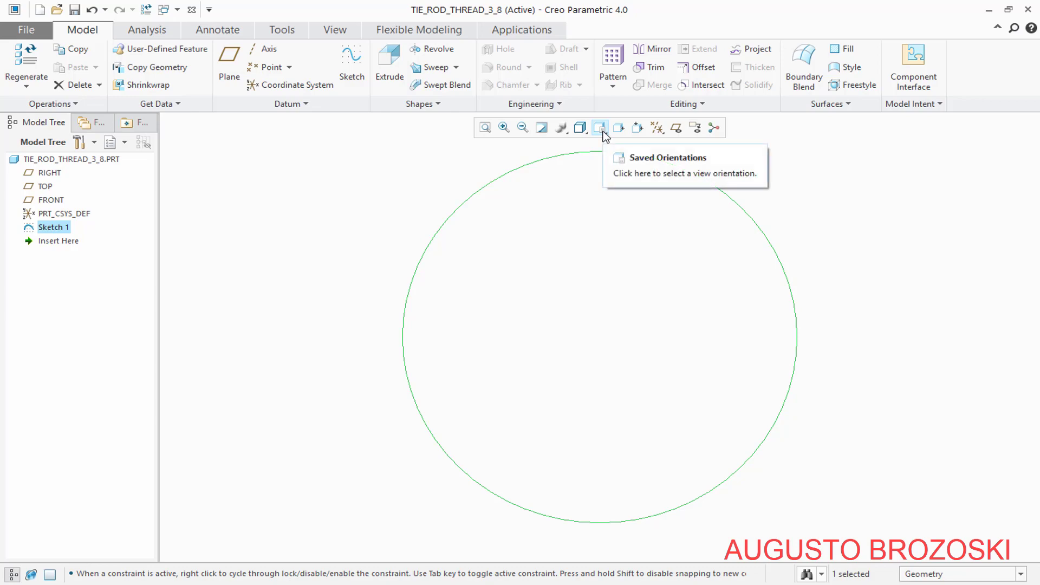
Return the model to its standard orientation and start an extrusion of the circle sketch
click(600, 127)
click(643, 144)
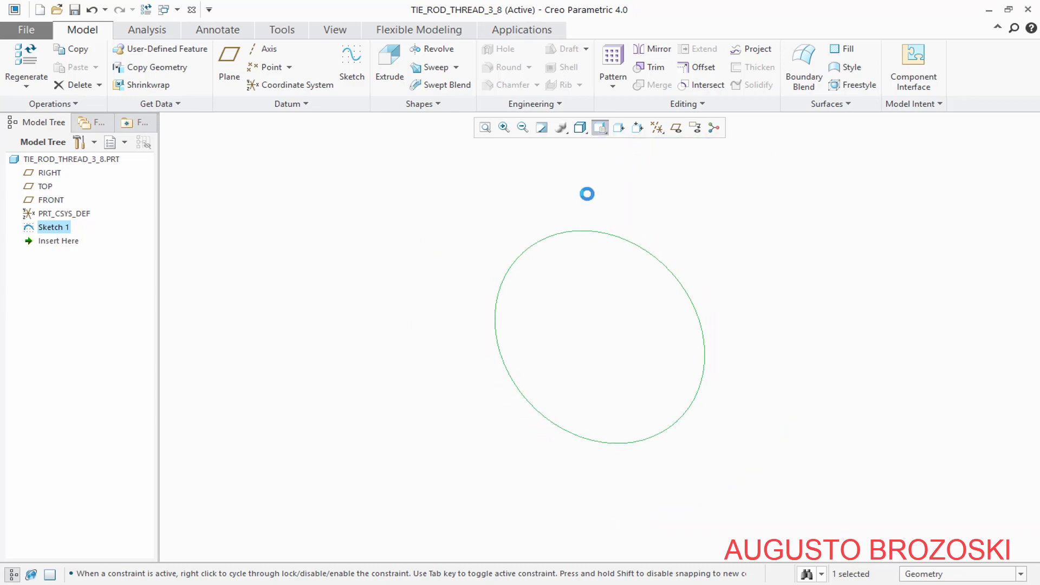
click(385, 58)
Look up the threaded tie rod's overall length on page 7 of the PDF drawing, and return to Creo
click(419, 578)
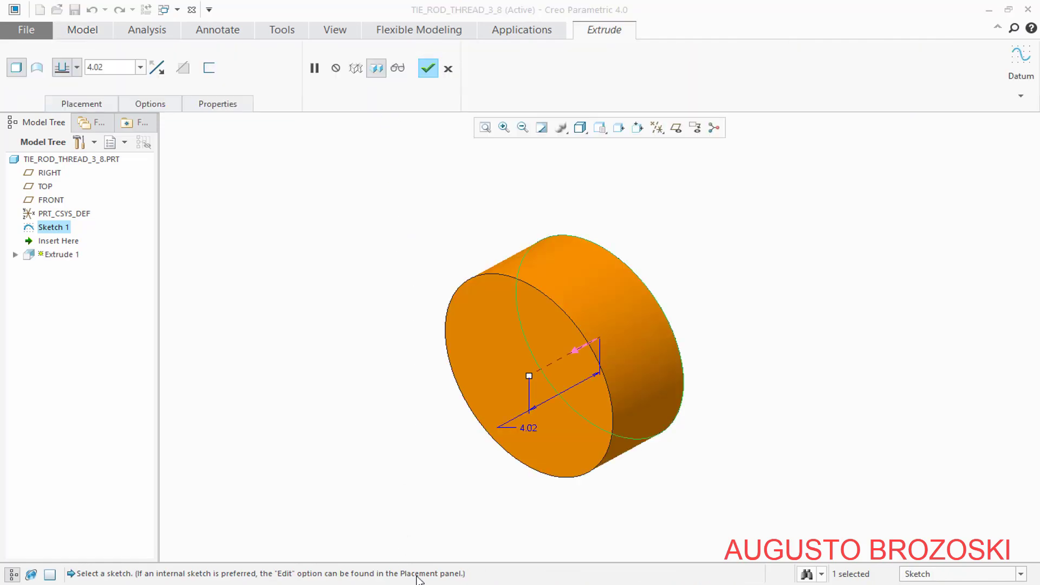
scroll(529, 401, down, 2)
scroll(529, 401, down, 15)
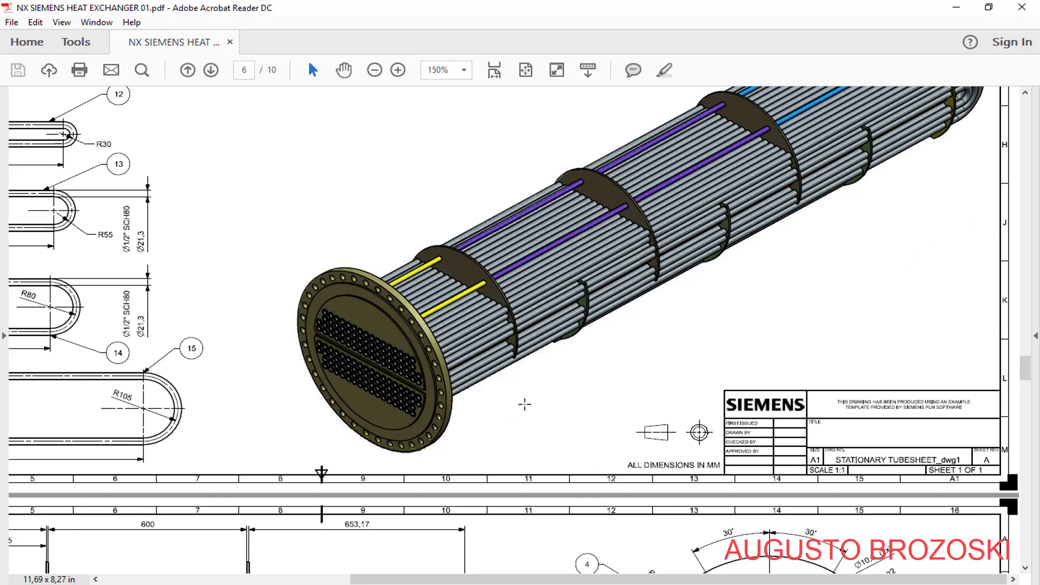
scroll(522, 403, down, 3)
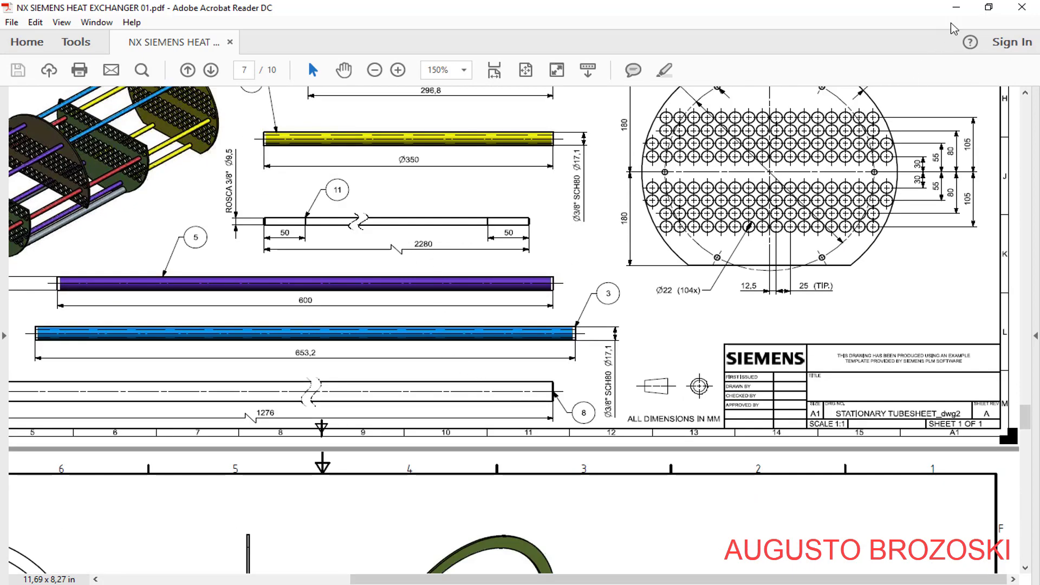
click(957, 8)
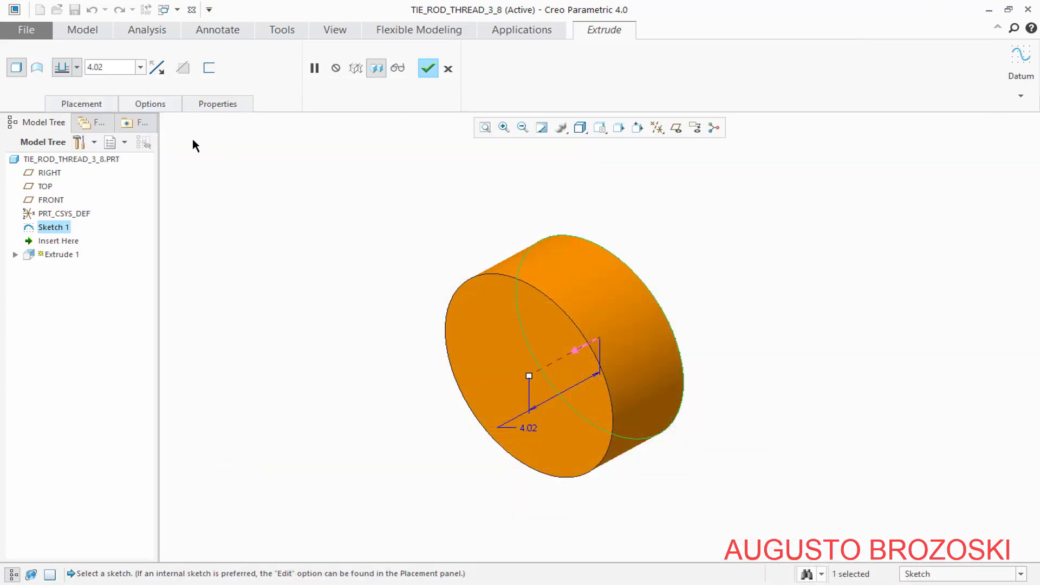
Extrude the circle 2280 mm symmetrically about the sketch plane to form the solid tie rod
double_click(109, 69)
text(2280)
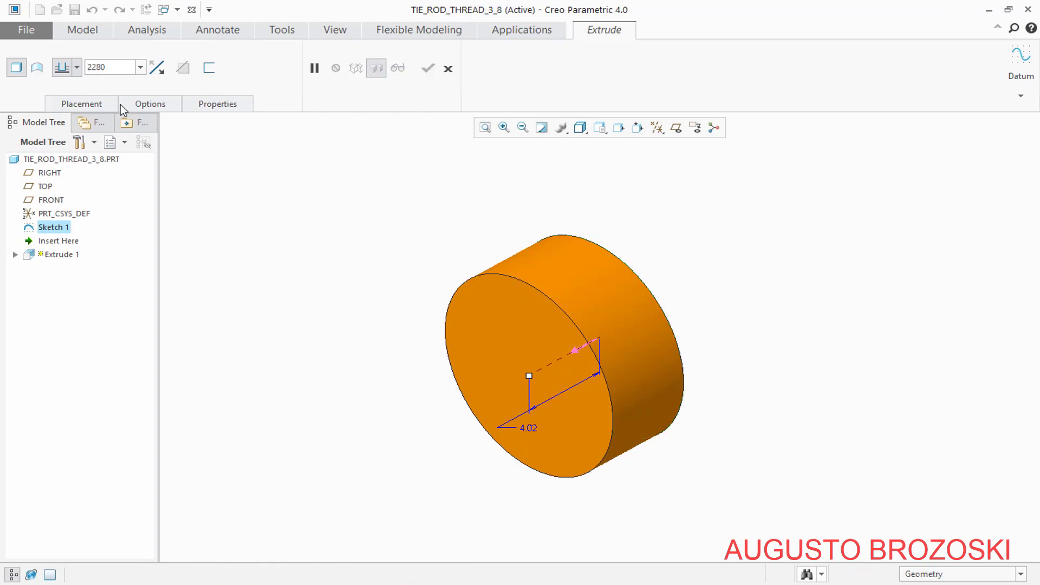
click(77, 67)
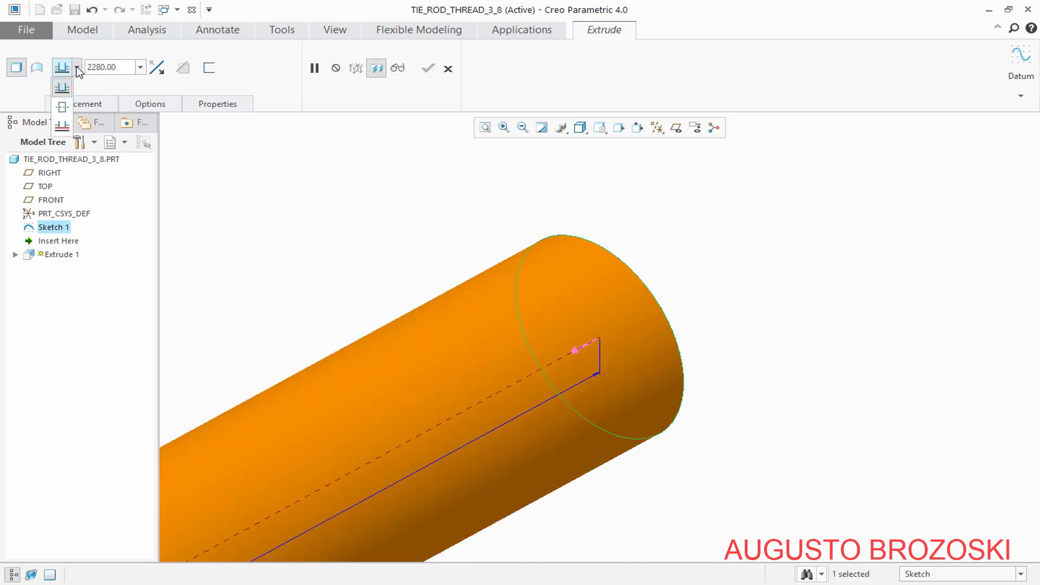
click(62, 107)
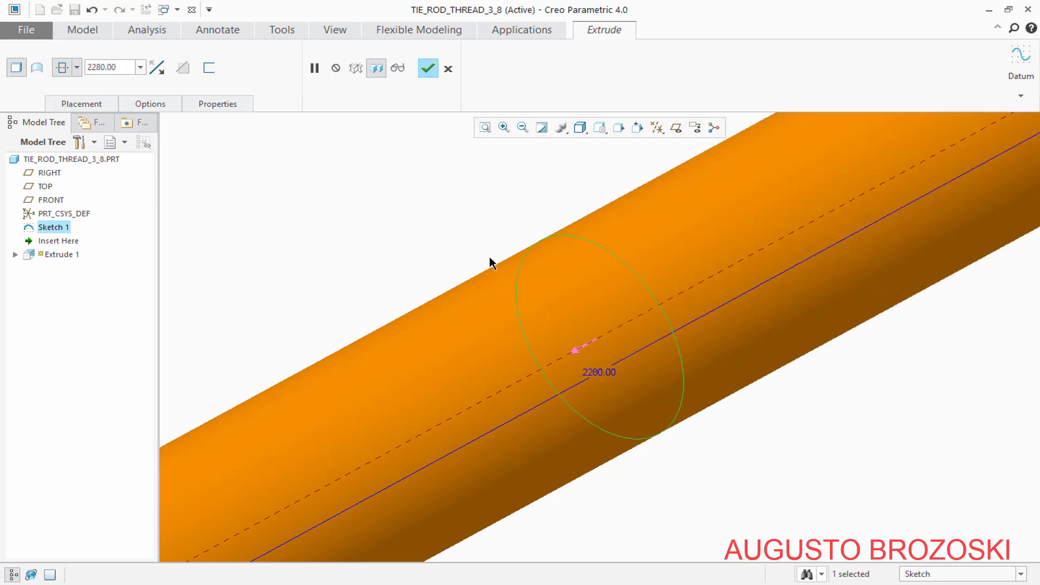
click(485, 128)
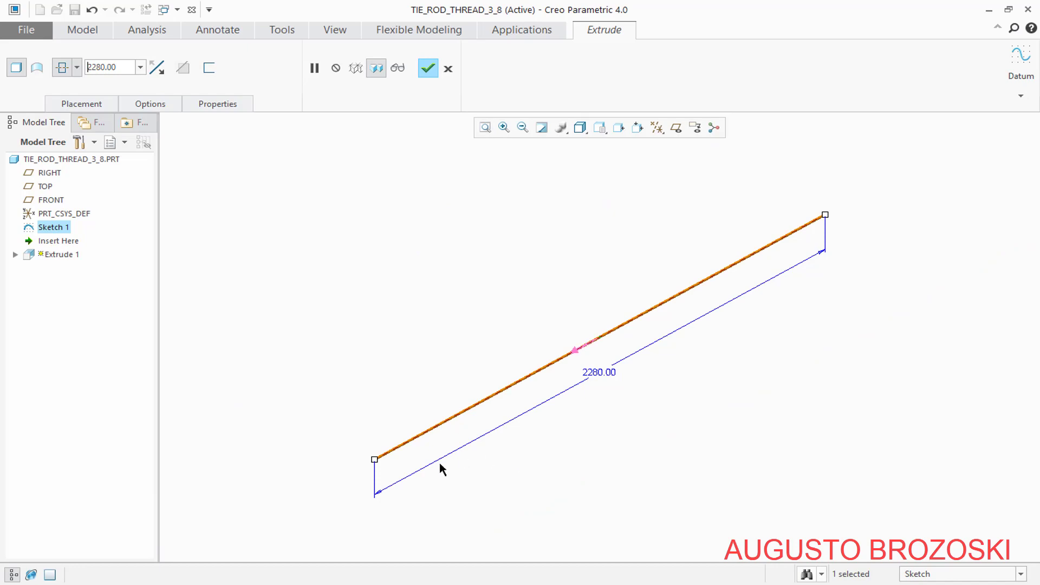
scroll(435, 465, down, 2)
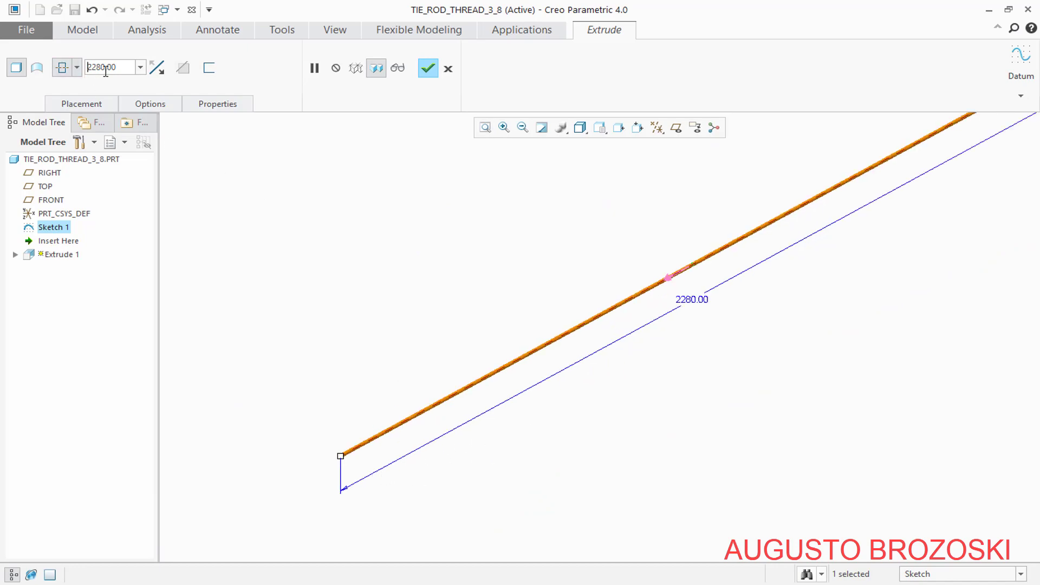
click(428, 69)
Show the rod in standard orientation and save the part in the CREO Heat Exchanger Video folder
click(607, 132)
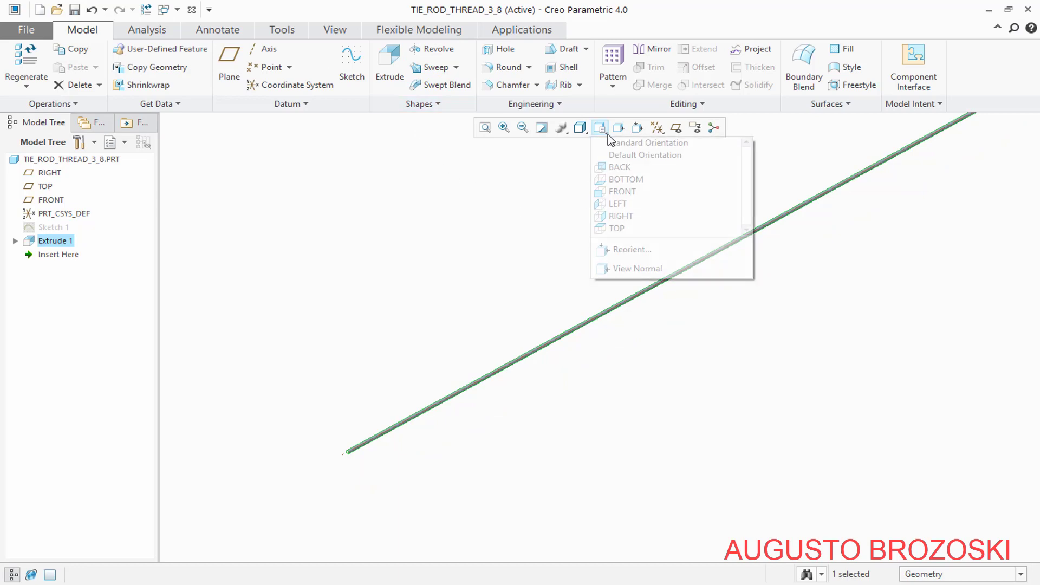
click(623, 142)
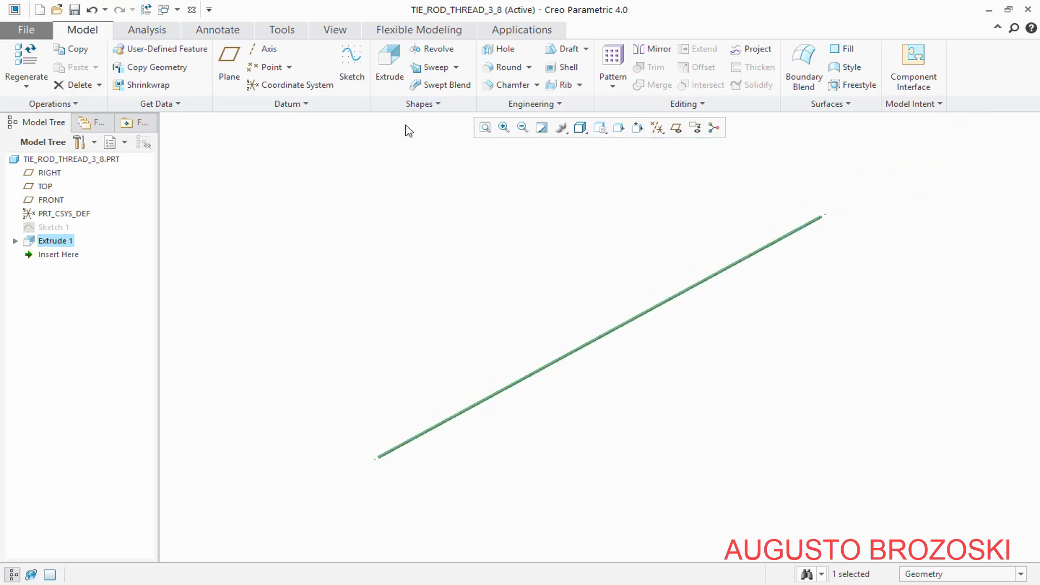
click(74, 9)
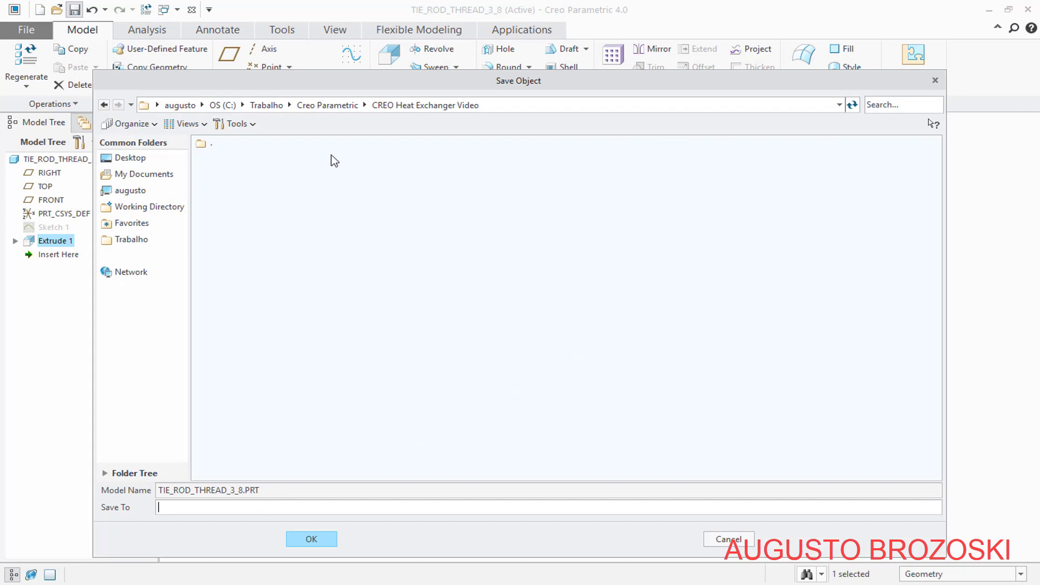
click(312, 541)
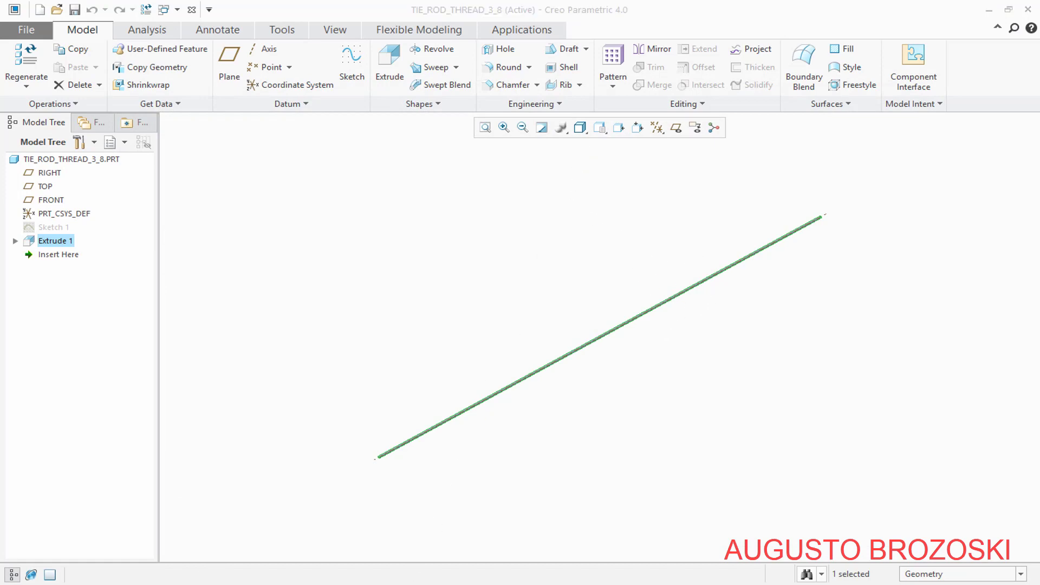
Check the tie rod's thread size and threaded end lengths on page 7 of the PDF drawing, and return to Creo
key(alt+Tab)
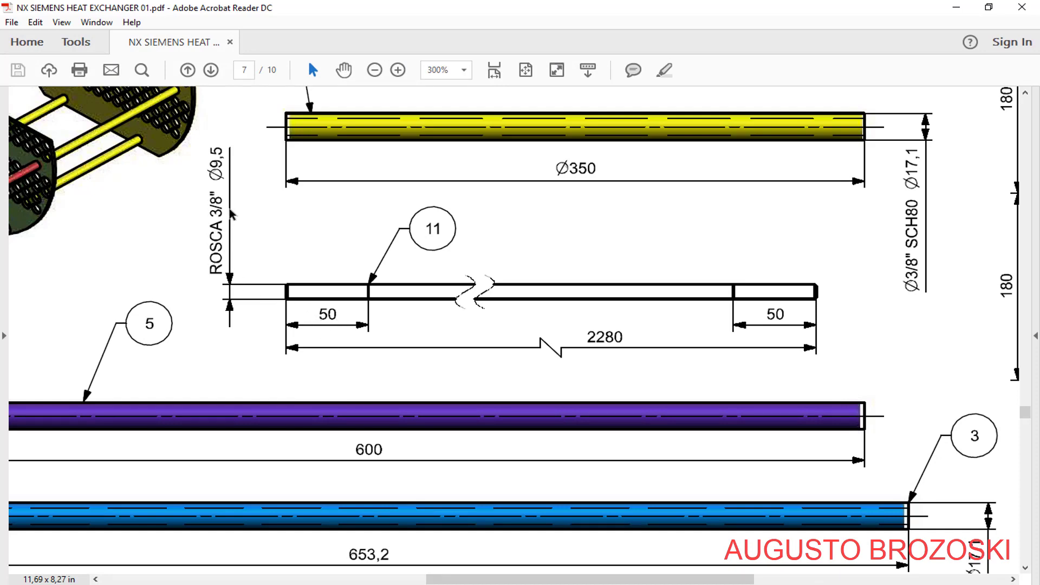
click(950, 11)
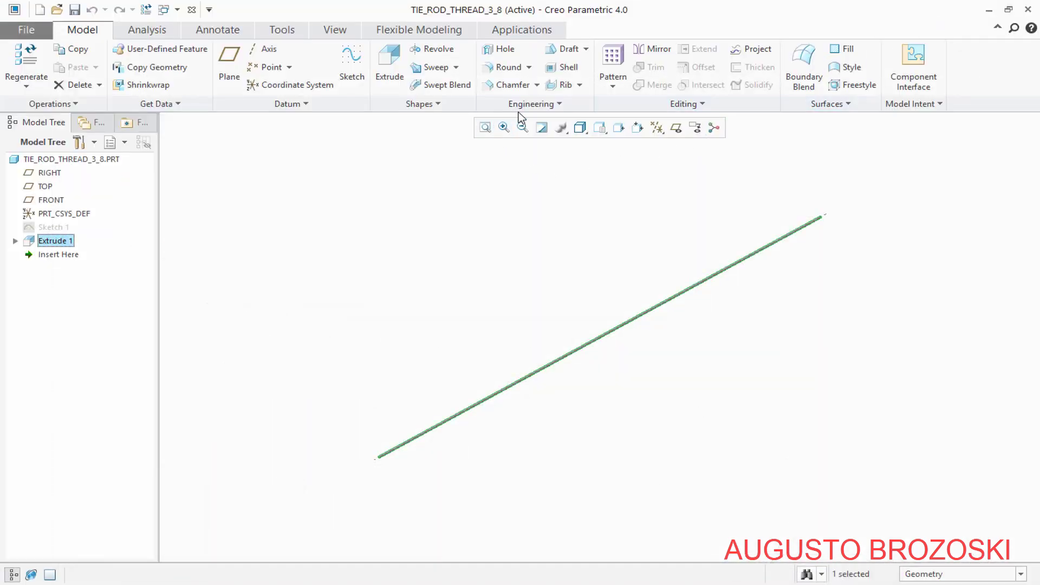
Start a cosmetic thread and place it on the tie rod's outer cylindrical surface
click(553, 107)
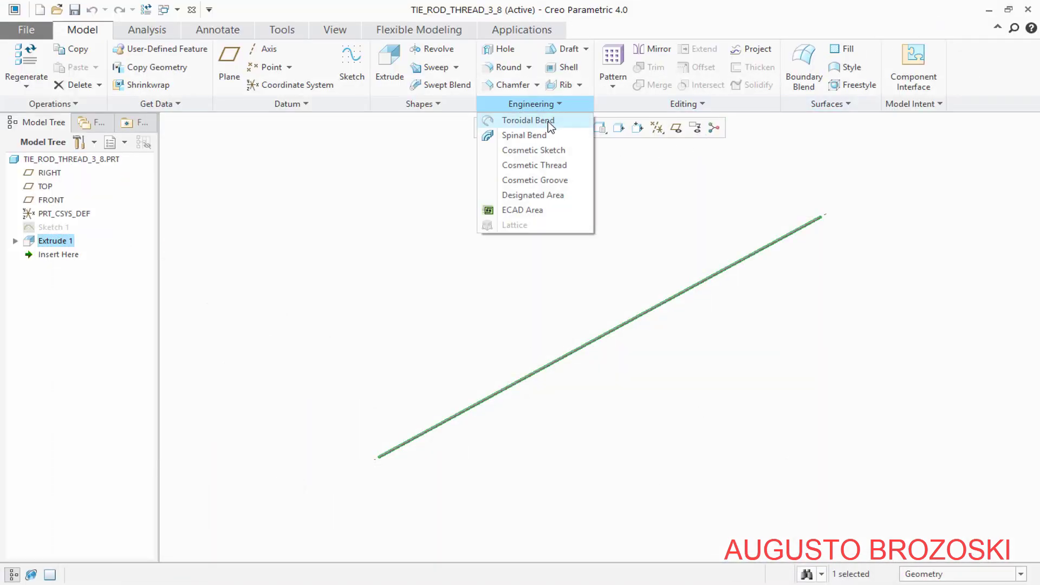
click(545, 166)
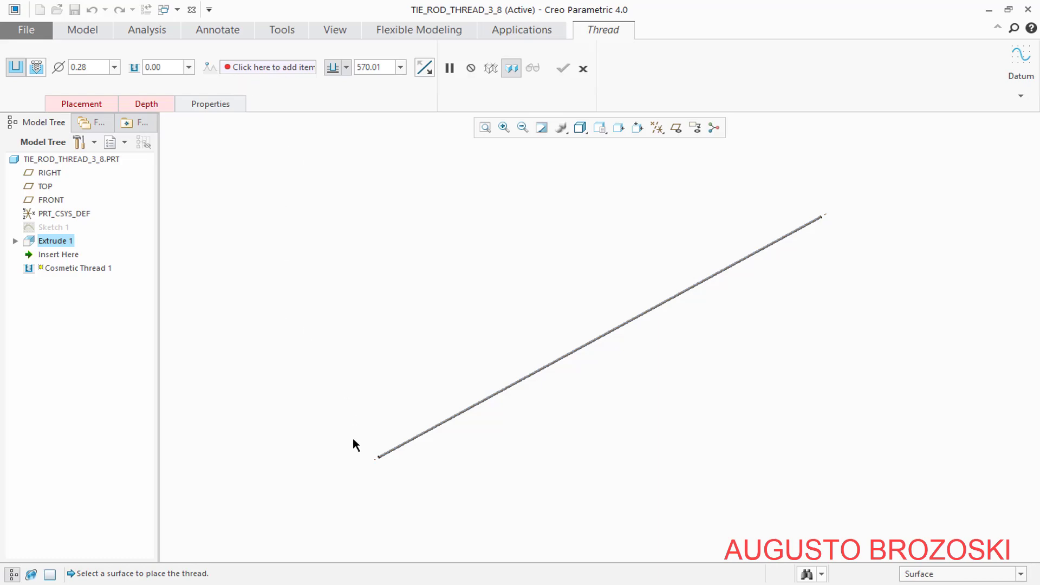
scroll(352, 438, up, 8)
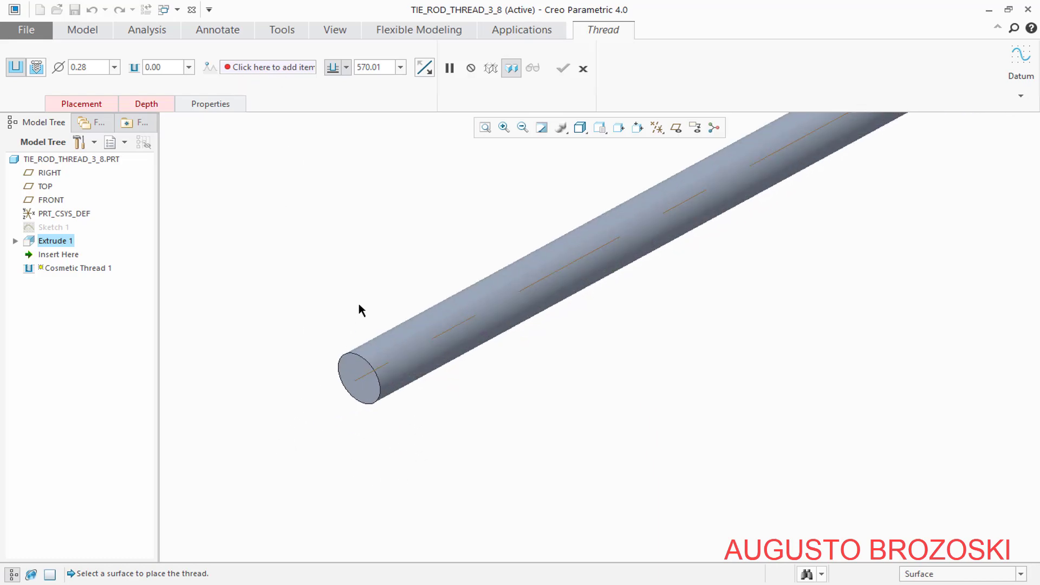
click(404, 339)
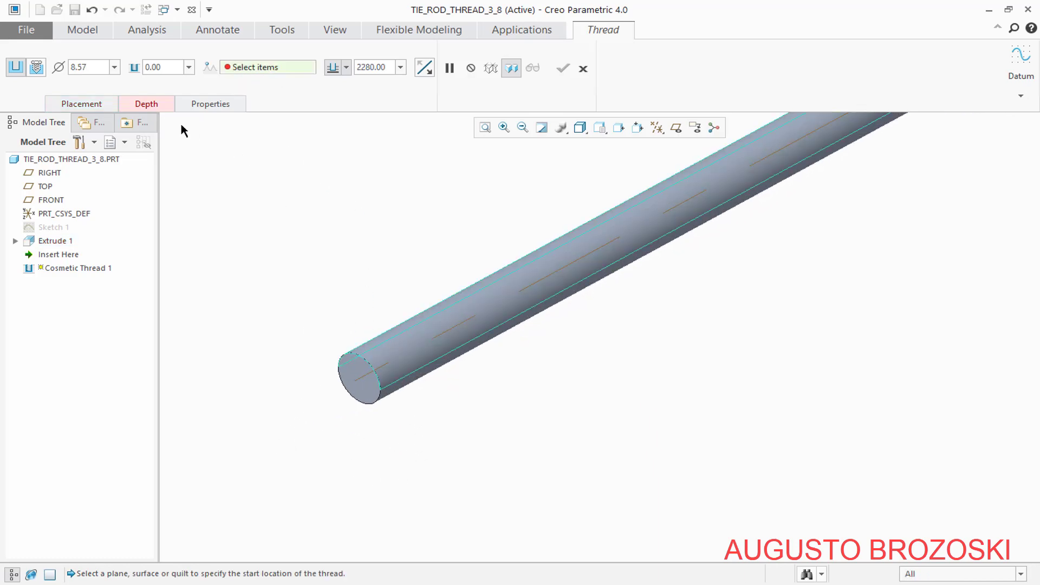
Make the cosmetic thread a standard thread, with the UNC series and size 3/8-16
click(38, 68)
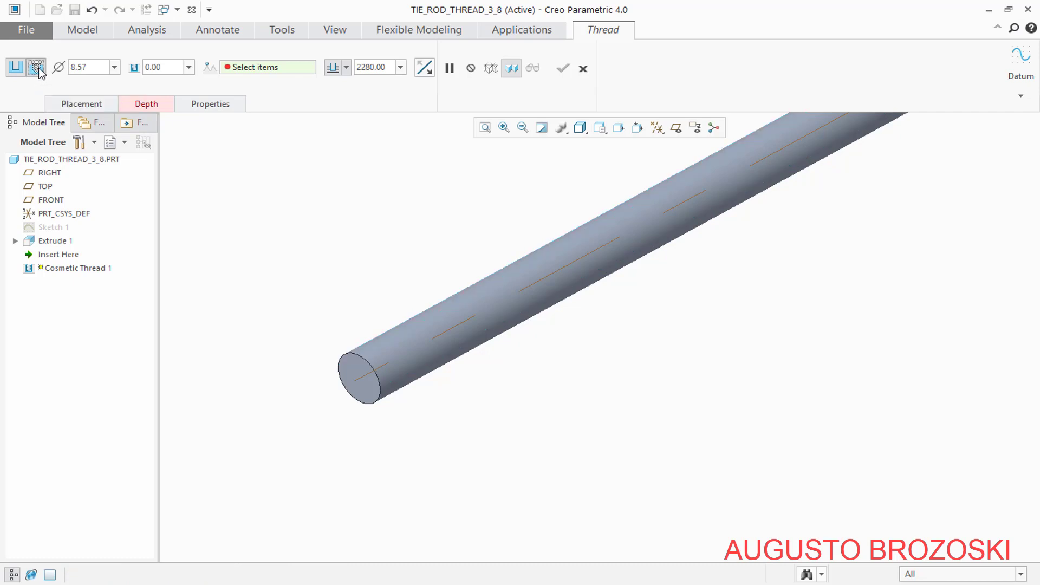
click(124, 66)
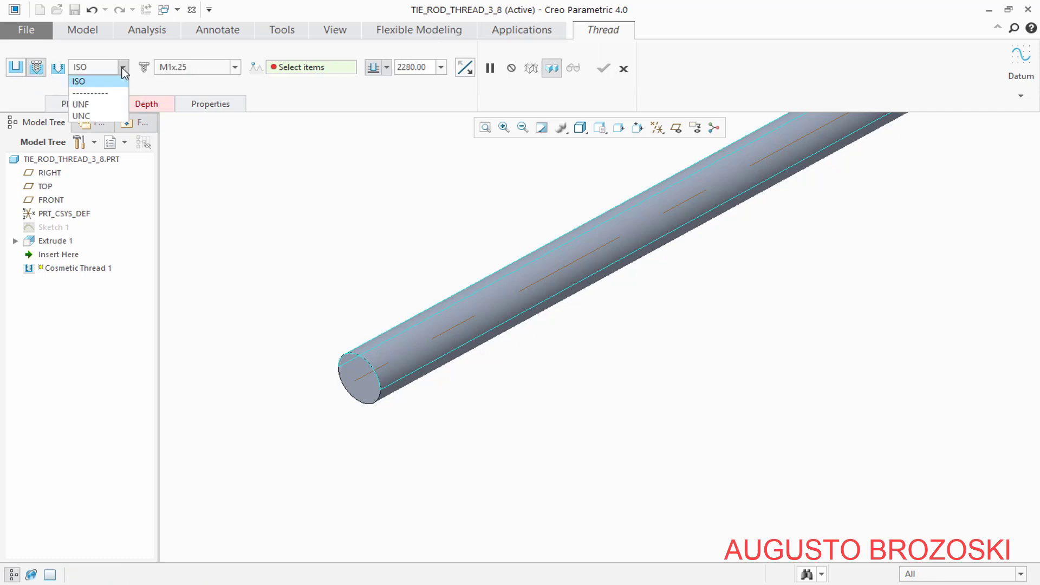
click(96, 112)
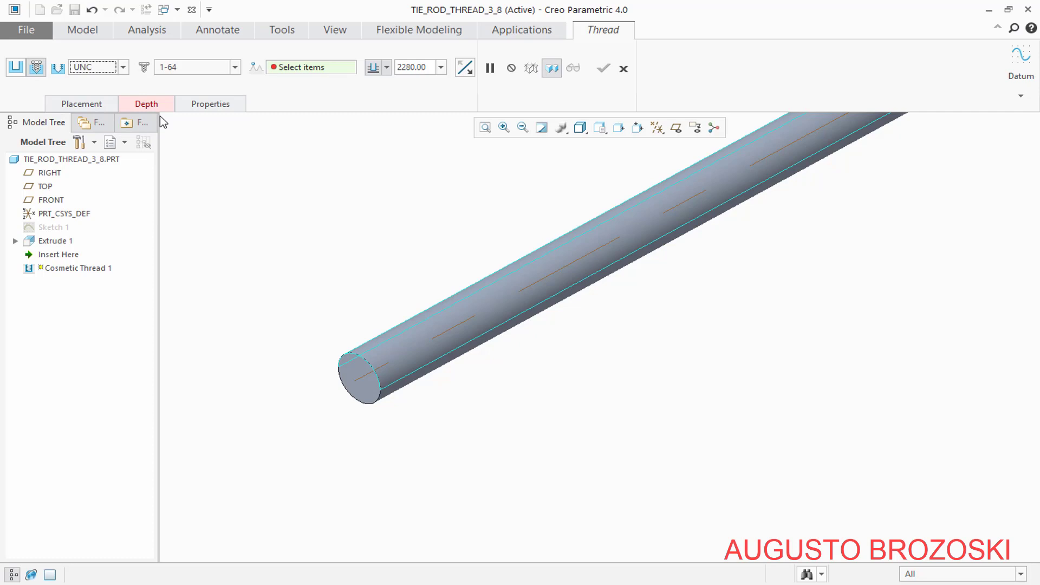
click(236, 68)
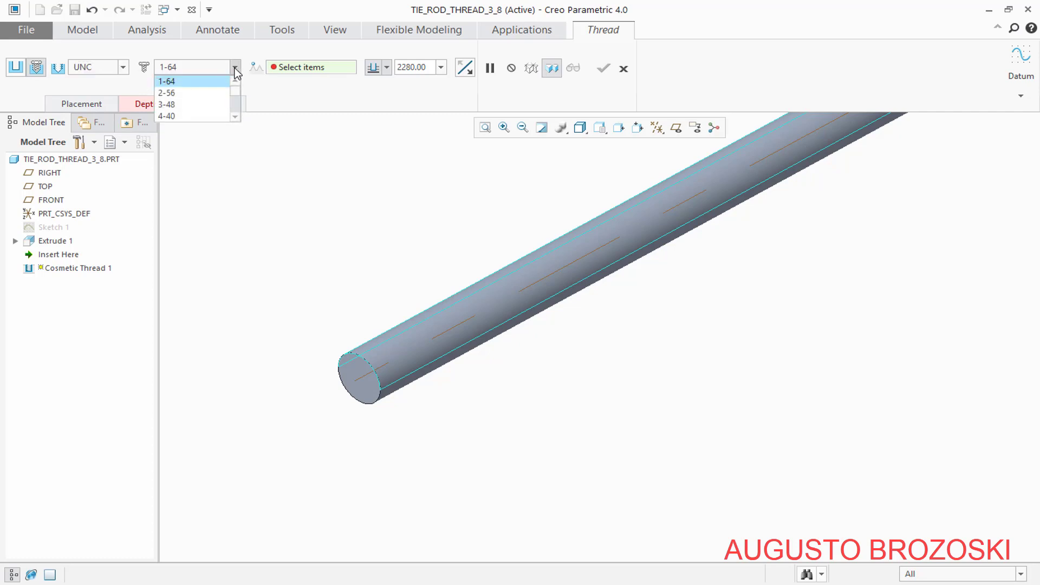
click(233, 107)
click(235, 112)
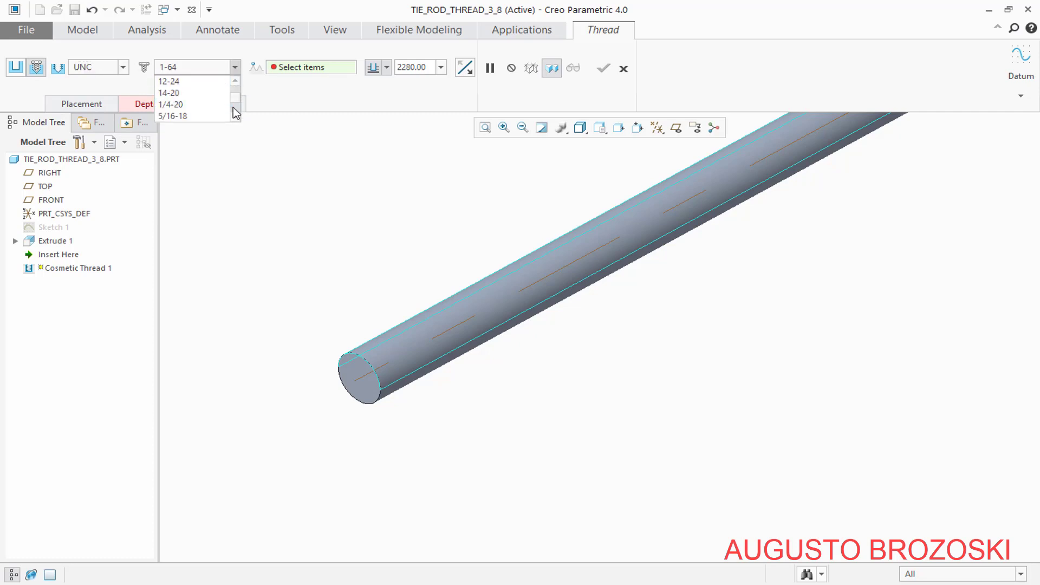
click(236, 113)
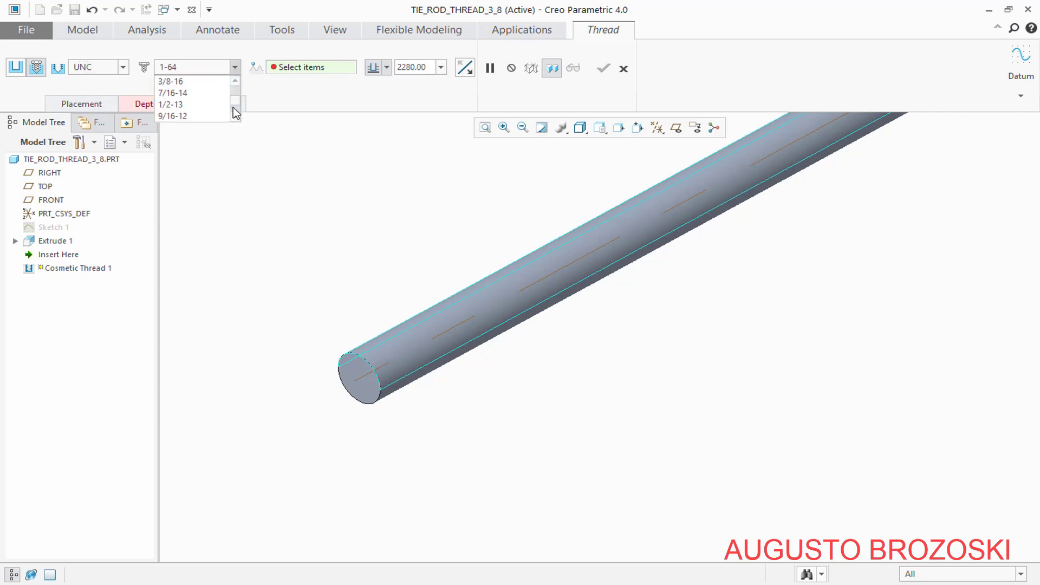
click(179, 82)
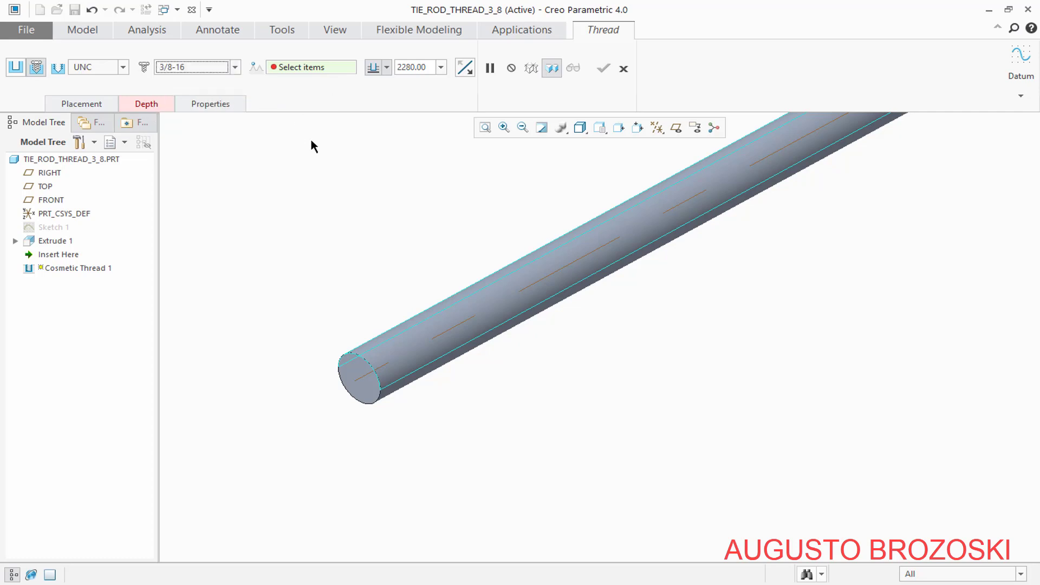
Start the thread at the rod's near end face, set its length to 50 mm, and complete the feature
click(387, 67)
click(397, 83)
click(353, 378)
scroll(297, 400, up, 3)
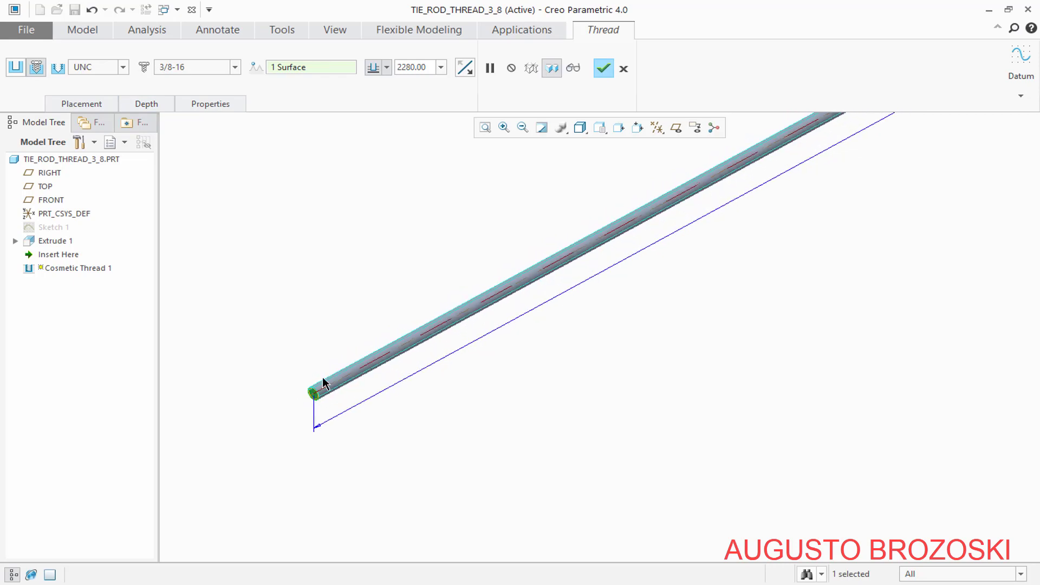
click(428, 72)
text(5)
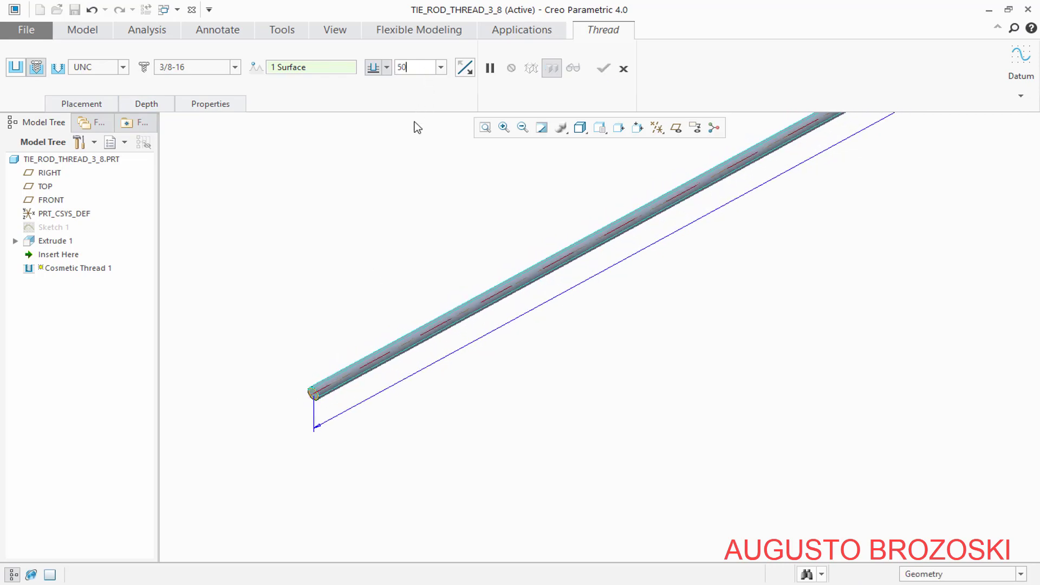
text(0)
key(Return)
scroll(340, 425, down, 5)
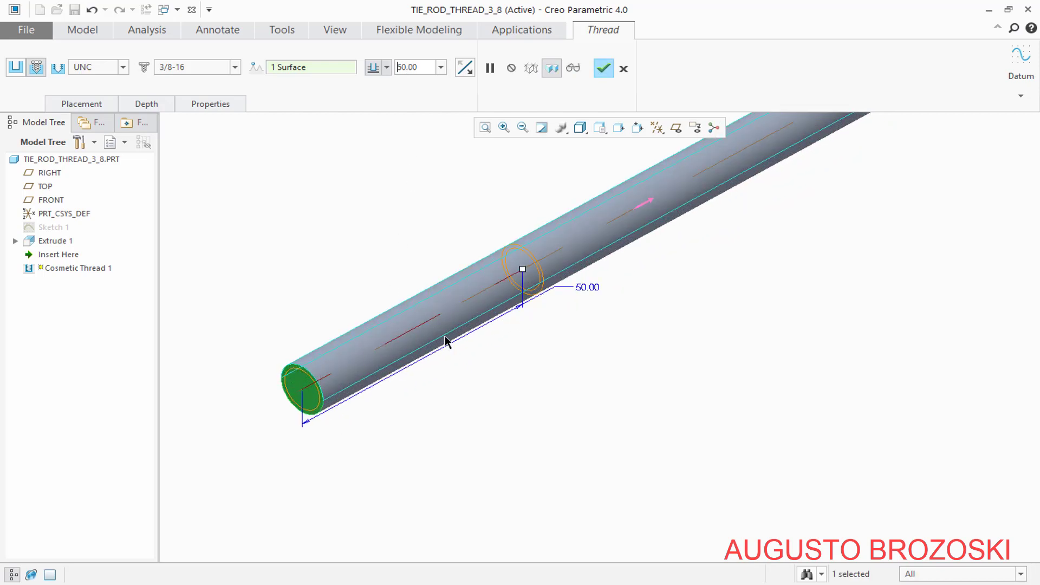
click(603, 70)
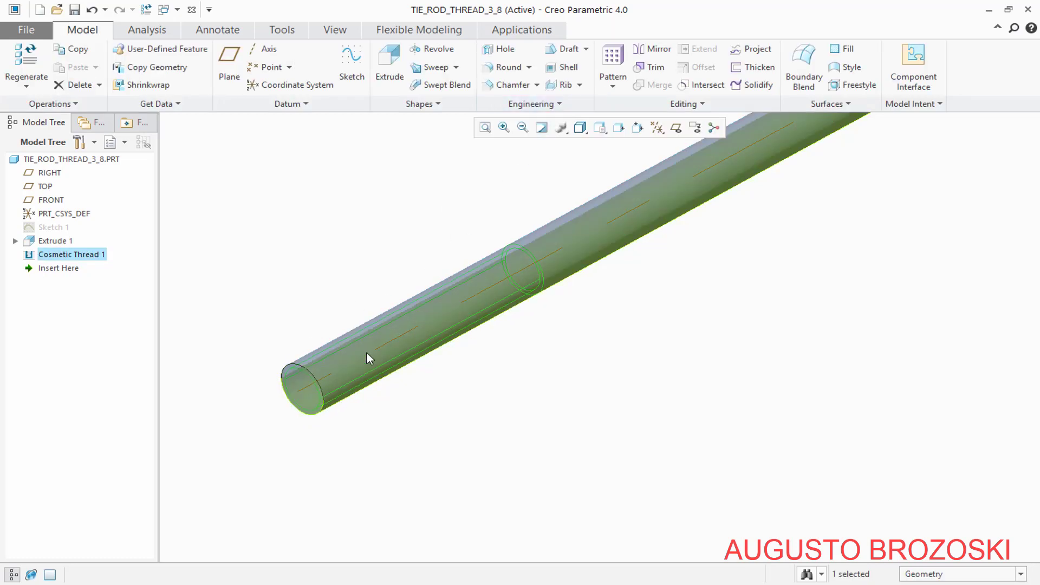
Place a second cosmetic thread on the rod's cylindrical surface for the opposite, unthreaded end
scroll(336, 399, down, 3)
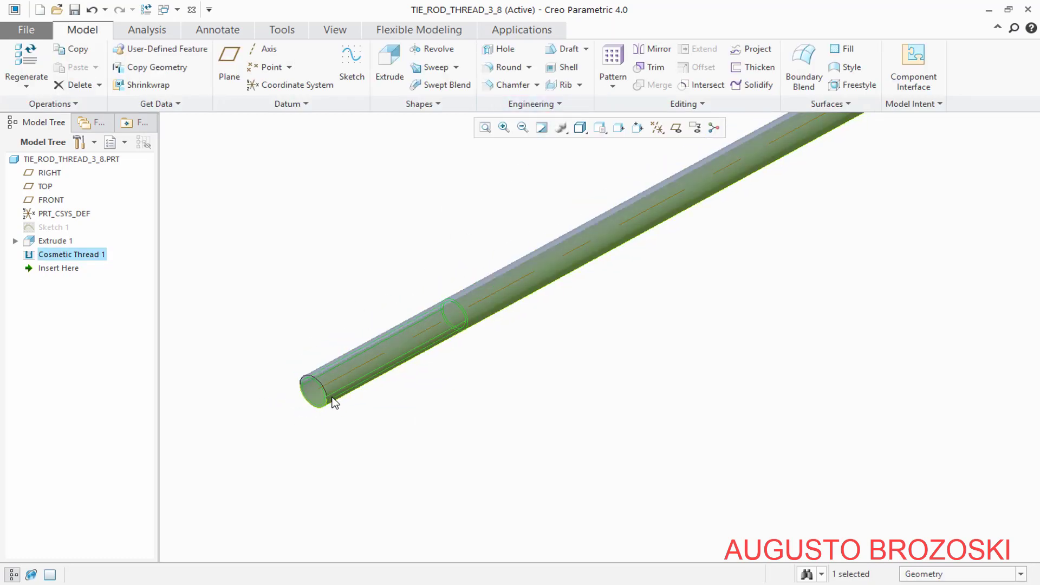
click(600, 128)
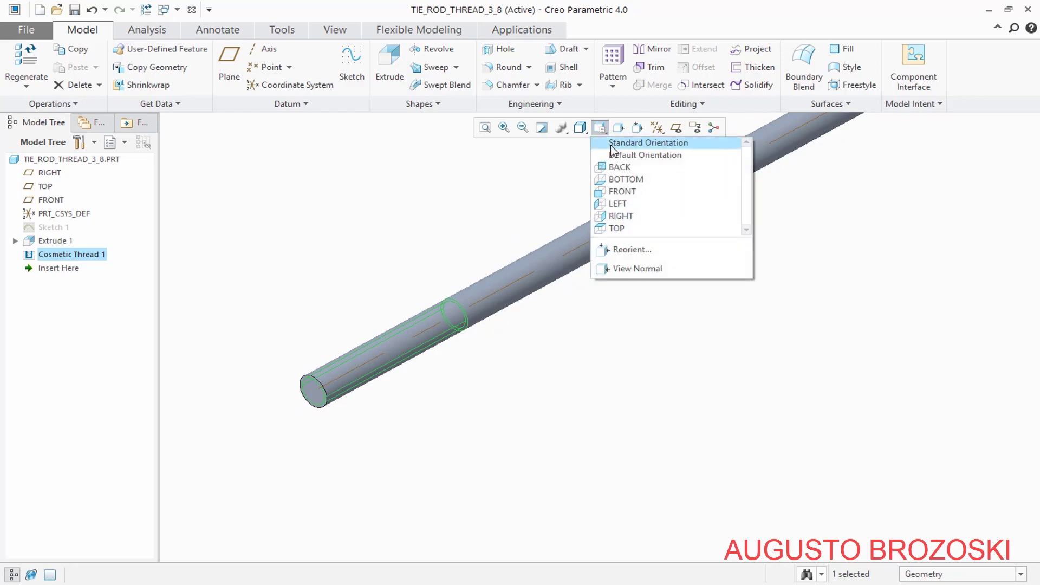
click(634, 142)
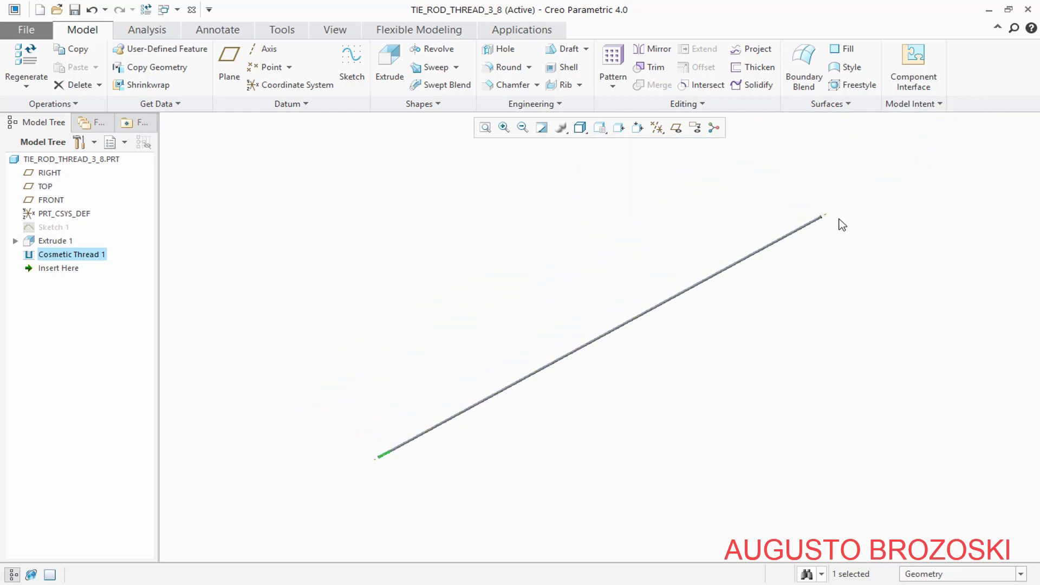
scroll(842, 224, up, 6)
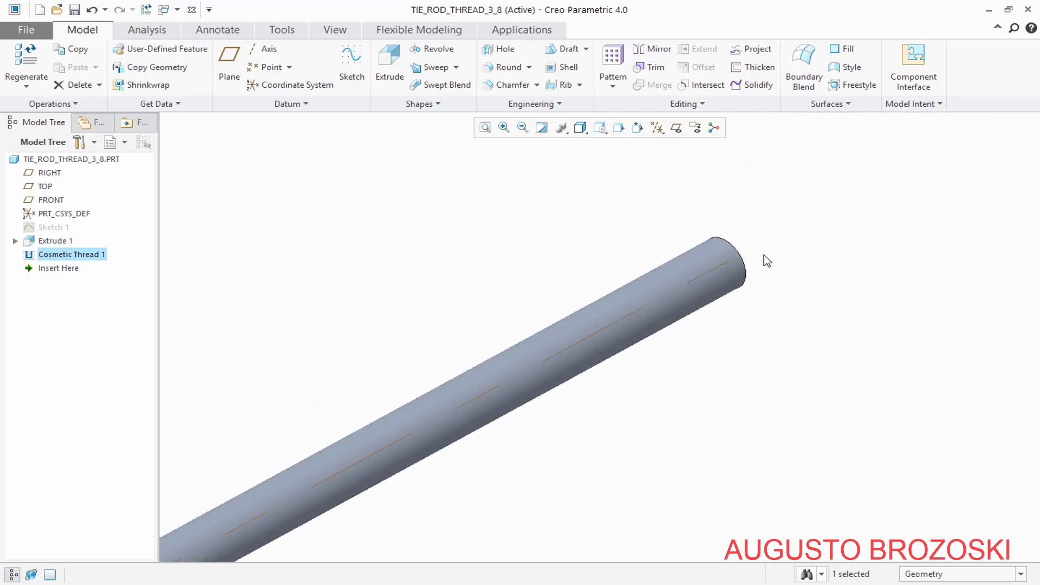
middle_drag(725, 266, 636, 320)
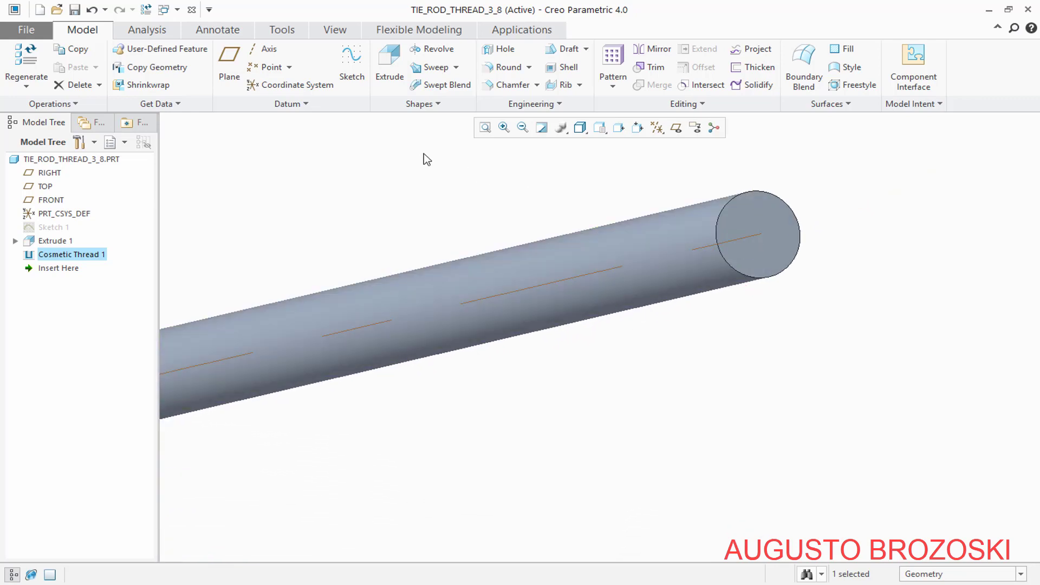
click(554, 107)
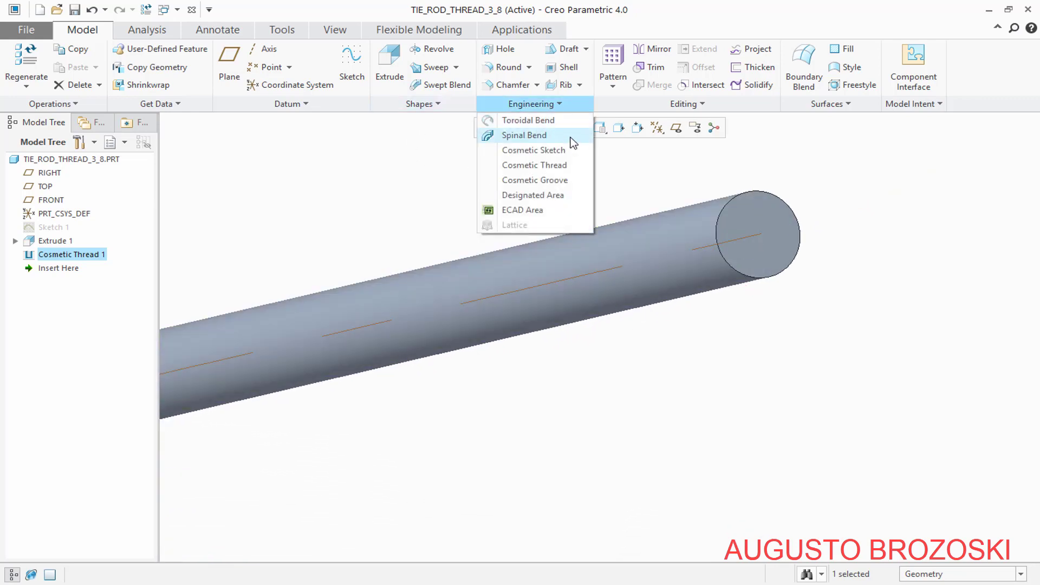
click(560, 166)
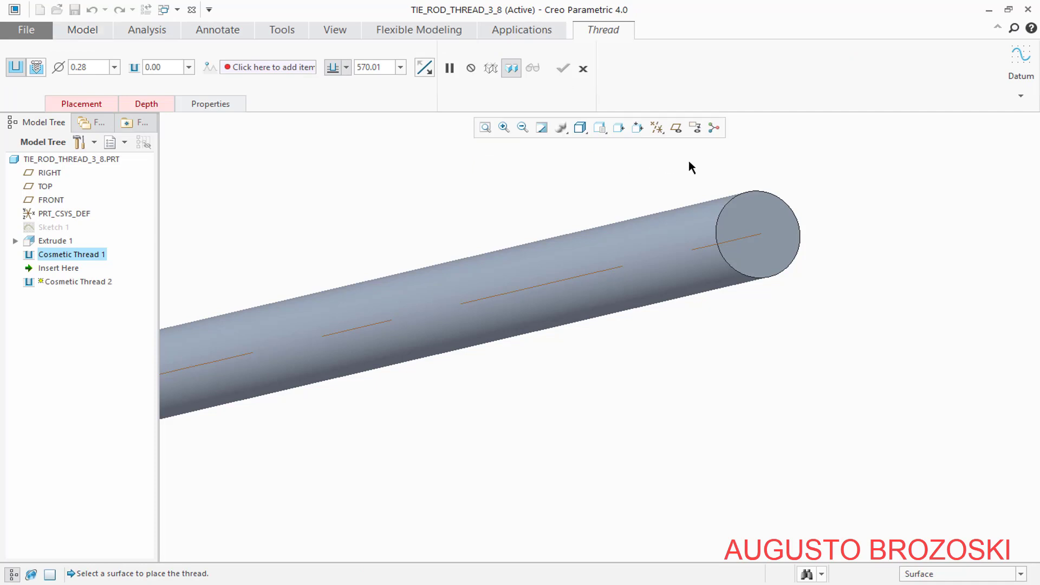
click(684, 224)
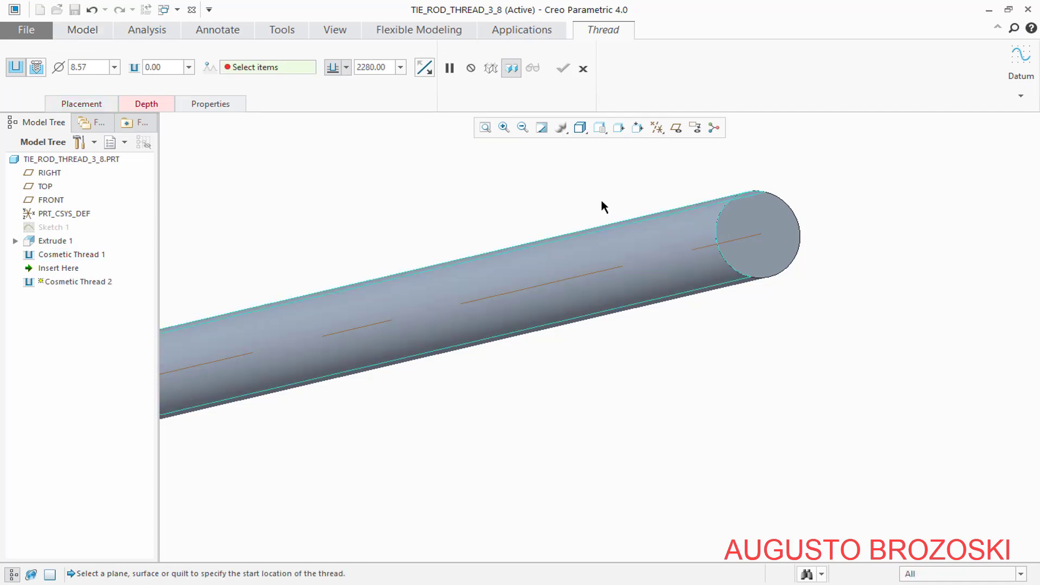
Define the second cosmetic thread as a standard UNC thread of size 3/8-16
click(37, 67)
click(124, 68)
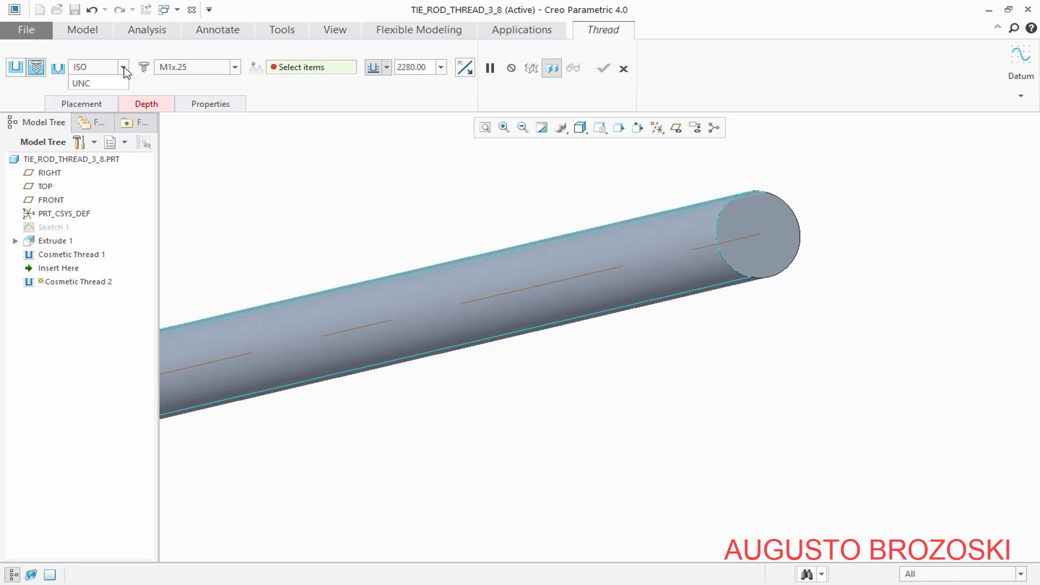
click(97, 116)
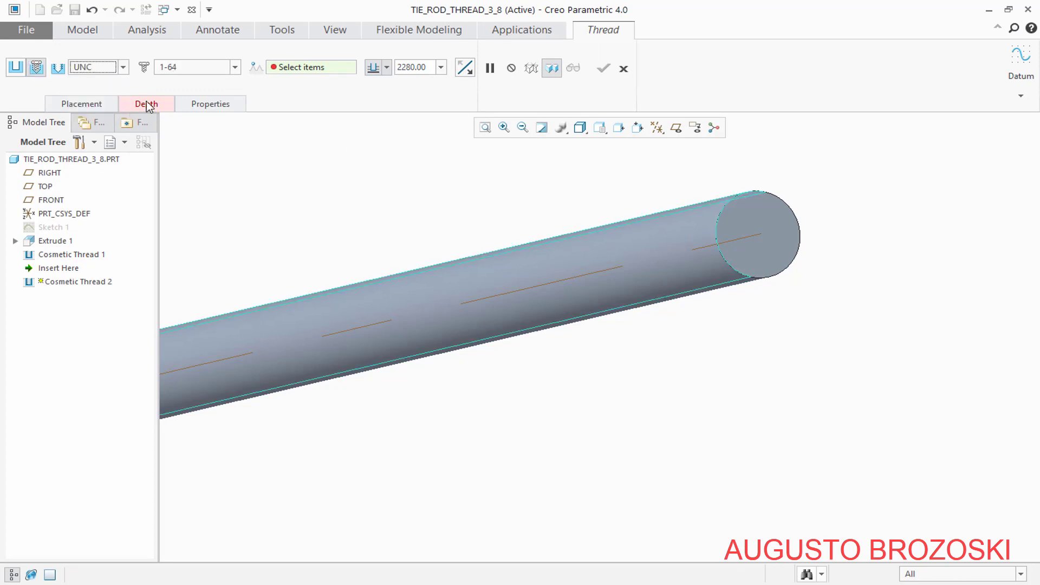
click(236, 68)
scroll(233, 109, down, 3)
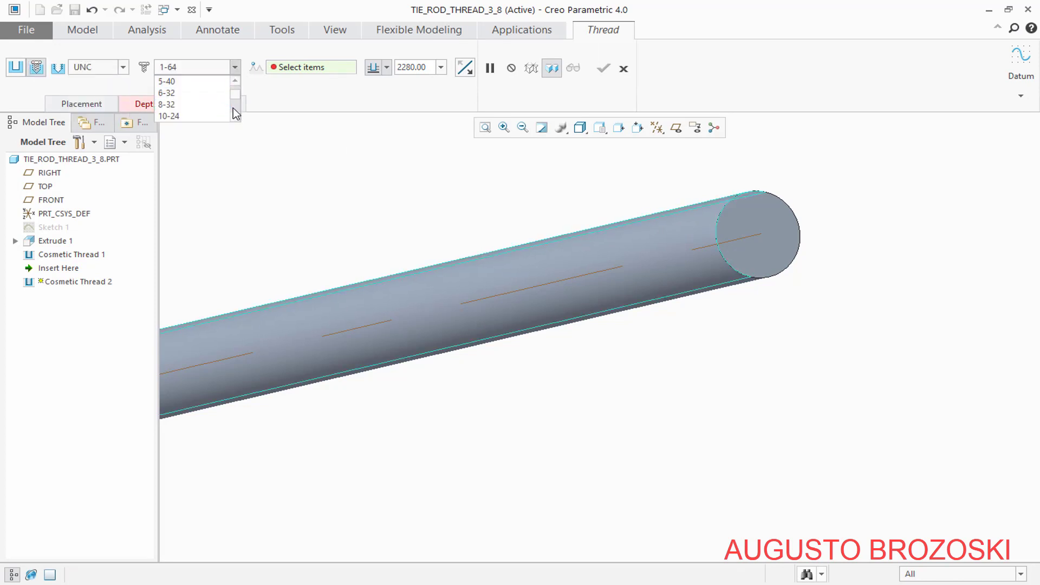
scroll(233, 109, down, 4)
click(174, 81)
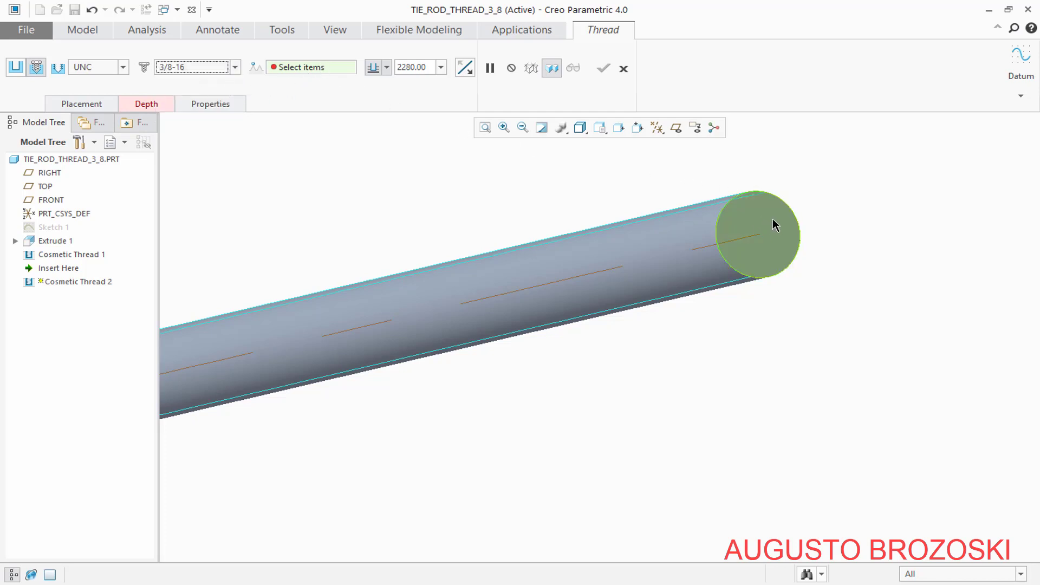
Start the second thread at the rod's opposite end face and set its length to 50 mm
click(747, 239)
scroll(603, 277, down, 3)
scroll(514, 309, down, 2)
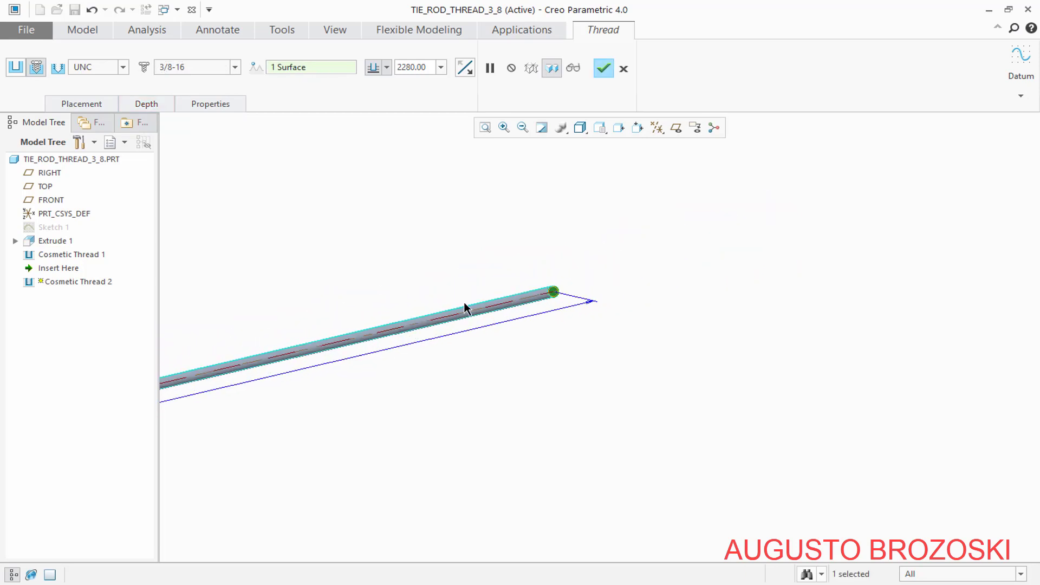
scroll(428, 257, up, 3)
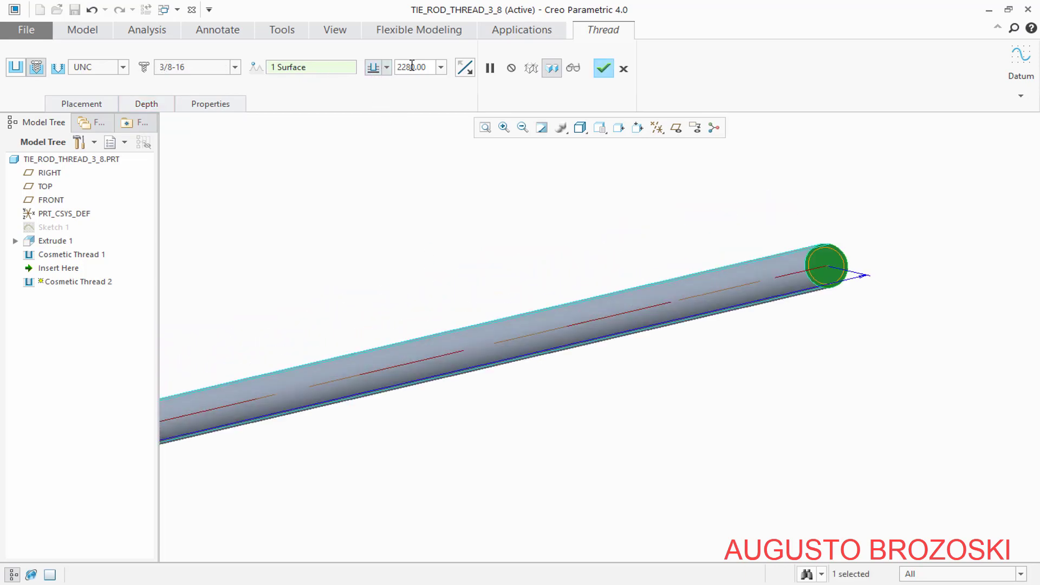
double_click(428, 68)
text(50)
key(Return)
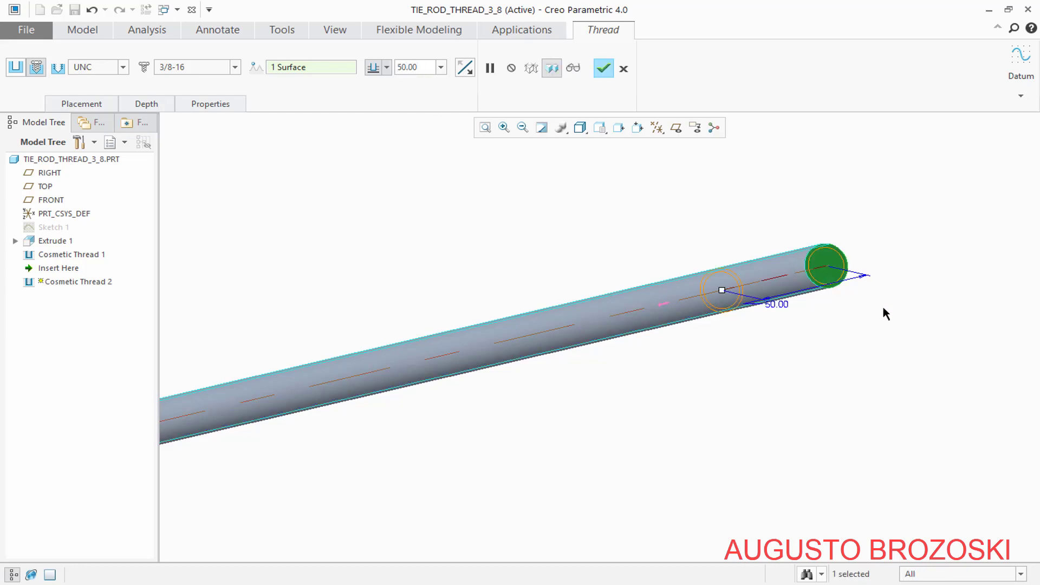
Check the threaded end lengths of the tie rod again on page 7 of the PDF drawing, and return to Creo
scroll(883, 307, up, 2)
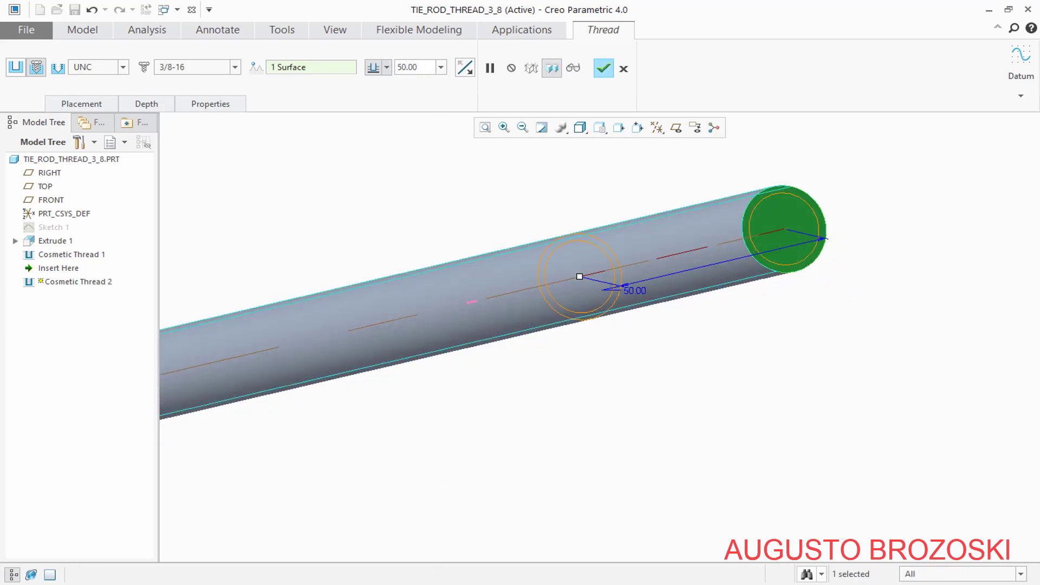
key(alt+Tab)
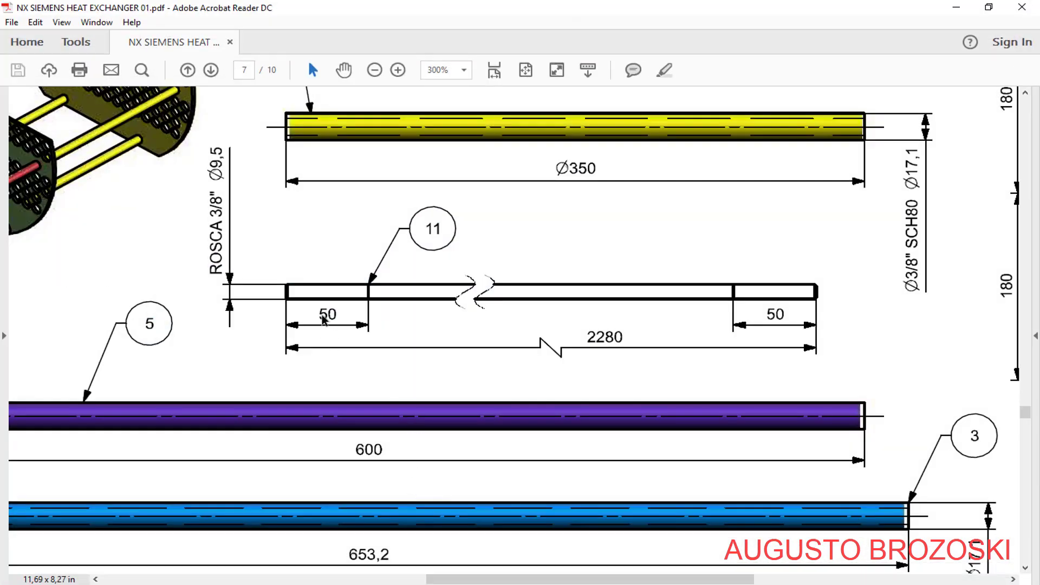
click(955, 7)
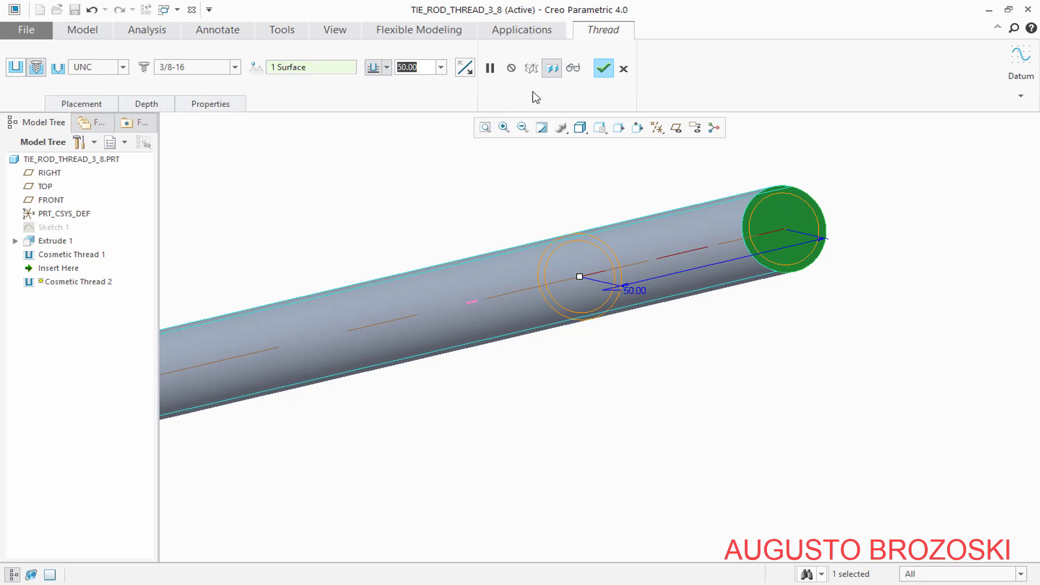
Accept the second 3/8-16 UNC cosmetic thread and save the tie rod part
click(603, 68)
key(ctrl+s)
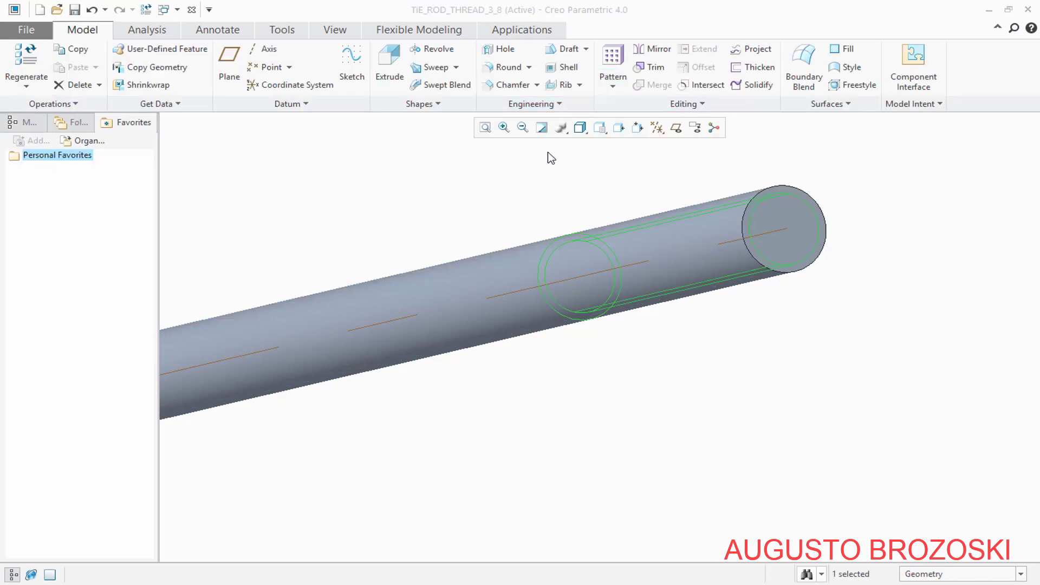
Chamfer the circular edges at both ends of the tie rod using D x D with a distance of 0.50 mm
click(511, 89)
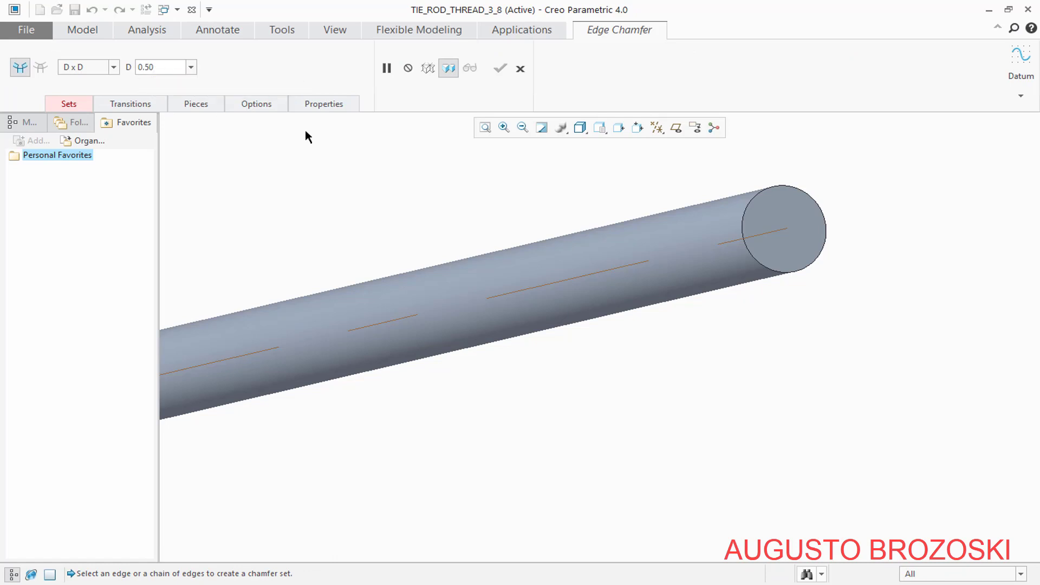
scroll(848, 184, up, 5)
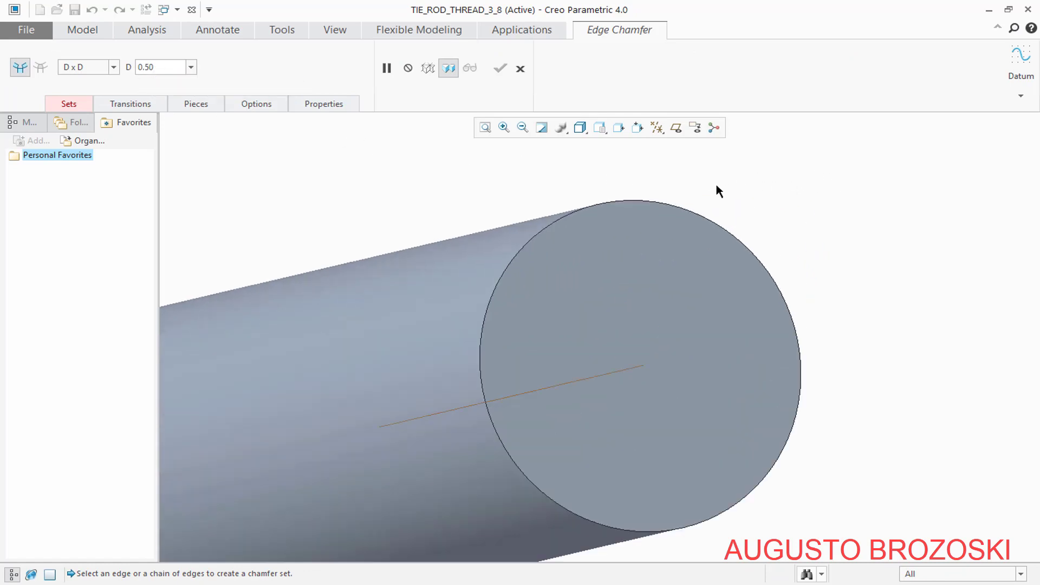
click(530, 251)
scroll(673, 297, down, 5)
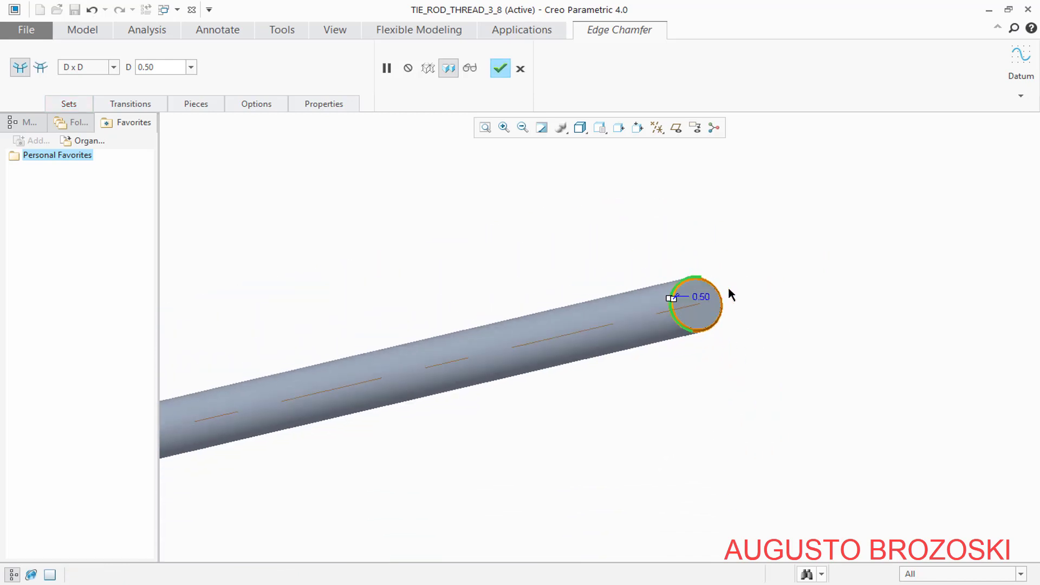
scroll(731, 295, down, 5)
scroll(557, 339, up, 5)
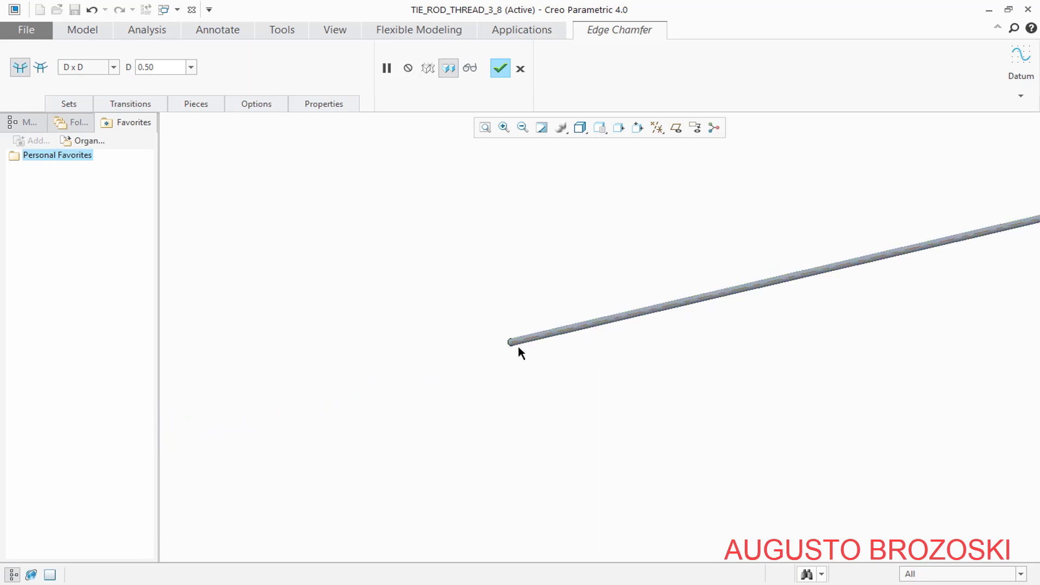
scroll(503, 352, up, 5)
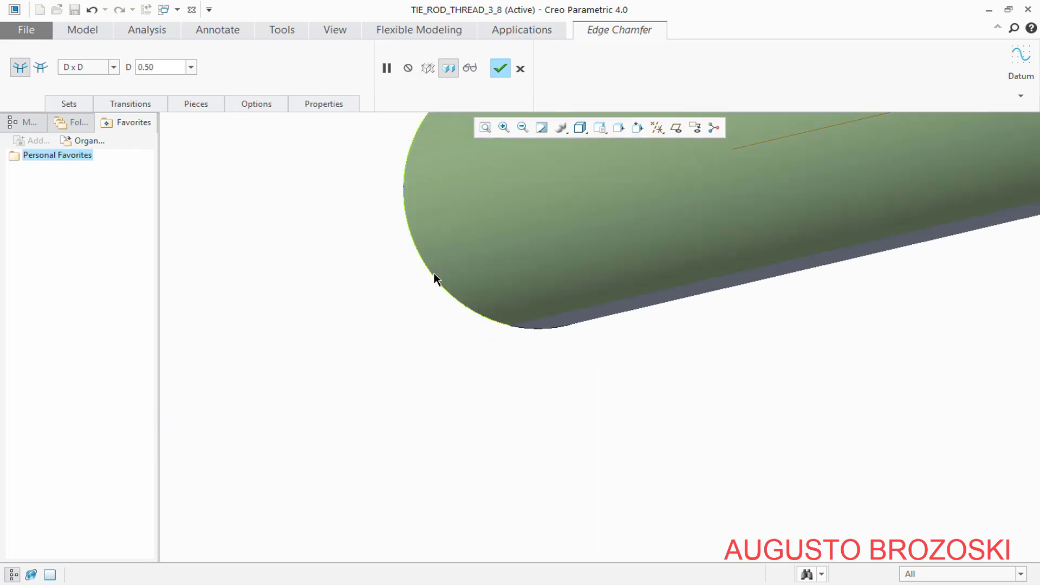
click(429, 275)
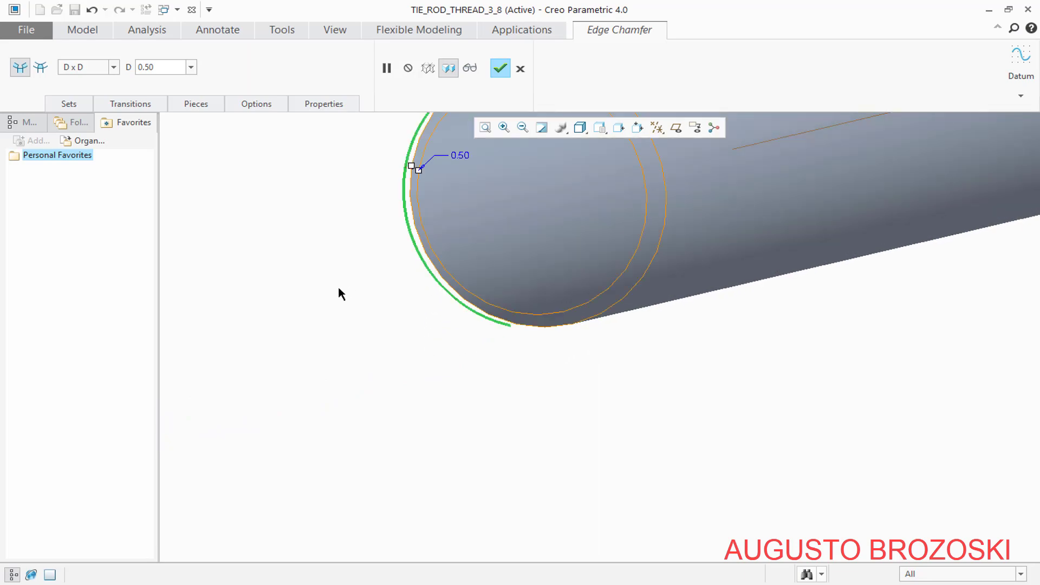
click(500, 69)
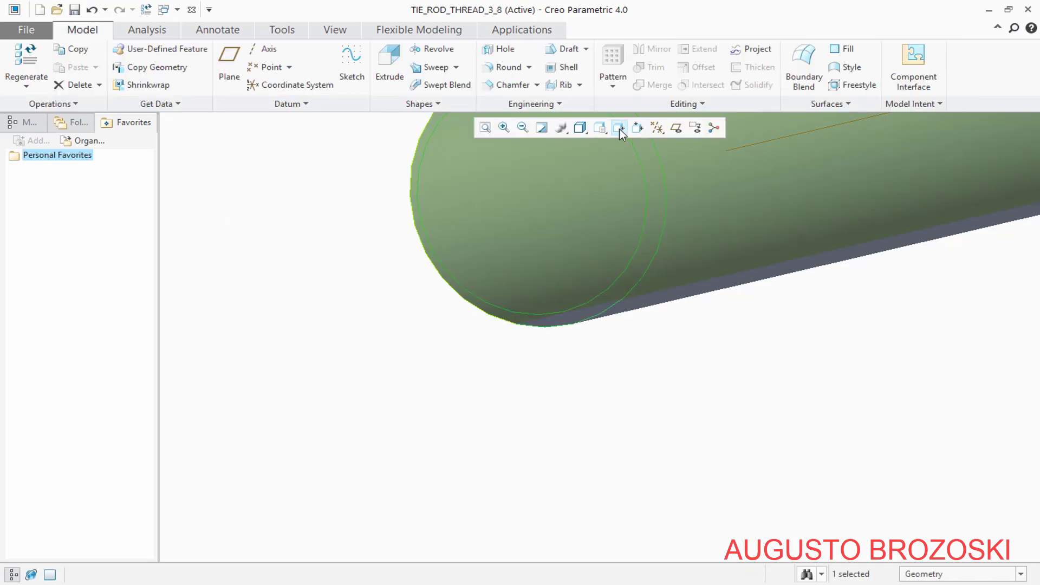
Return the tie rod to the standard orientation and save the part
click(602, 128)
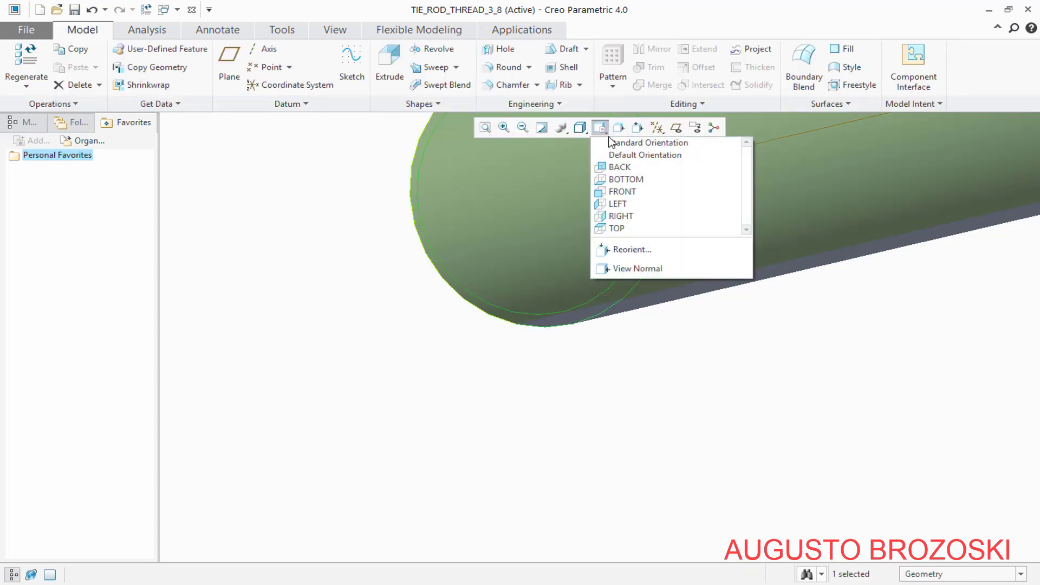
click(624, 142)
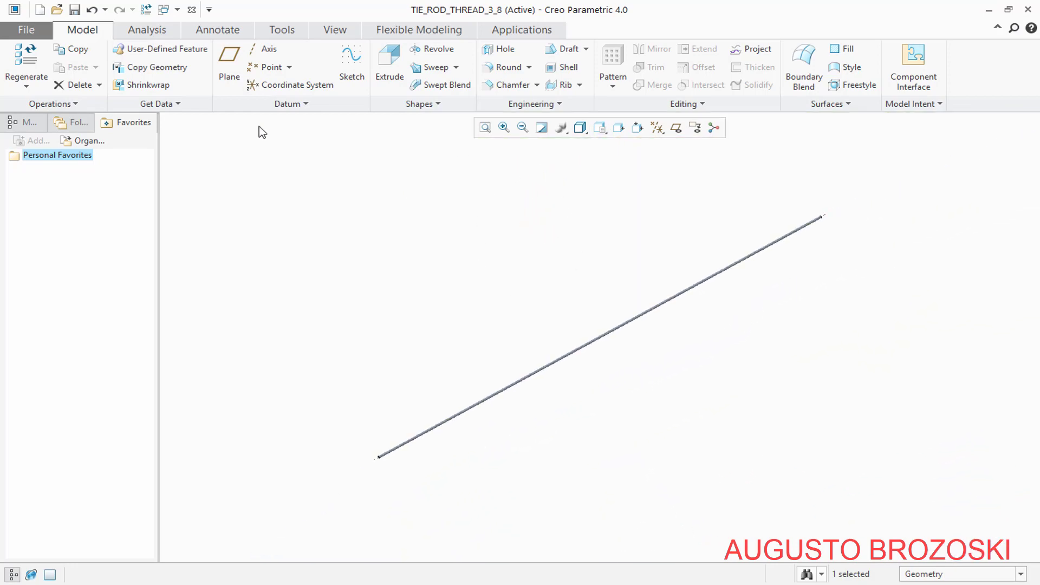
click(75, 10)
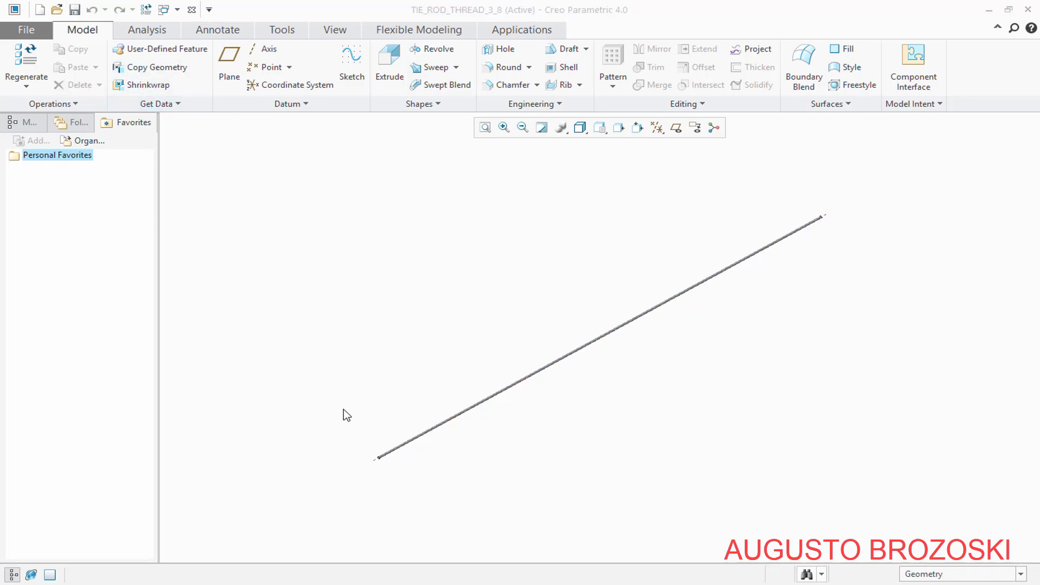
Check the spacer tube dimensions on page 7 of the PDF drawing and the 3/8" schedule 80 row of the pipe table, and return to Creo
mouse_move(358, 582)
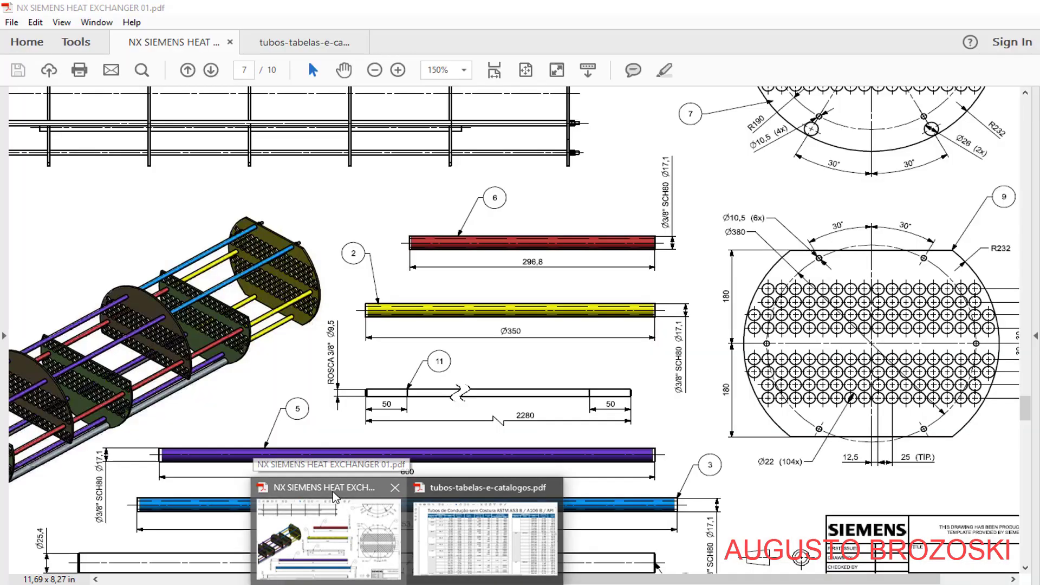
click(332, 492)
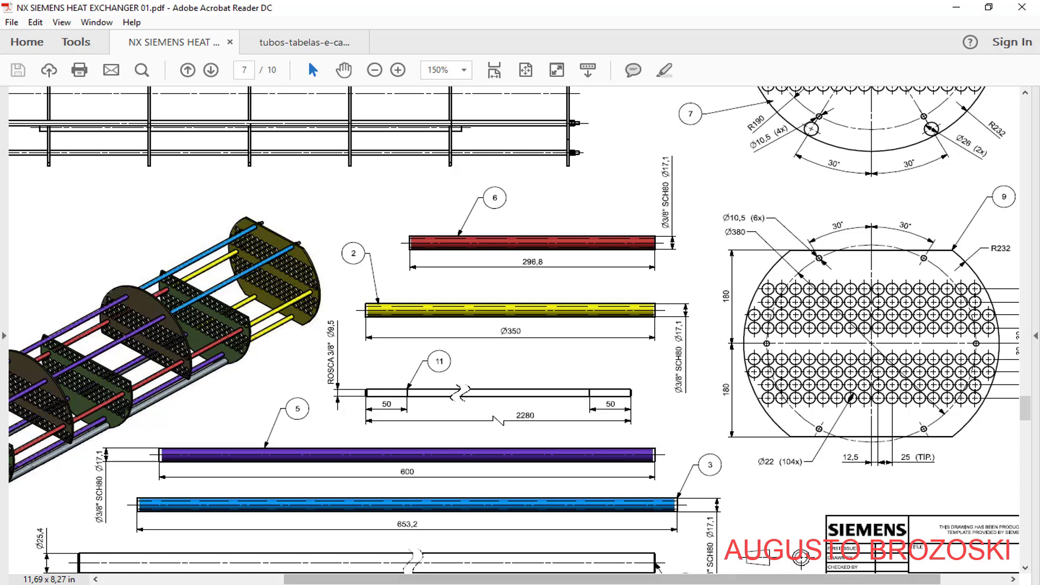
mouse_move(409, 583)
click(474, 490)
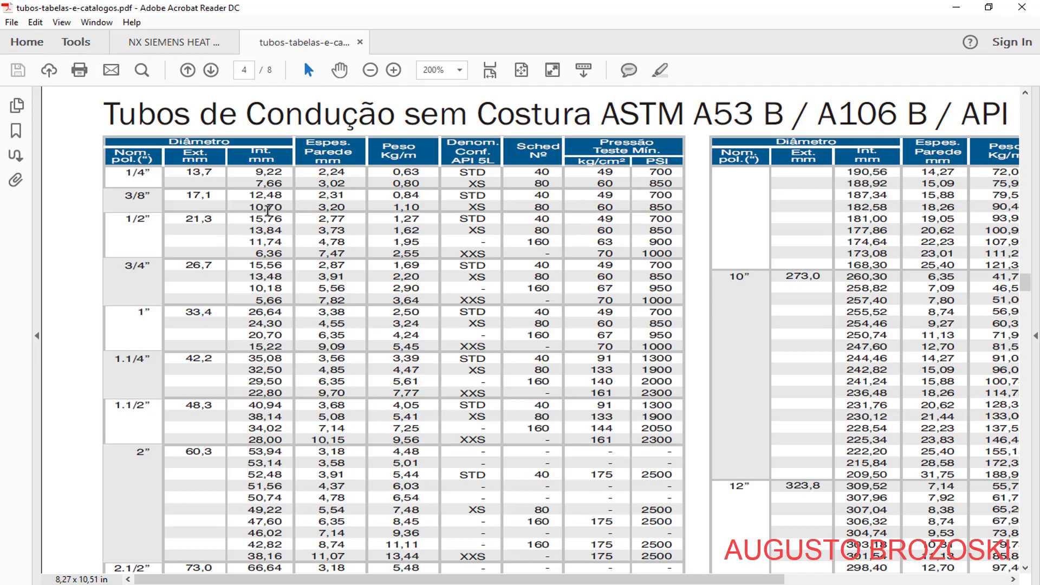
click(953, 9)
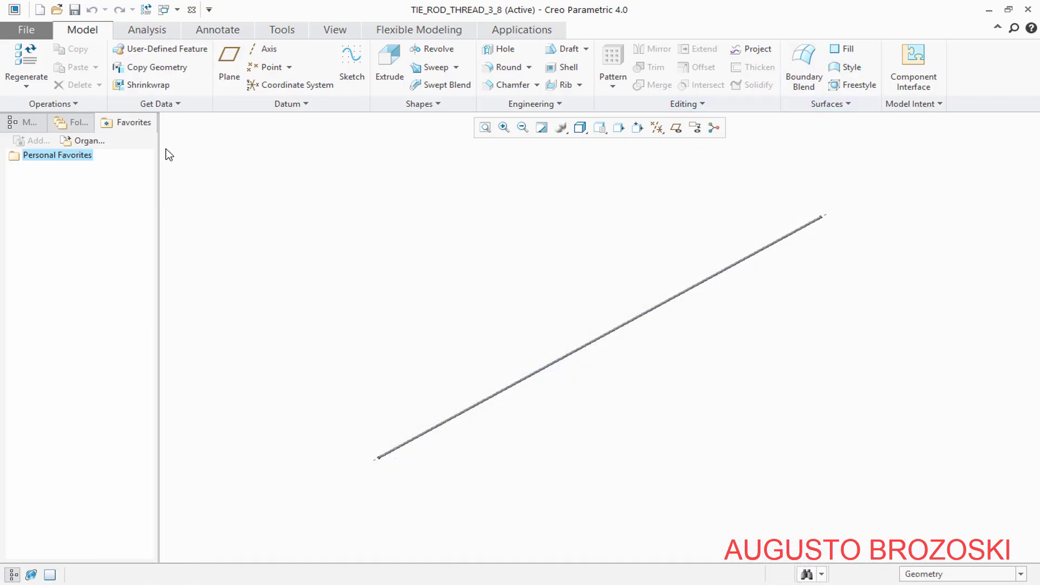
Create a new solid part named SPACER_TUBE_DIAM_3-8_SCH80_X297 from the mmns_part_solid template
click(39, 9)
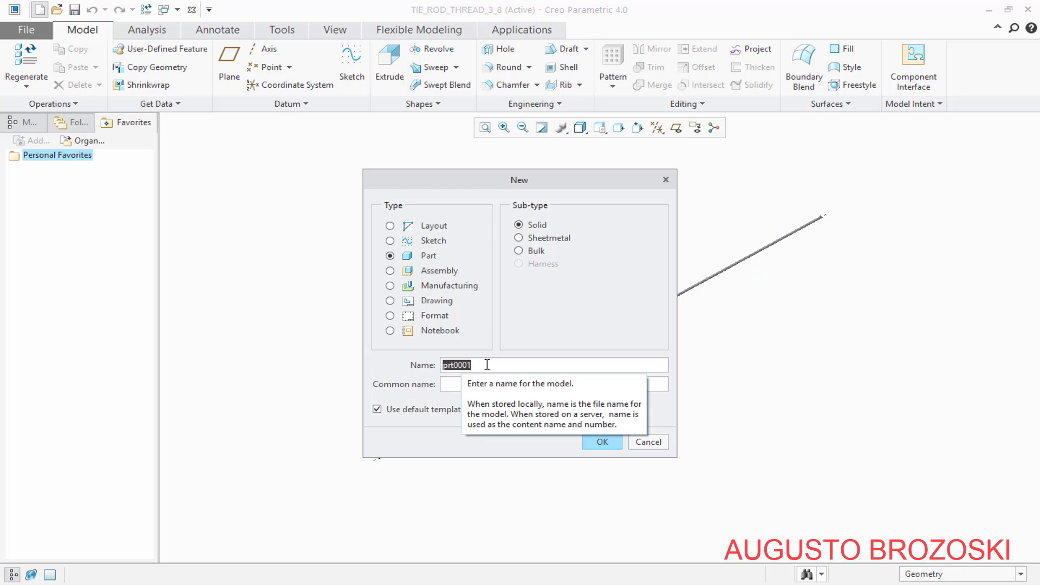
text(SPACER_TUBE_DIAM_3-8_SCH80_X297)
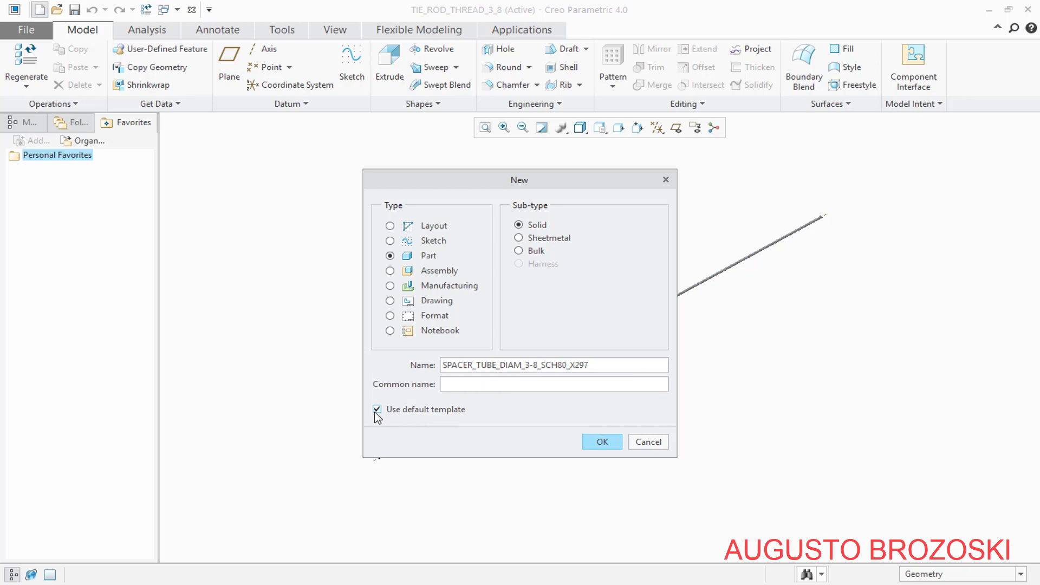
click(602, 442)
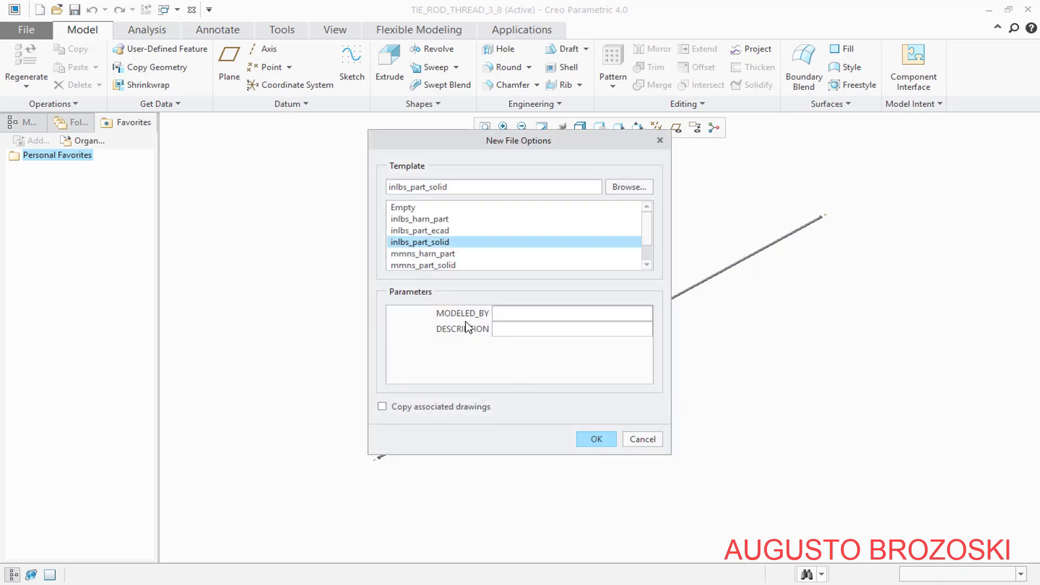
click(432, 266)
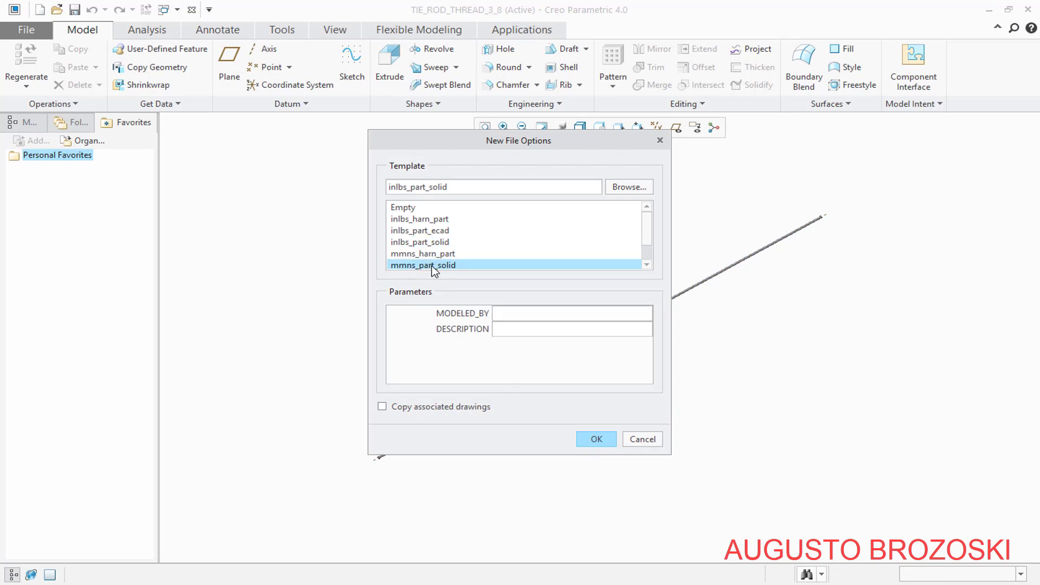
click(596, 440)
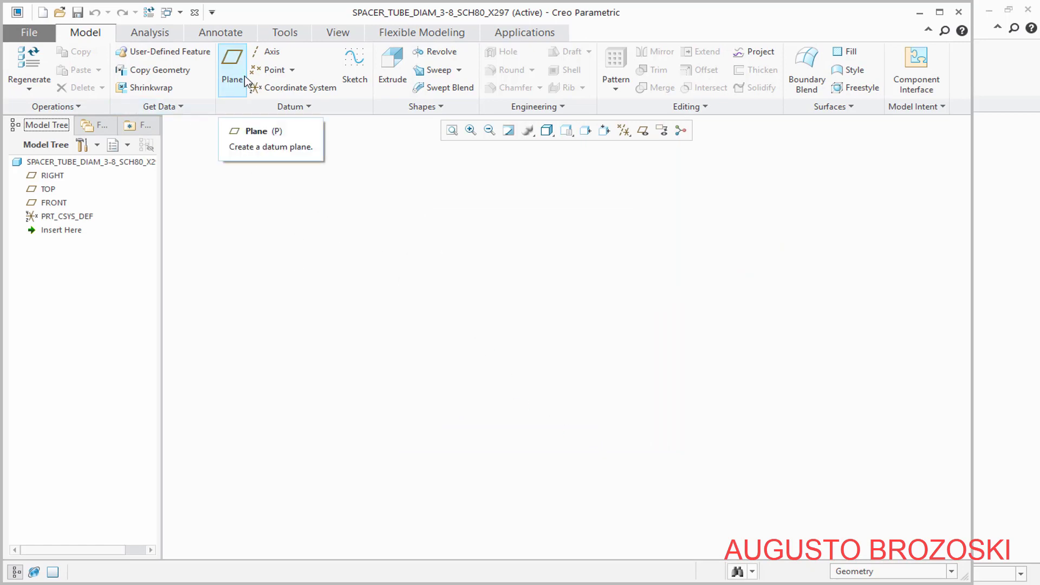
Start a sketch on the FRONT plane with RIGHT as the right-hand reference, hide the datum planes and view the sketch plane straight on
click(354, 74)
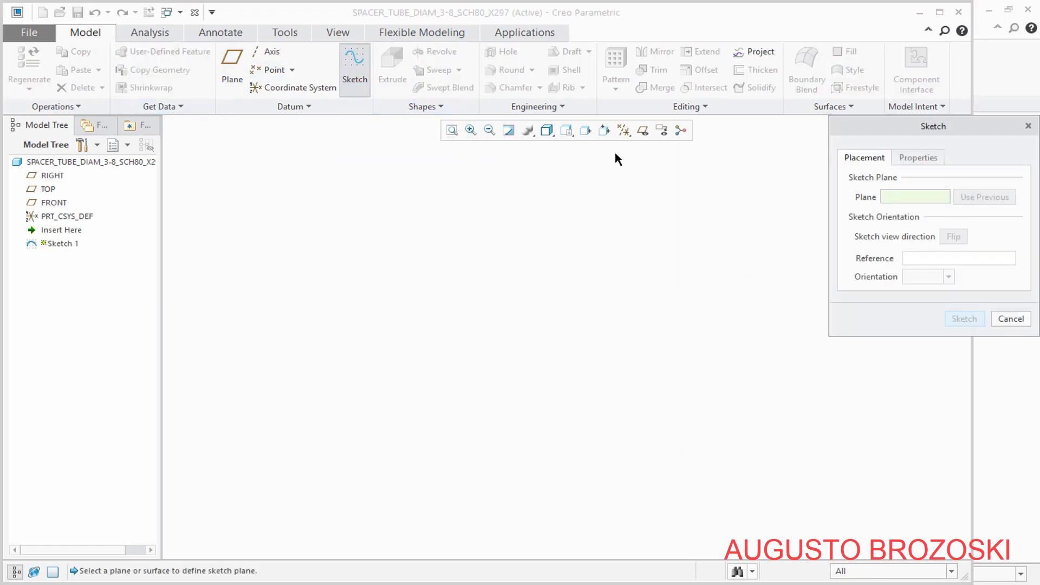
click(643, 130)
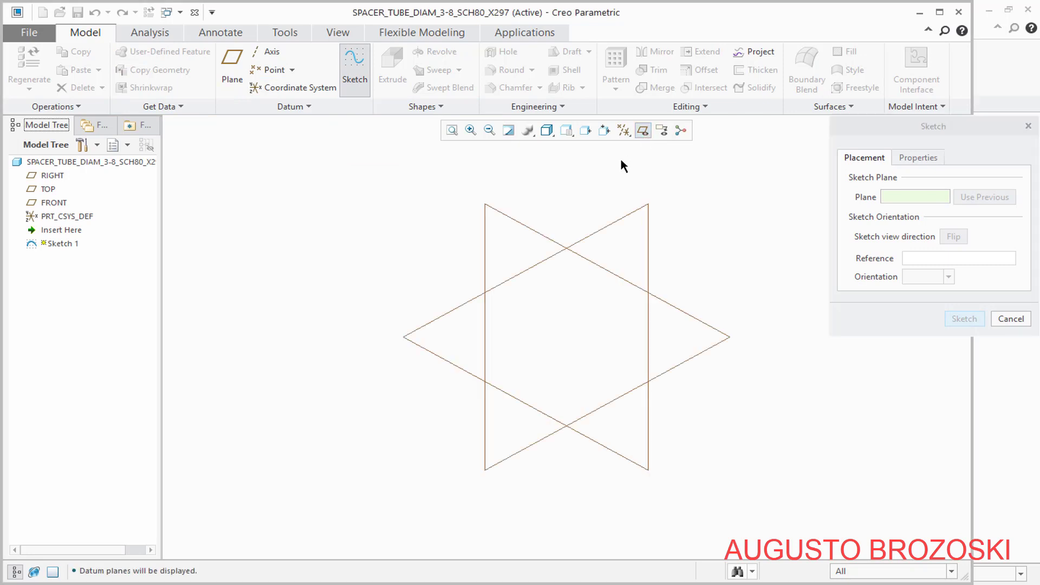
click(509, 216)
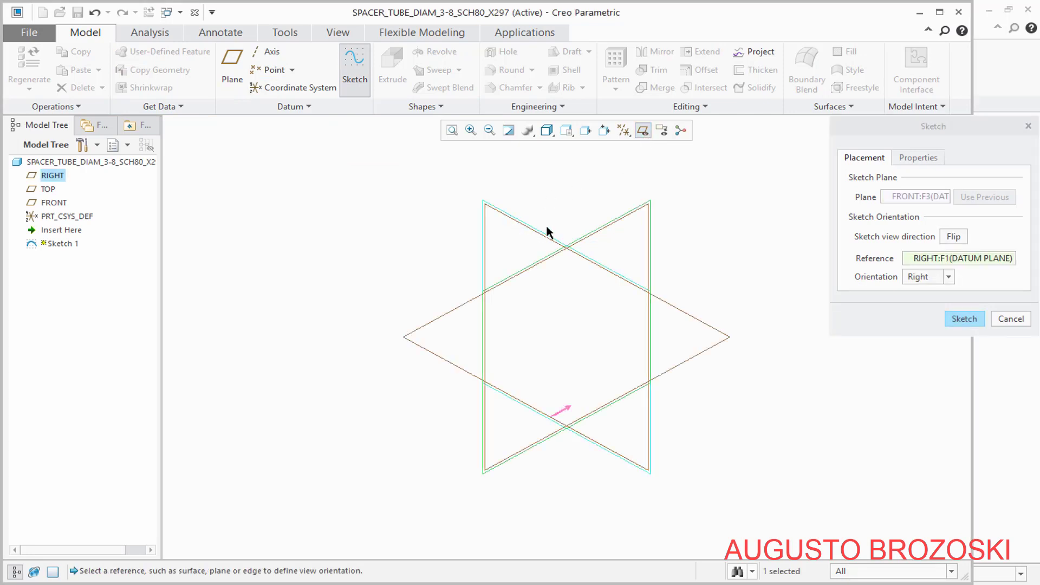
click(962, 320)
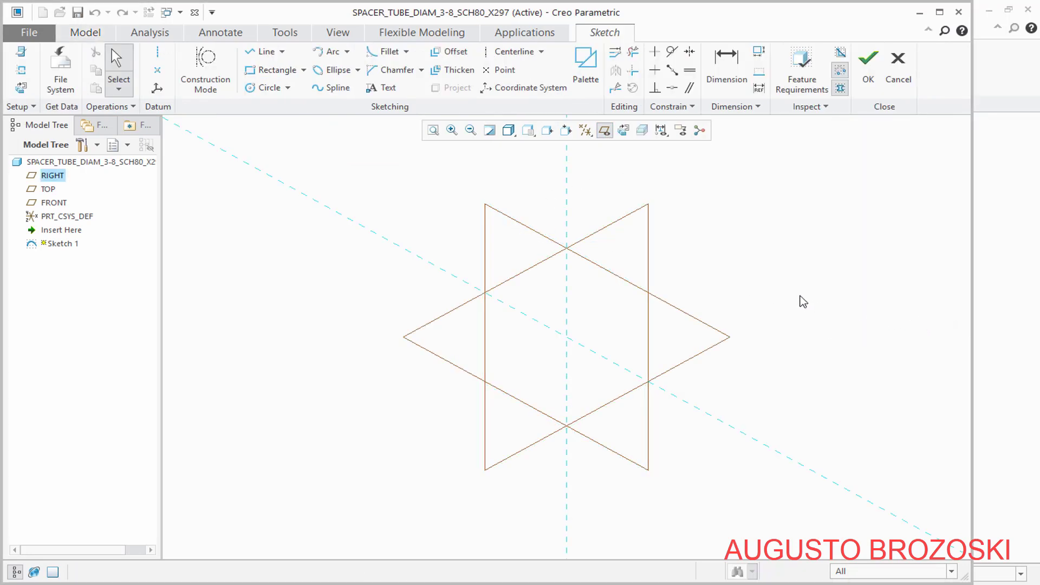
click(605, 130)
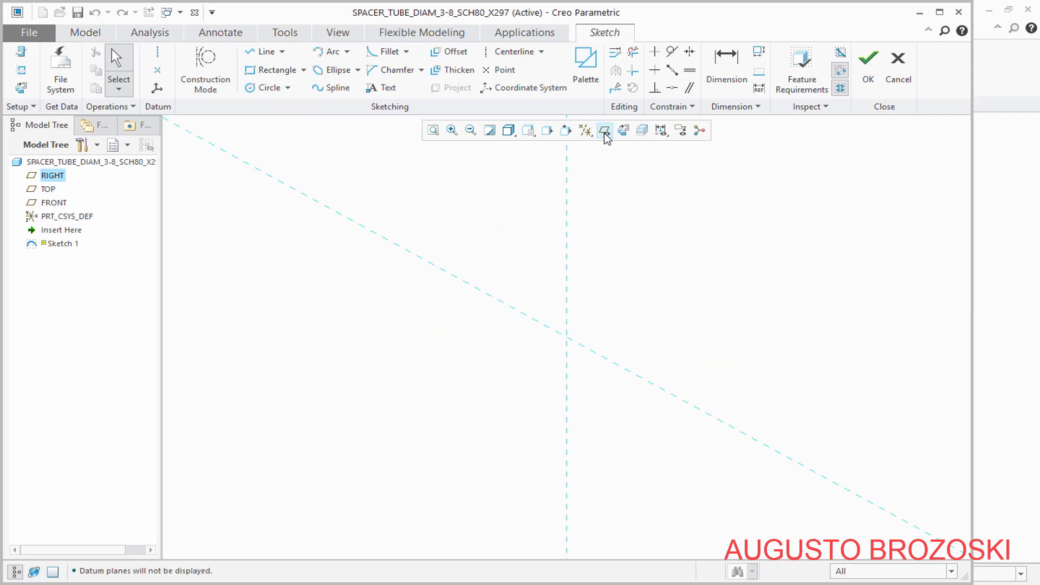
click(623, 131)
Sketch two concentric circles centred on the origin, about 200 mm and 155 mm in diameter
click(263, 88)
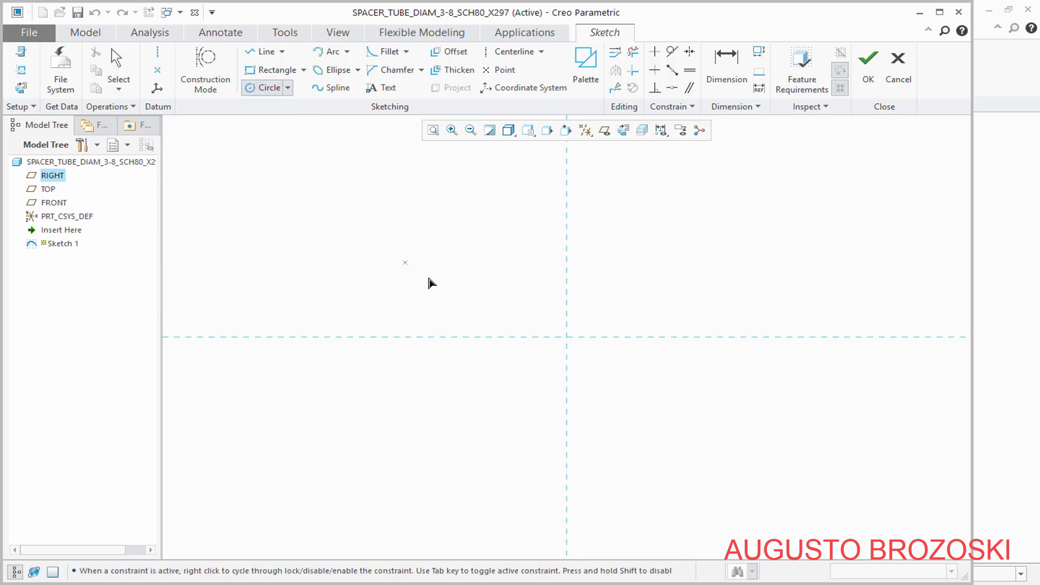
click(567, 337)
click(608, 281)
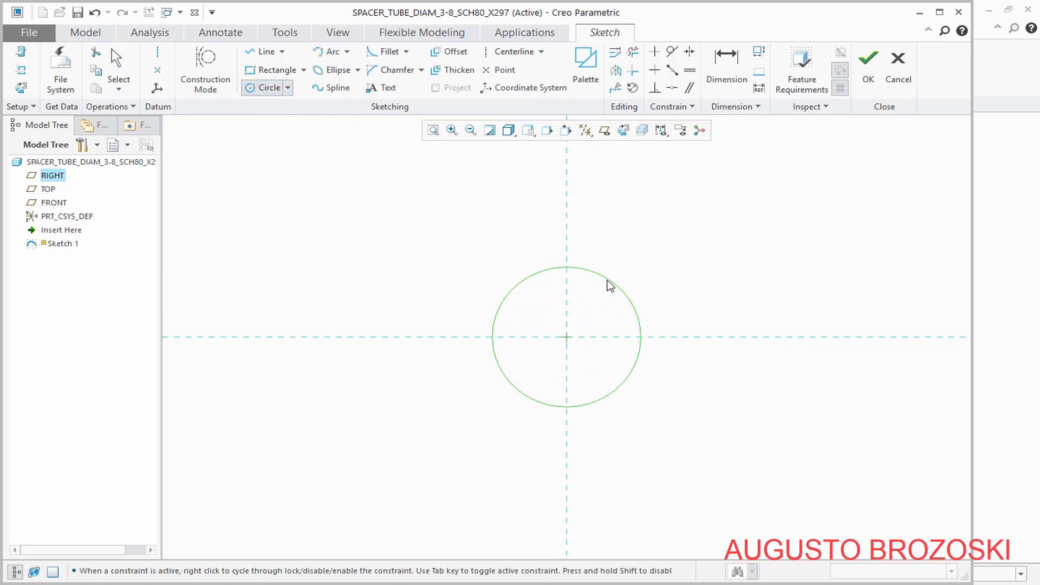
click(567, 337)
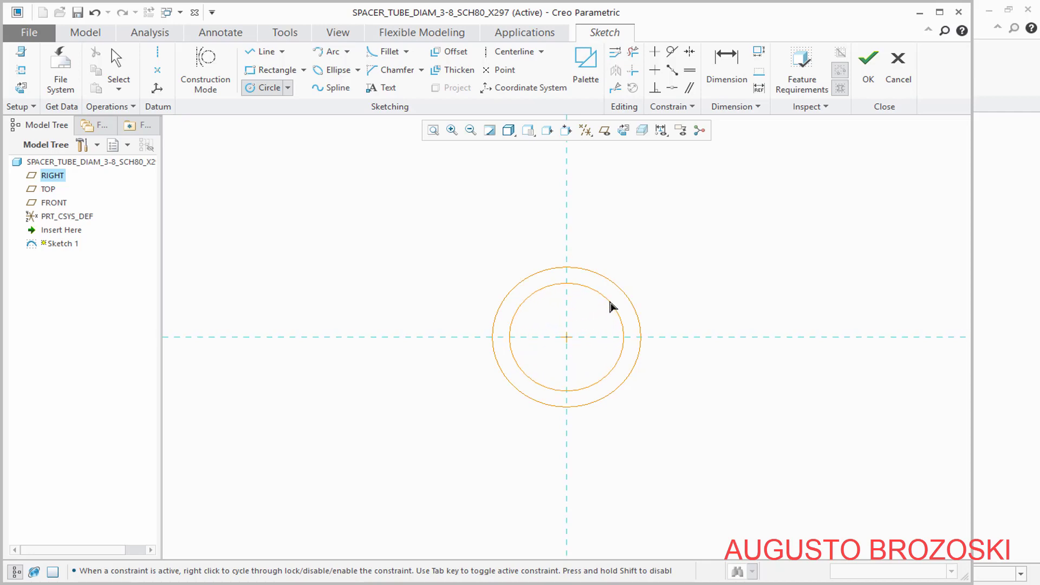
click(526, 306)
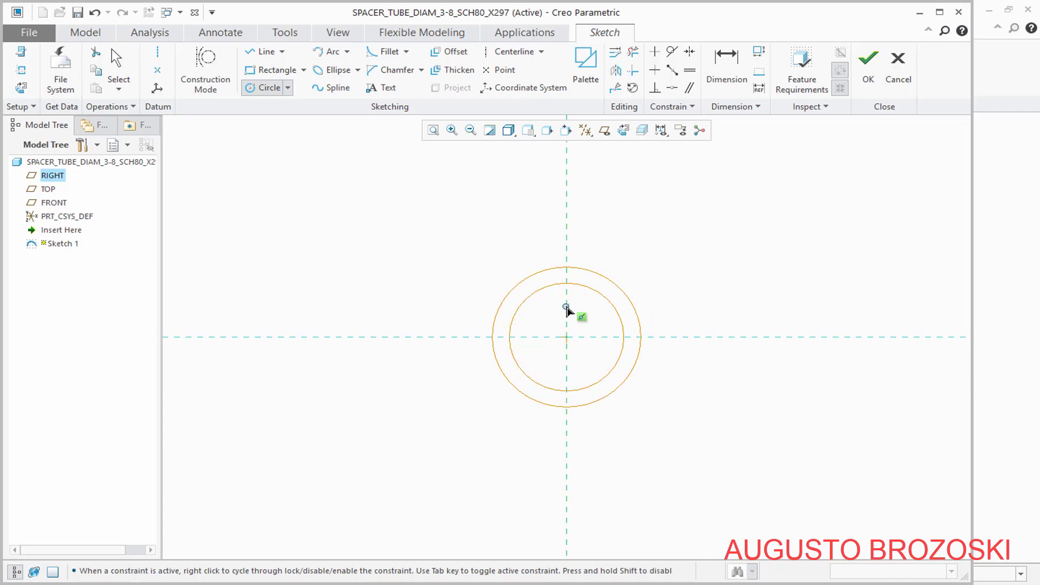
middle_click(486, 246)
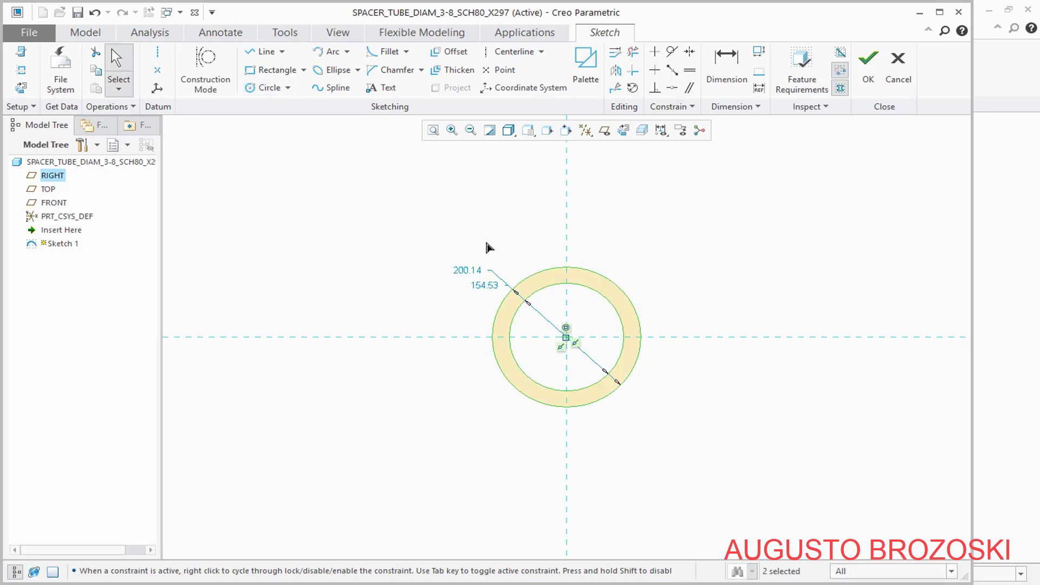
Set the outer circle's diameter to 17.1 mm and the inner circle's to 10.7 mm, and finish the sketch
double_click(473, 271)
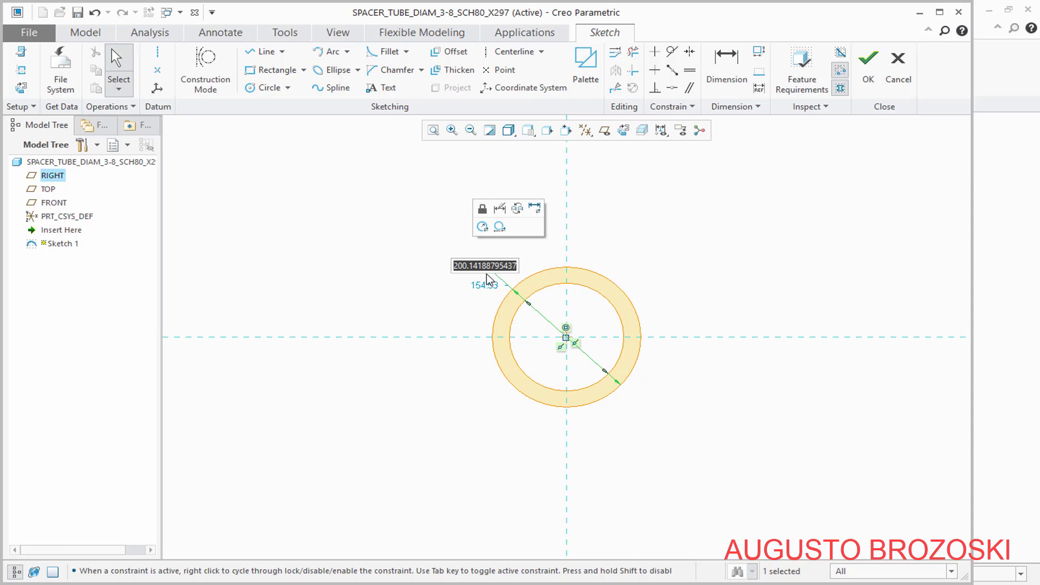
text(17.1)
key(Return)
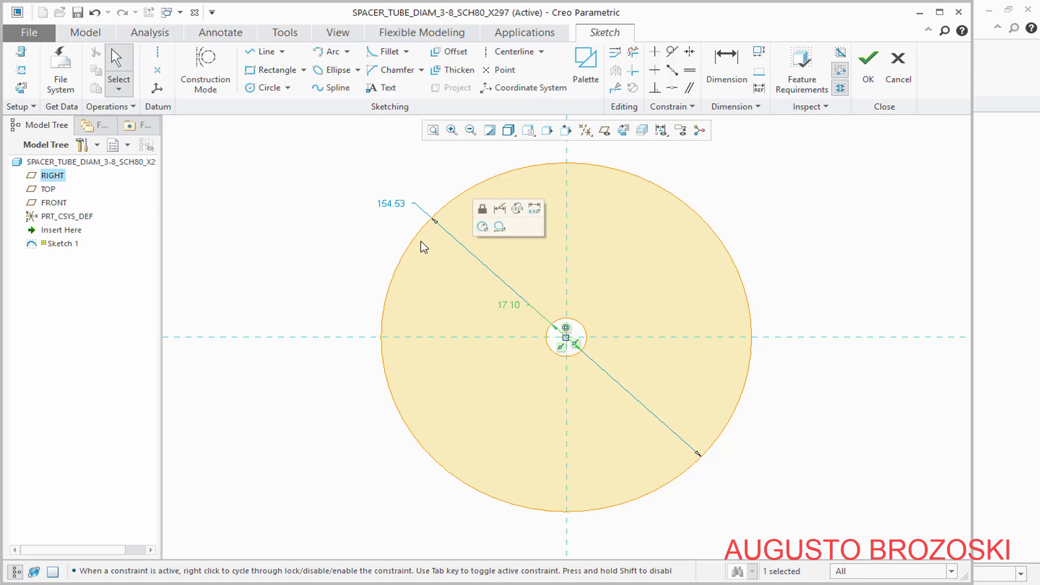
double_click(400, 204)
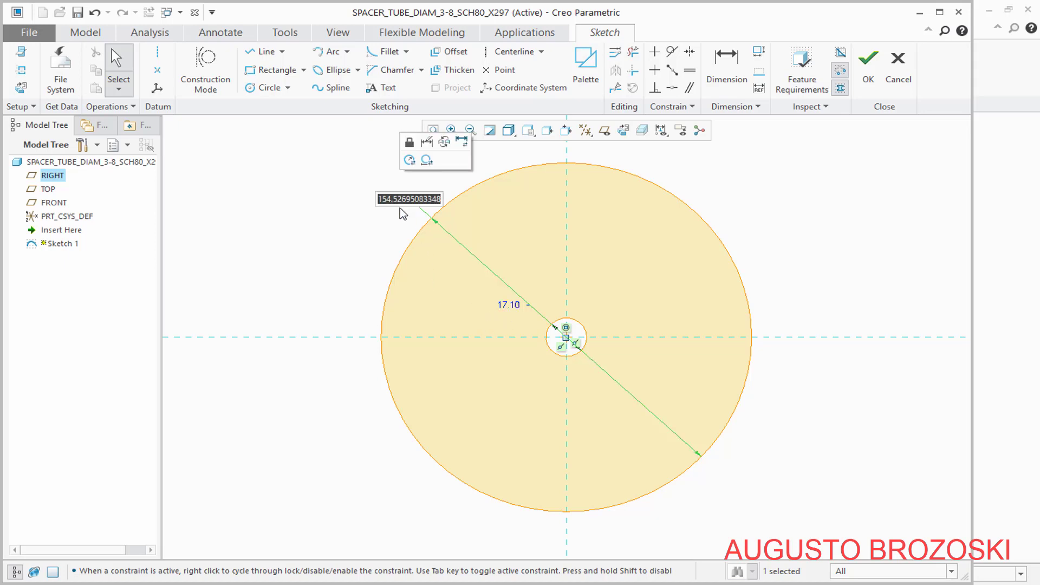
text(10.)
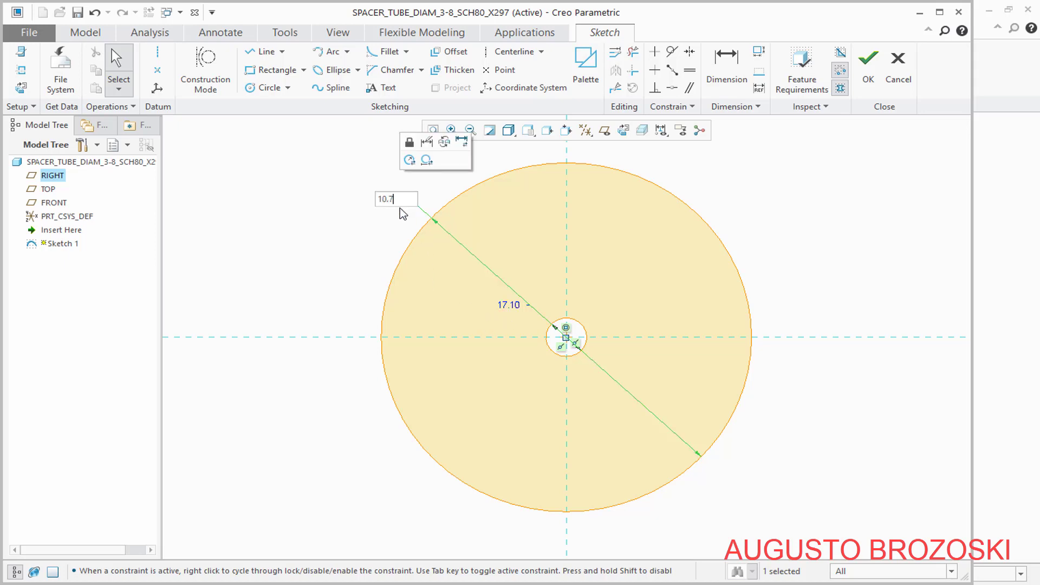
text(7)
key(Return)
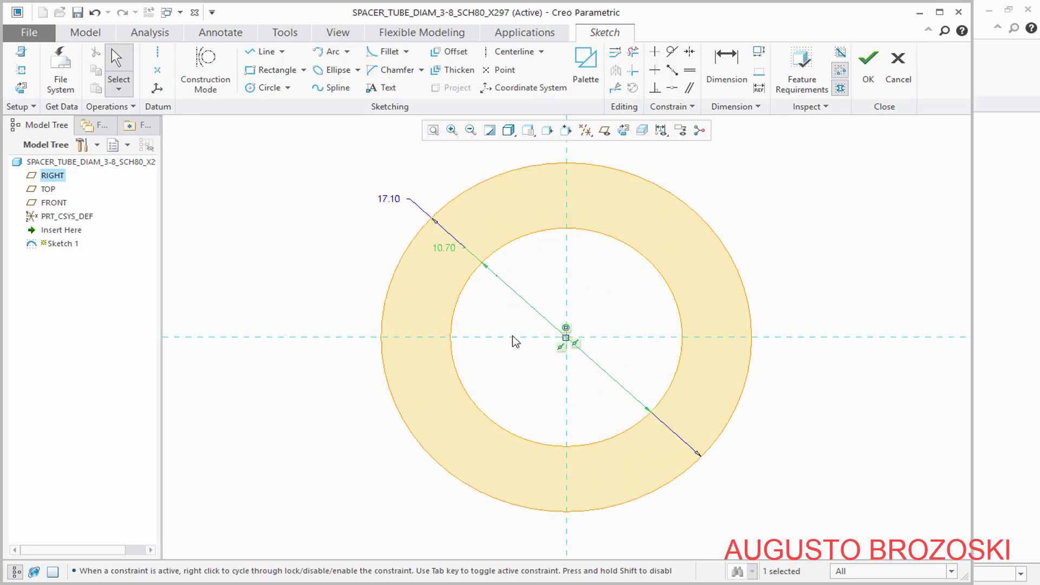
click(869, 69)
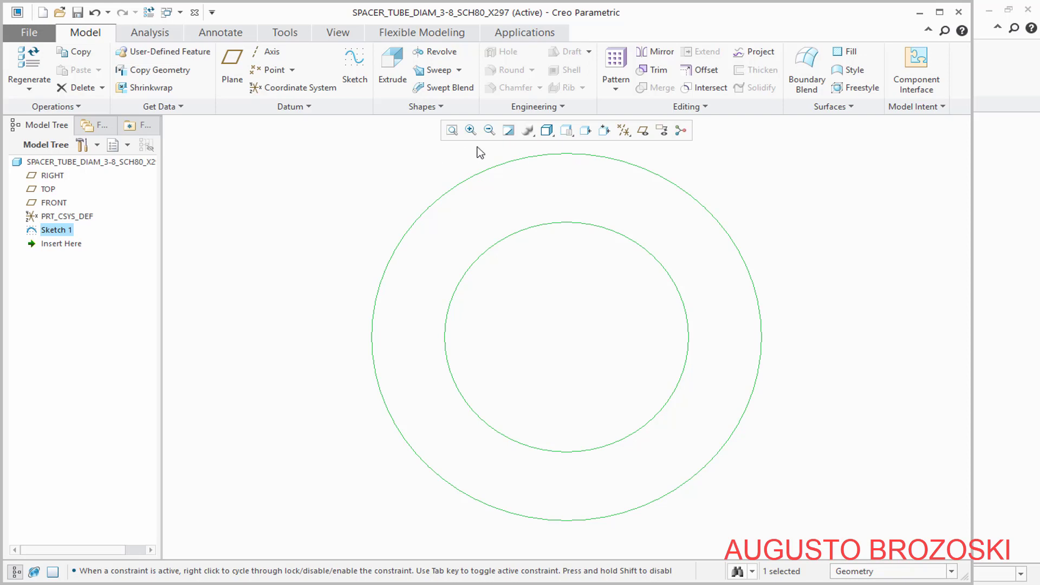
Extrude the two-circle sketch 296.8 mm in the reversed direction, viewed in the standard orientation, and save the part
click(566, 131)
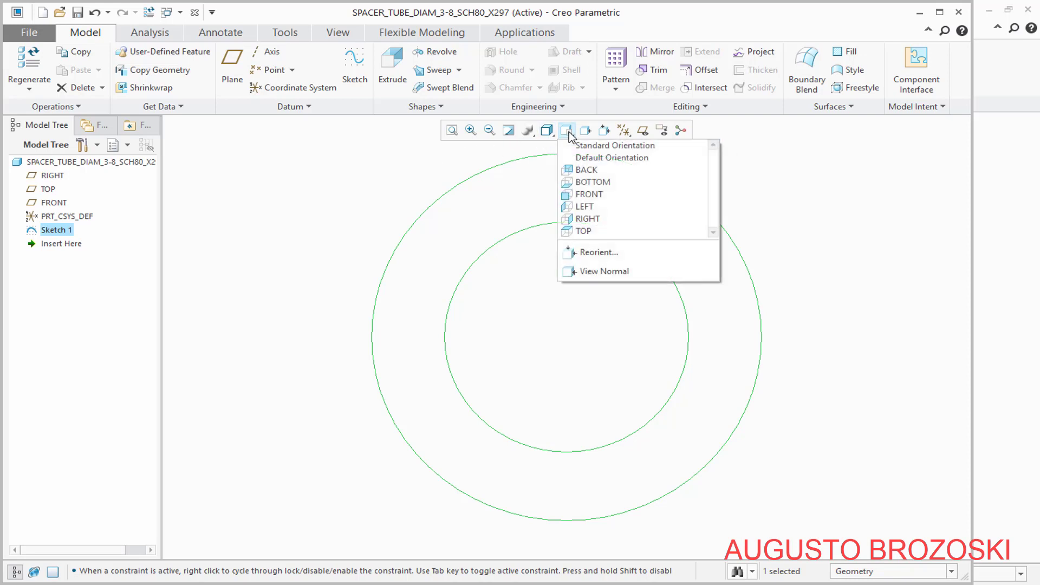
click(596, 146)
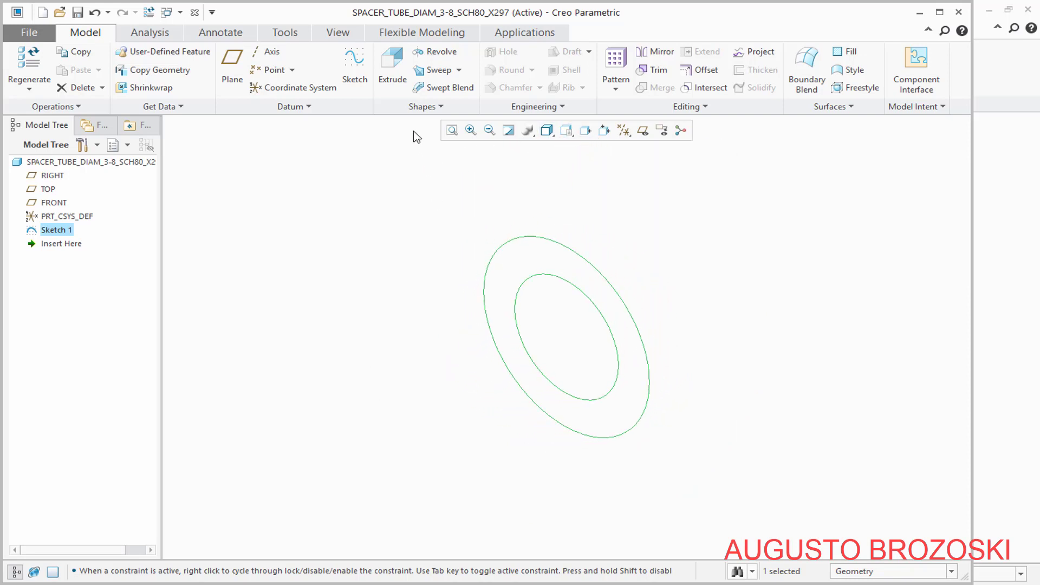
click(393, 66)
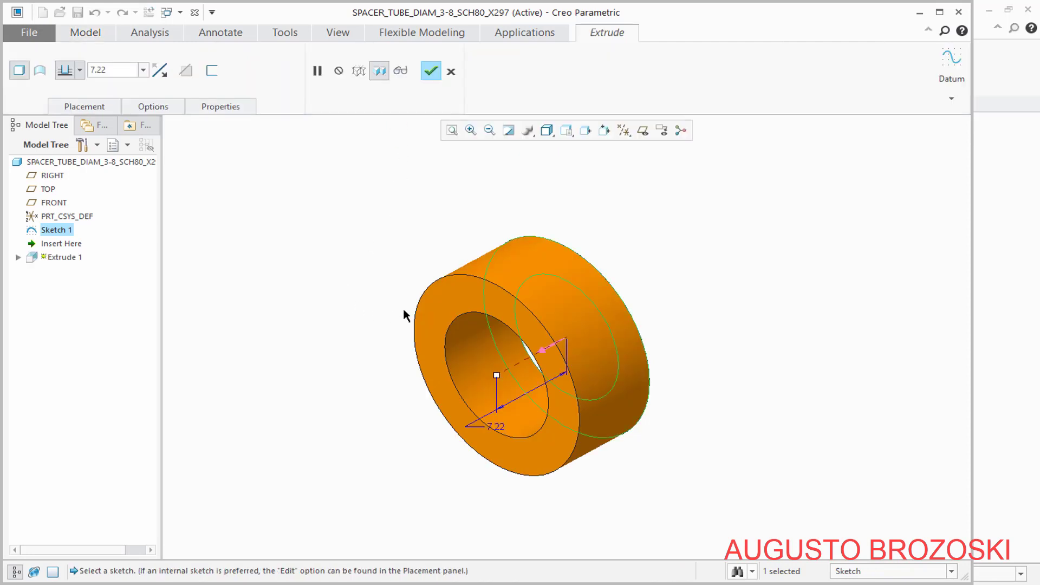
click(158, 72)
double_click(117, 71)
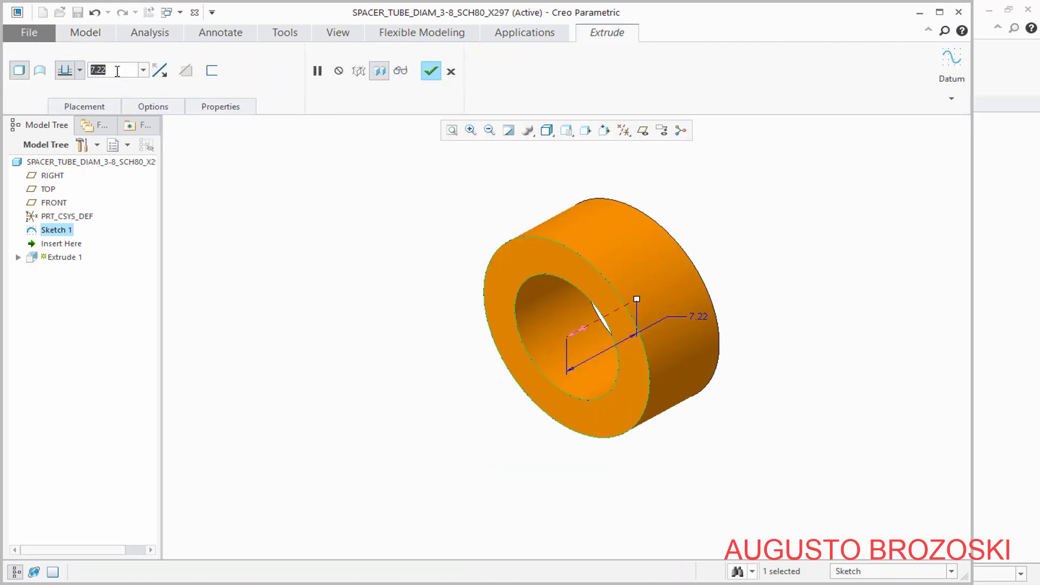
text(296)
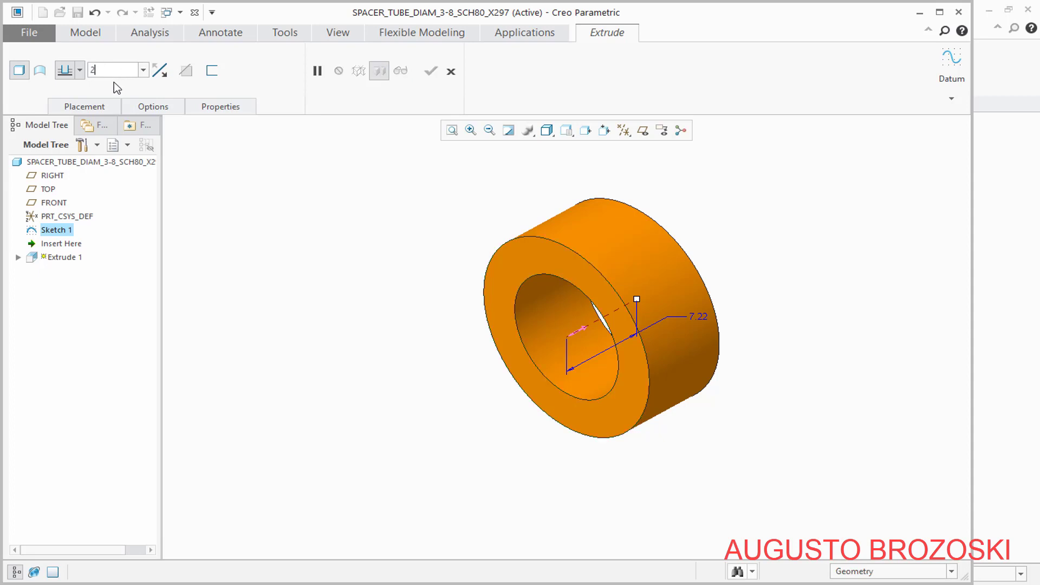
text(.8)
key(Return)
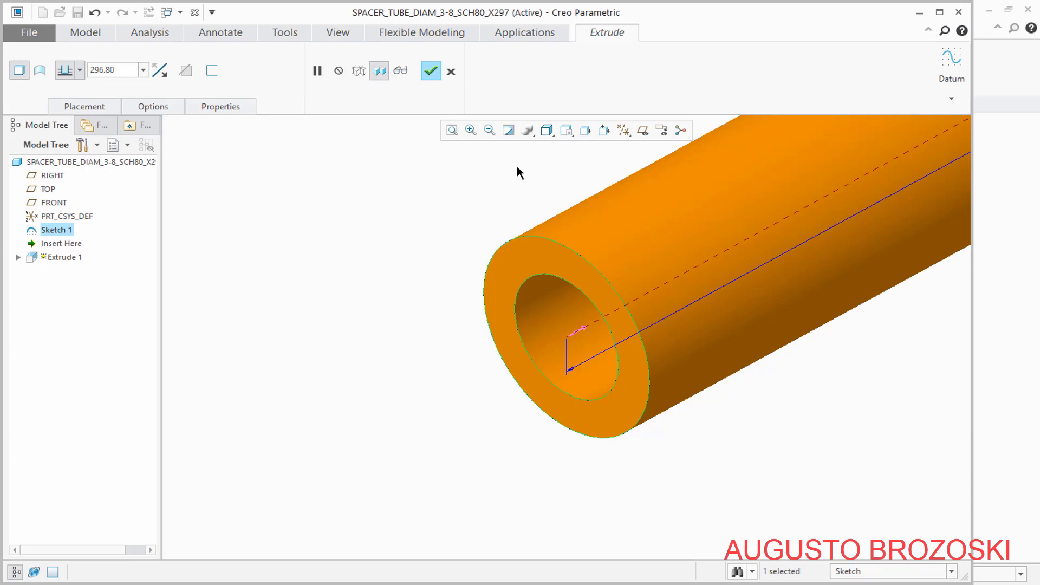
click(452, 132)
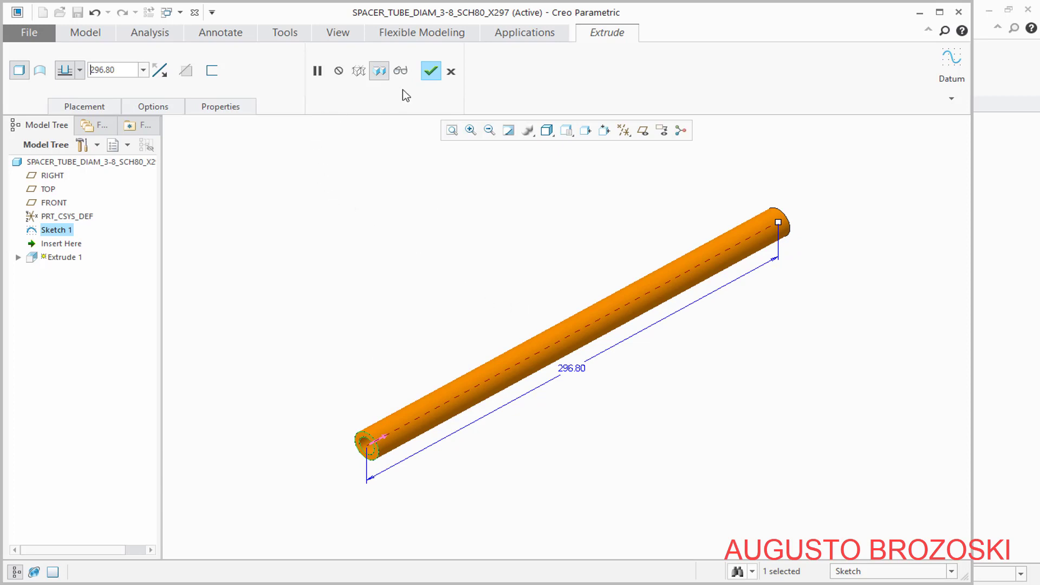
click(430, 70)
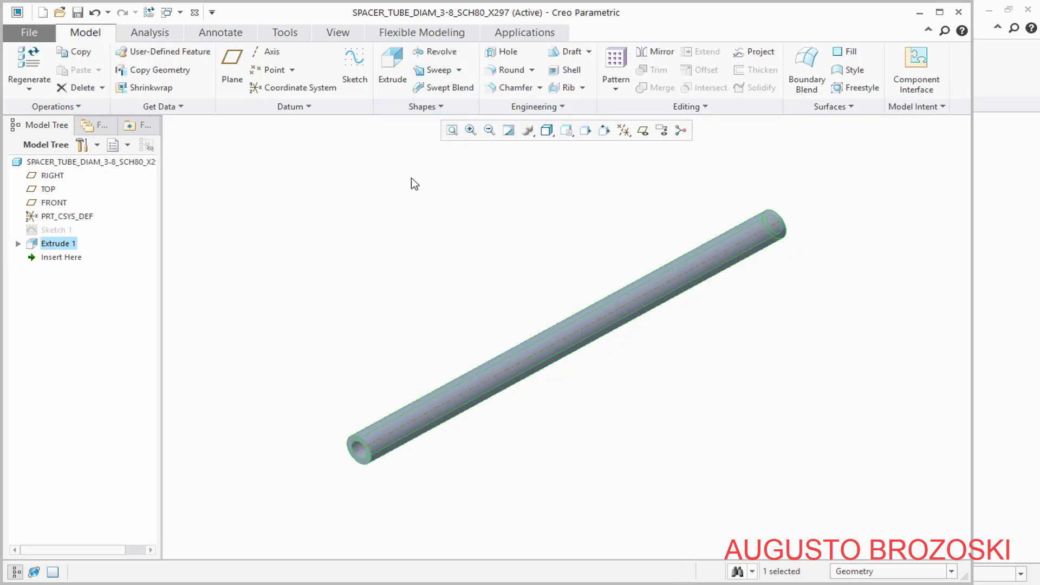
click(78, 12)
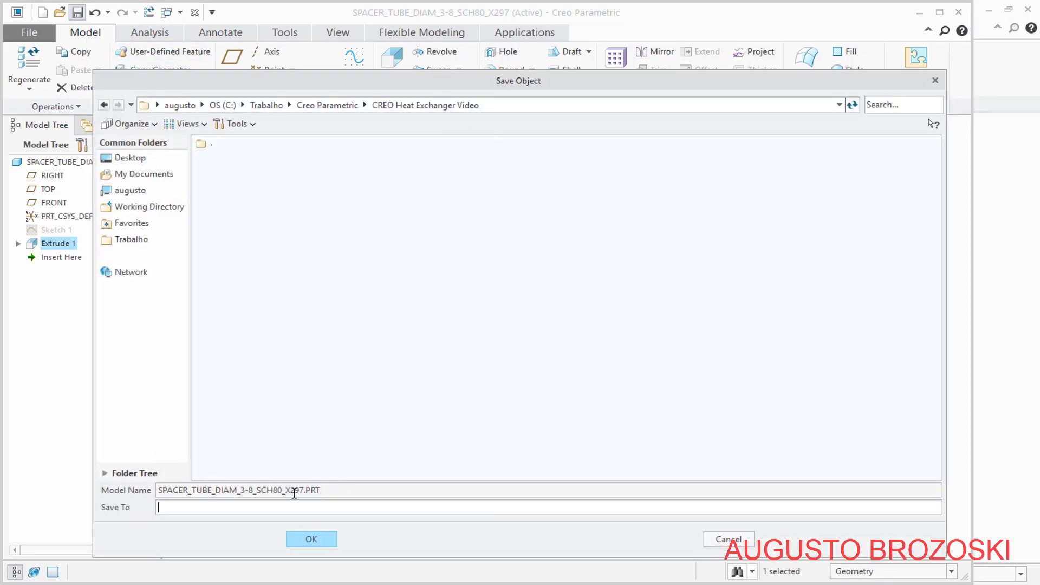
click(320, 538)
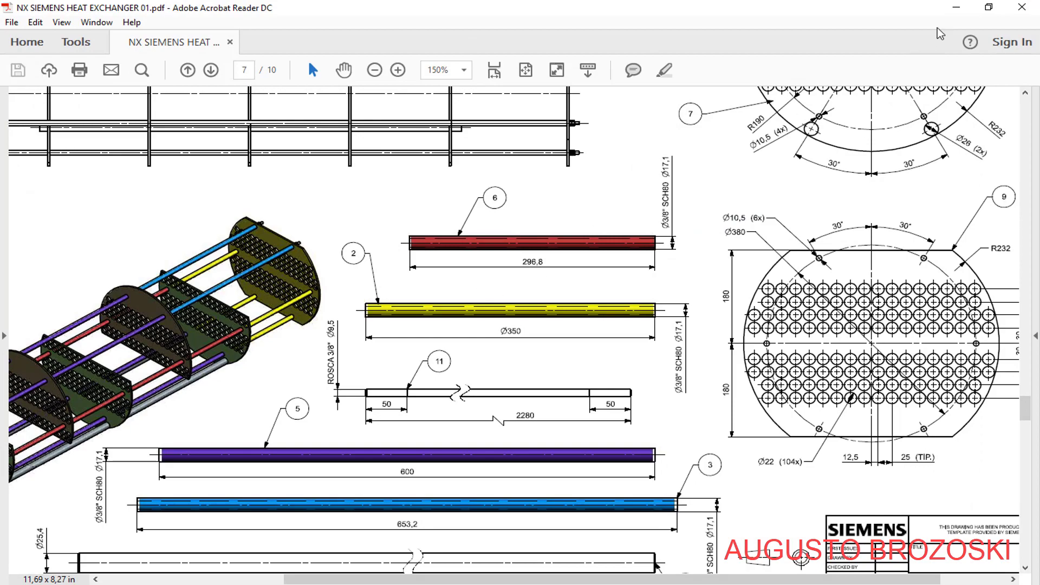
Return from the PDF drawing to Creo Parametric and apply the ptc-painted-red appearance to the whole spacer tube
click(954, 8)
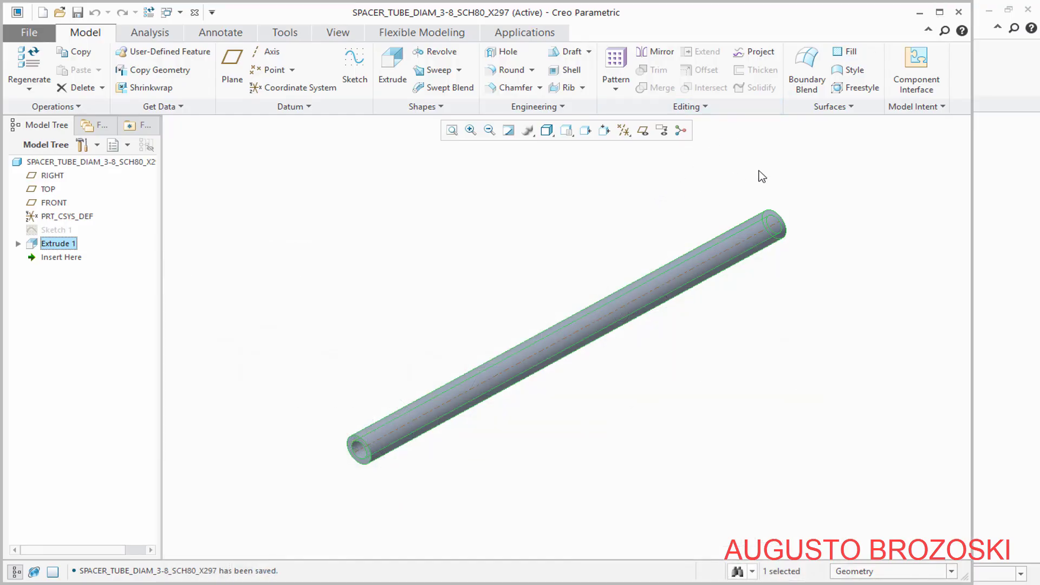
drag(636, 320, 287, 497)
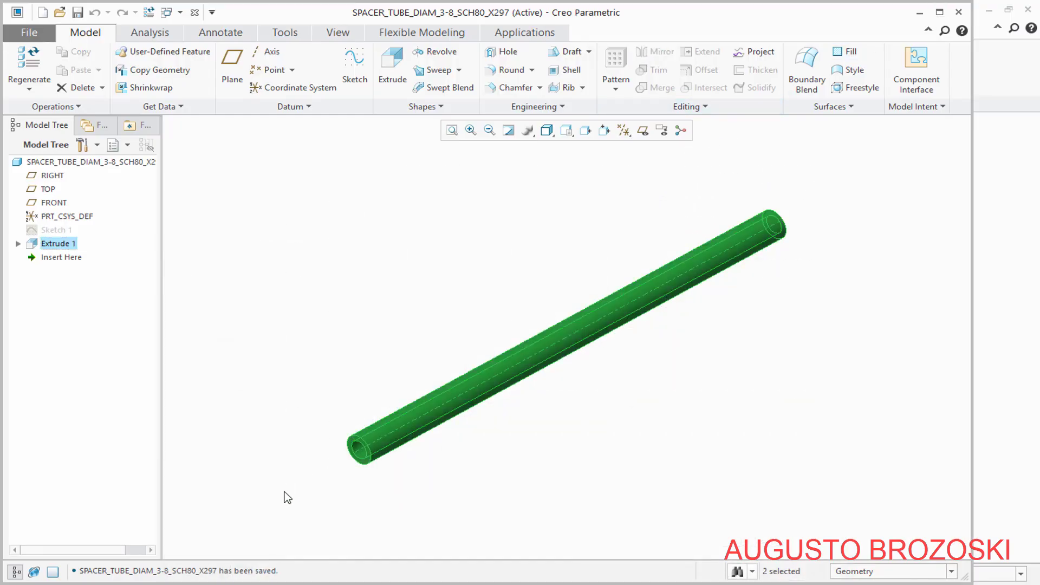
click(336, 34)
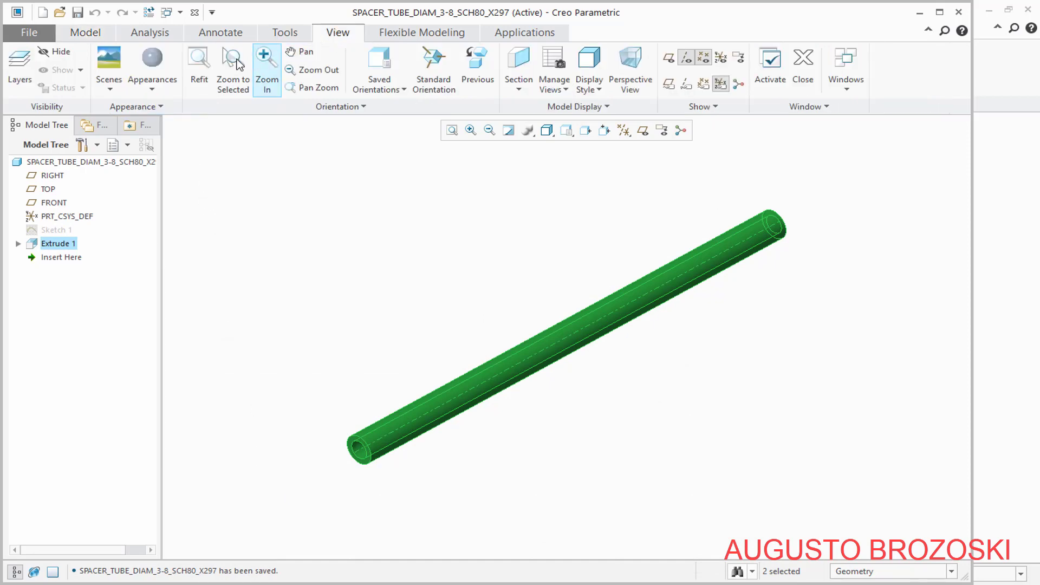
click(161, 89)
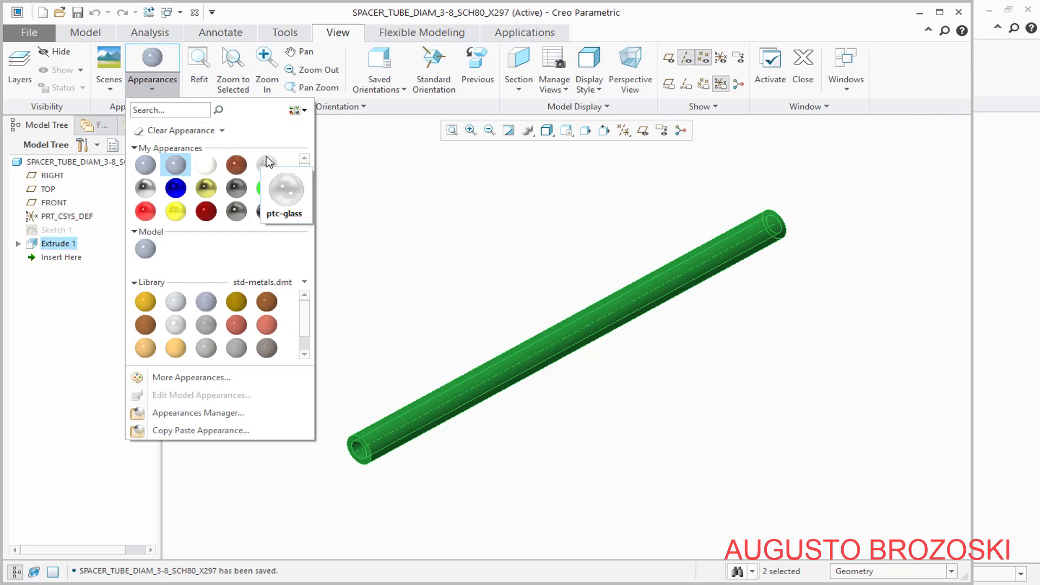
click(145, 212)
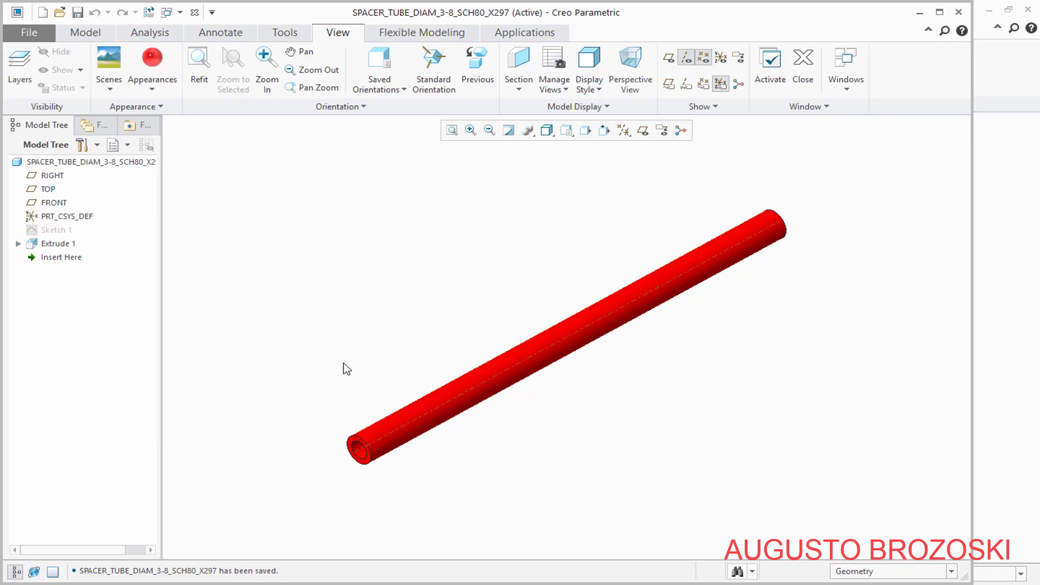
Assign Stainless_steel_austenitic from the Ferrous-metals folder of the Standard-Materials_Granta-Design library as the spacer tube's material
right_click(89, 165)
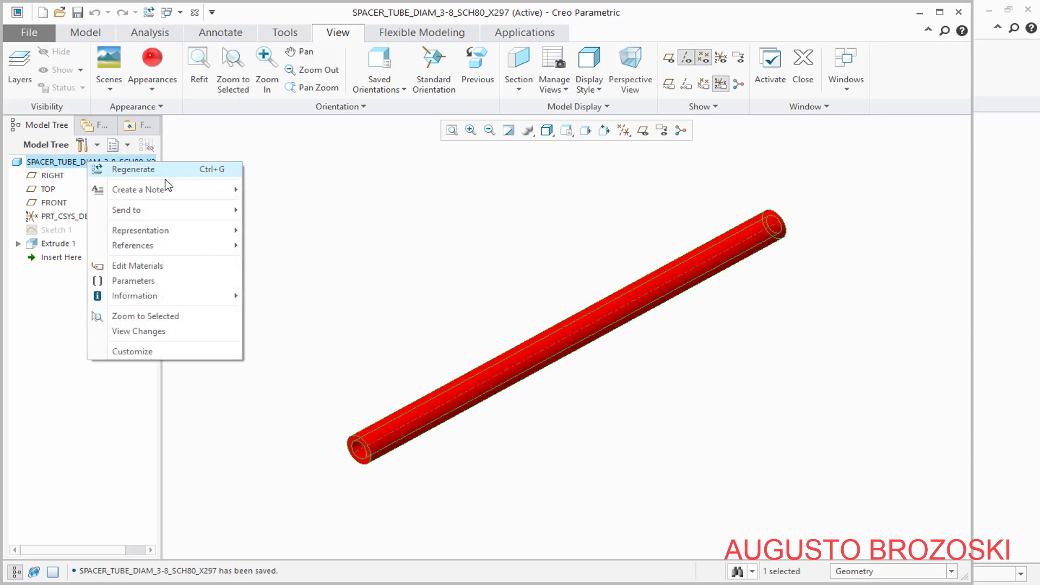
click(157, 266)
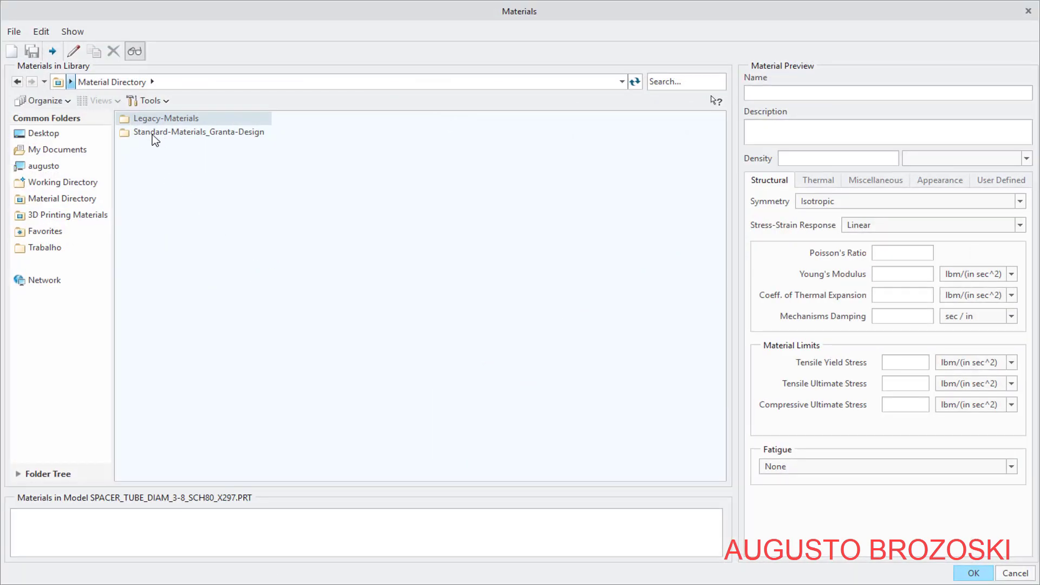
double_click(126, 134)
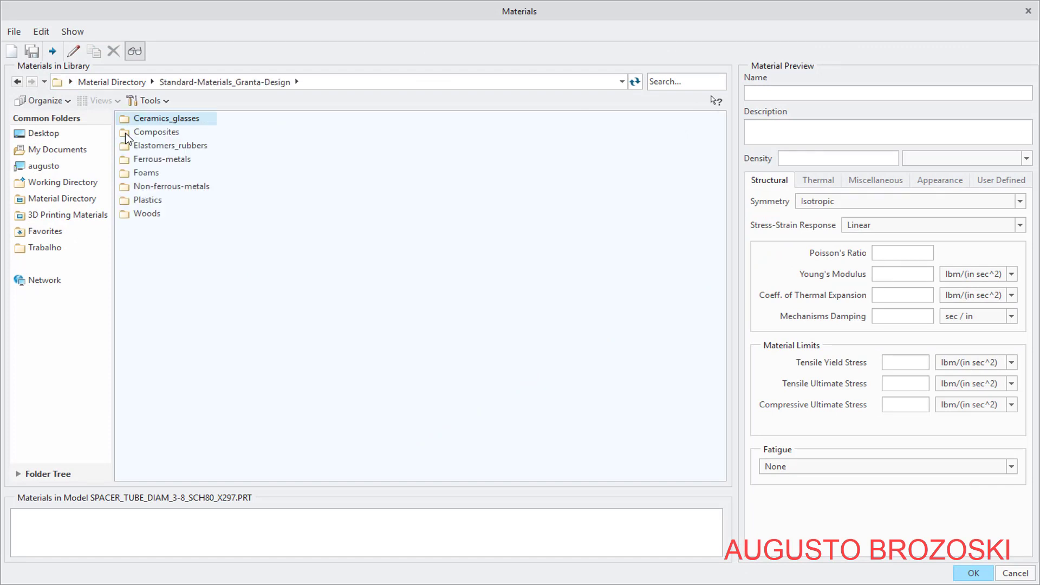
double_click(126, 160)
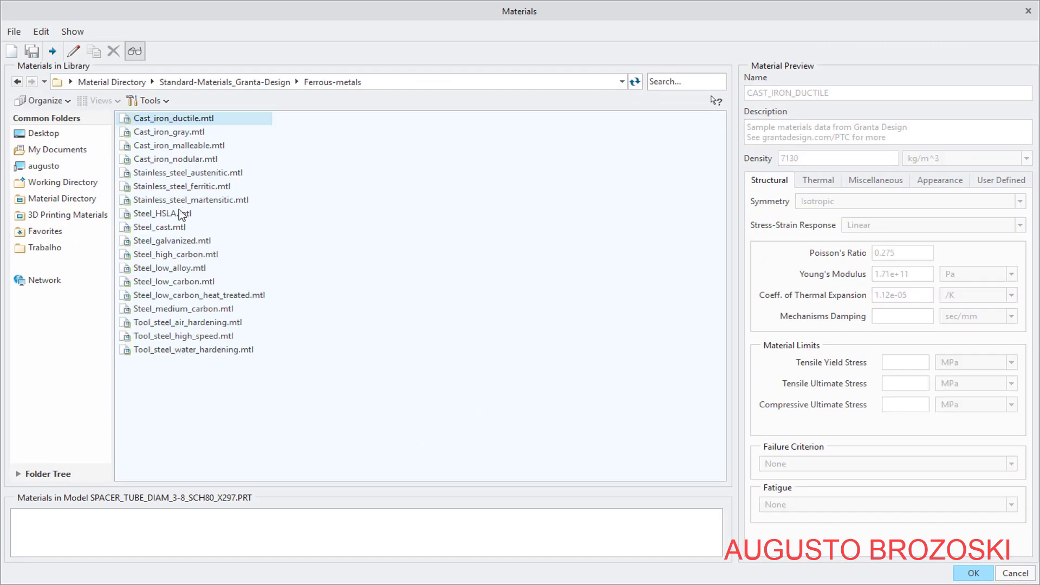
click(173, 175)
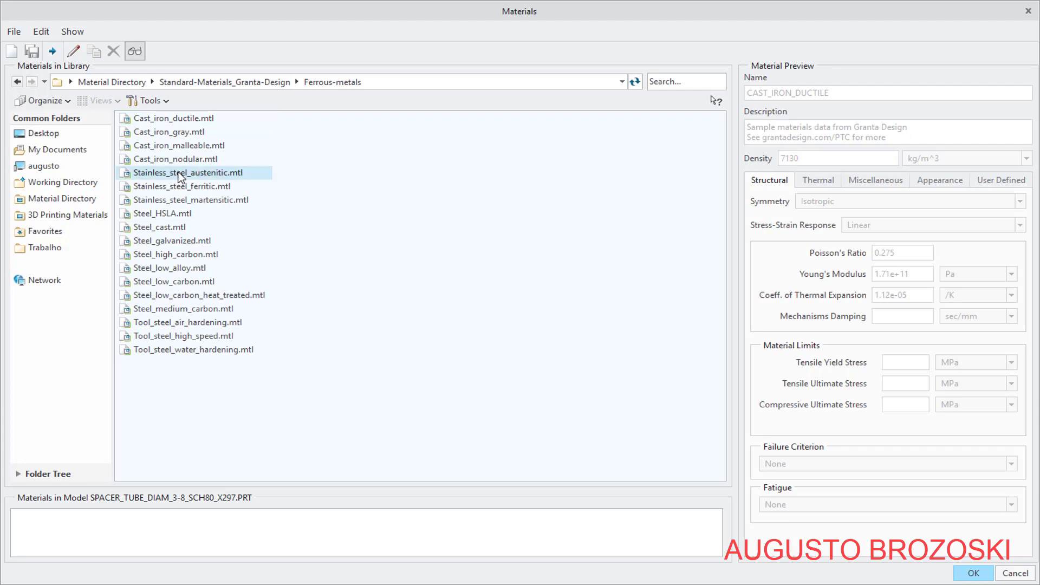
click(984, 572)
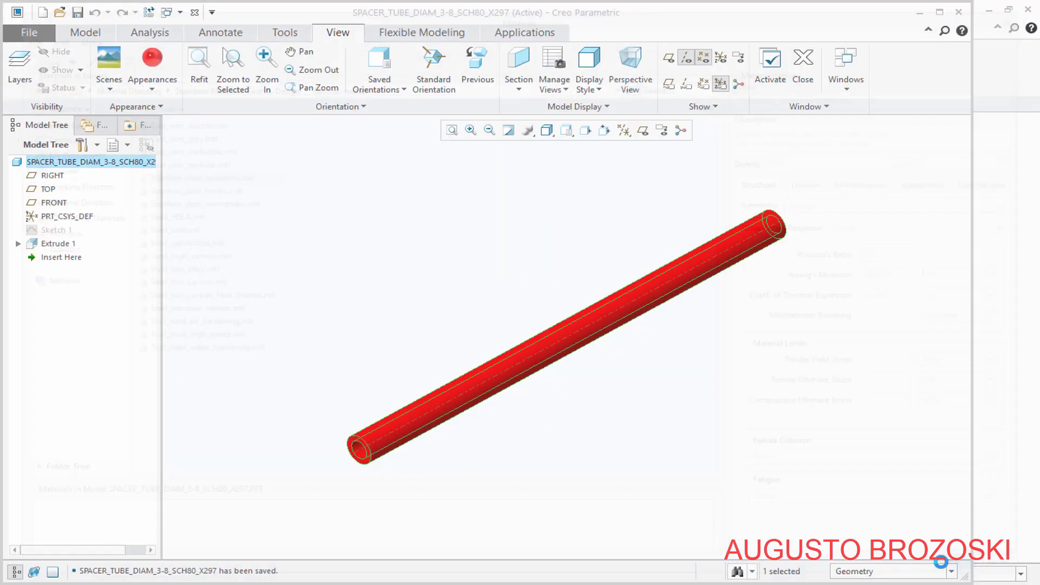
click(439, 310)
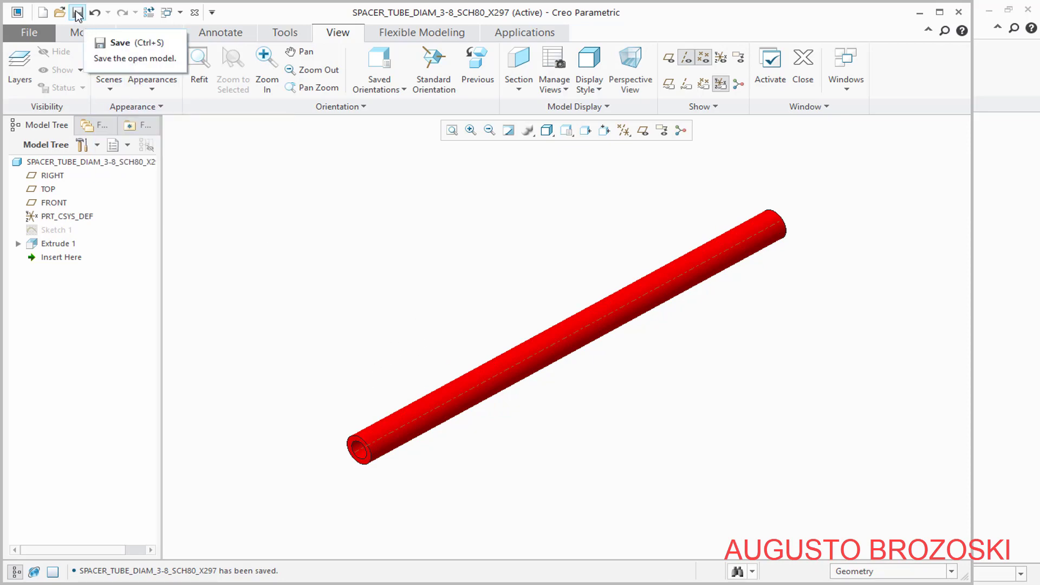
Switch to the PDF drawing and check the spacer tube names and lengths in the parts list, then return to Creo Parametric
key(ctrl+c)
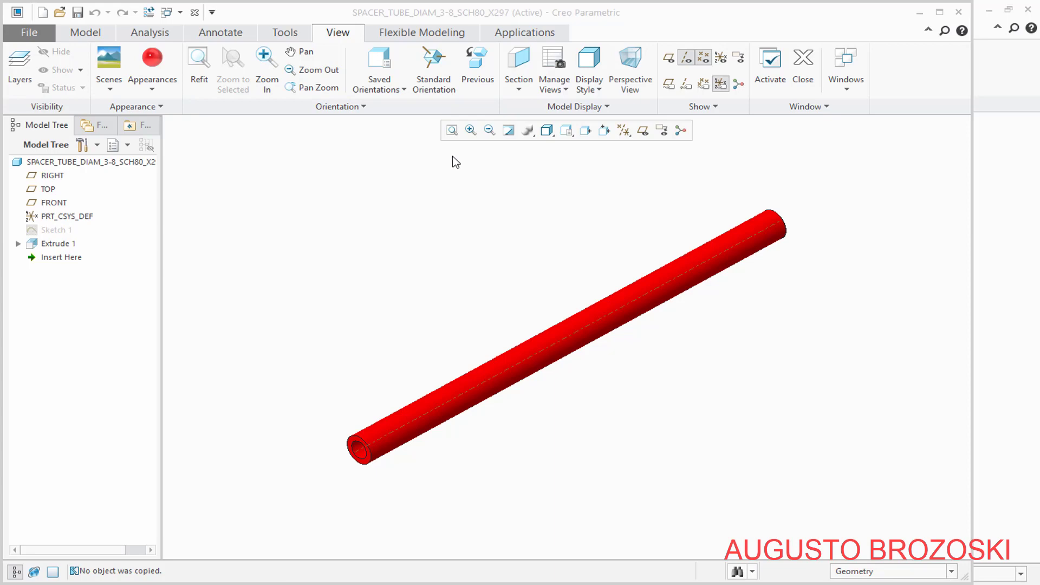
key(alt+Tab)
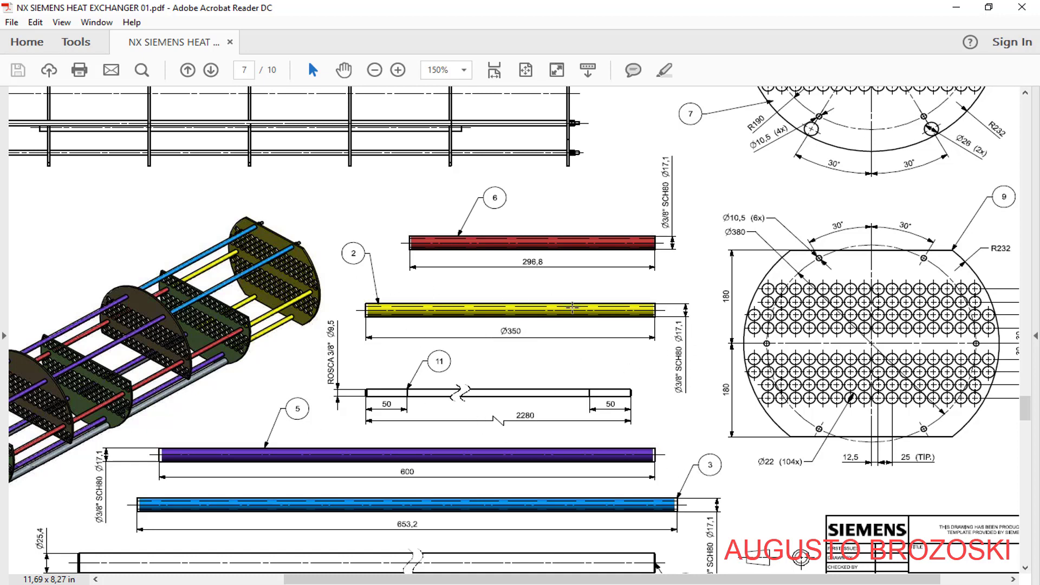
scroll(568, 323, up, 15)
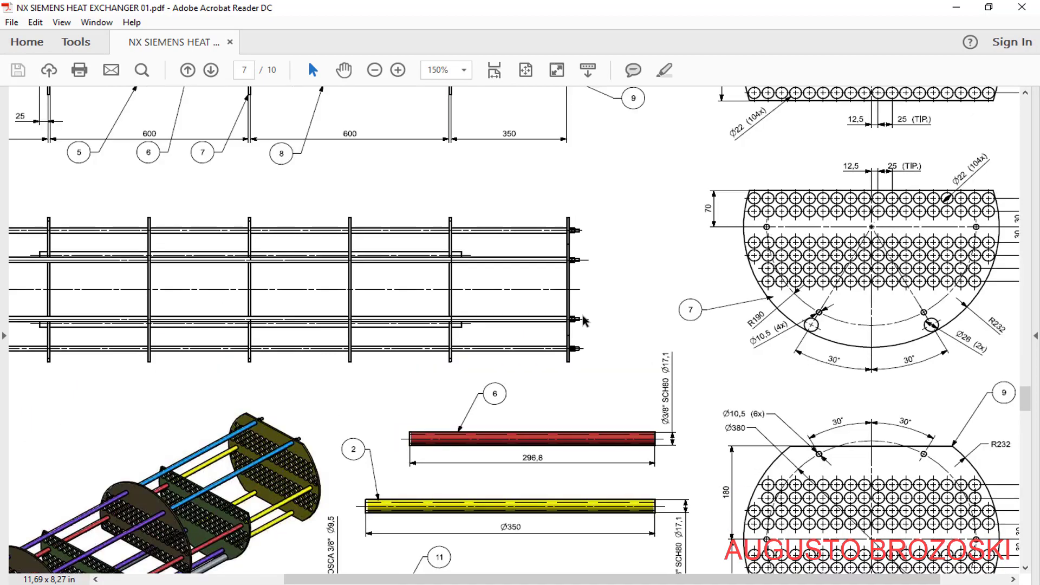
scroll(562, 285, up, 6)
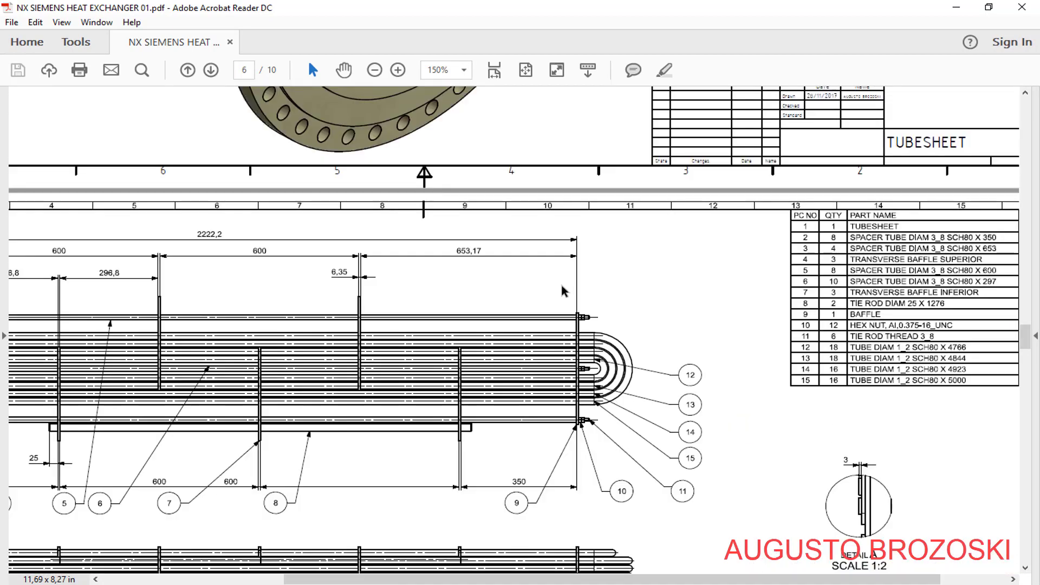
drag(468, 579, 534, 581)
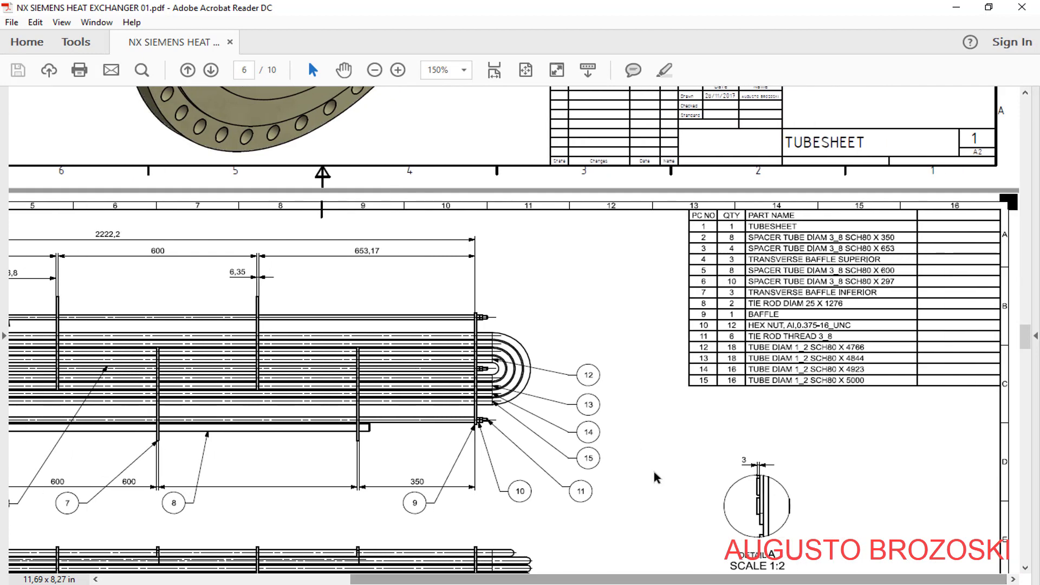
scroll(837, 301, down, 3)
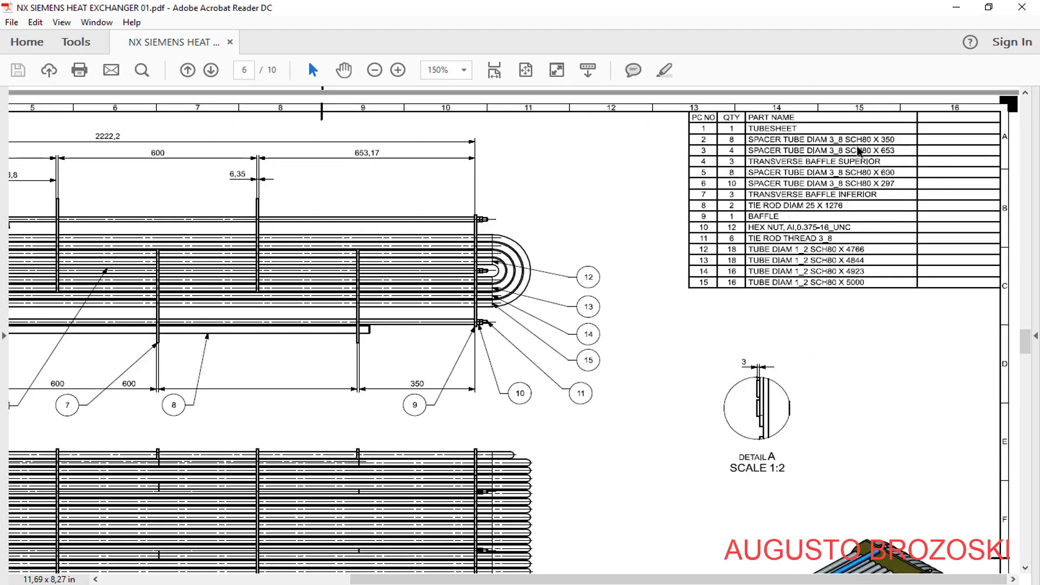
click(956, 10)
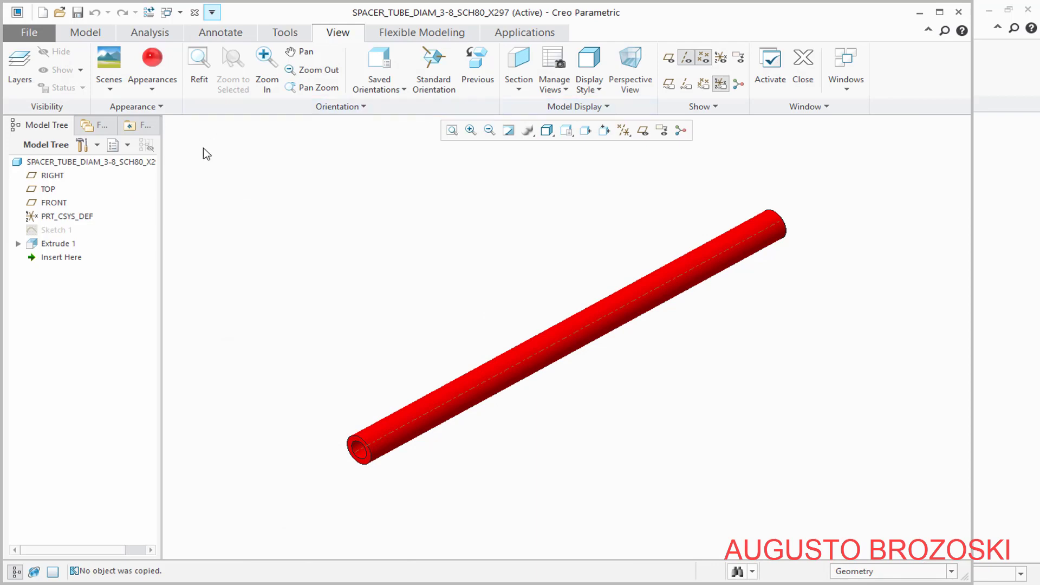
Save a copy of the 297 mm spacer tube part under the name SPACER_TUBE_DIAM_3-8_SCH80_X350
click(29, 33)
mouse_move(42, 134)
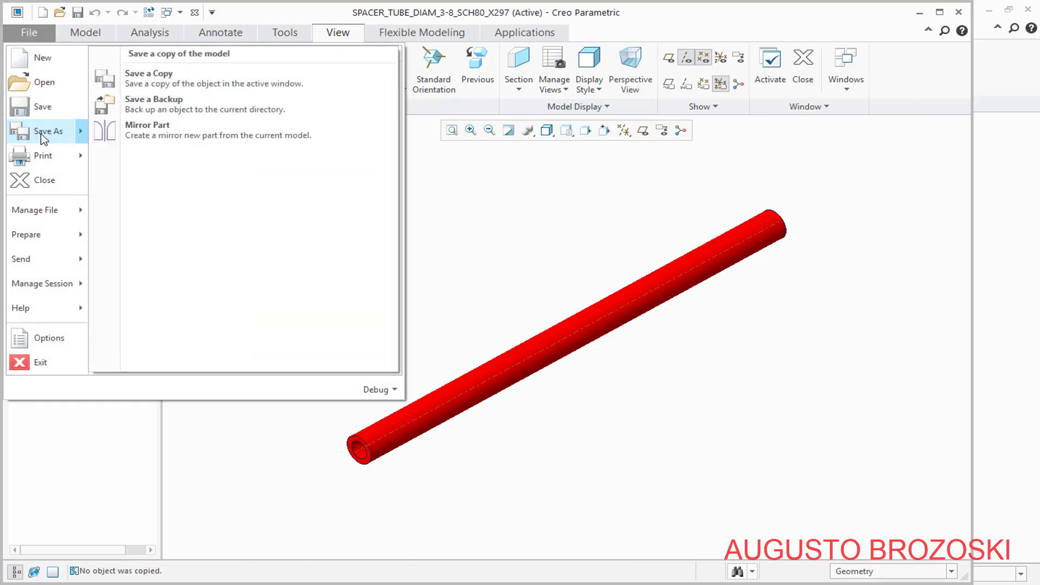
click(182, 83)
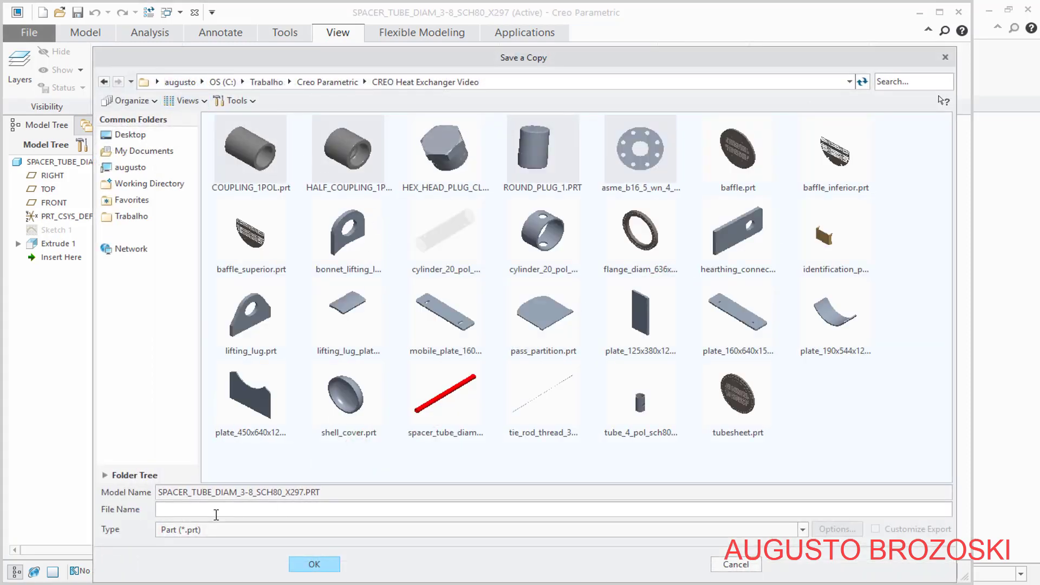
drag(159, 493, 301, 494)
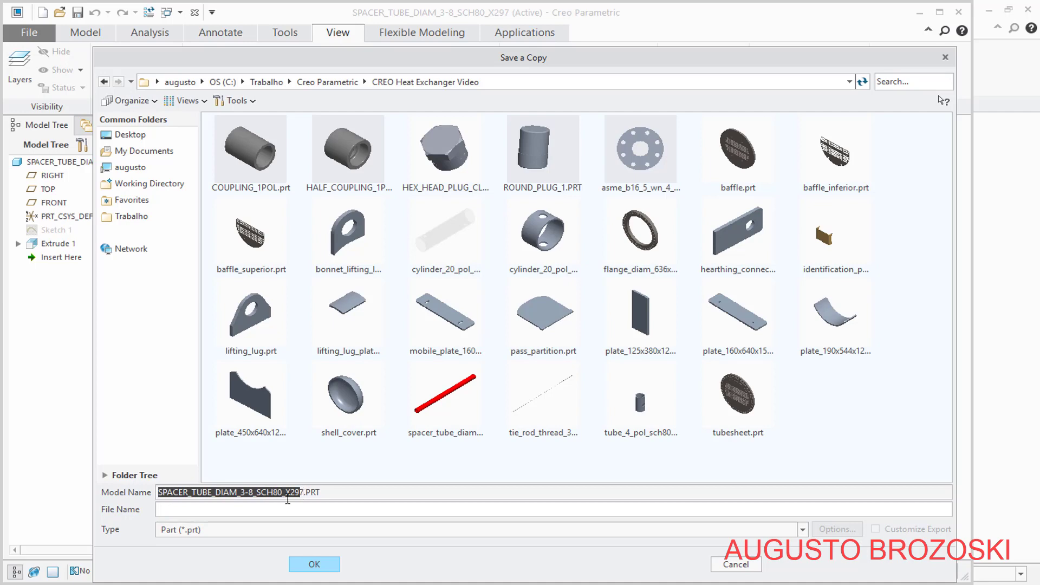
right_click(288, 498)
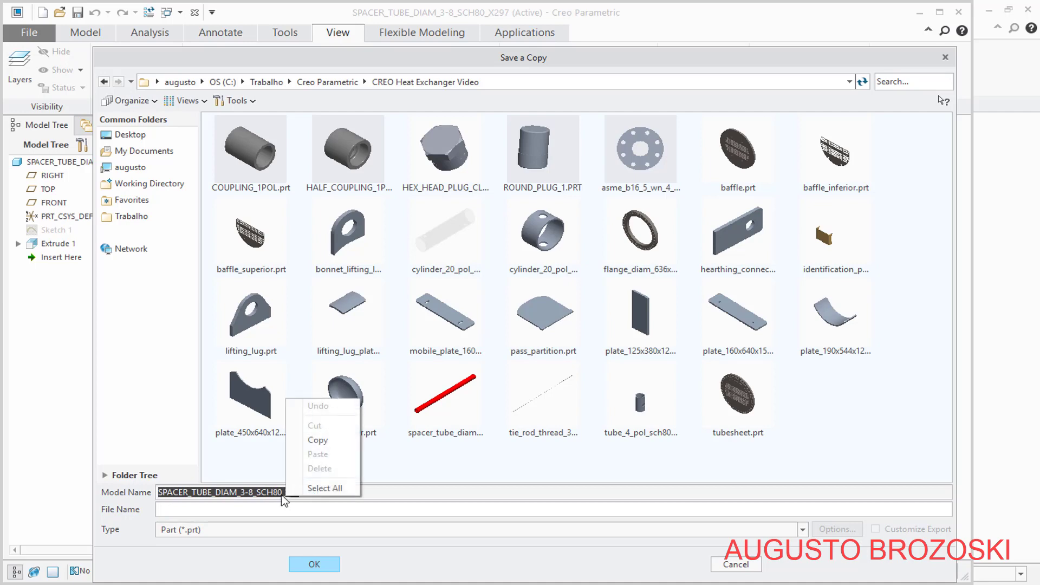
click(318, 441)
click(173, 508)
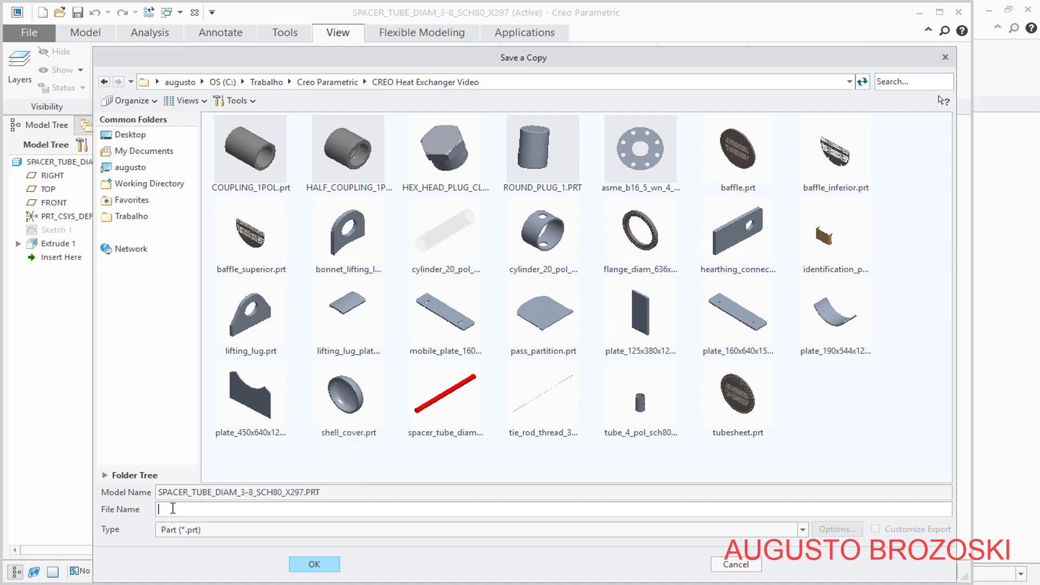
right_click(173, 509)
click(205, 465)
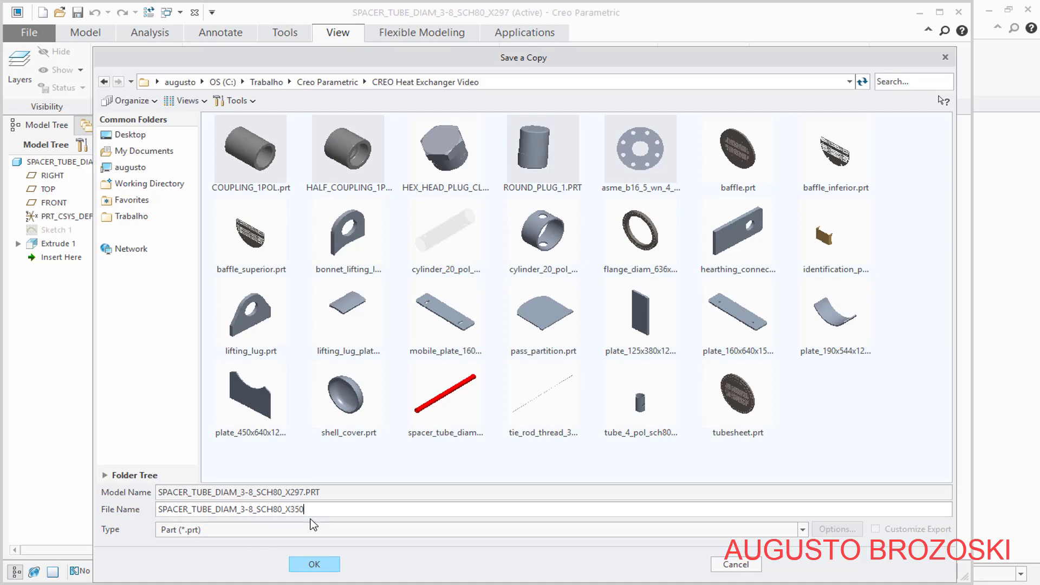
click(316, 566)
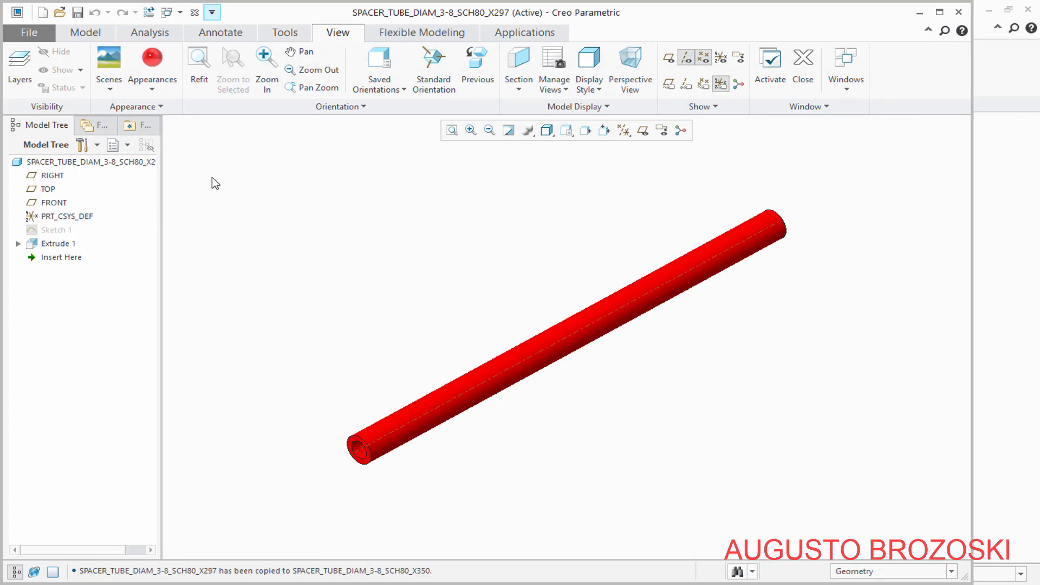
Close the 297 mm tube's window, open spacer_tube_diam_3-8_sch80_x350.prt in a maximized window and widen the model tree
click(803, 59)
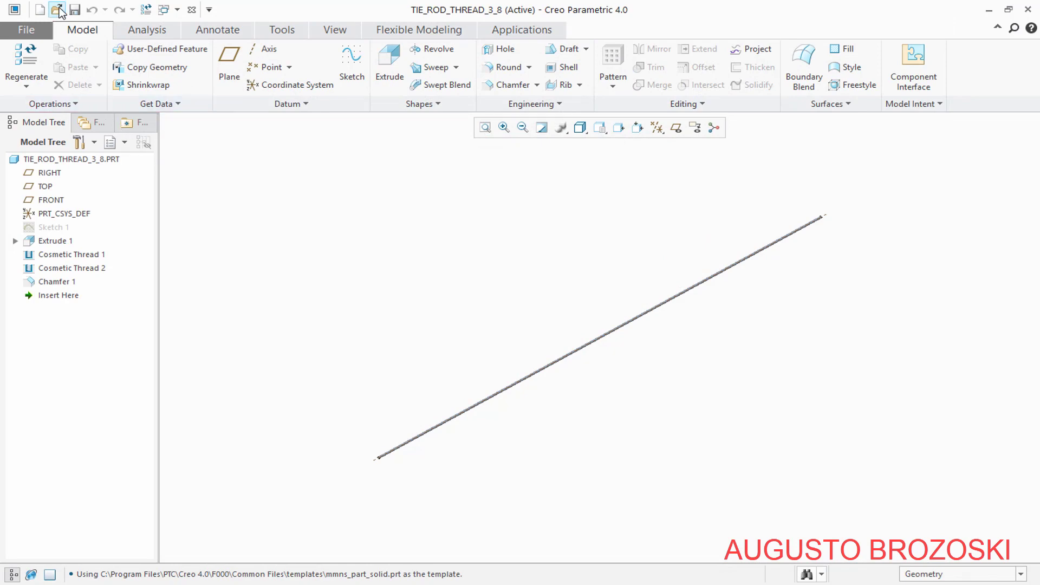
click(57, 10)
scroll(806, 371, down, 3)
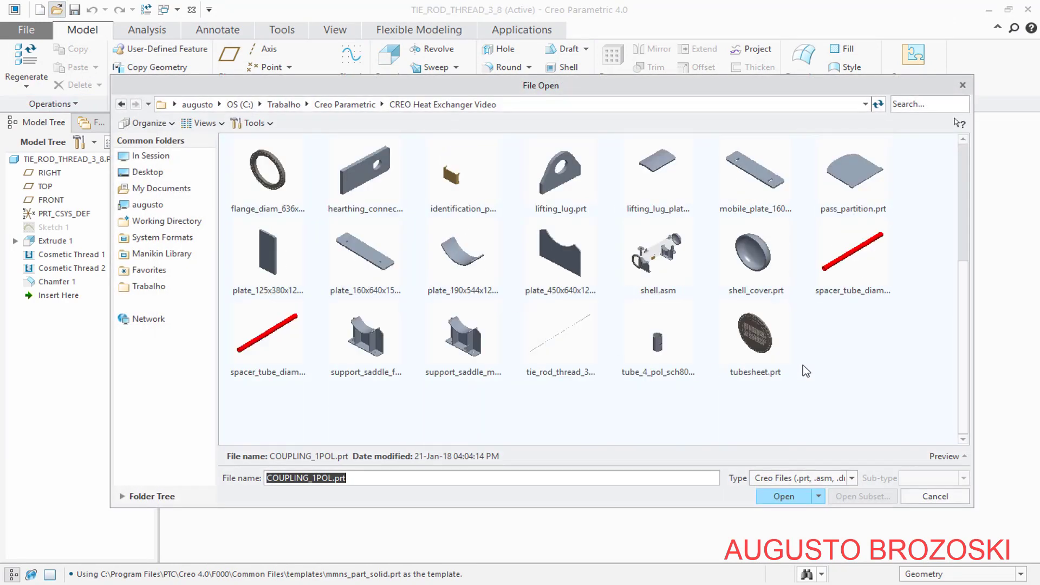
click(870, 281)
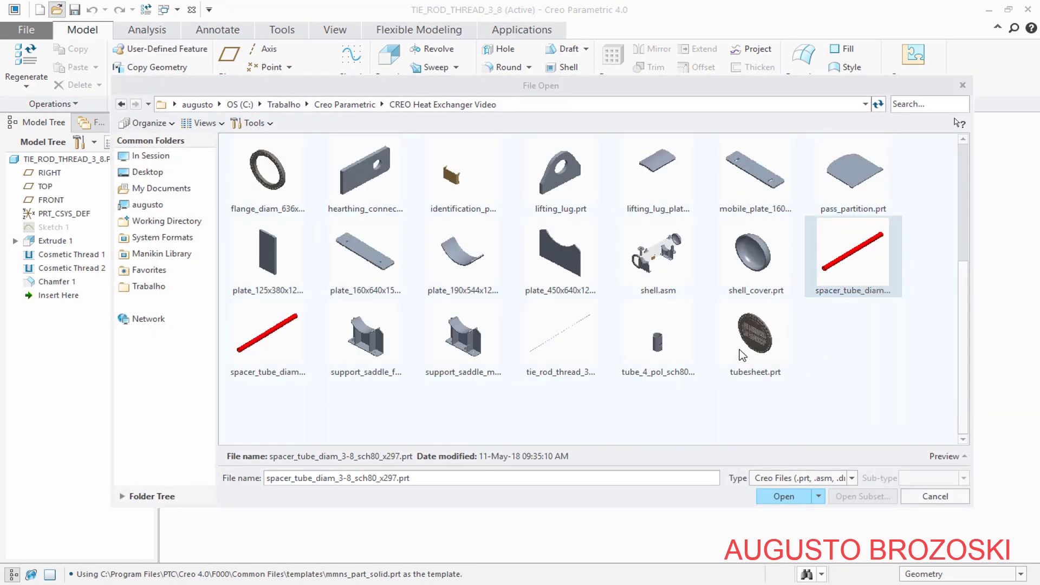
click(283, 359)
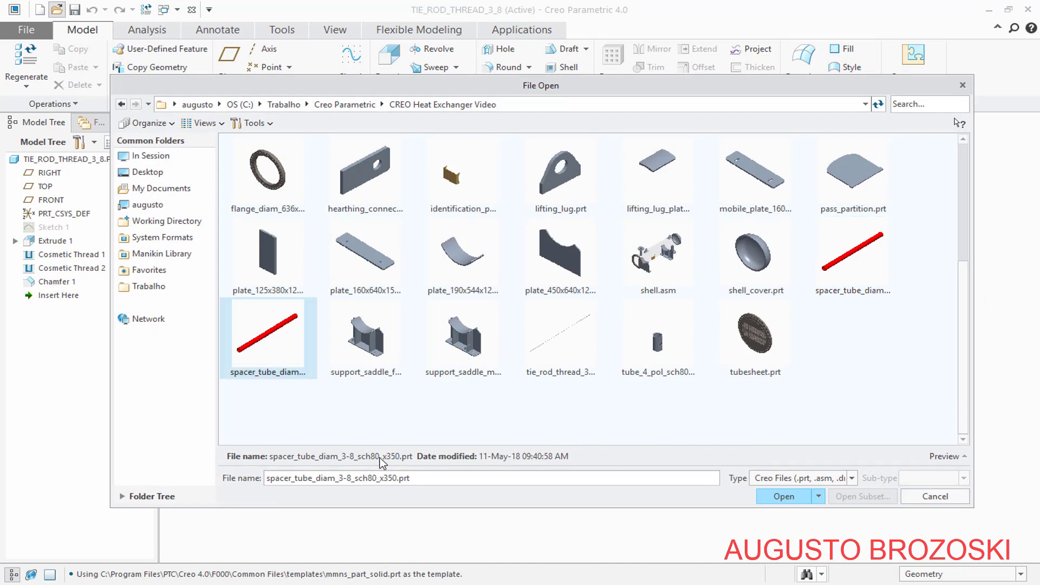
click(784, 497)
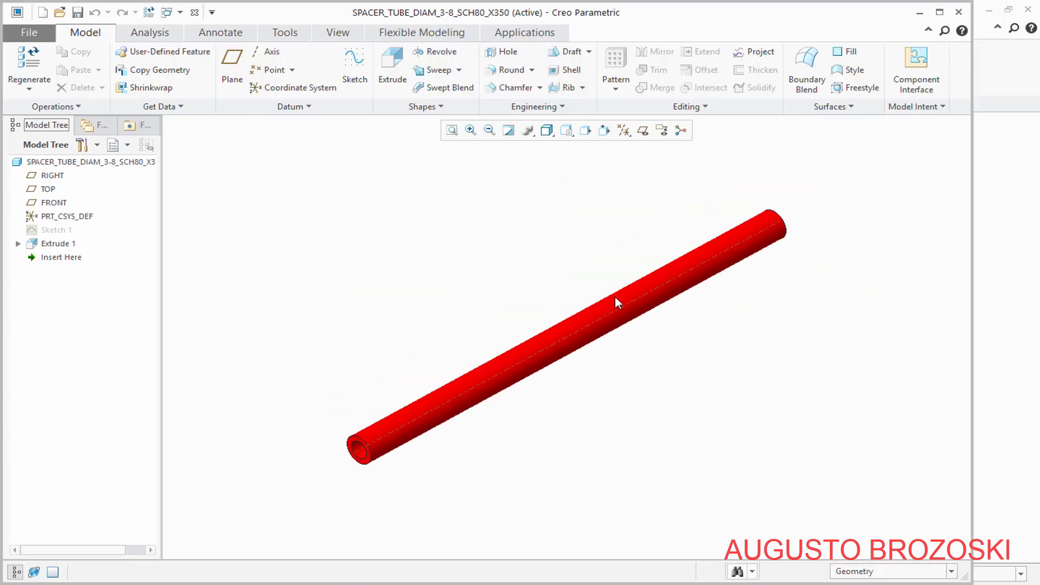
click(940, 12)
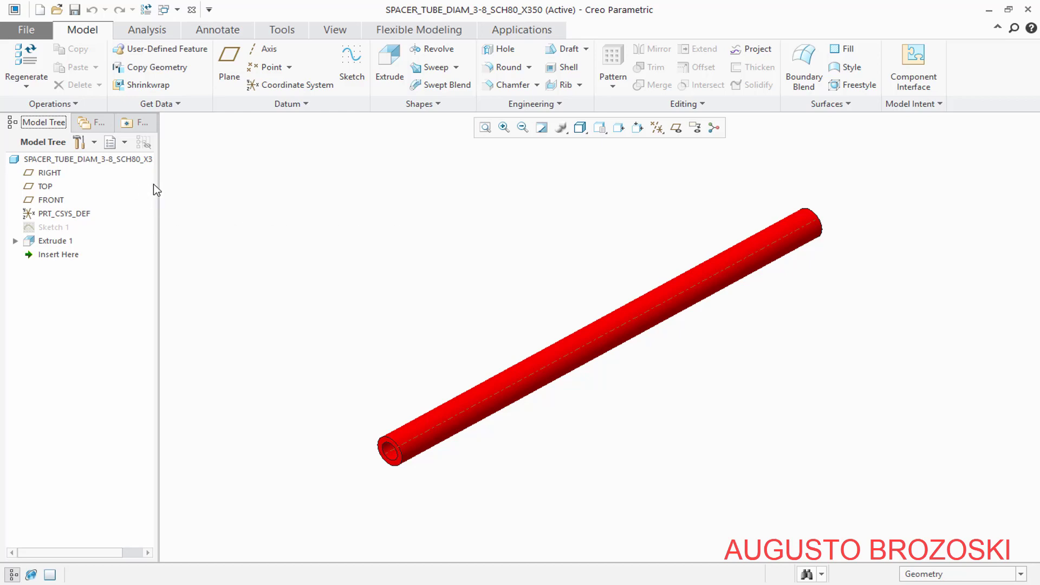
drag(159, 186, 194, 190)
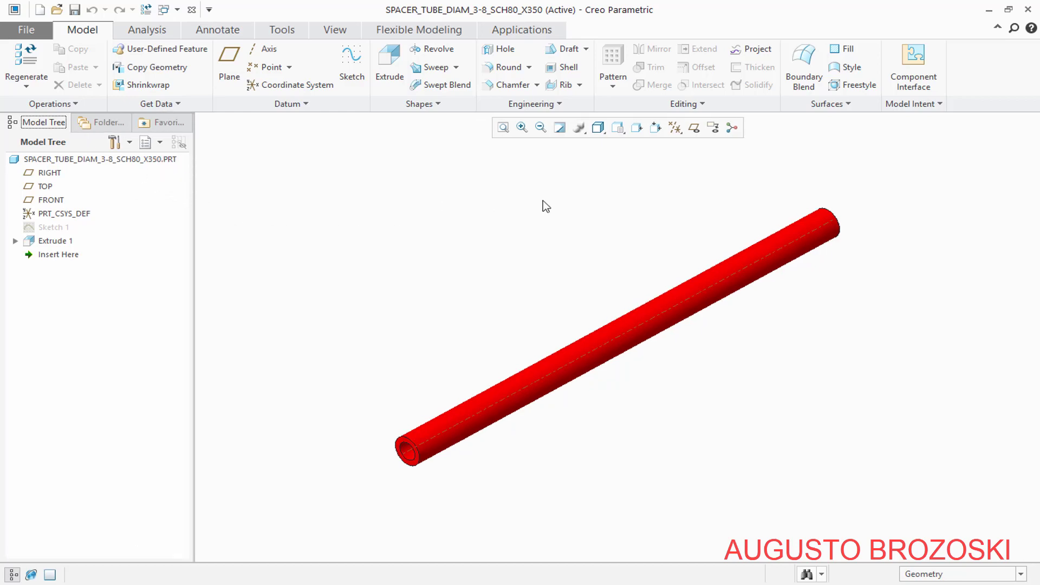
Apply the yellow appearance from My Appearances to the whole X350 spacer tube
drag(873, 178, 340, 494)
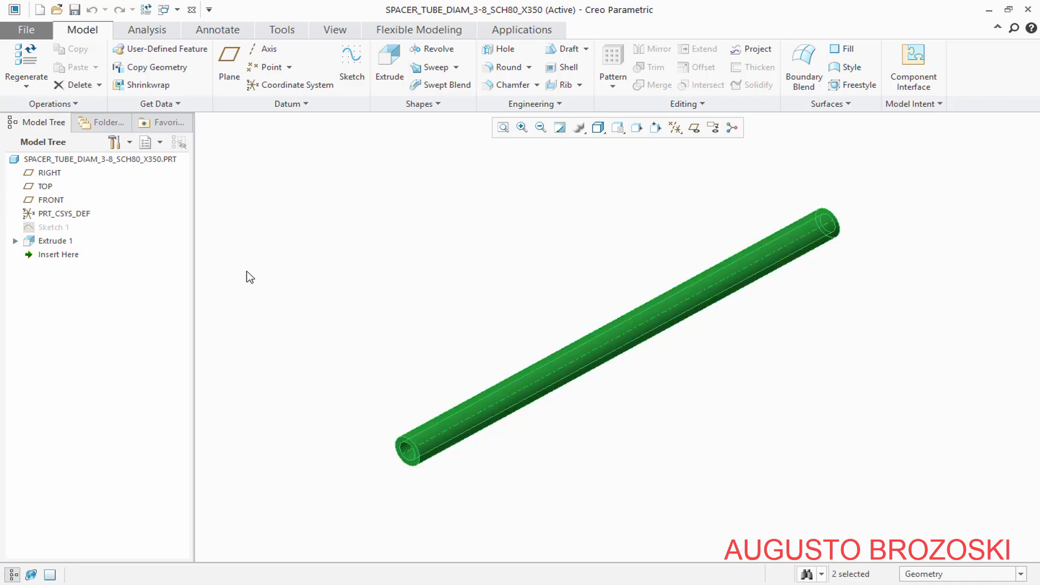
click(332, 33)
click(152, 84)
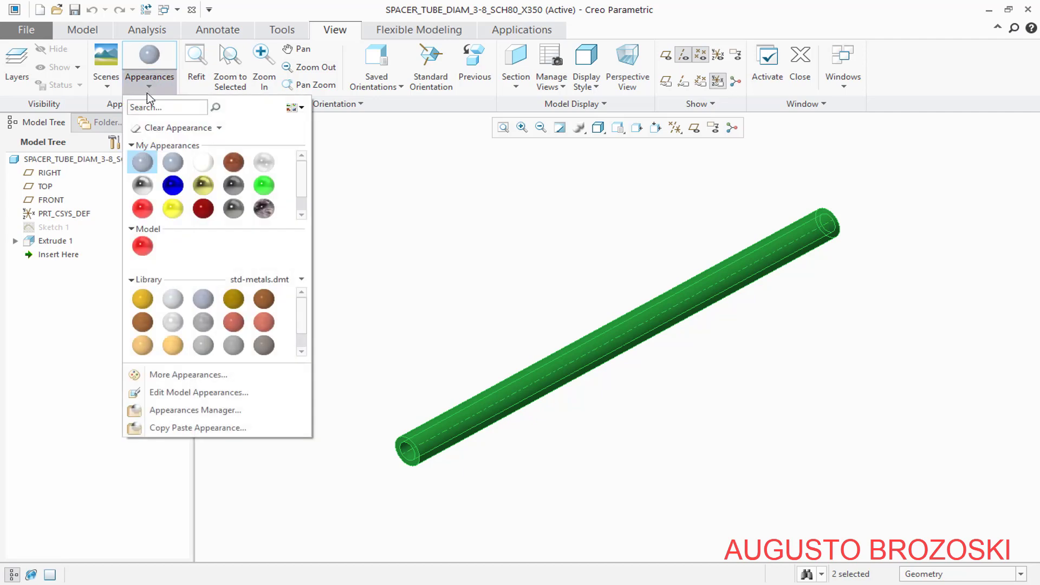
click(172, 211)
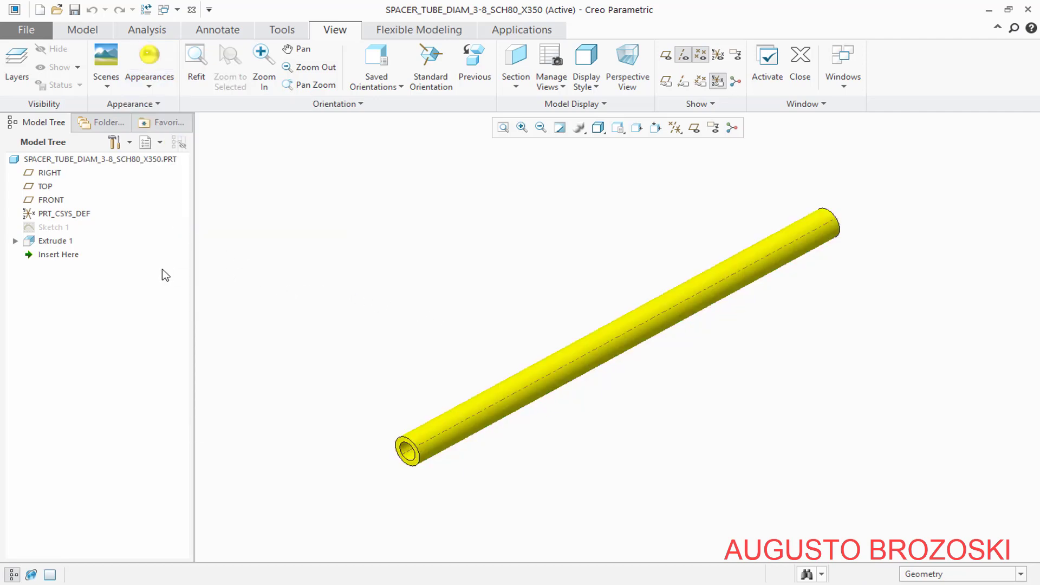
Redefine the X350 spacer tube's extrusion with a depth of 350 mm and save the part
click(55, 241)
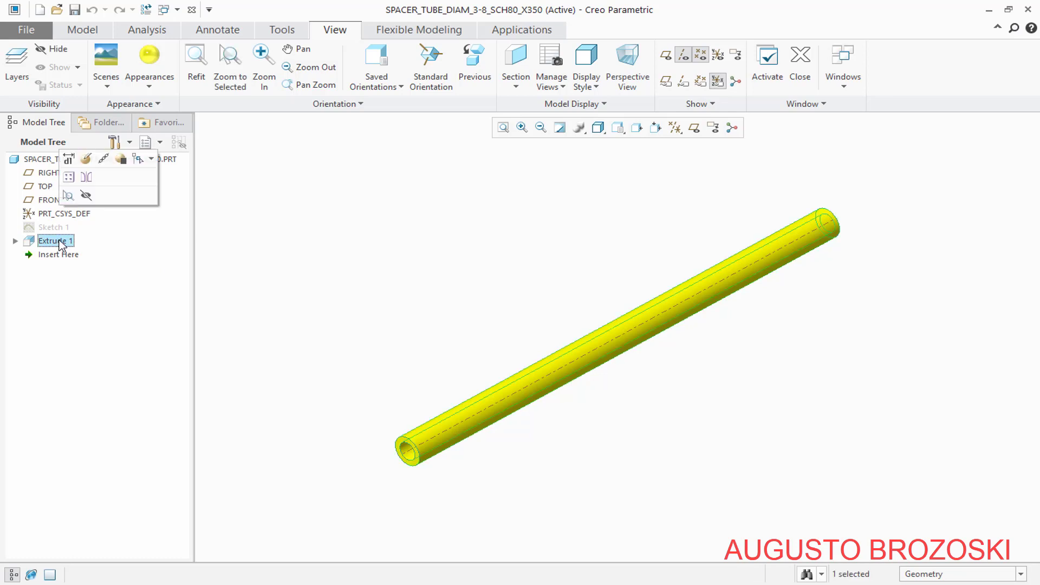
click(86, 159)
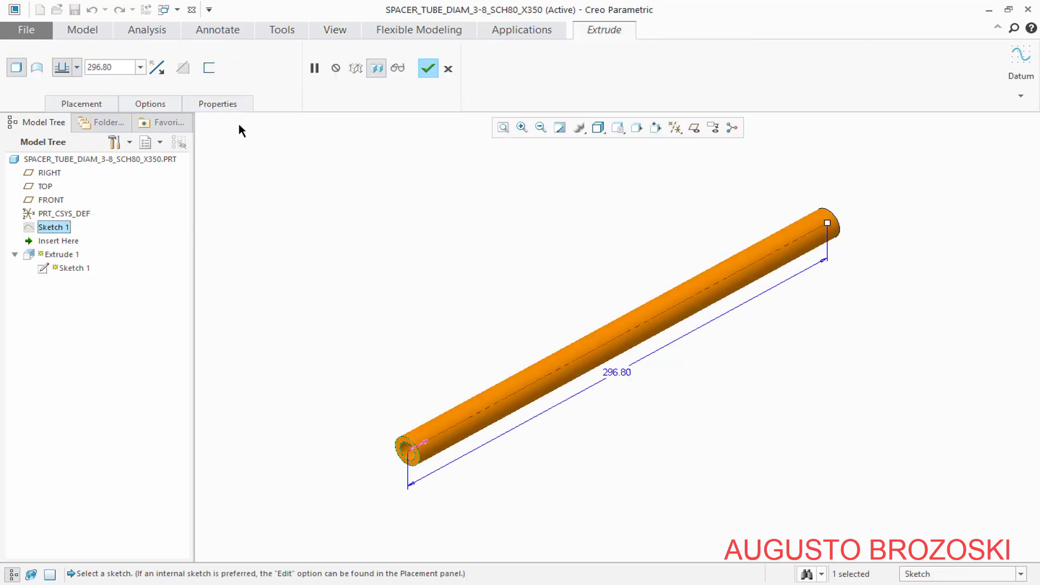
double_click(108, 67)
text(350)
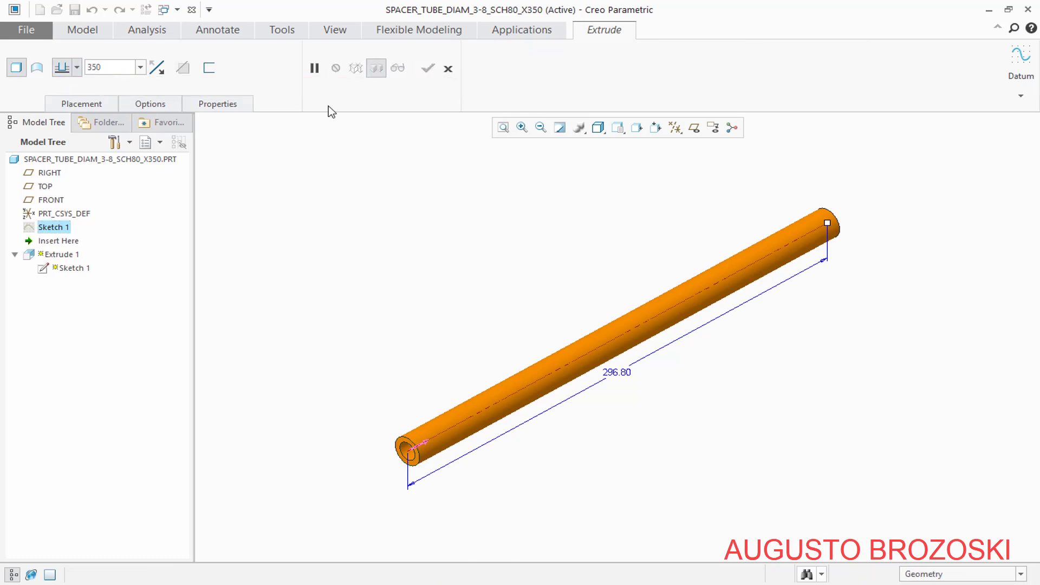
key(Return)
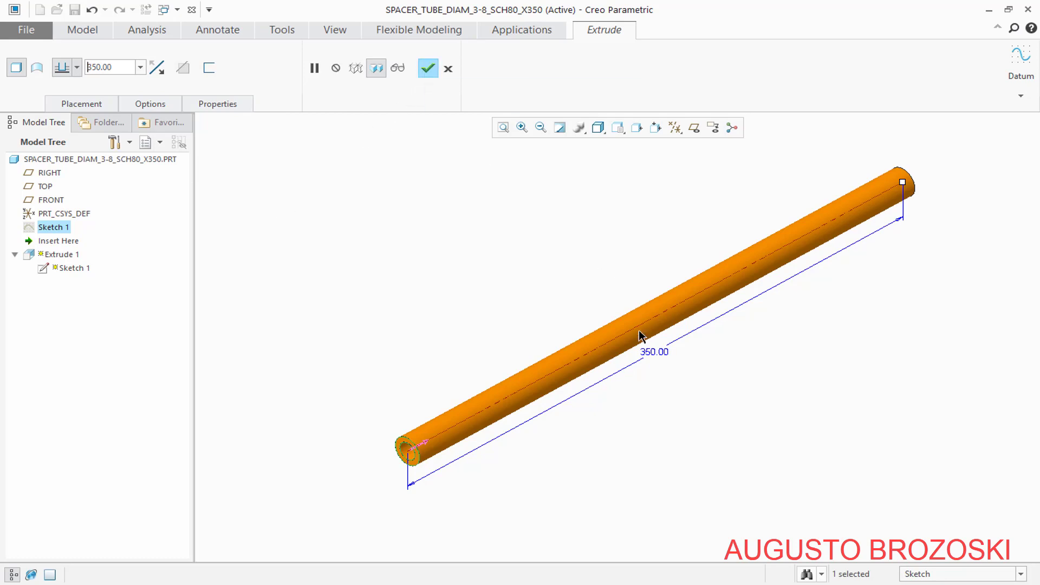
click(428, 69)
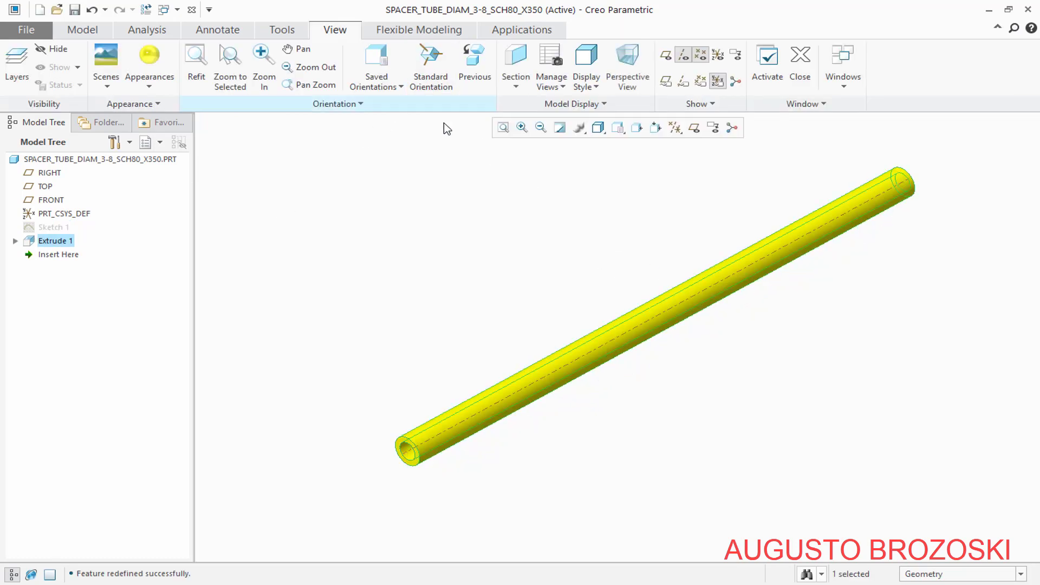
click(527, 296)
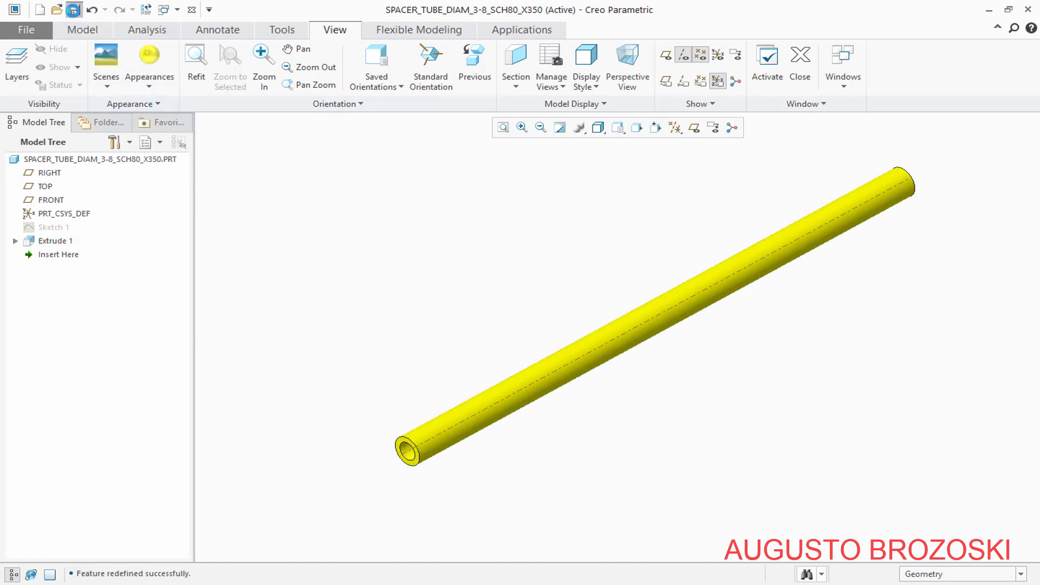
click(75, 9)
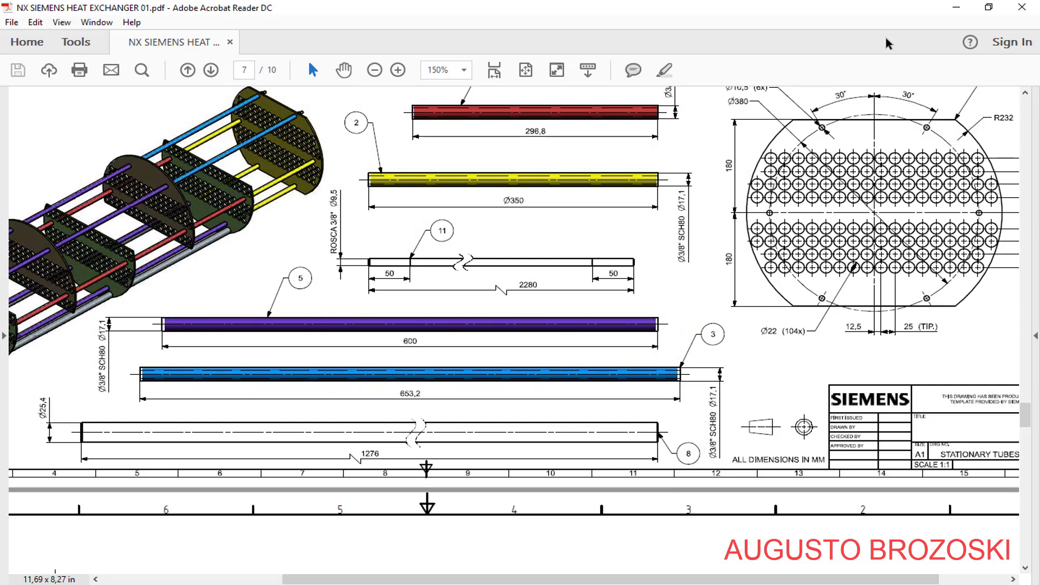
Return from the PDF drawing to Creo Parametric and save a copy of the X350 part as SPACER_TUBE_DIAM_3-8_SCH80_X600
click(956, 8)
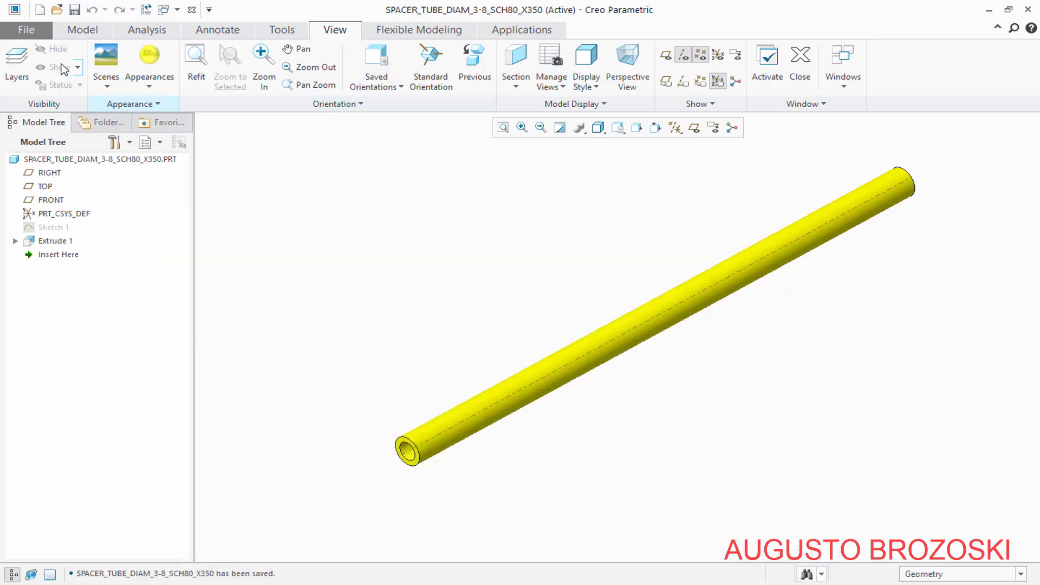
click(23, 31)
mouse_move(36, 131)
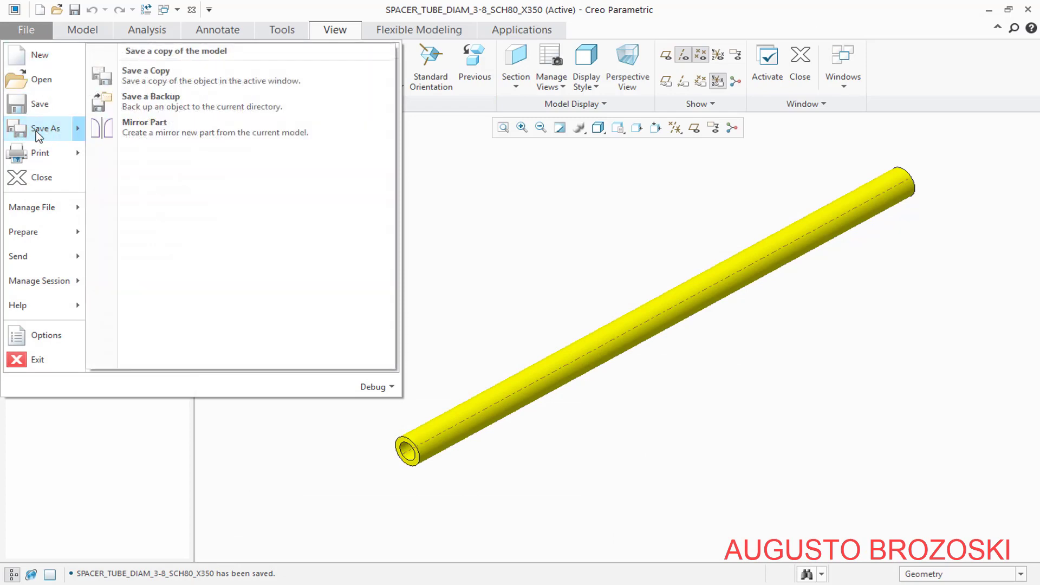
click(170, 83)
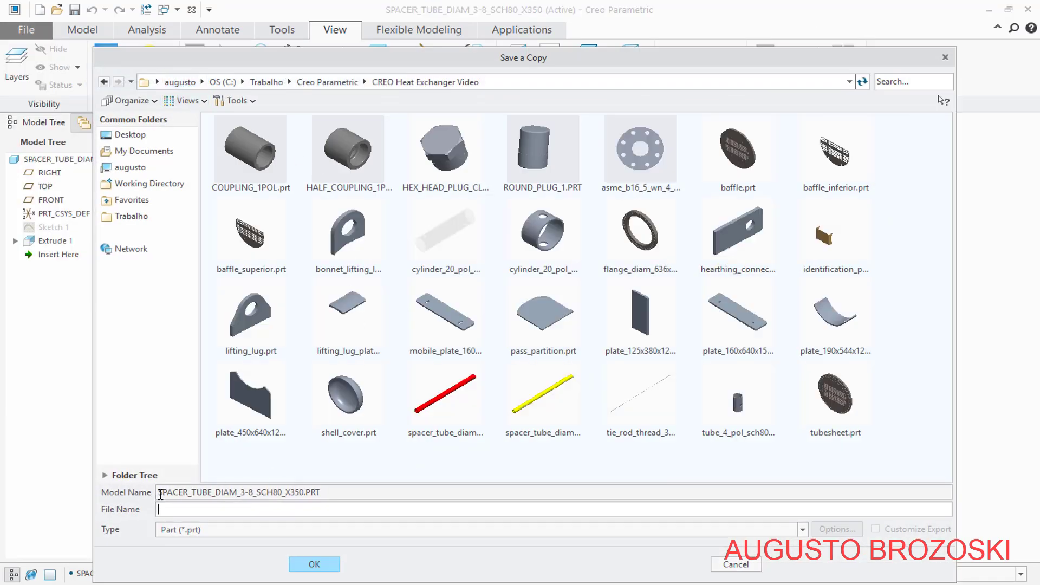
drag(160, 494, 305, 494)
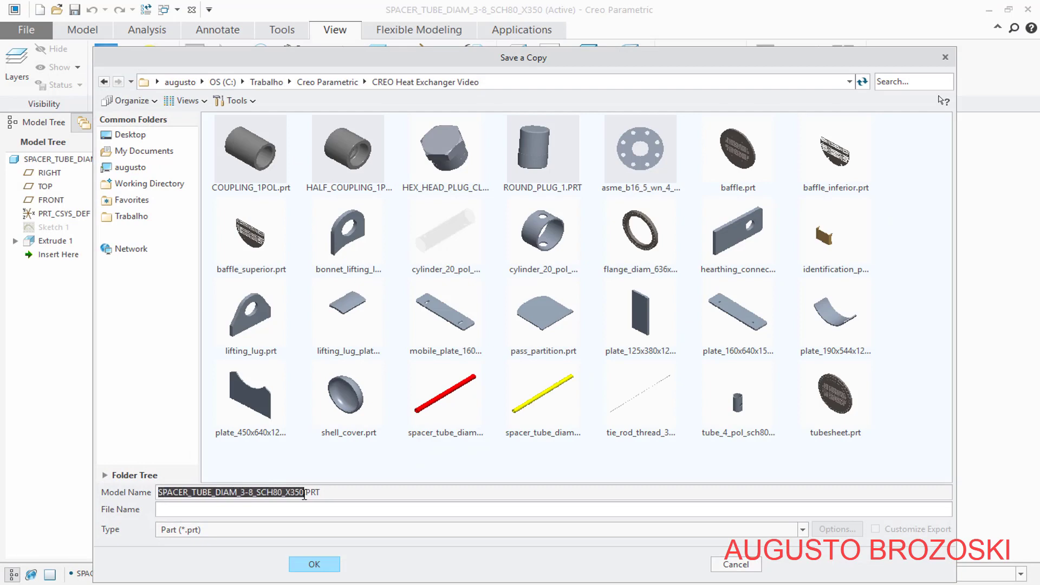
right_click(275, 496)
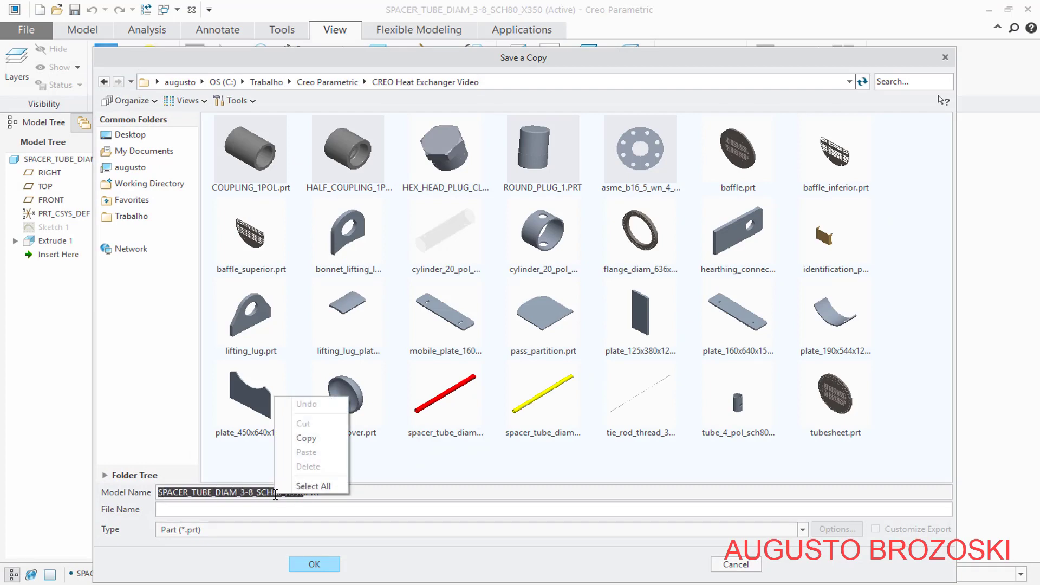
click(306, 437)
click(163, 511)
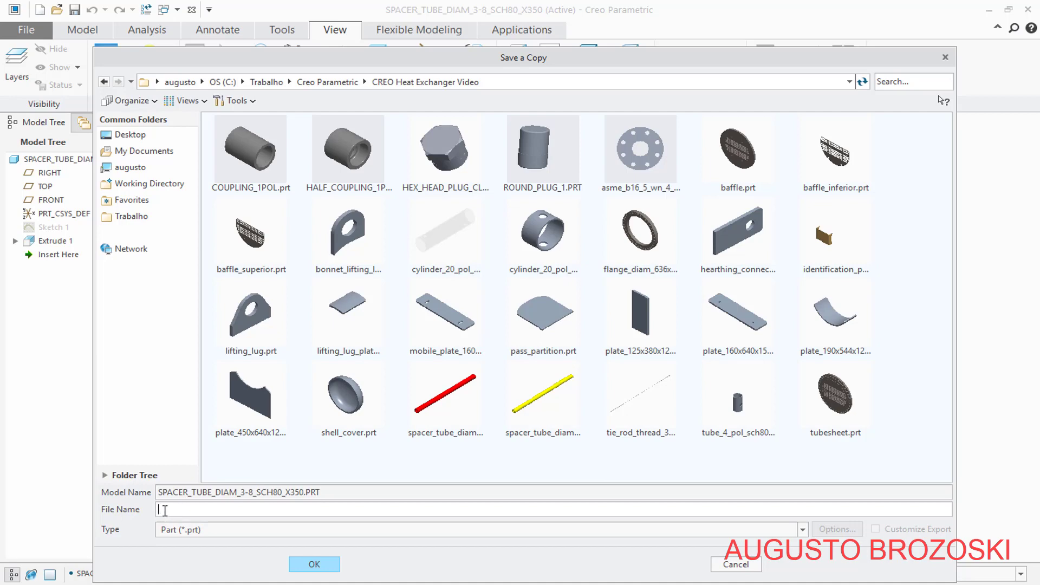
right_click(165, 510)
click(200, 469)
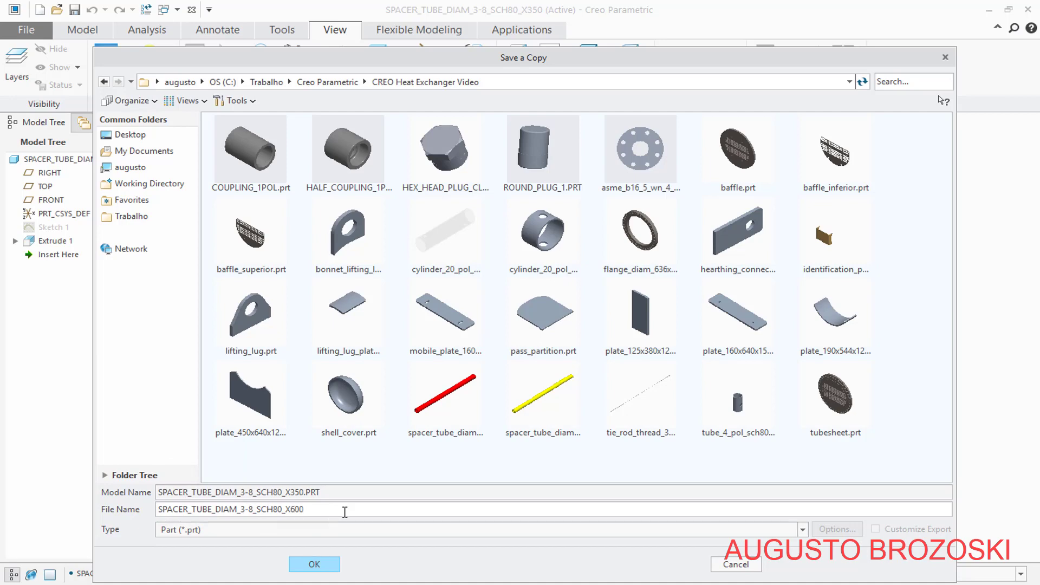
click(329, 565)
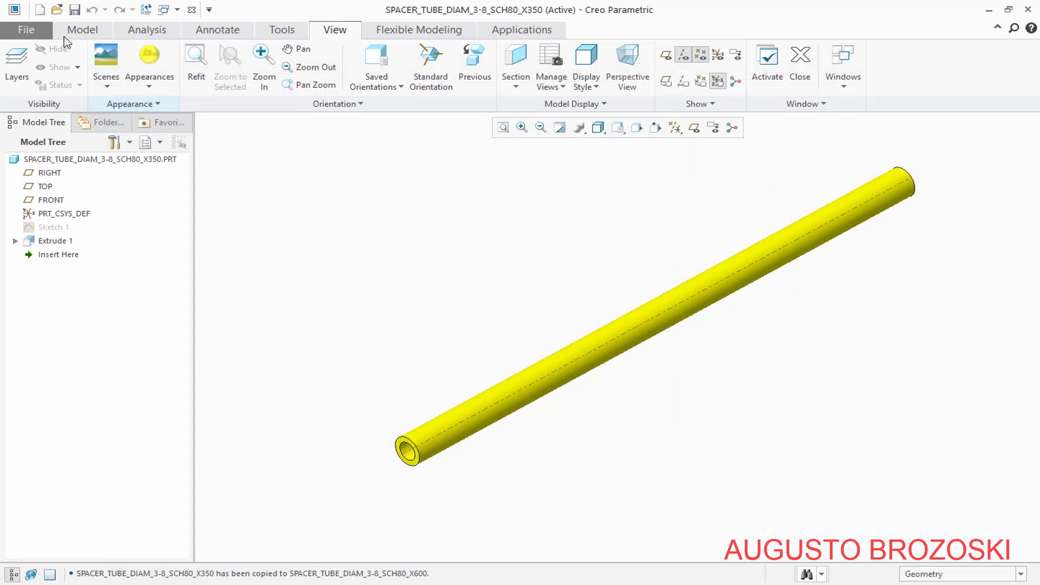
Open spacer_tube_diam_3-8_sch80_x600.prt from the CREO Heat Exchanger Video folder and maximize its window
click(57, 9)
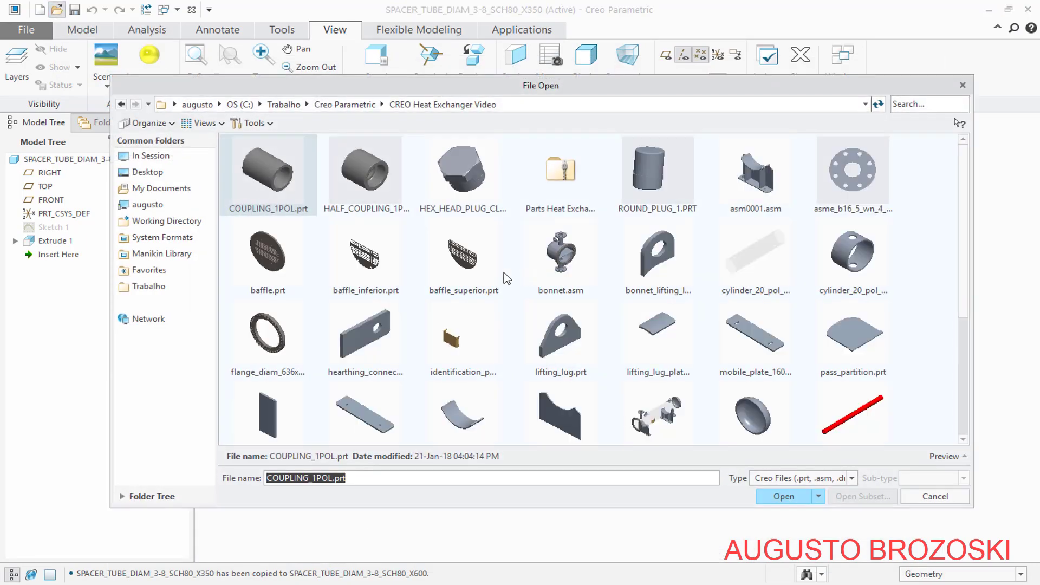
click(964, 428)
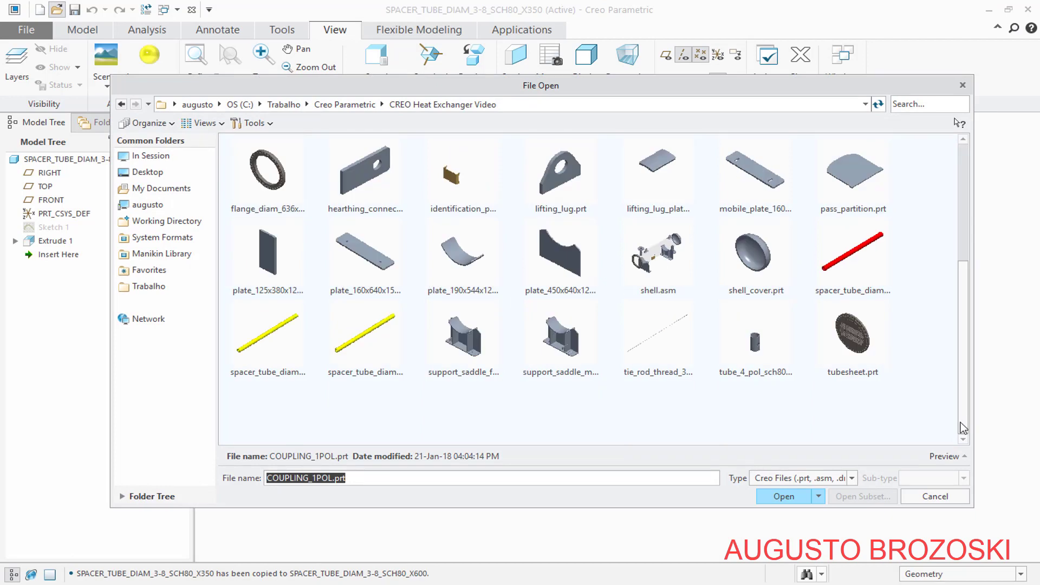
click(352, 348)
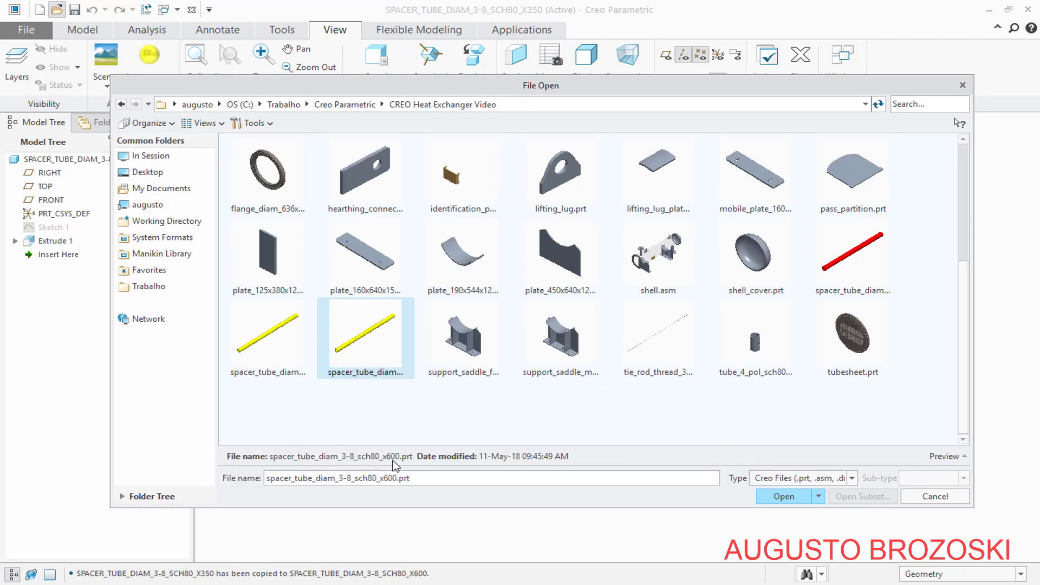
click(784, 496)
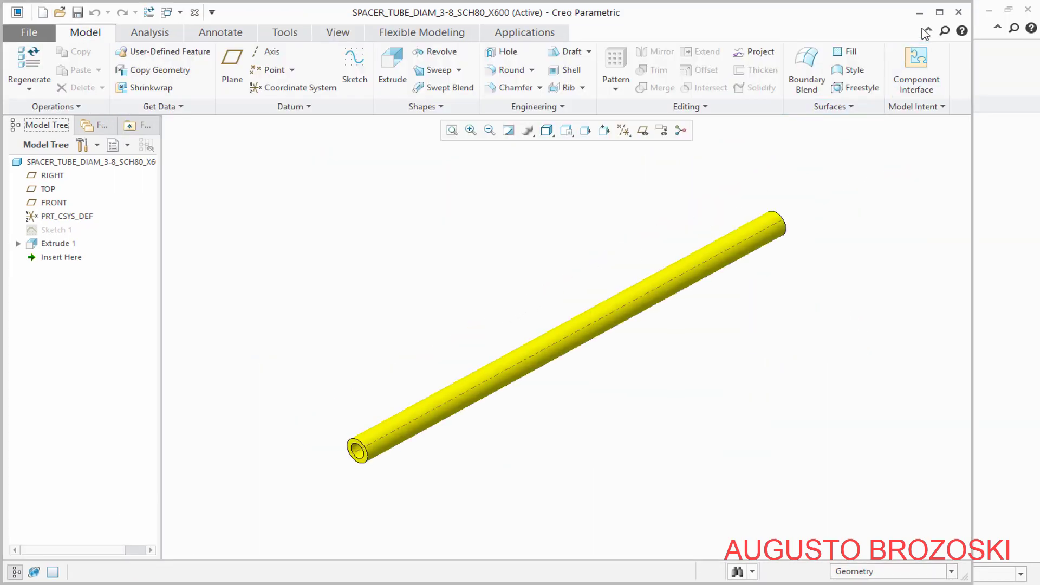
click(940, 12)
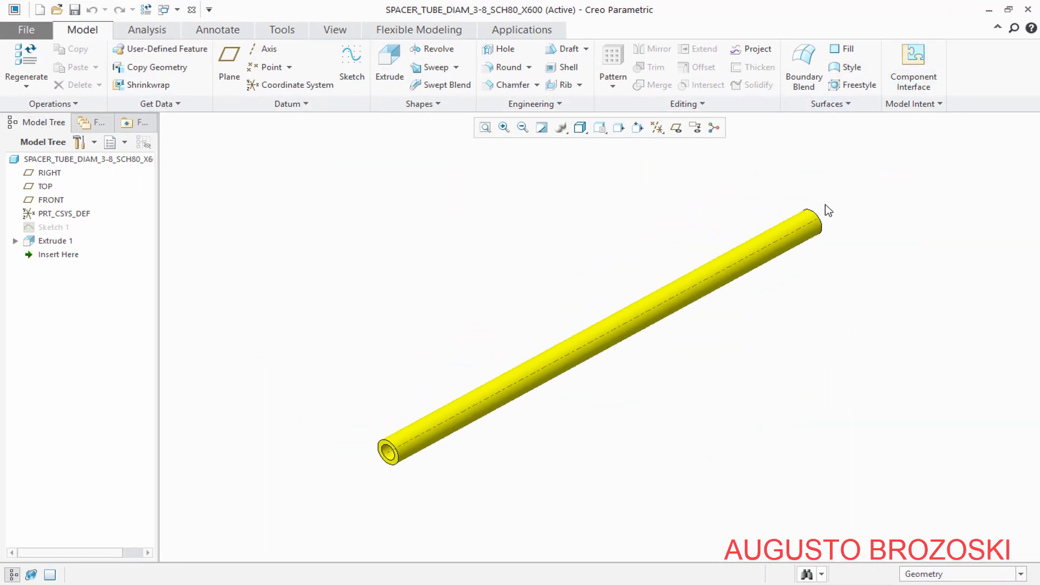
Create a violet-blue appearance with RGB 106.3, 113.5, 191.0 and apply it to the whole X600 spacer tube
drag(443, 381, 283, 491)
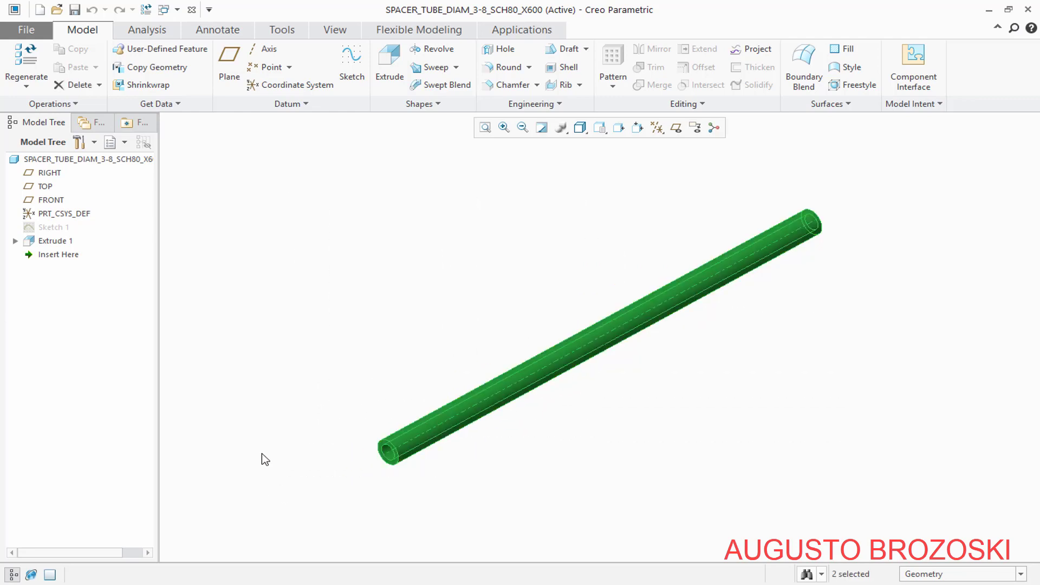
click(336, 30)
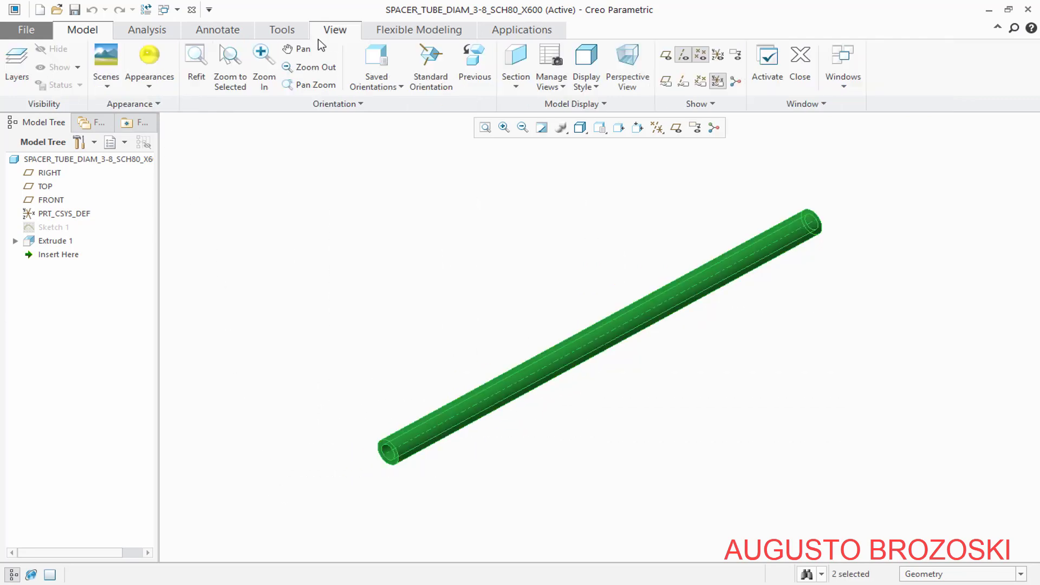
click(145, 85)
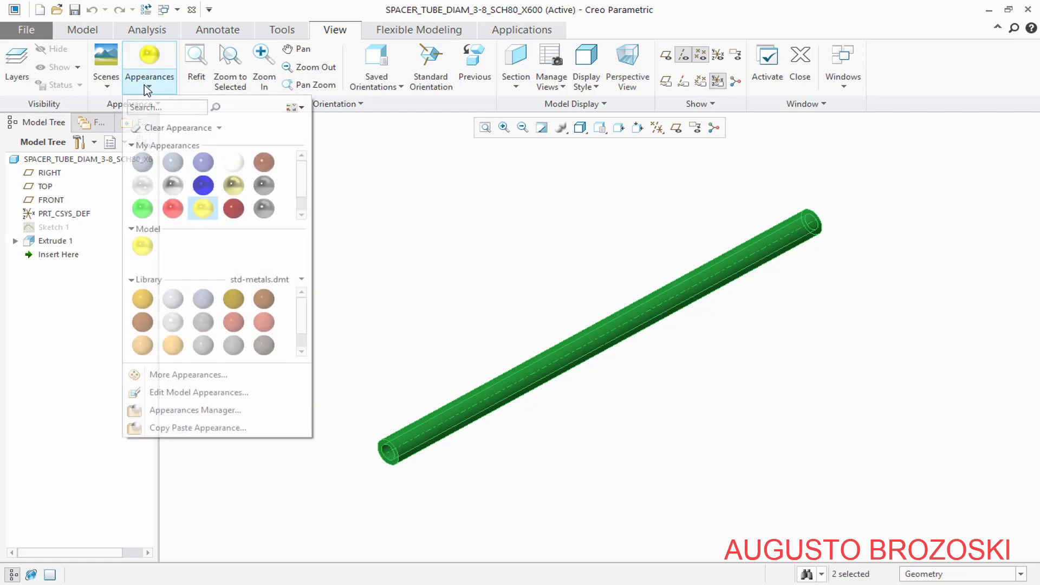
click(178, 382)
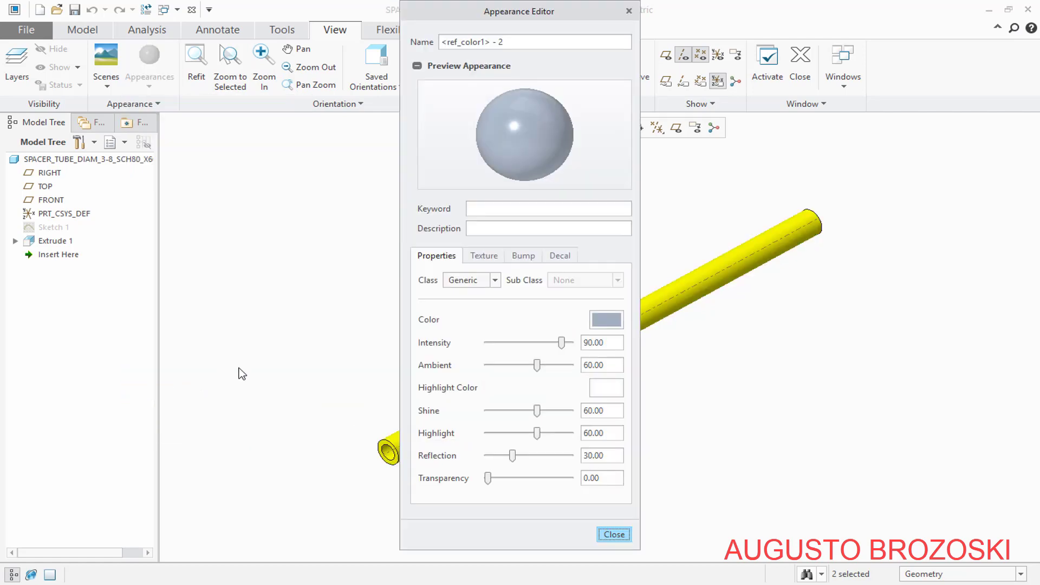
click(606, 319)
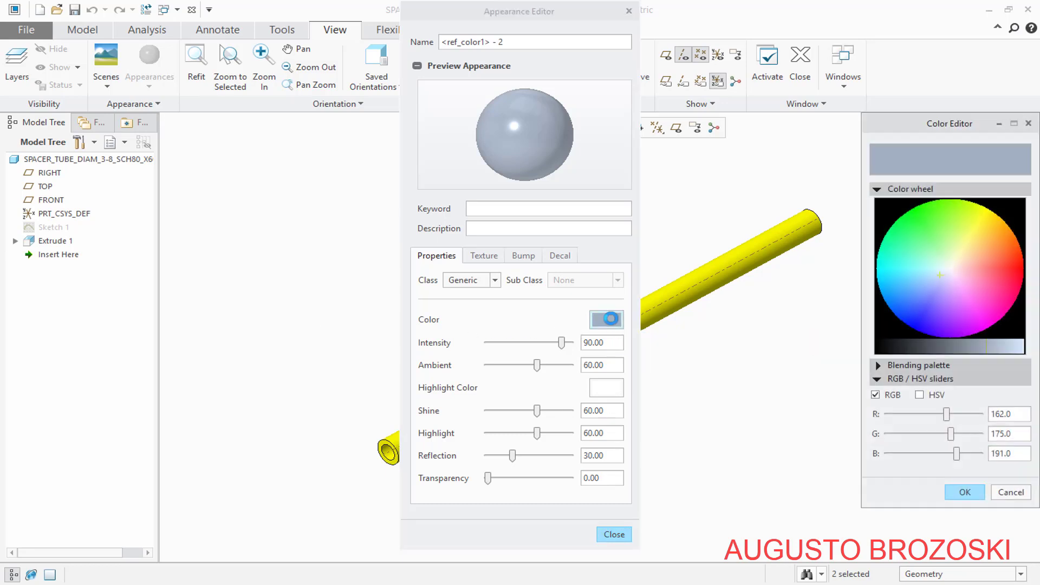
click(931, 294)
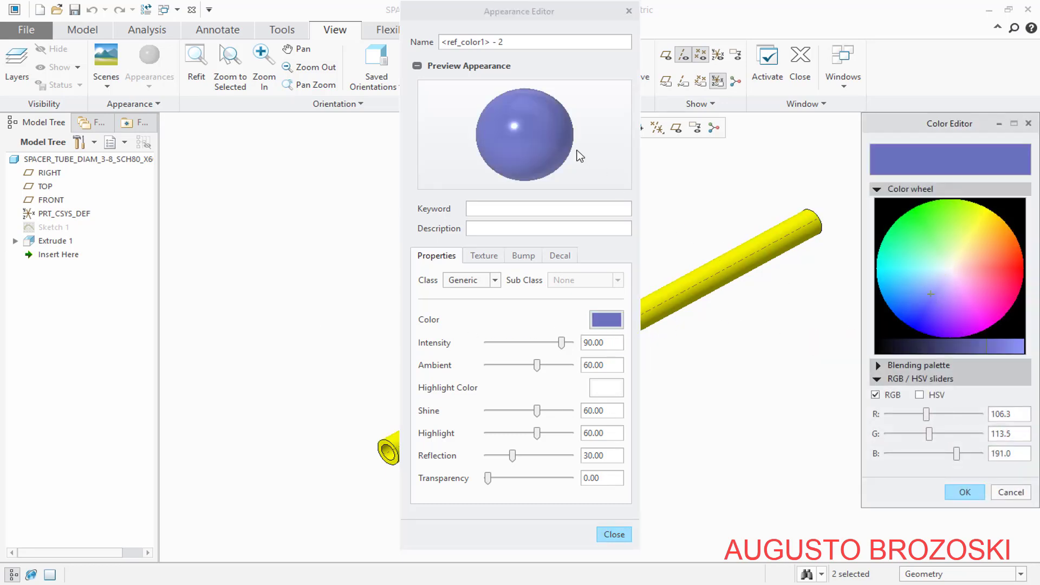
click(965, 492)
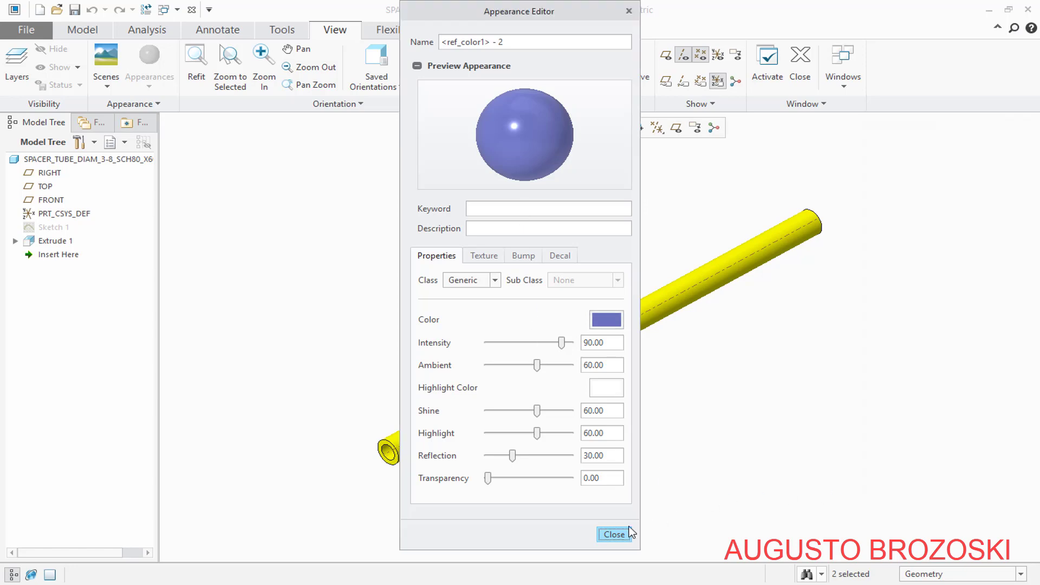
click(615, 535)
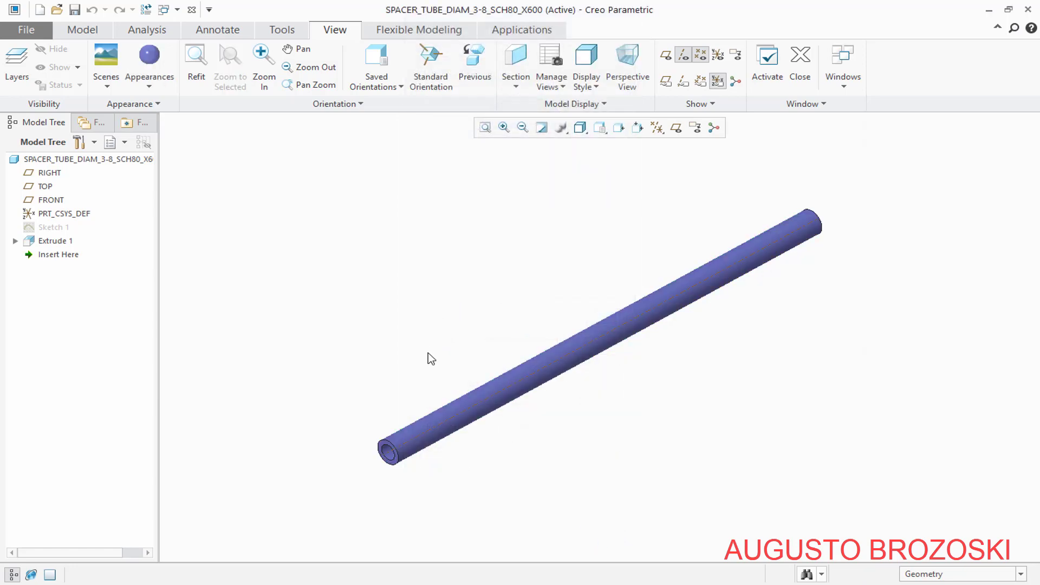
Redefine the X600 spacer tube's extrusion with a depth of 600 mm and save the part
click(57, 241)
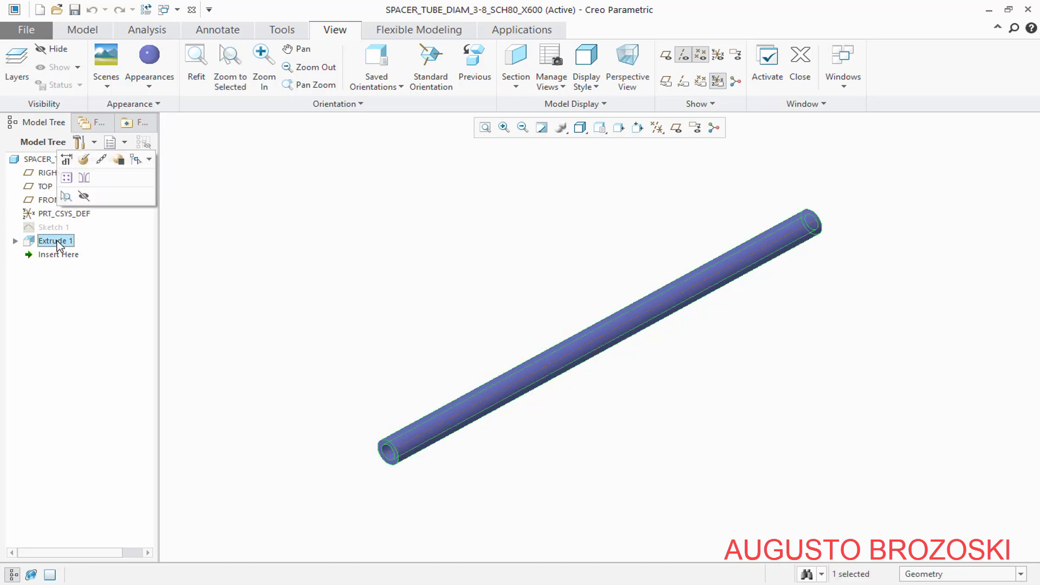
click(83, 159)
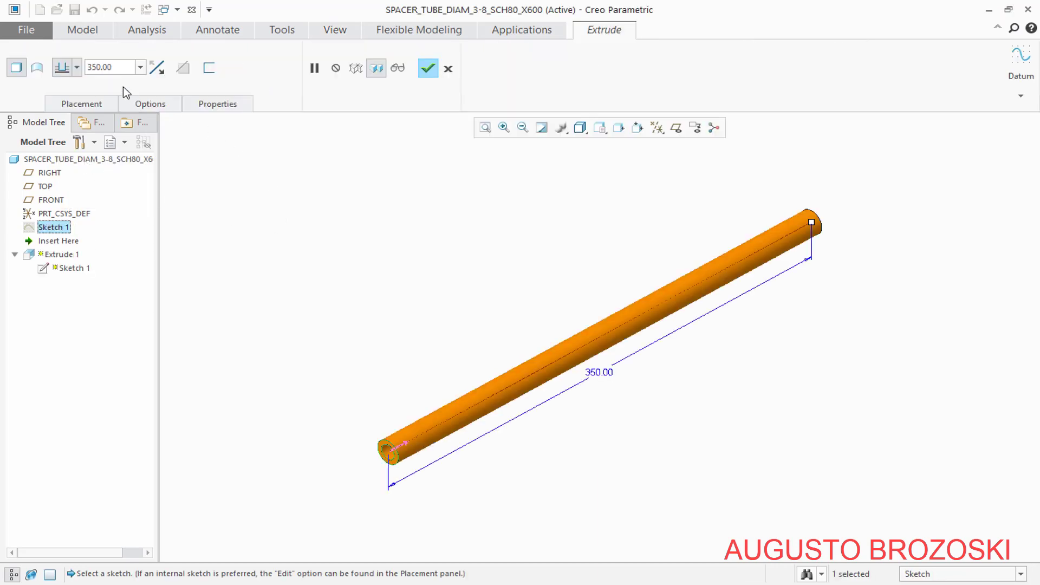
double_click(120, 69)
text(600)
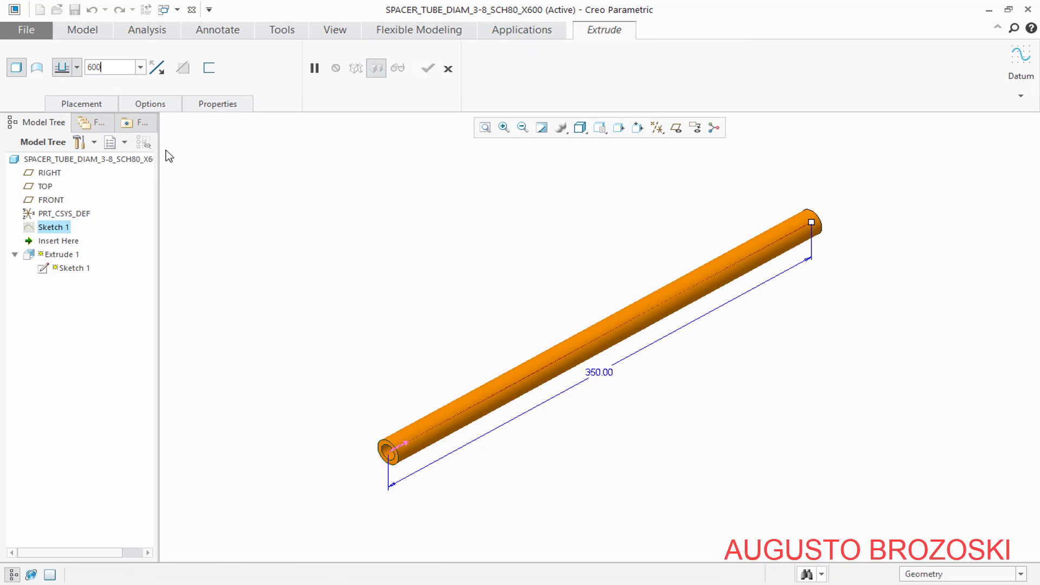
key(Return)
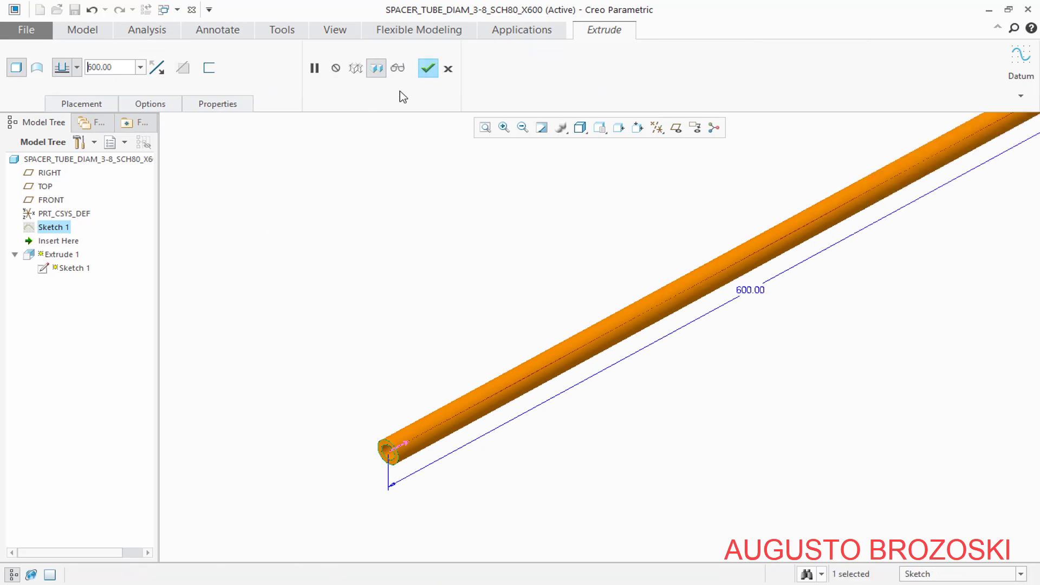
click(428, 69)
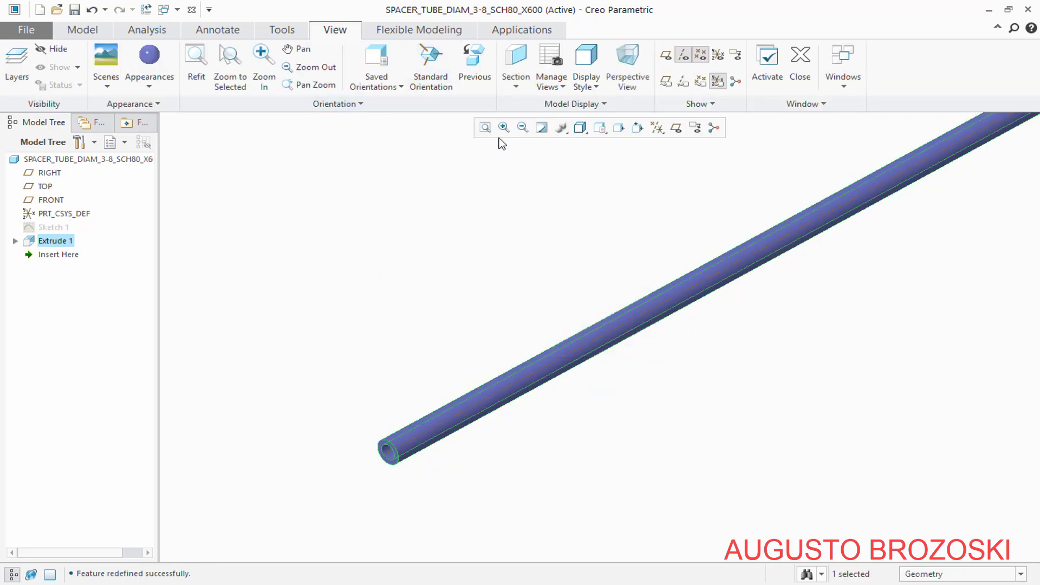
click(486, 127)
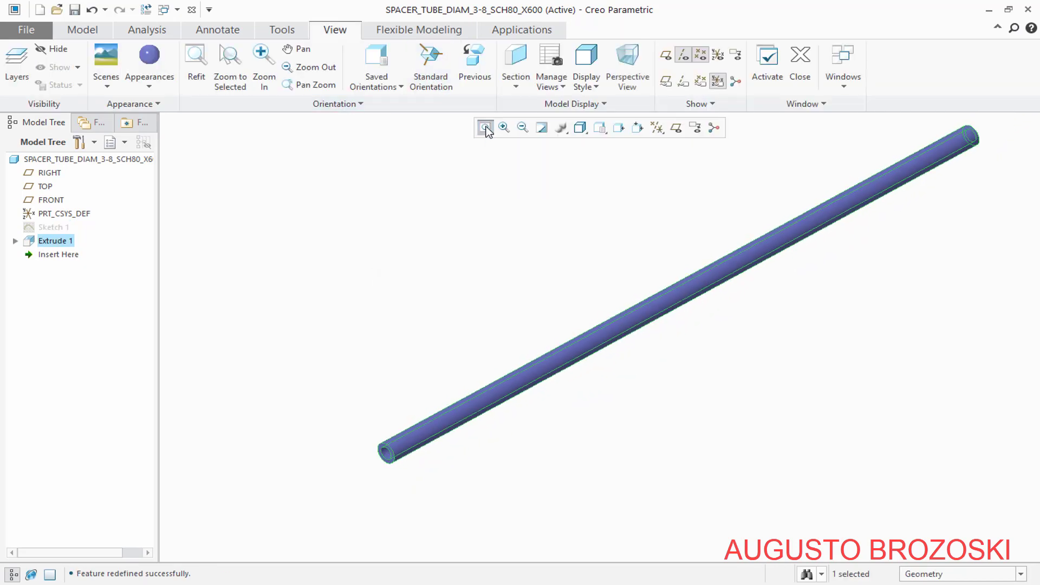
click(75, 10)
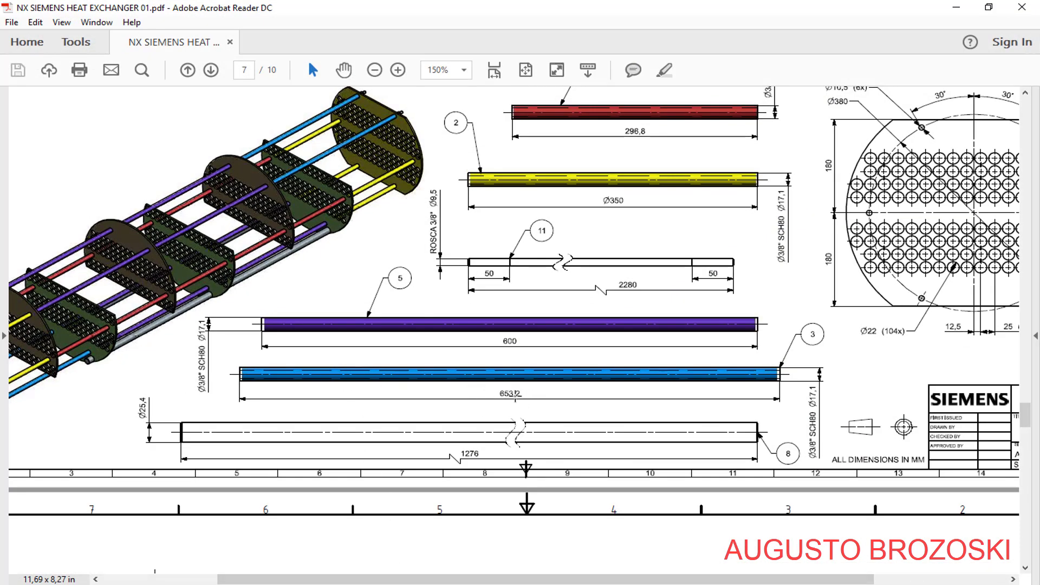
Return from the PDF drawing to Creo Parametric and save a copy of the X600 part as SPACER_TUBE_DIAM_3-8_SCH80_X653
click(955, 9)
click(31, 30)
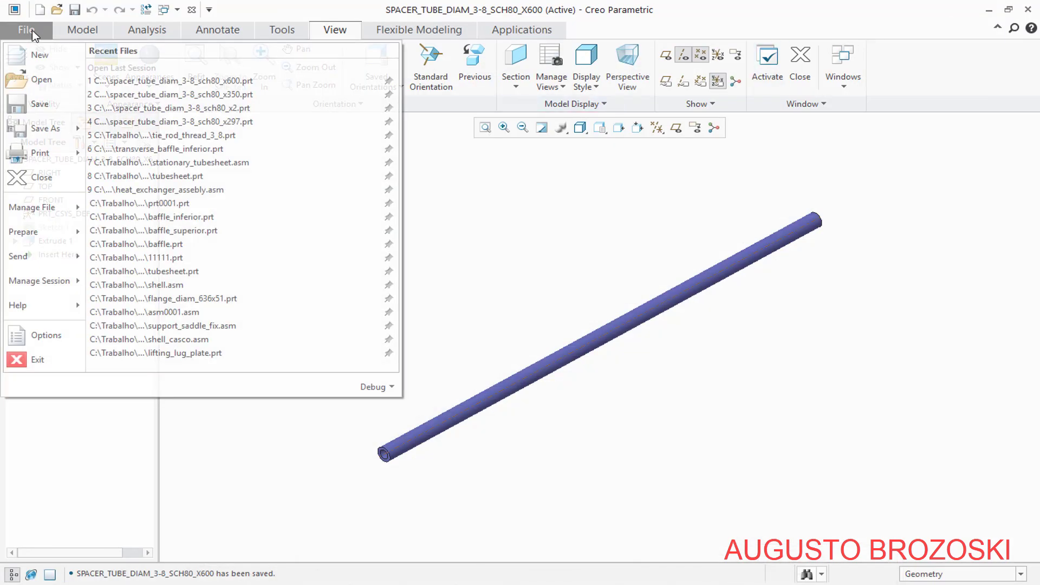
mouse_move(47, 127)
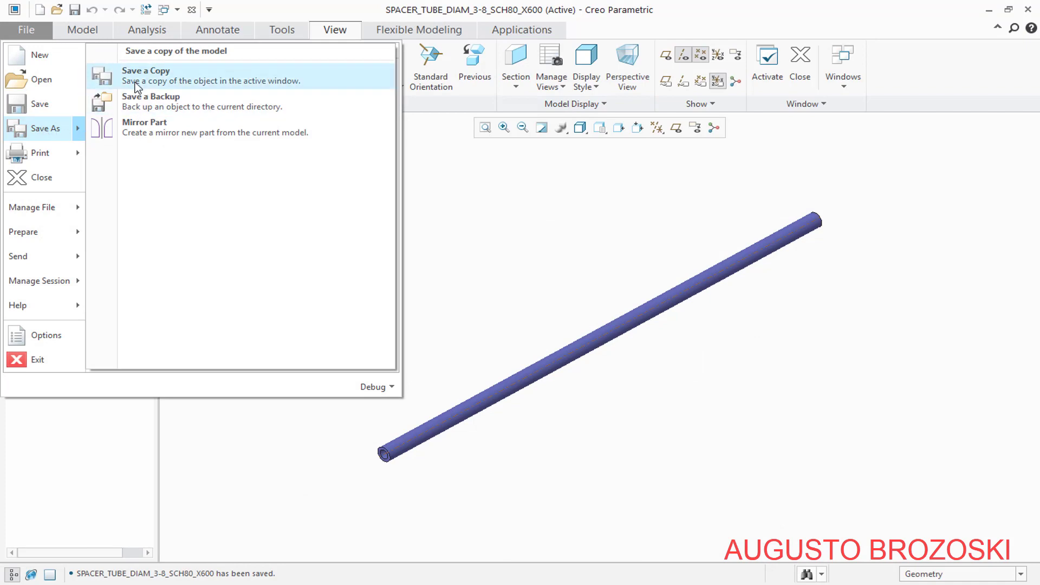
click(169, 80)
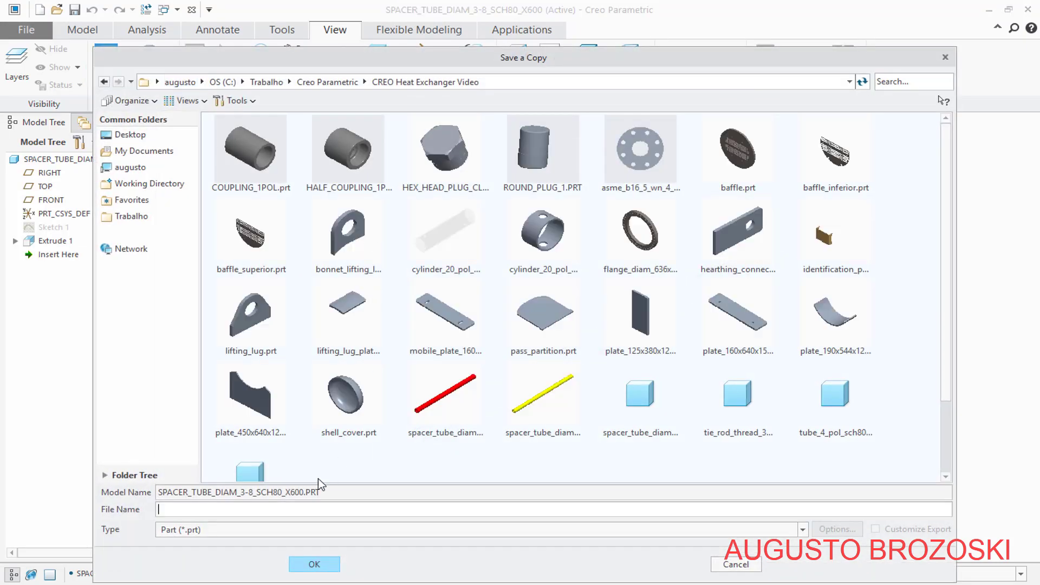
drag(159, 495, 305, 494)
right_click(299, 494)
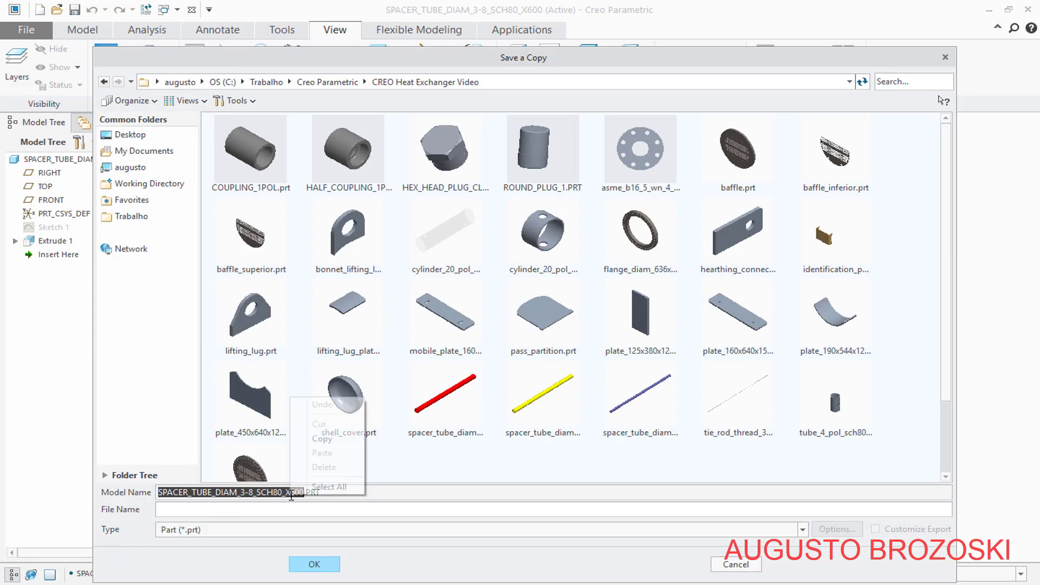
click(322, 439)
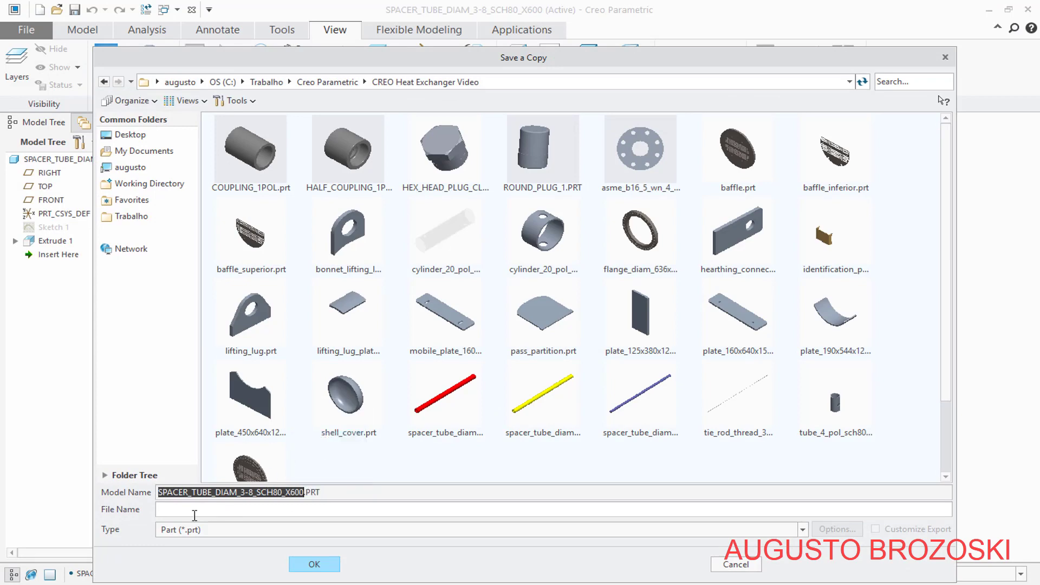
click(182, 512)
right_click(182, 511)
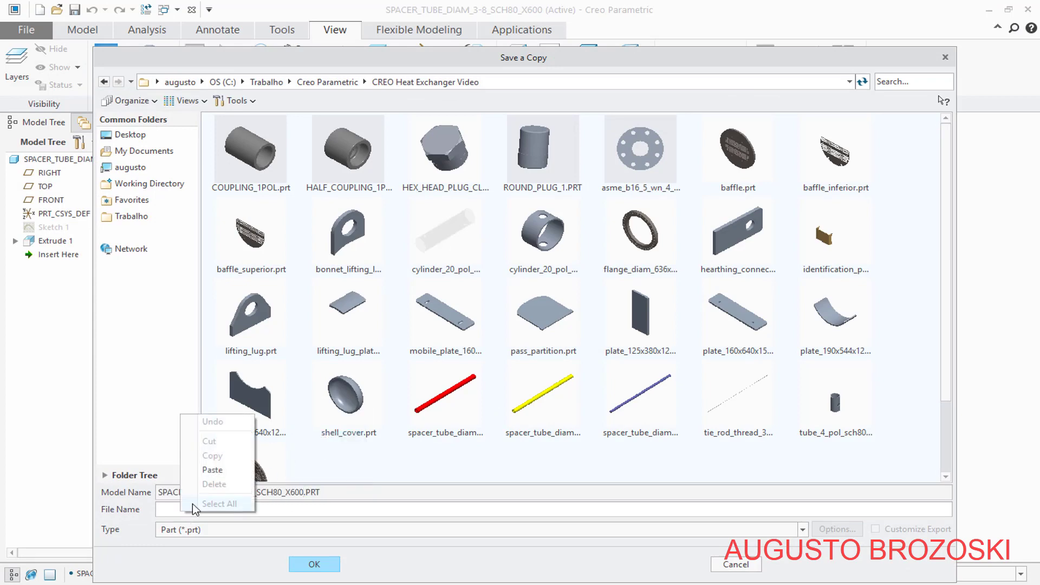
click(219, 472)
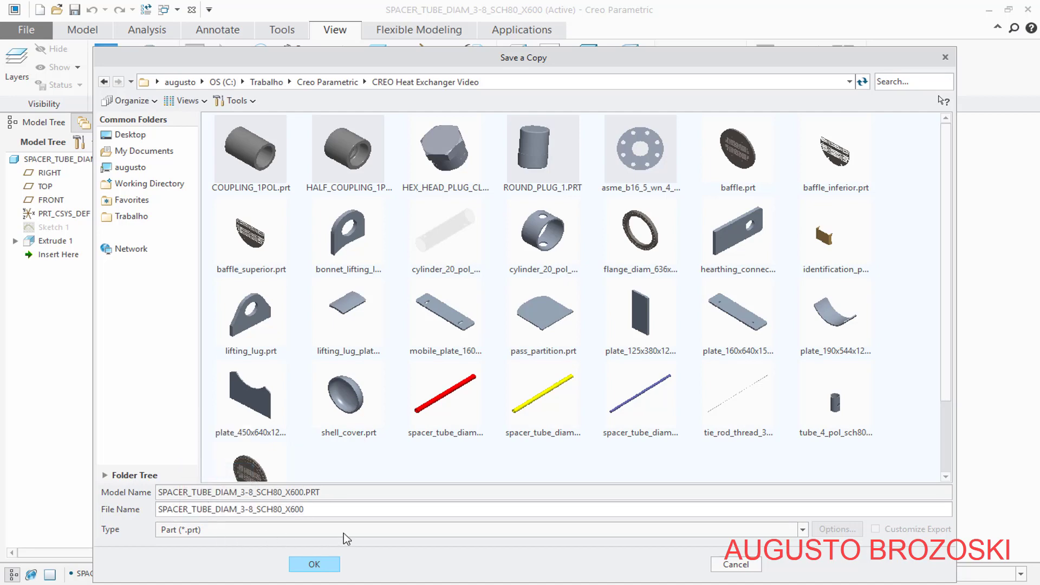
key(BackSpace)
key(BackSpace)
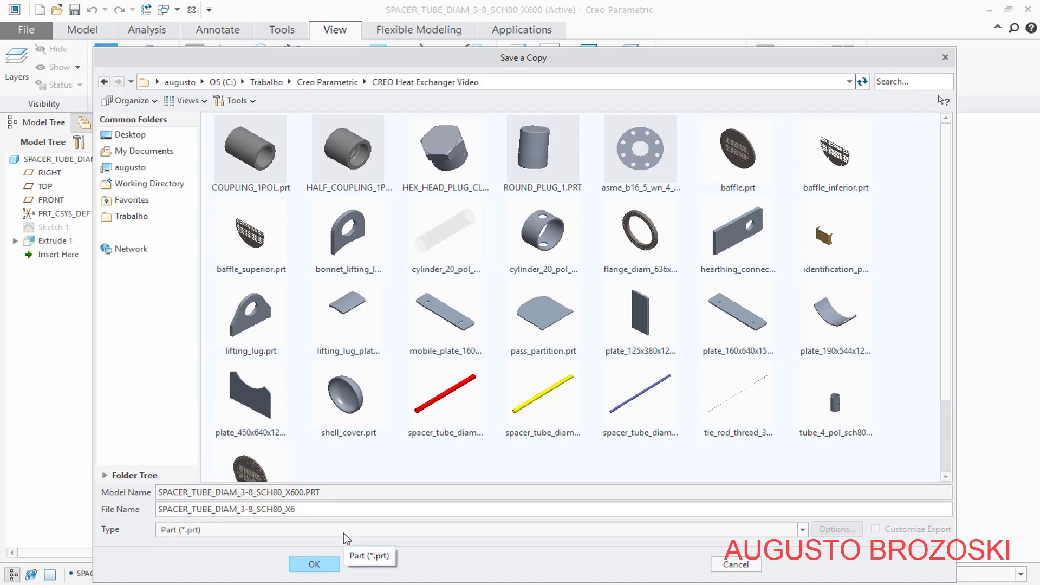
text(53)
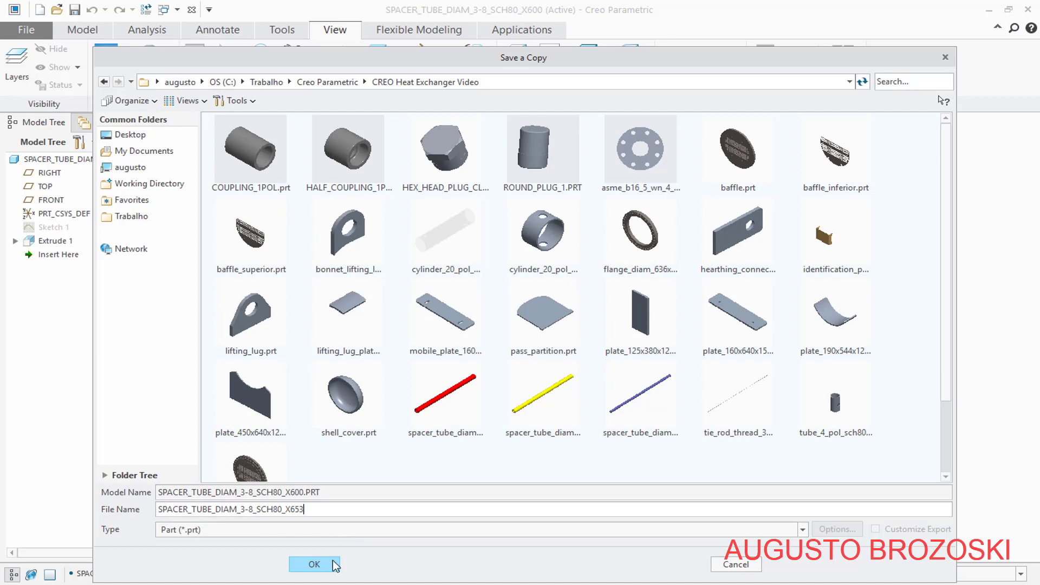
click(336, 566)
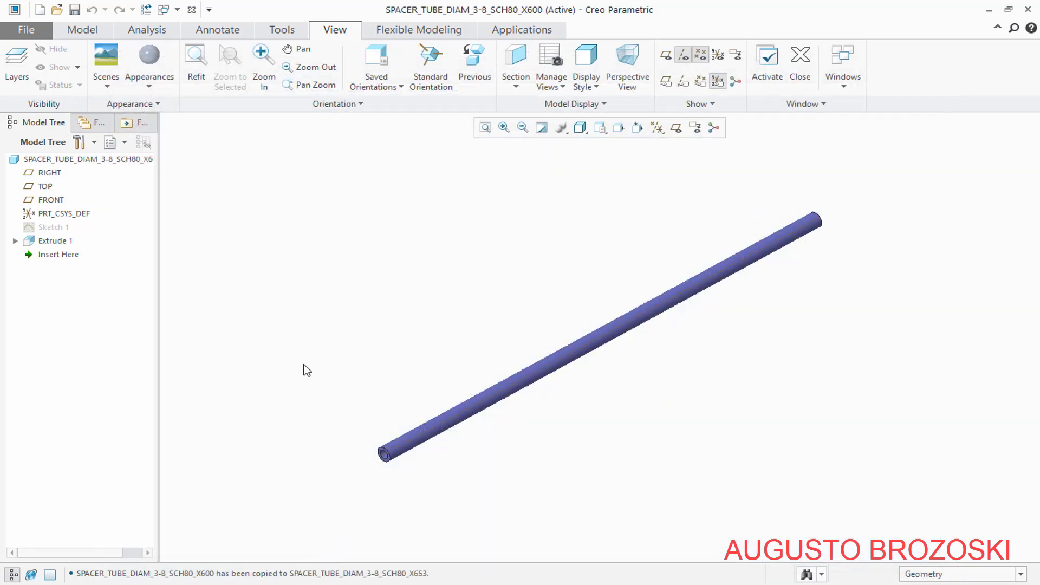
Open spacer_tube_diam_3-8_sch80_x653.prt from the CREO Heat Exchanger Video folder and maximize its window
click(56, 9)
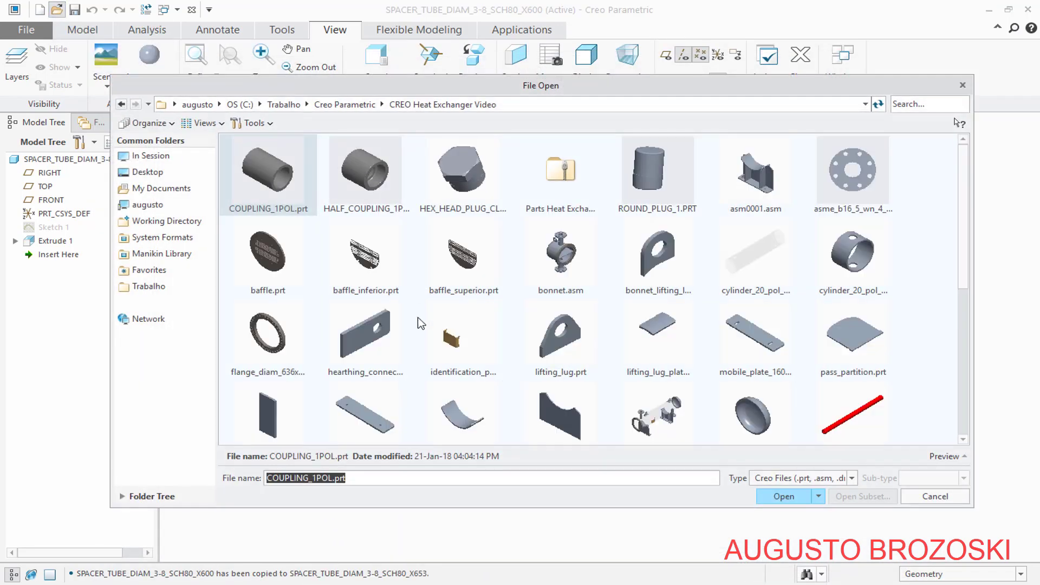
scroll(575, 401, down, 3)
click(453, 269)
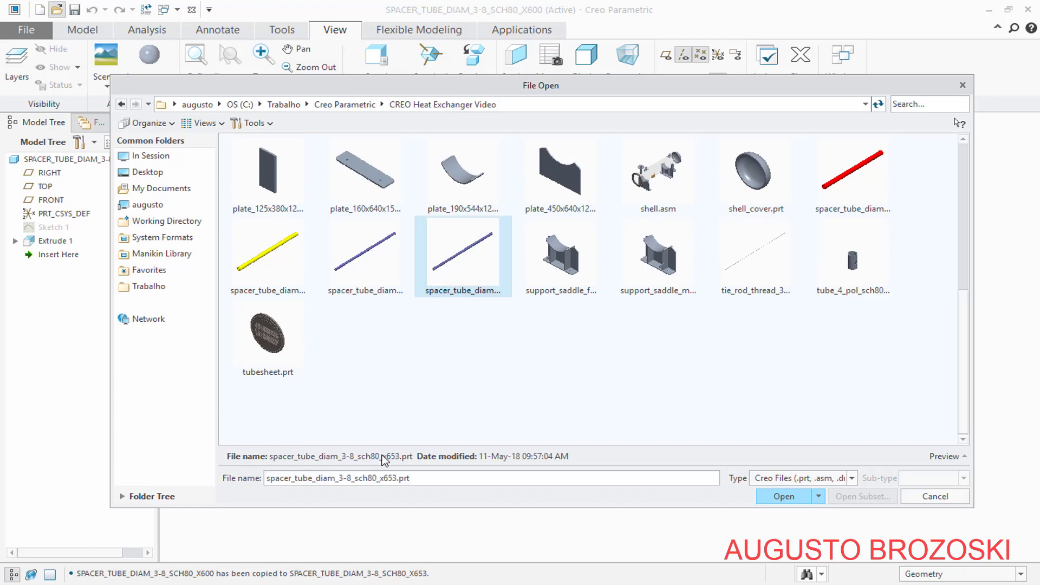
click(794, 496)
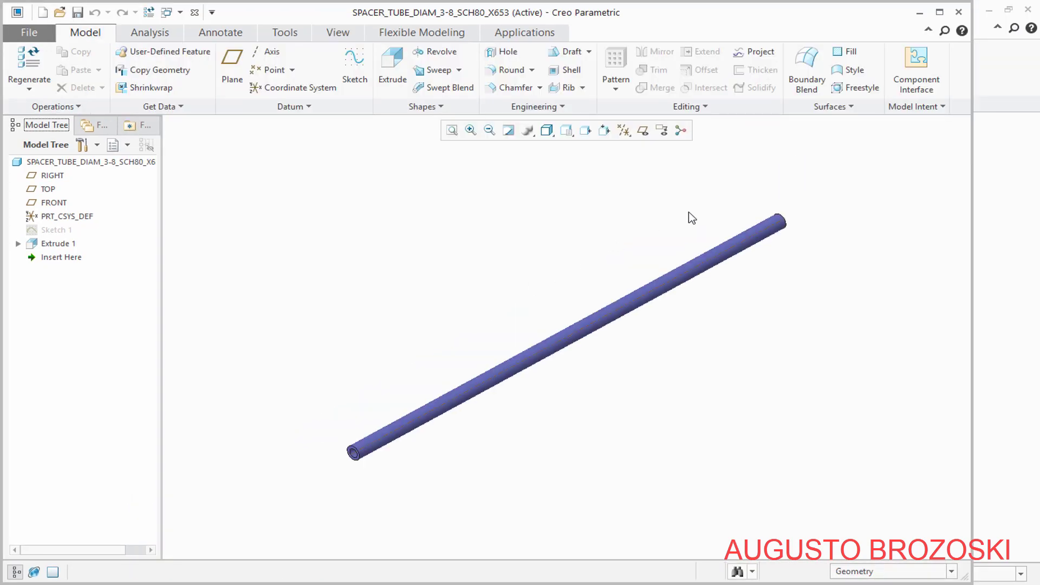
click(939, 12)
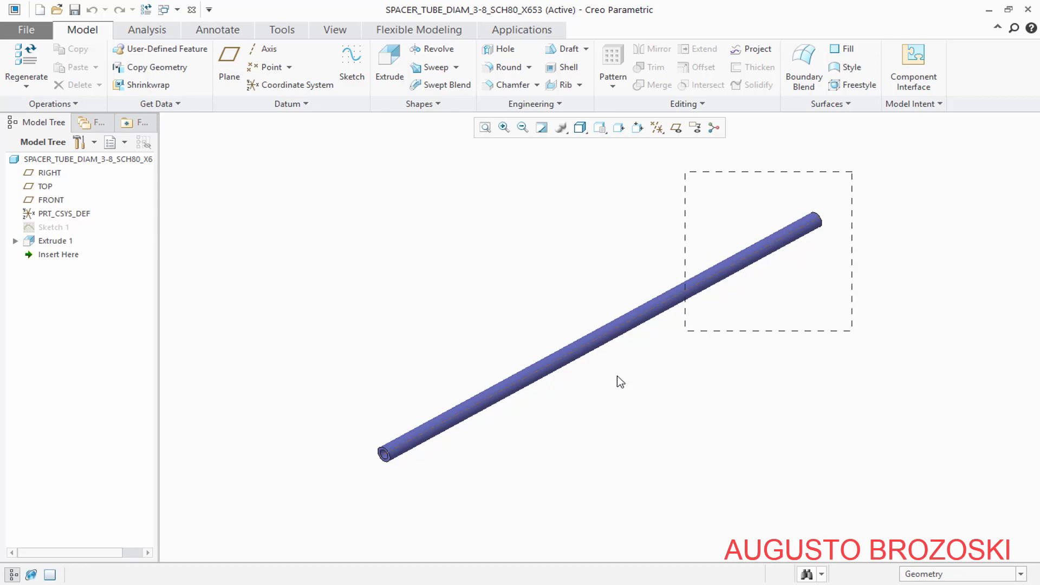
Create a blue appearance with RGB 25.5, 130.5, 191.0 and apply it to the whole X653 spacer tube
drag(621, 382, 343, 529)
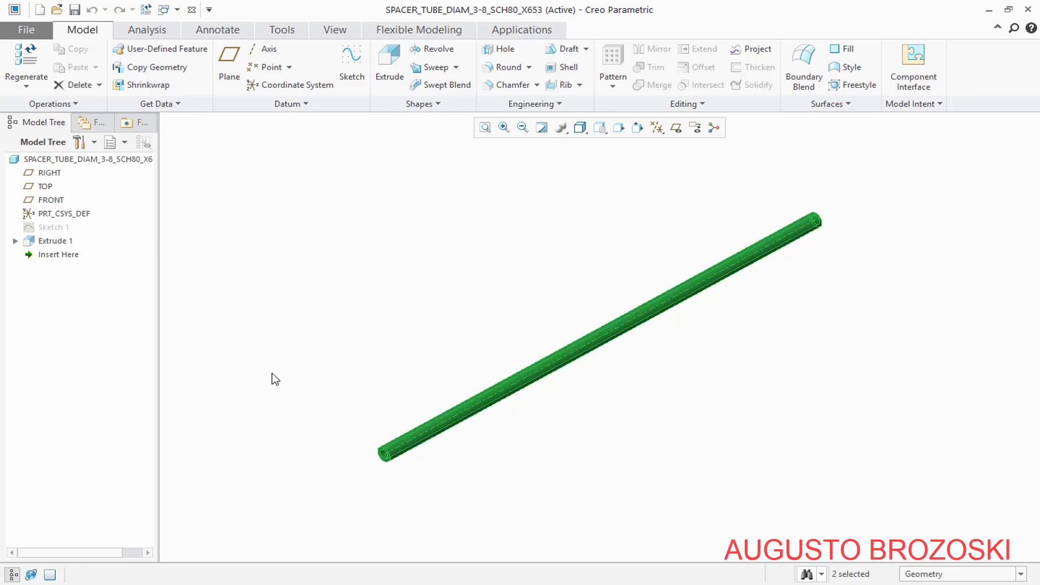
click(334, 35)
click(153, 83)
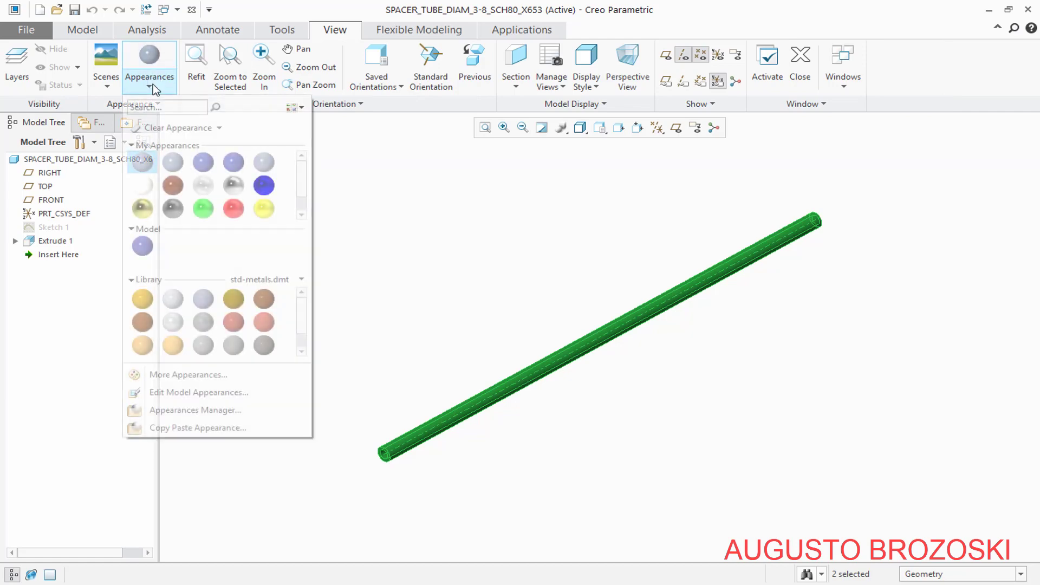
click(193, 376)
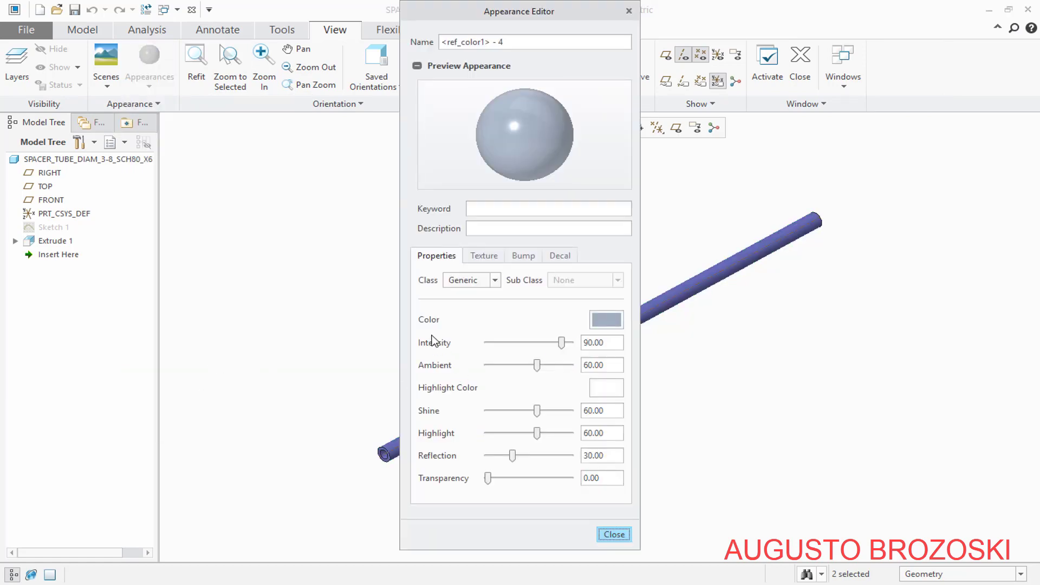
click(607, 320)
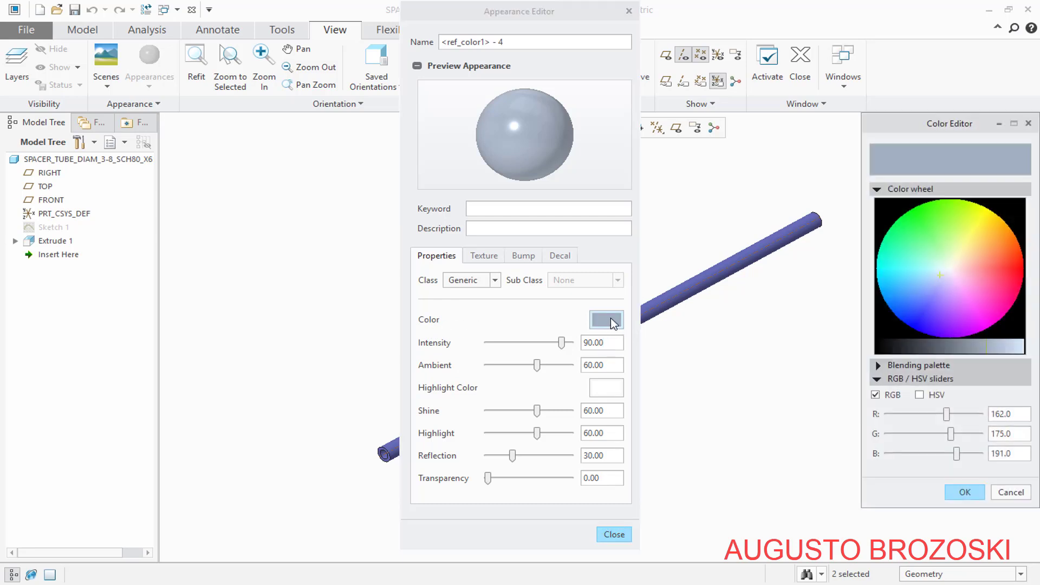
click(891, 292)
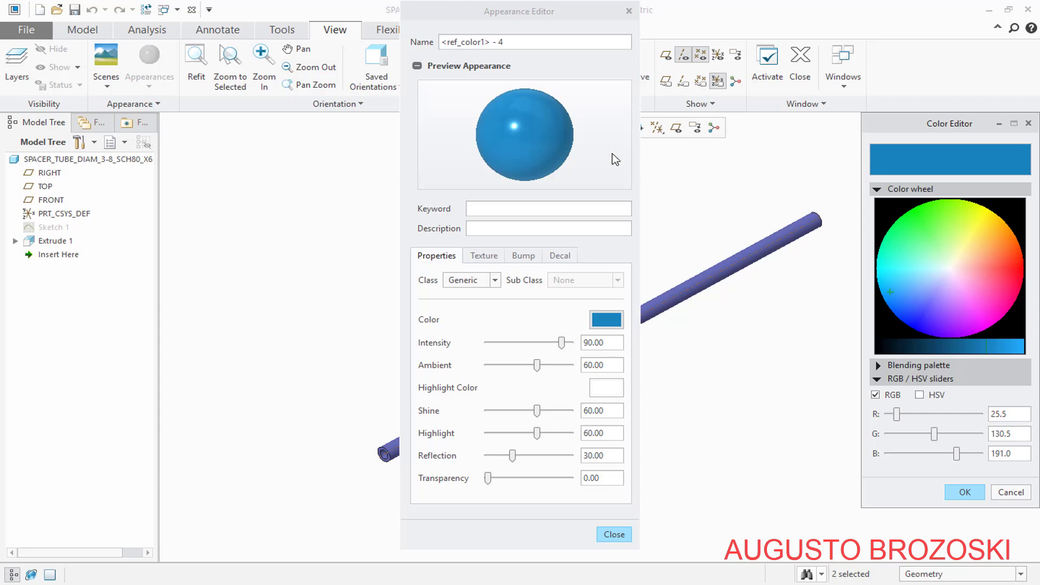
click(956, 492)
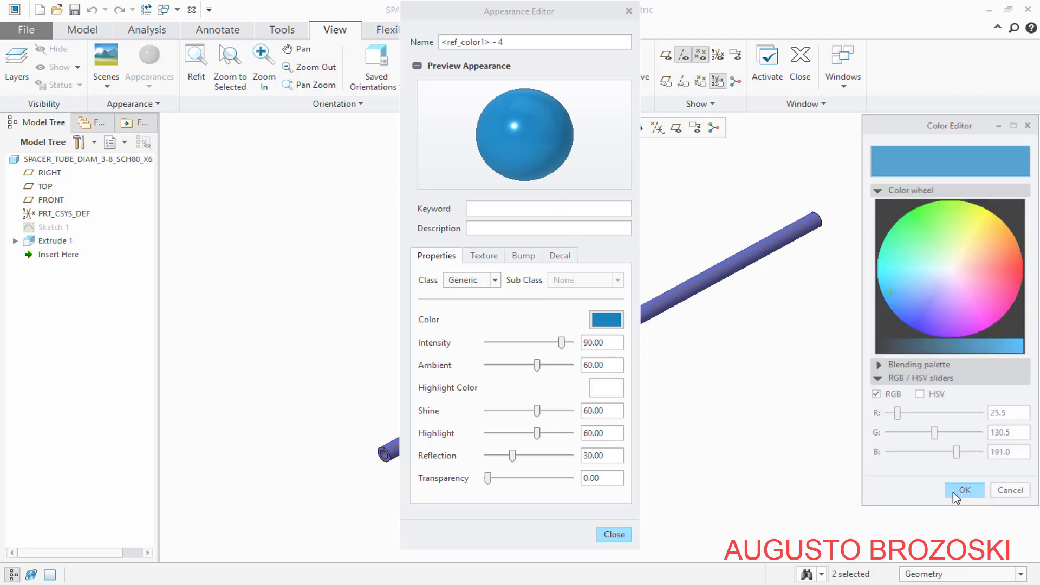
click(614, 535)
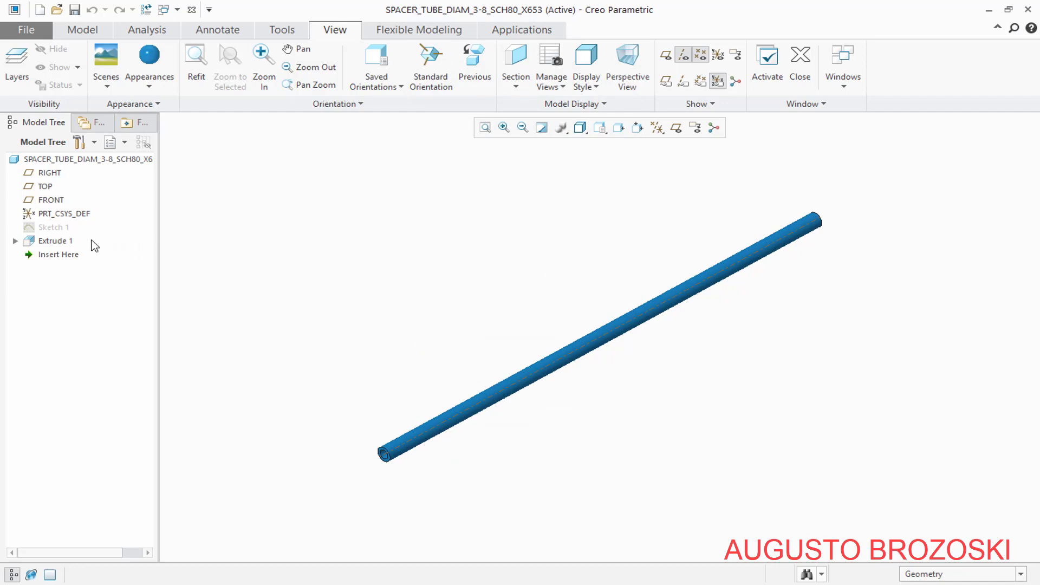
Redefine the X653 spacer tube's extrusion with a depth of 653.2 mm and save the part
click(50, 244)
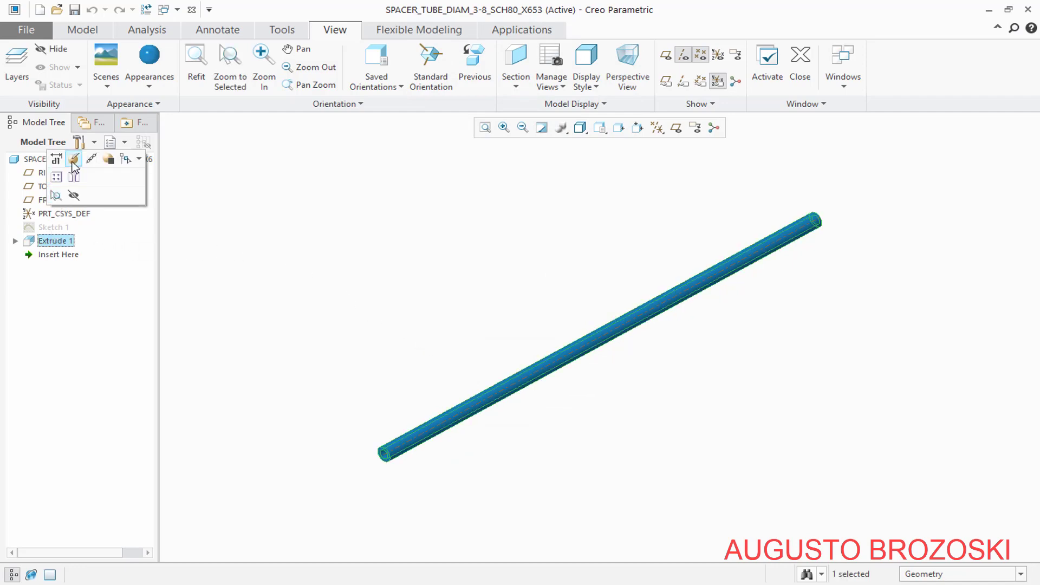
click(73, 157)
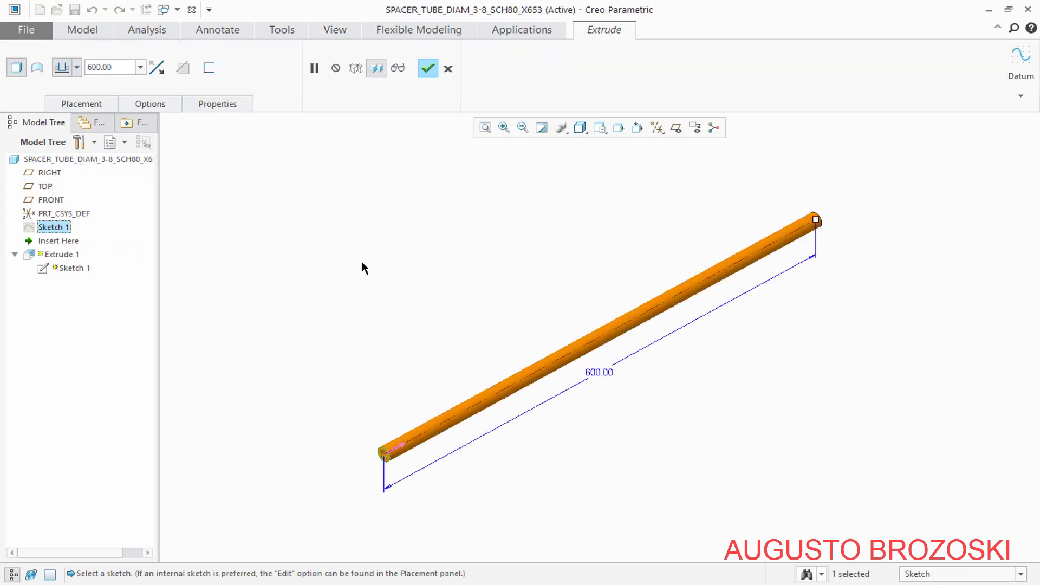
double_click(117, 71)
text(653.2)
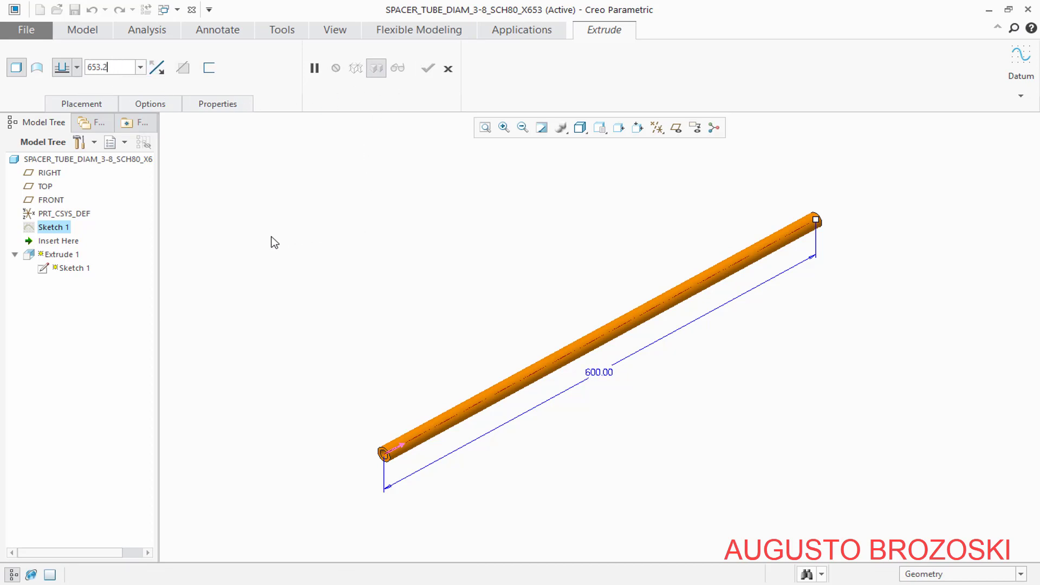
key(Return)
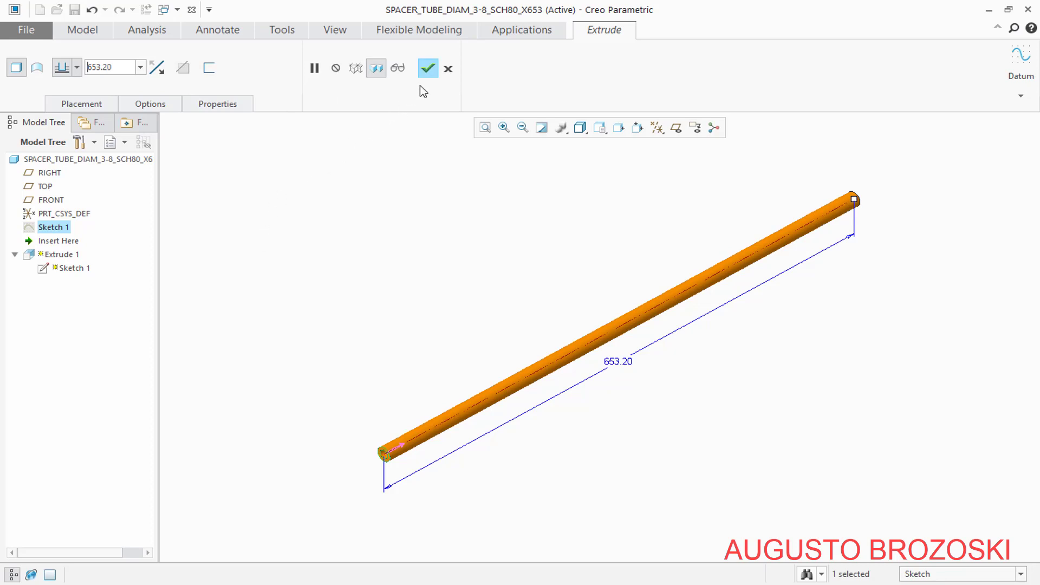
click(428, 69)
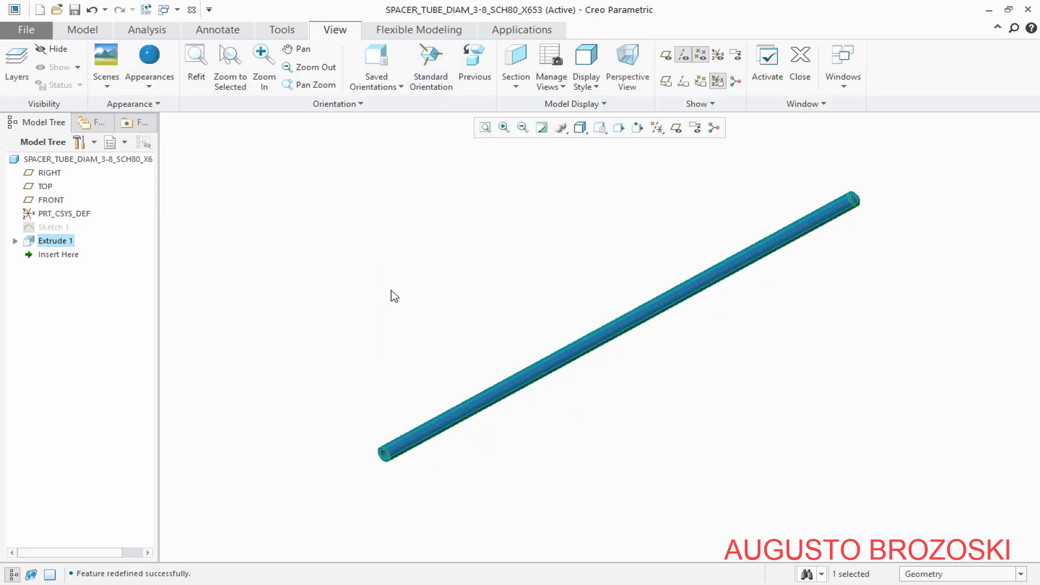
click(75, 10)
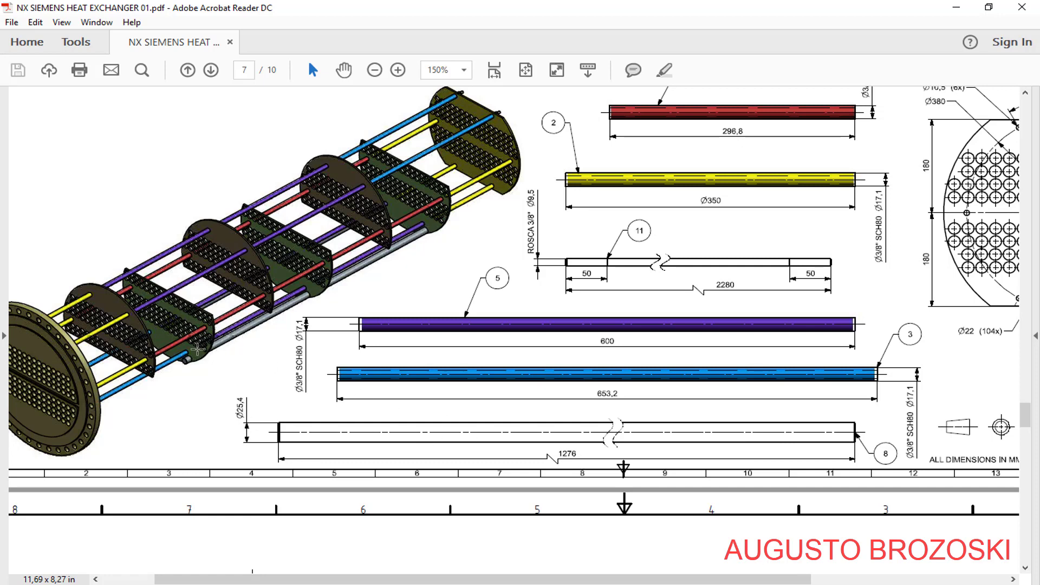
Consult the parts list on page 6 of the PDF drawing, return to Creo Parametric and start naming a new solid part for the tie rod
scroll(681, 269, up, 15)
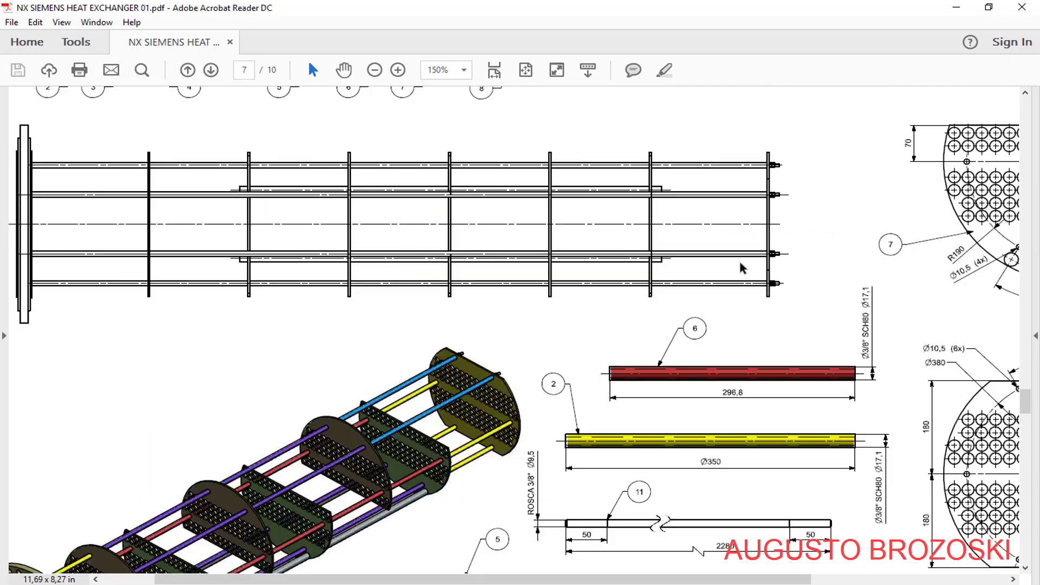
scroll(729, 286, up, 5)
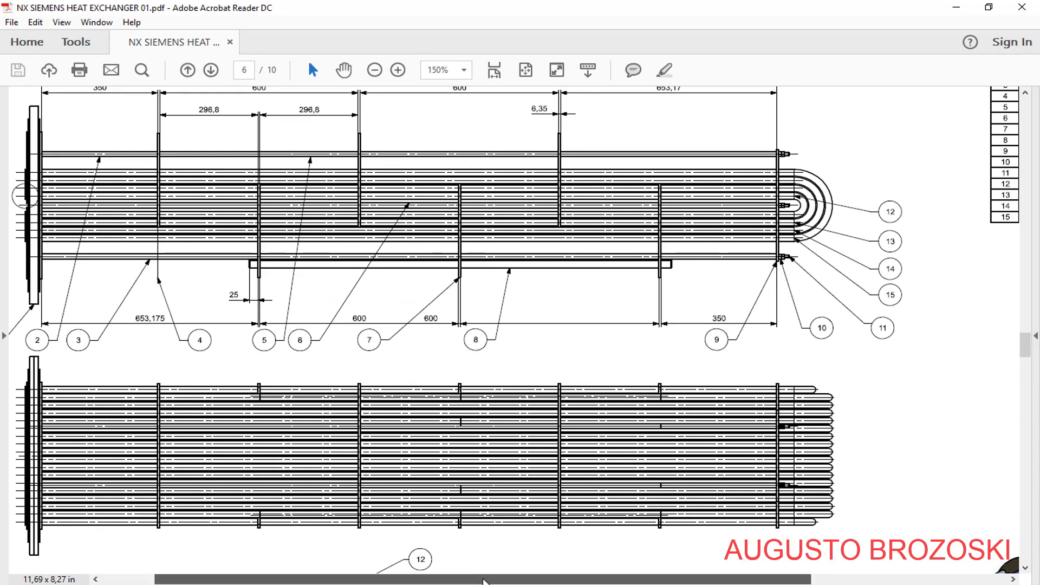
drag(485, 579, 679, 580)
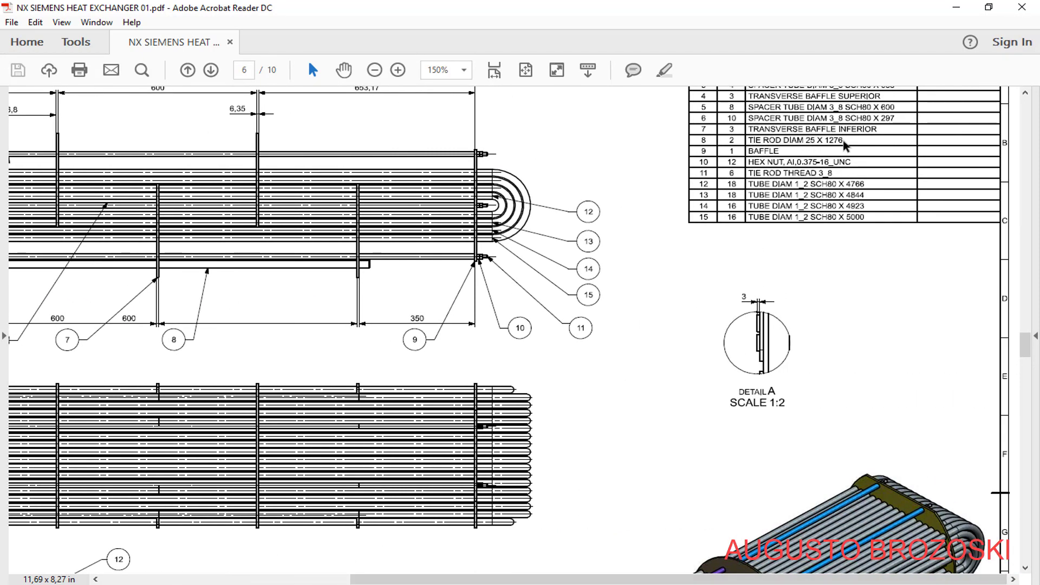
click(956, 7)
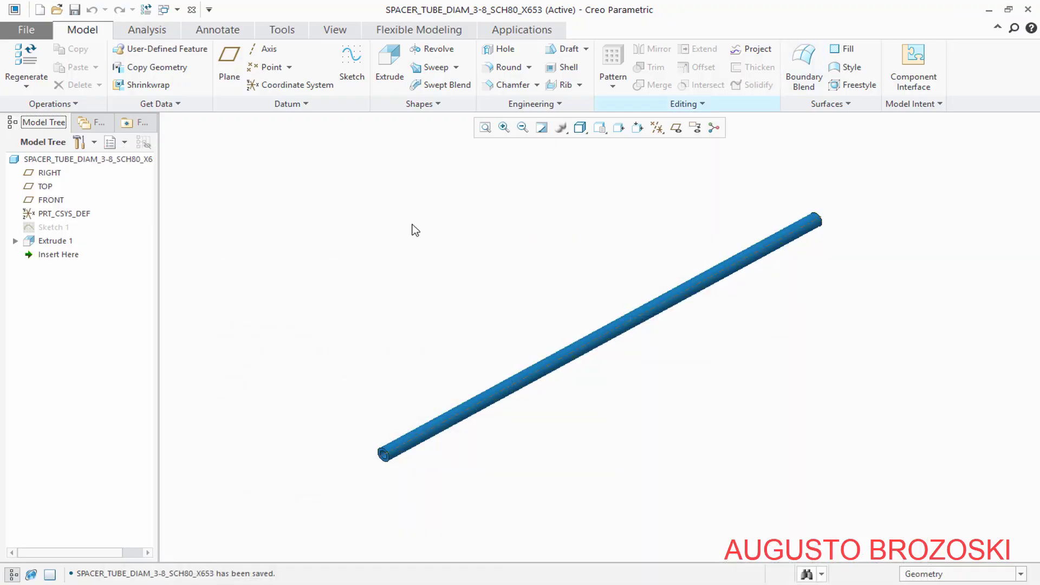
click(39, 9)
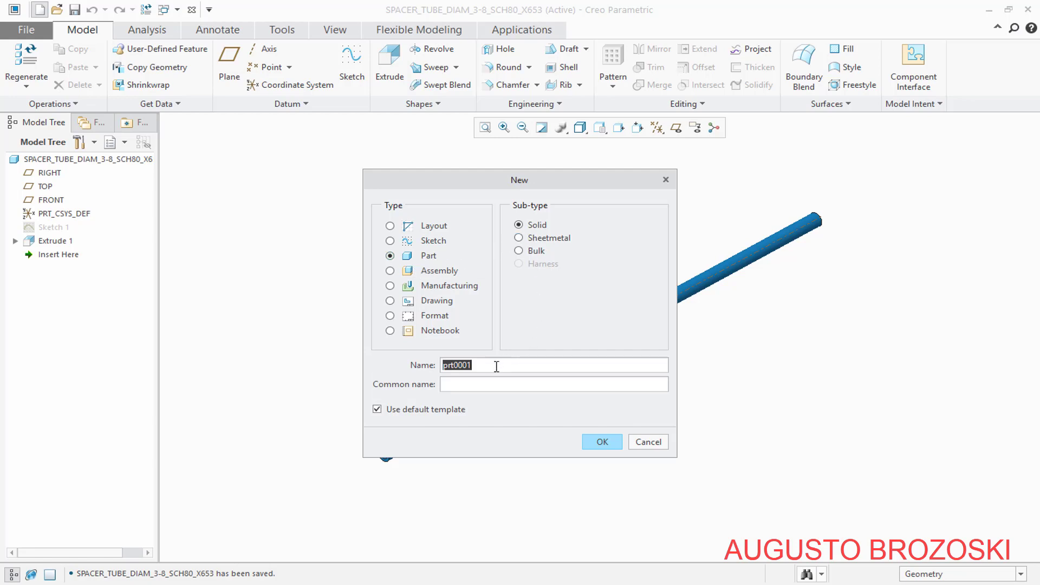
text(TIE_ROD_DIAM_25_X_1276)
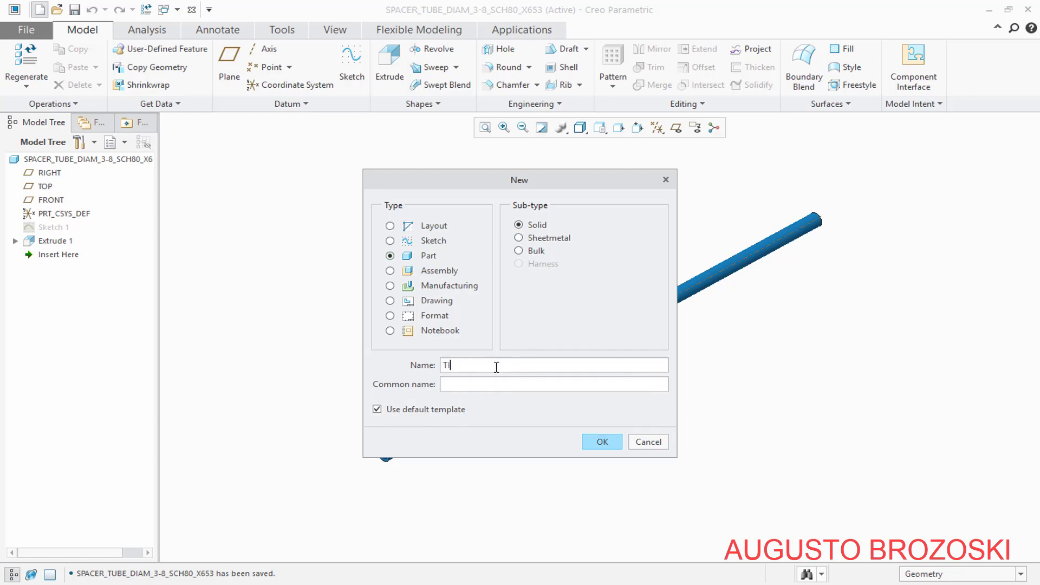
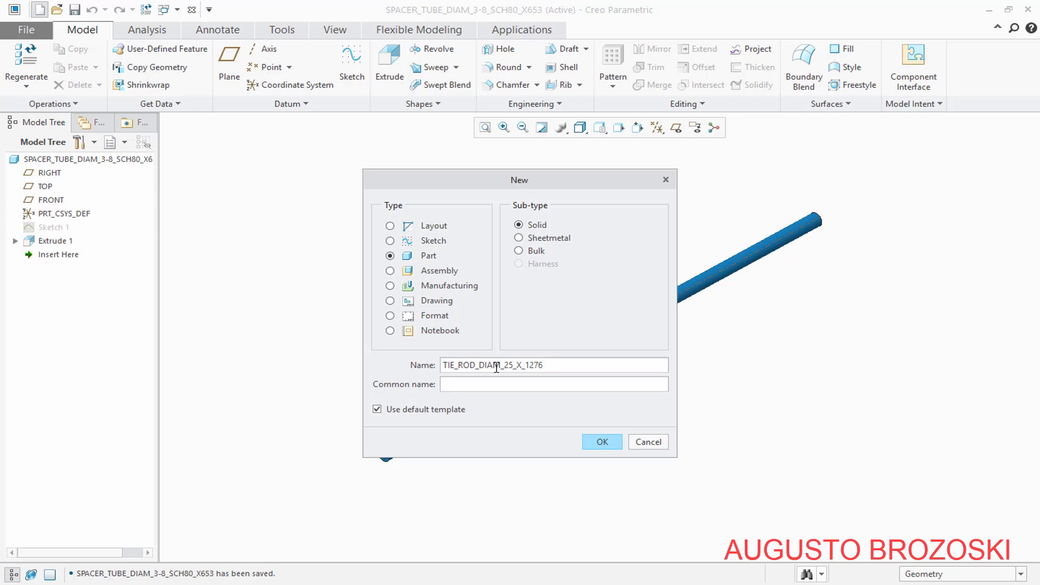
Check the tie rod's designation in the PDF parts list and create solid part TIE_ROD_DIAM_25_X_1276 from the mmns_part_solid template
key(alt+Tab)
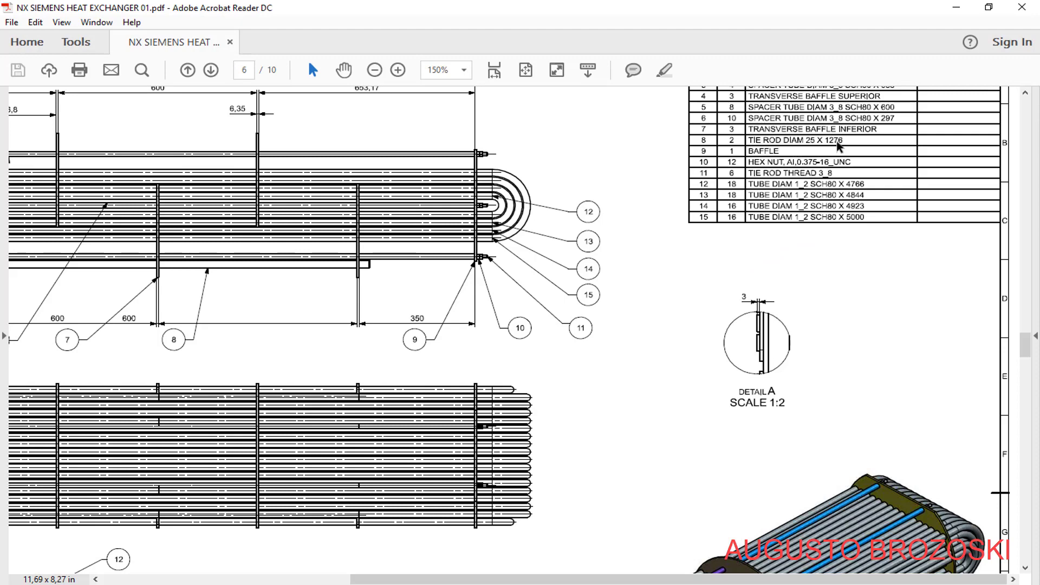
click(956, 7)
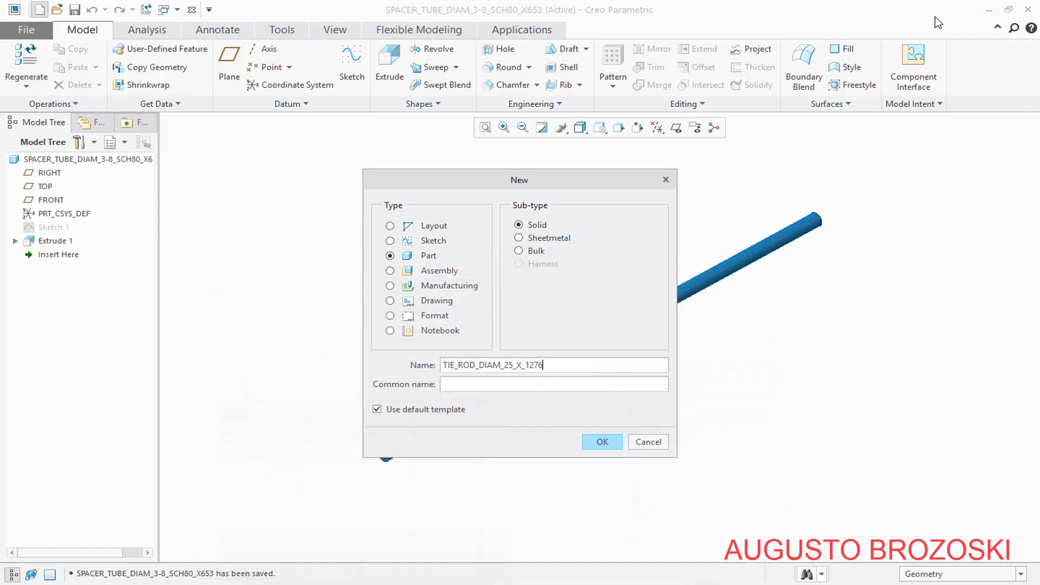
click(376, 411)
click(601, 442)
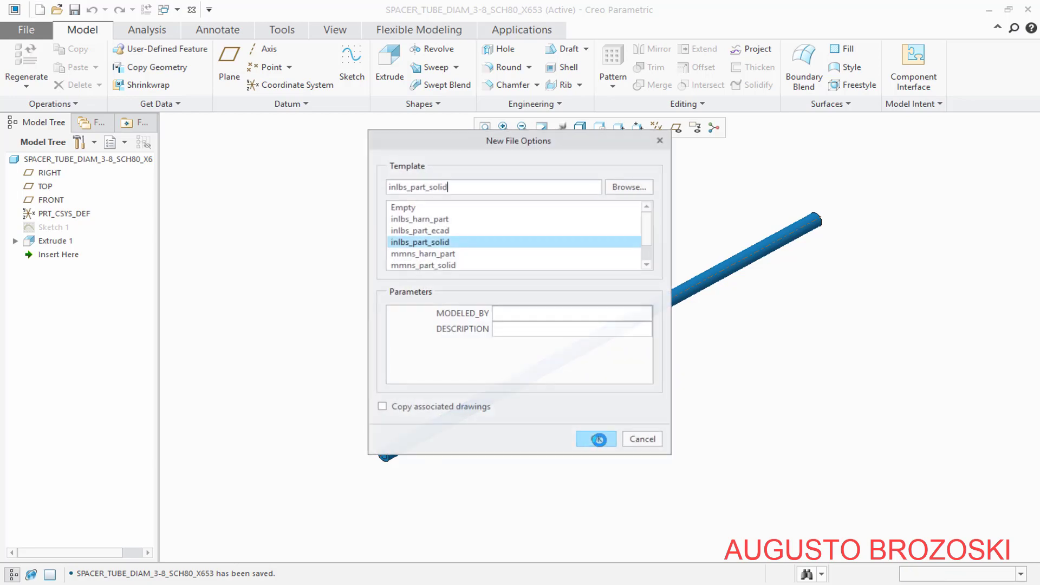
click(425, 265)
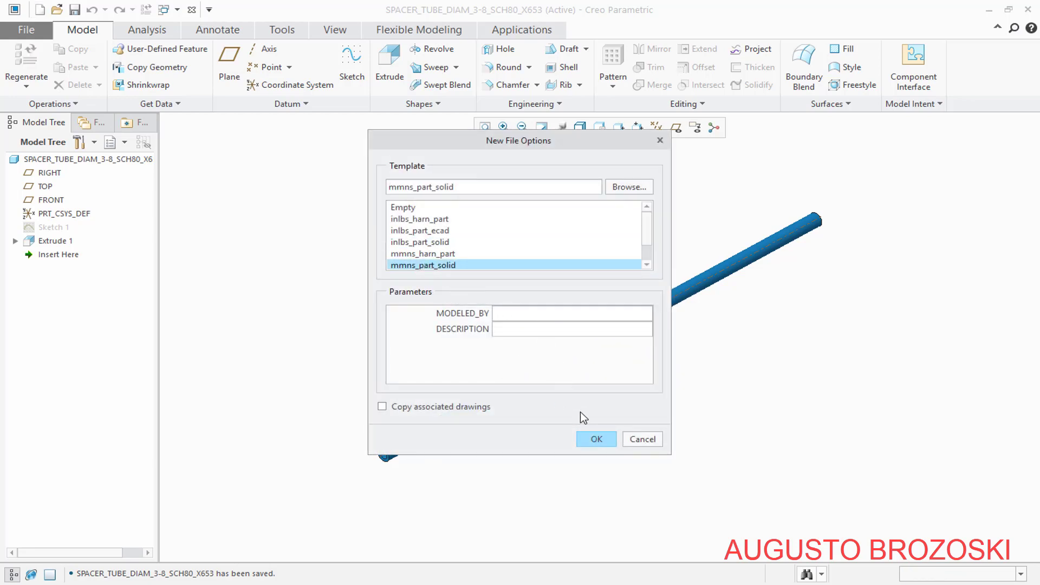
click(596, 440)
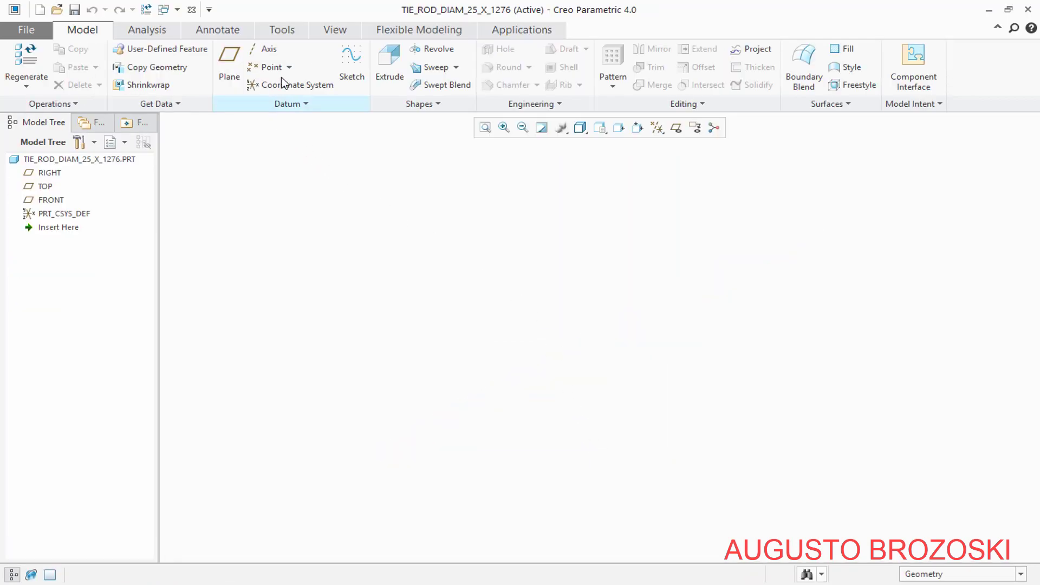
Start a sketch on the FRONT datum plane with RIGHT as the orientation reference, and orient the sketching plane parallel to the screen
click(345, 69)
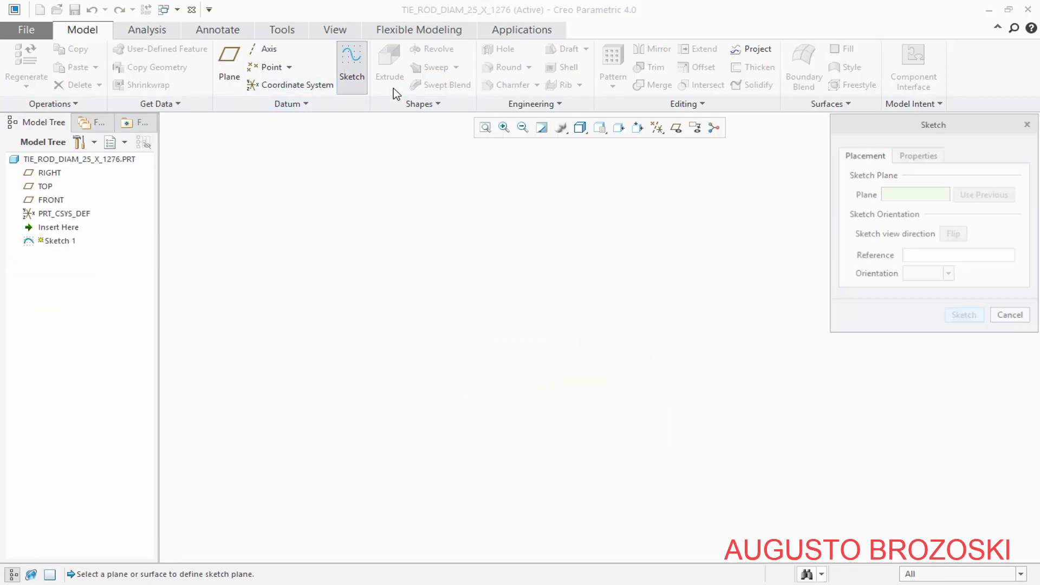
click(677, 129)
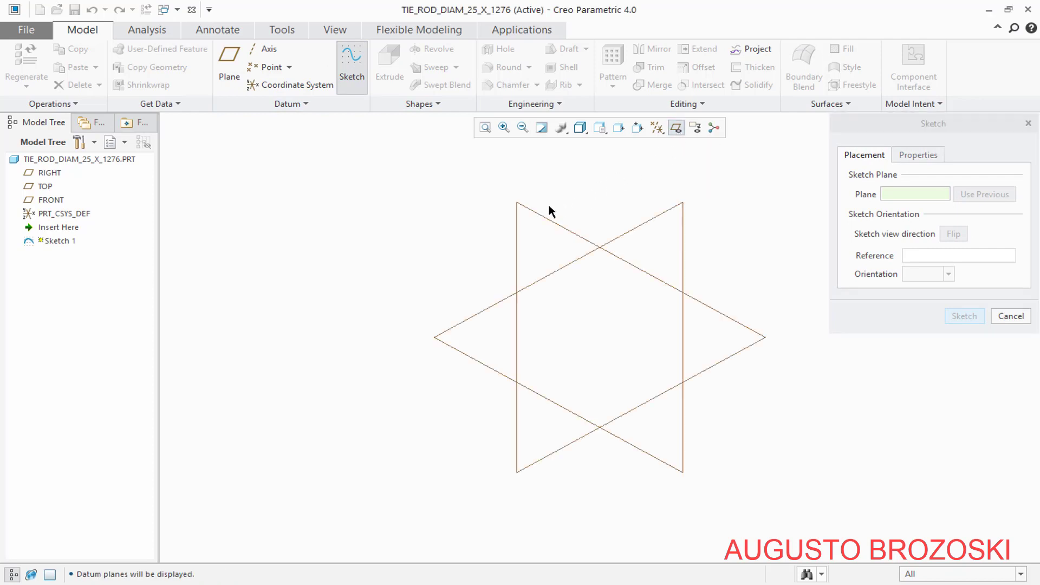
click(537, 212)
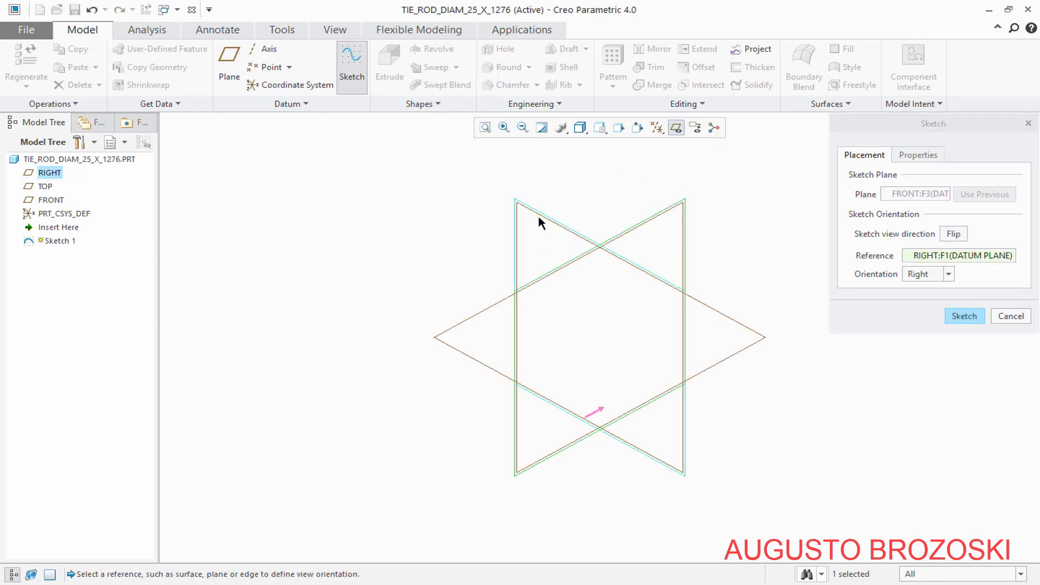
click(958, 315)
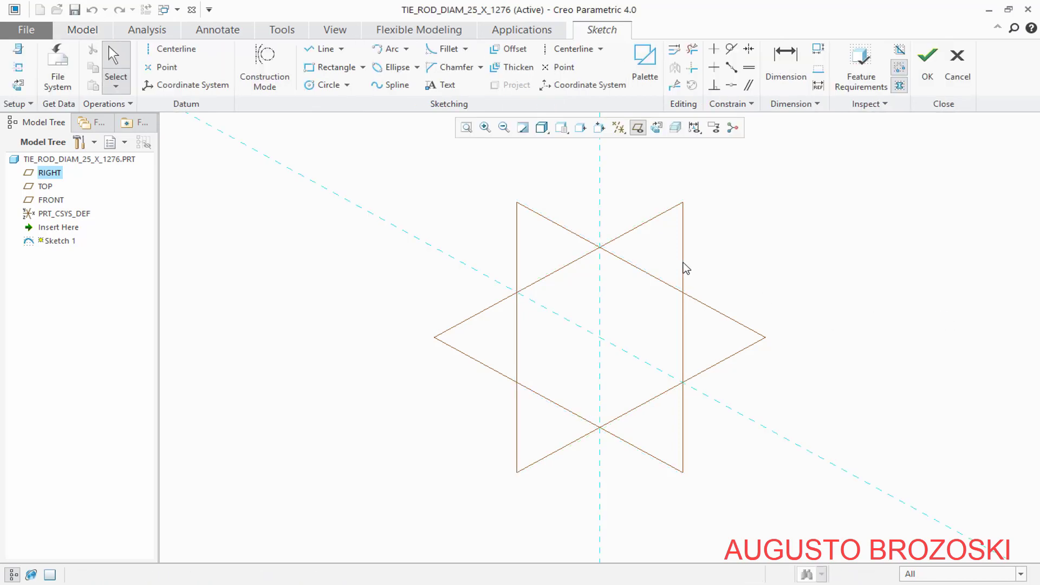
click(637, 128)
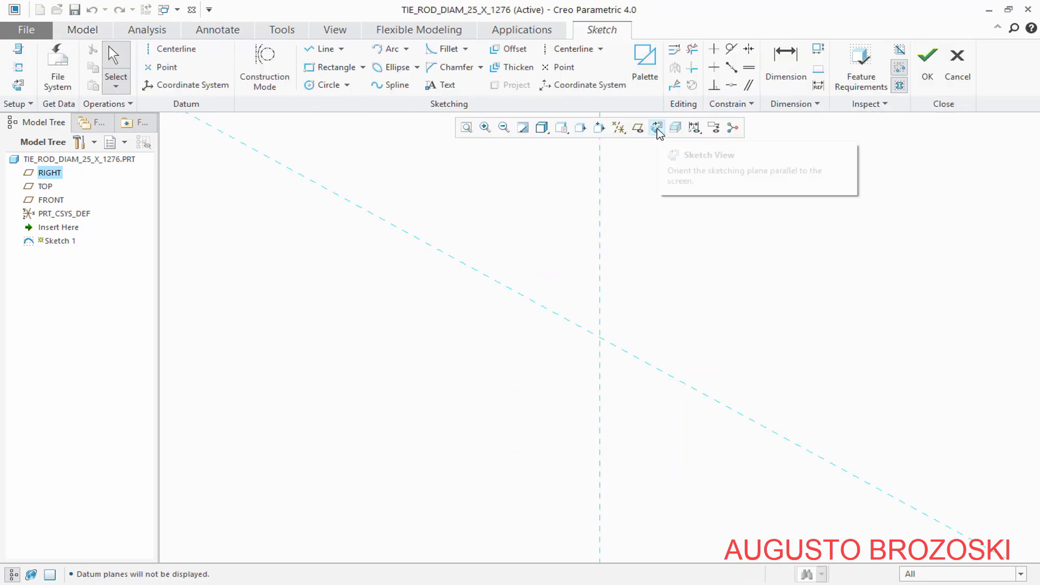
click(657, 129)
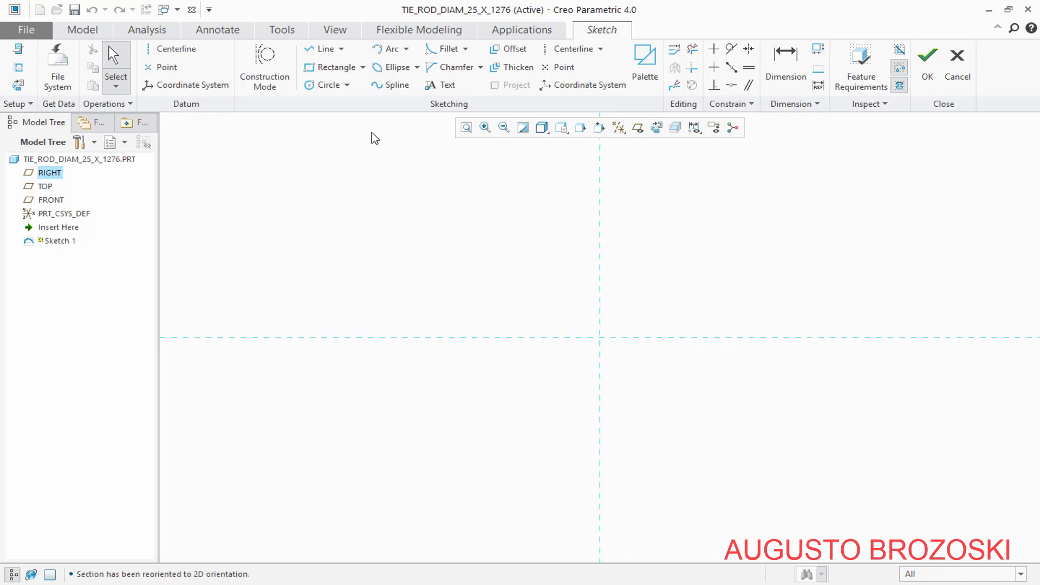
Sketch a circle centred on the intersection of the reference lines and set its diameter to 25.4 mm
click(327, 85)
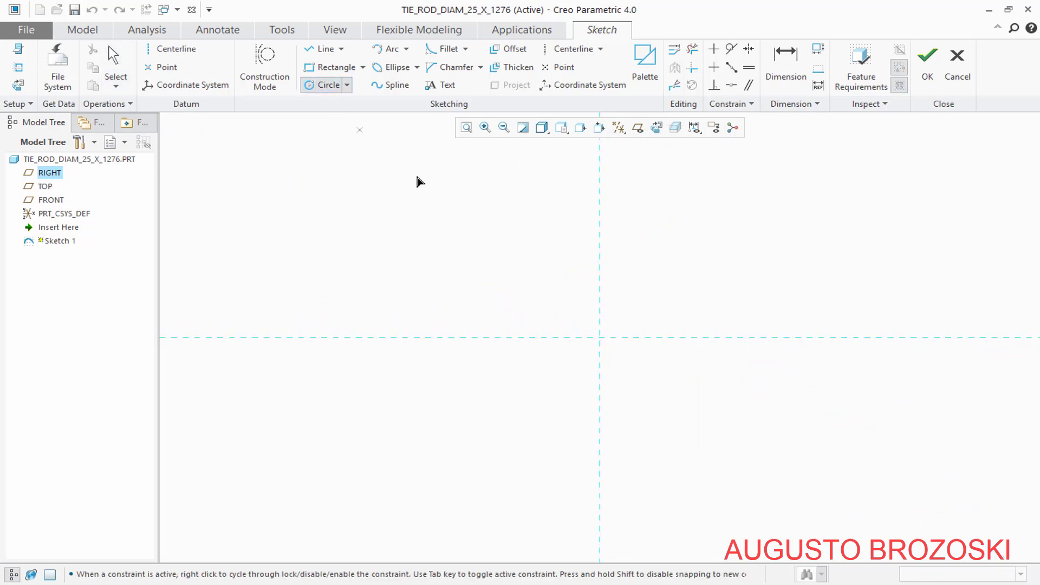
click(599, 338)
click(614, 325)
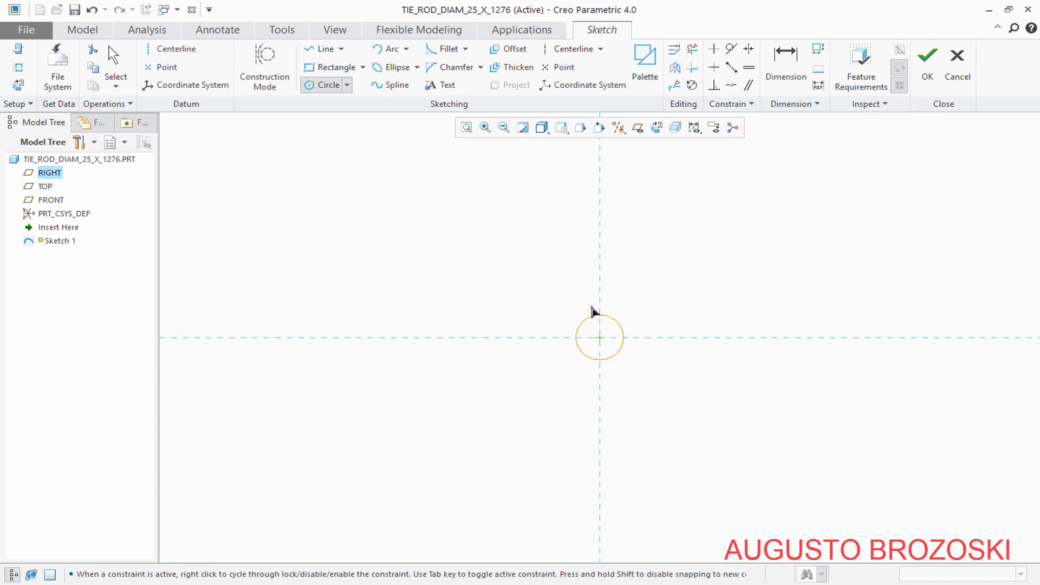
middle_click(629, 298)
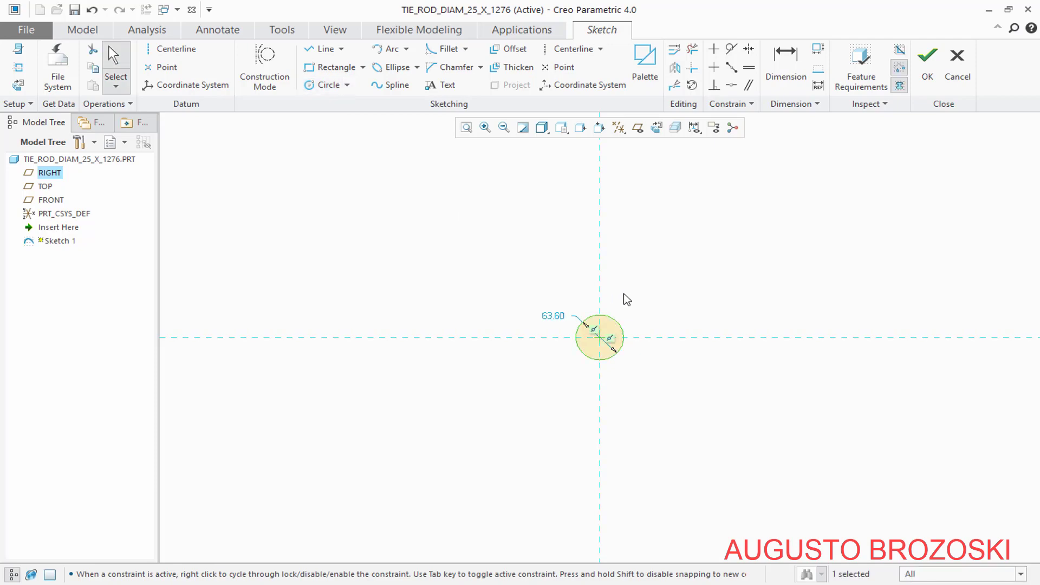
double_click(551, 316)
text(25.4)
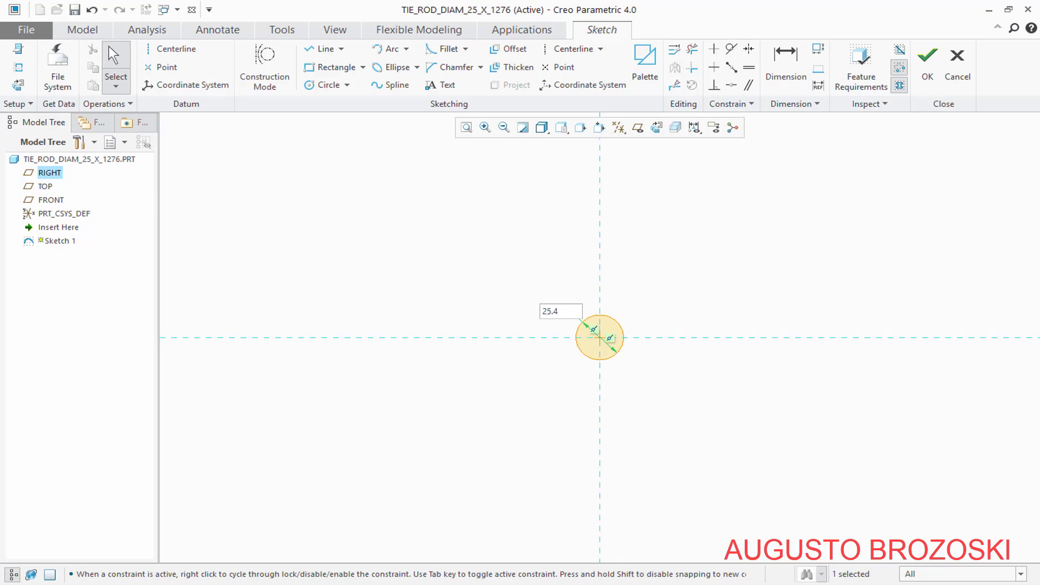
Consult the tie rod's dimensions on page 7 of the PDF drawing, return to Creo Parametric and finish the circle sketch
click(417, 584)
scroll(436, 445, down, 8)
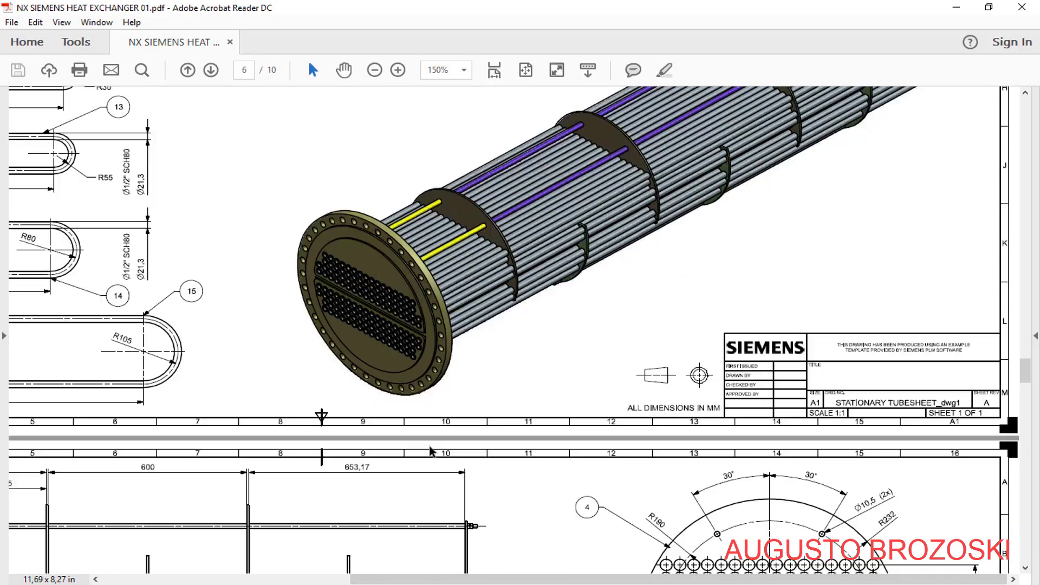
scroll(430, 451, down, 12)
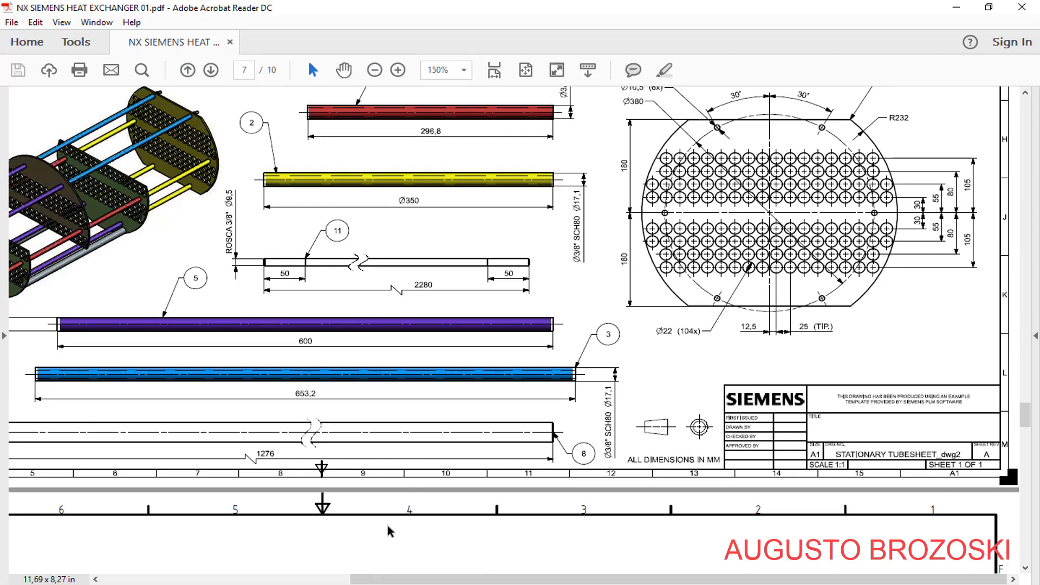
drag(422, 575, 308, 575)
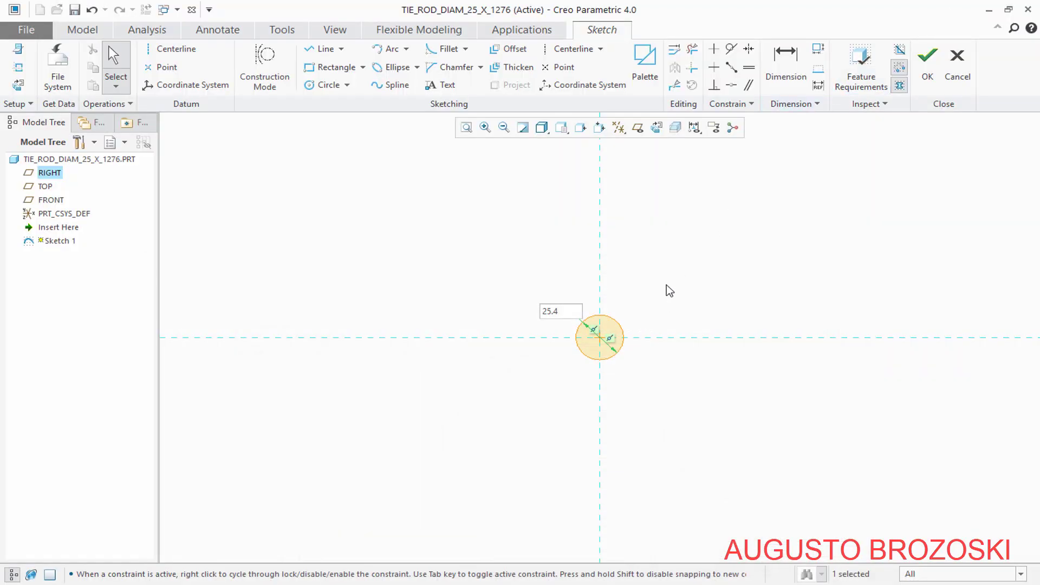
click(927, 70)
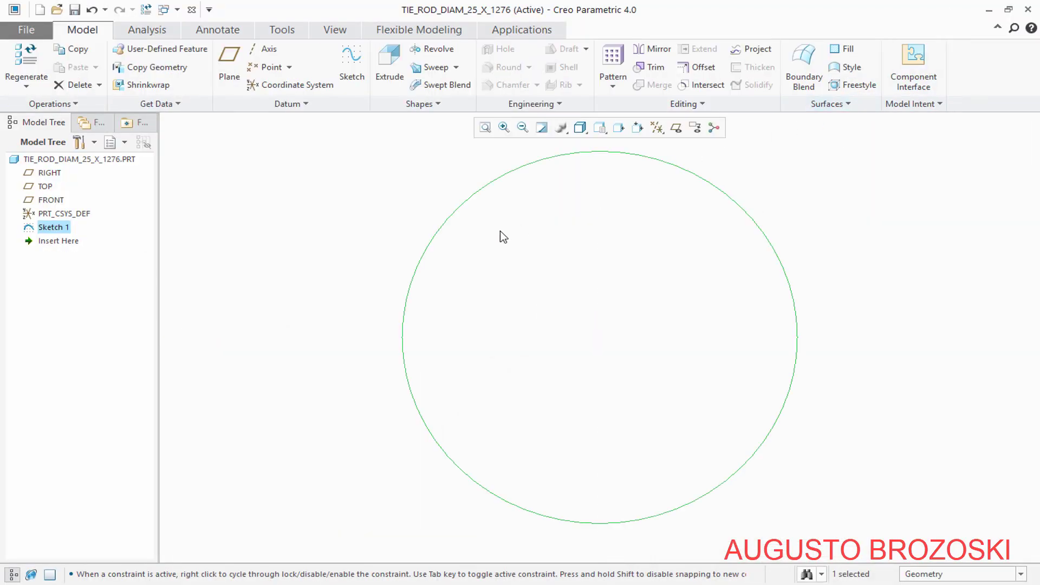
Extrude the circle symmetrically about the sketch plane to a total depth of 1276 mm
click(599, 127)
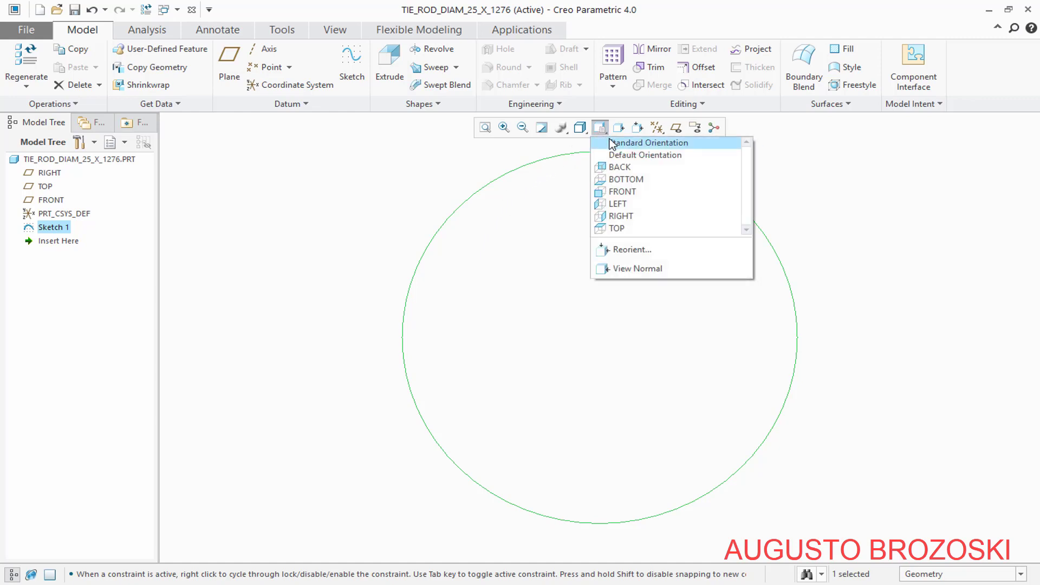
click(634, 142)
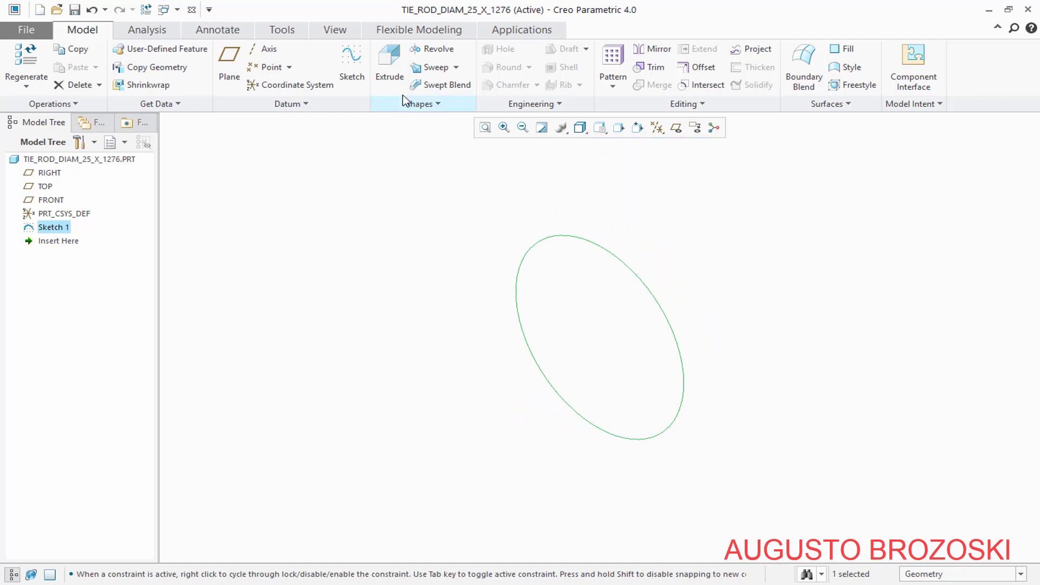
click(393, 64)
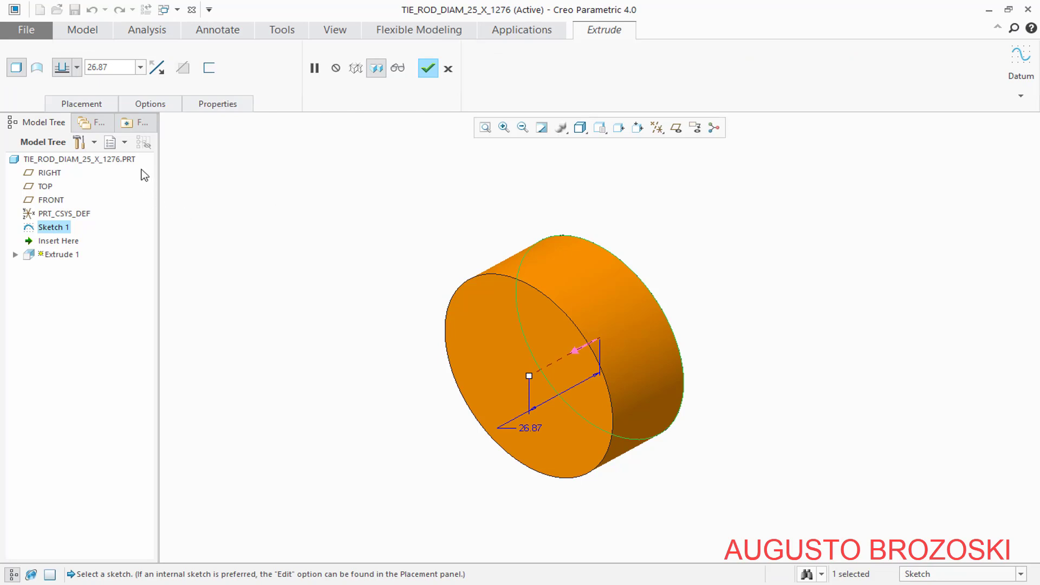
click(117, 67)
text(1)
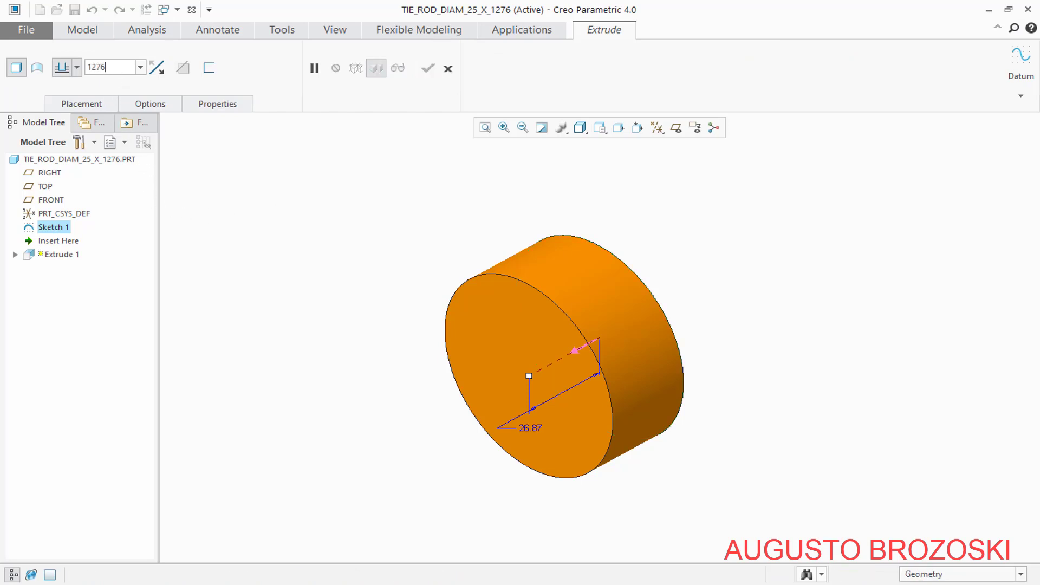
text(276)
key(Return)
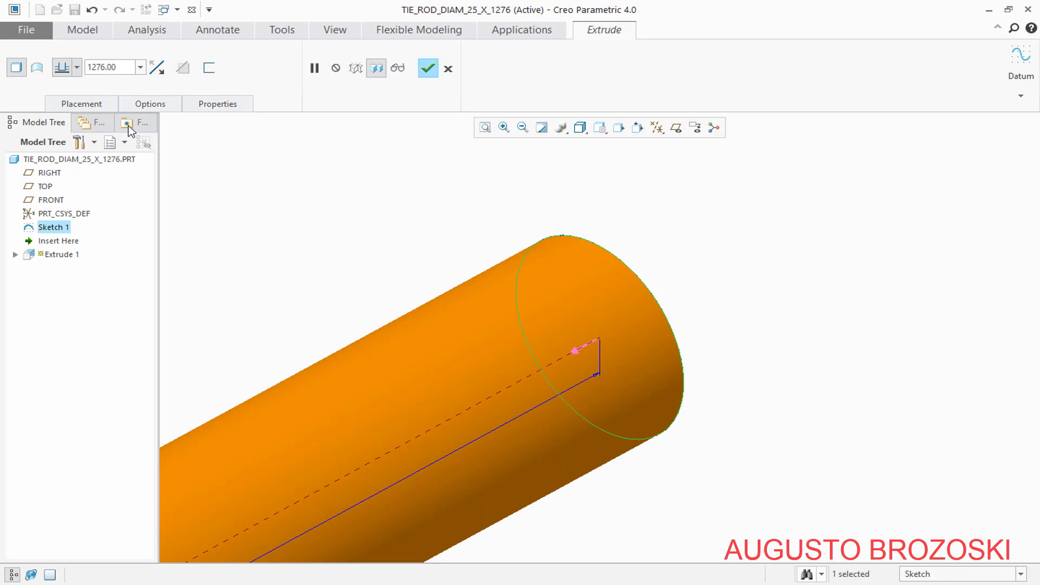
click(79, 69)
click(62, 106)
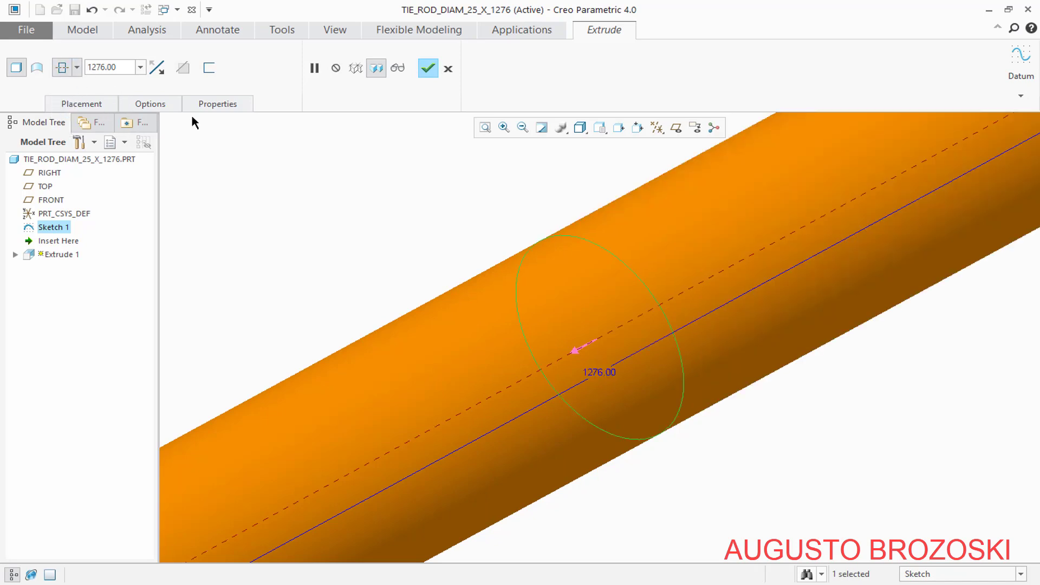
click(486, 129)
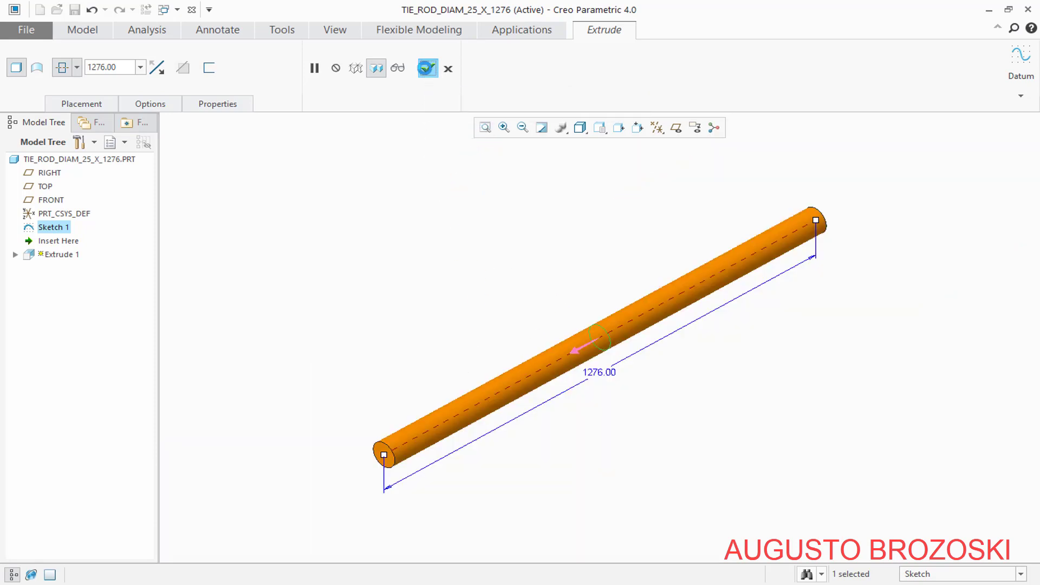
click(428, 68)
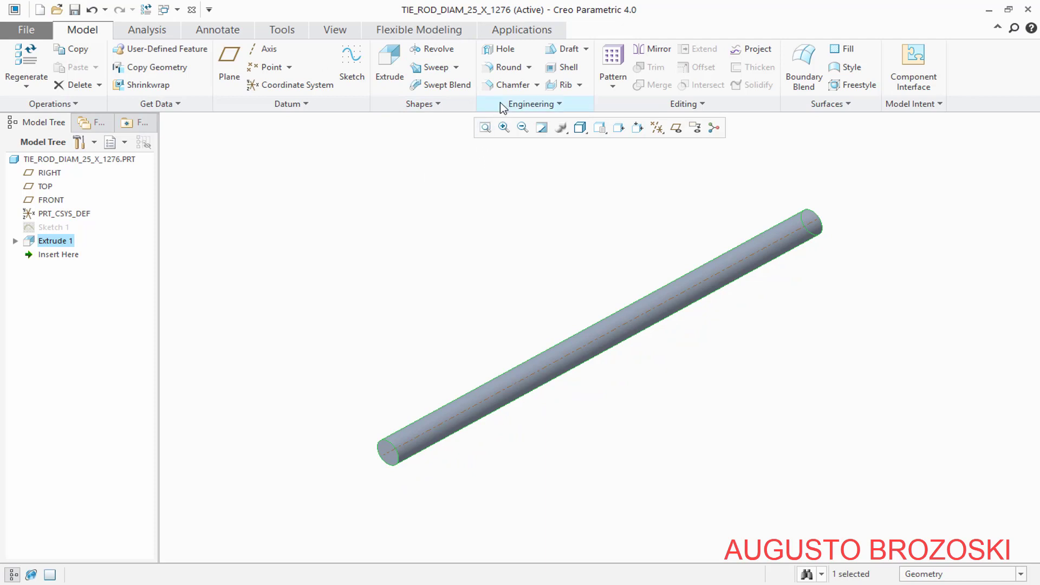
Chamfer the circular edges at both ends of the tie rod with a D x D chamfer of 1 mm
click(506, 87)
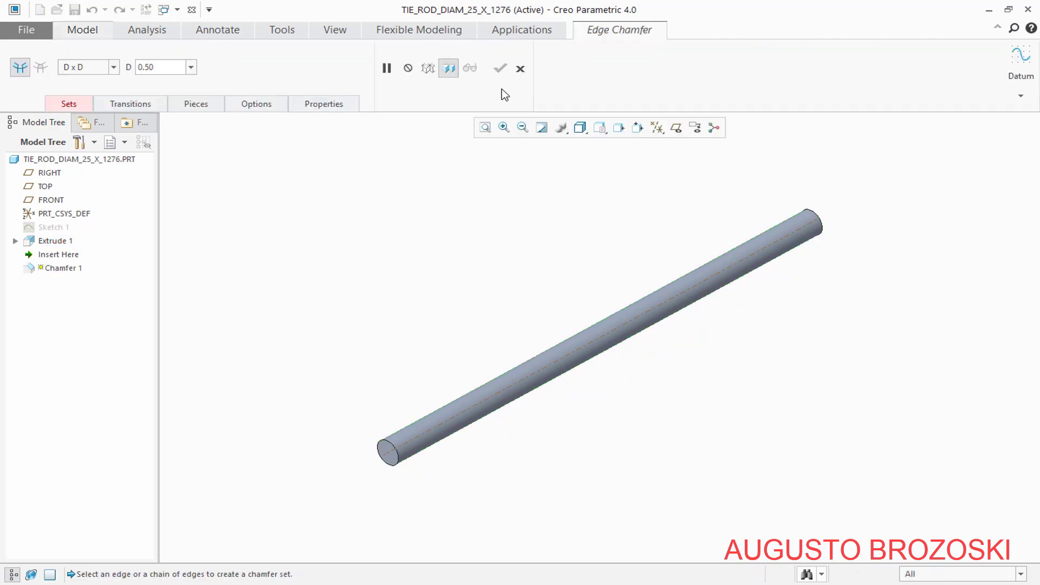
double_click(169, 68)
text(1)
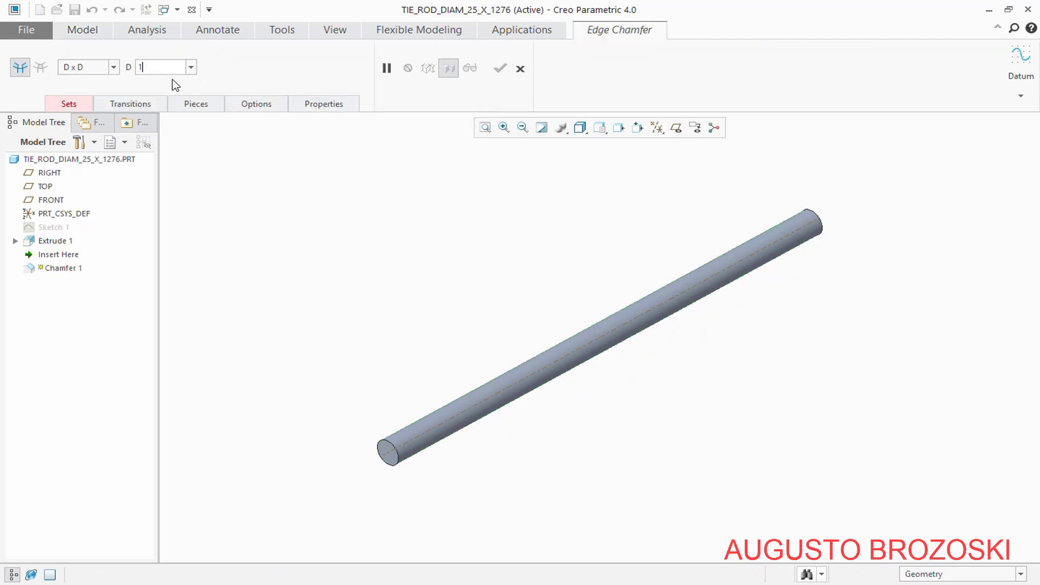
key(Return)
scroll(380, 494, down, 5)
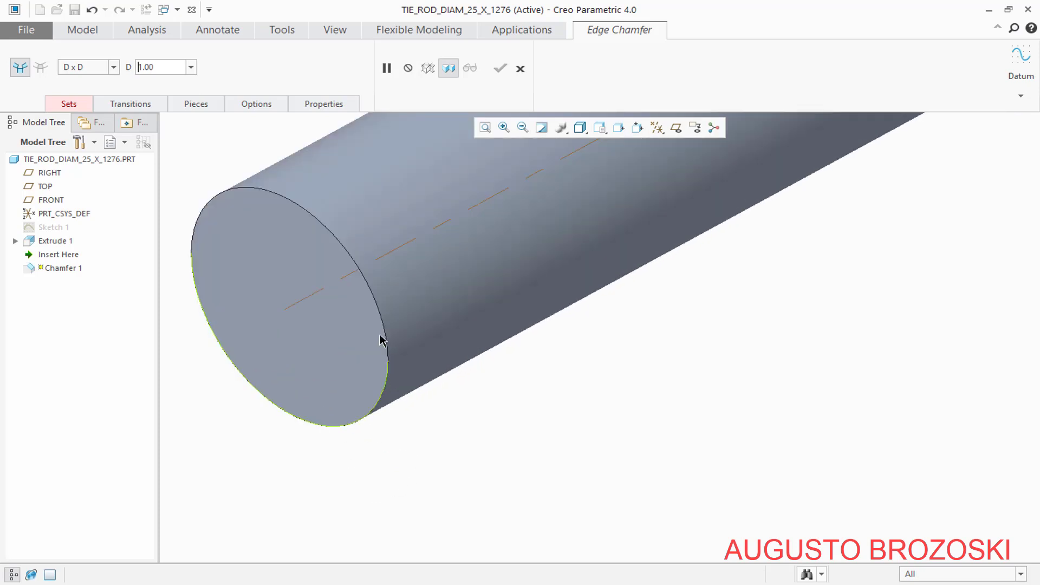
click(371, 298)
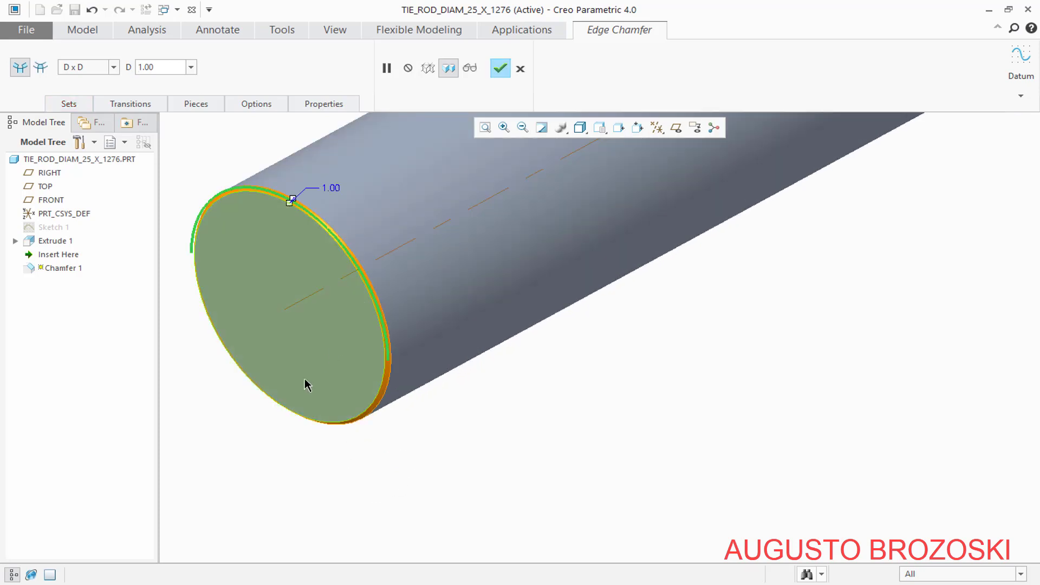
scroll(306, 388, up, 3)
scroll(485, 311, up, 3)
scroll(599, 233, down, 8)
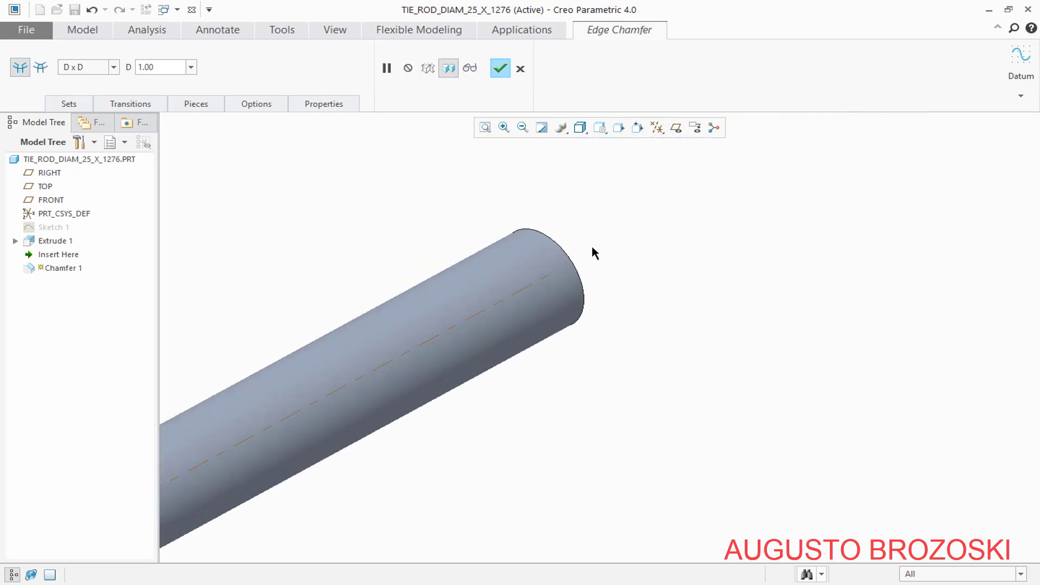
click(479, 229)
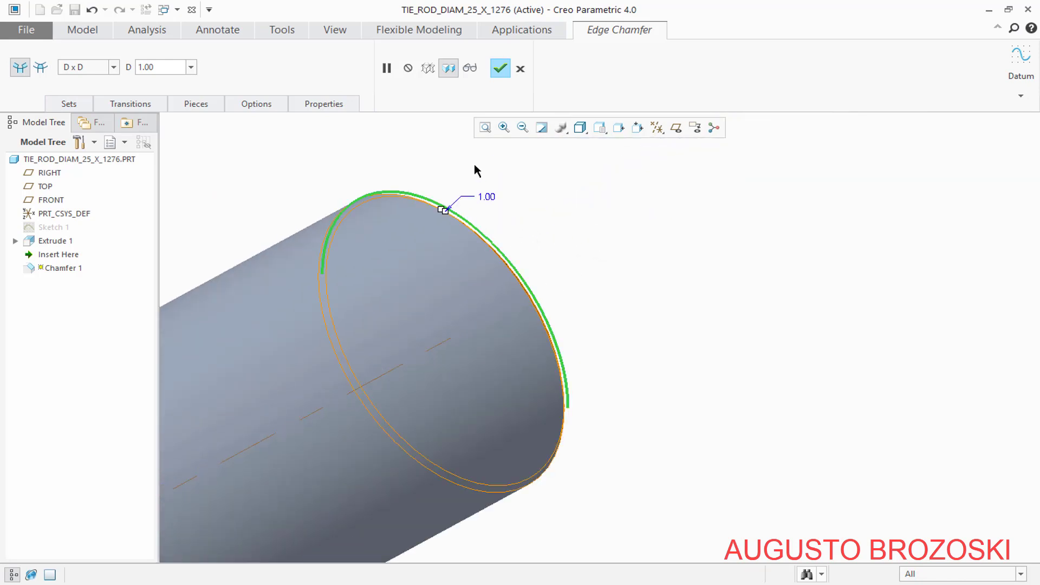
click(500, 68)
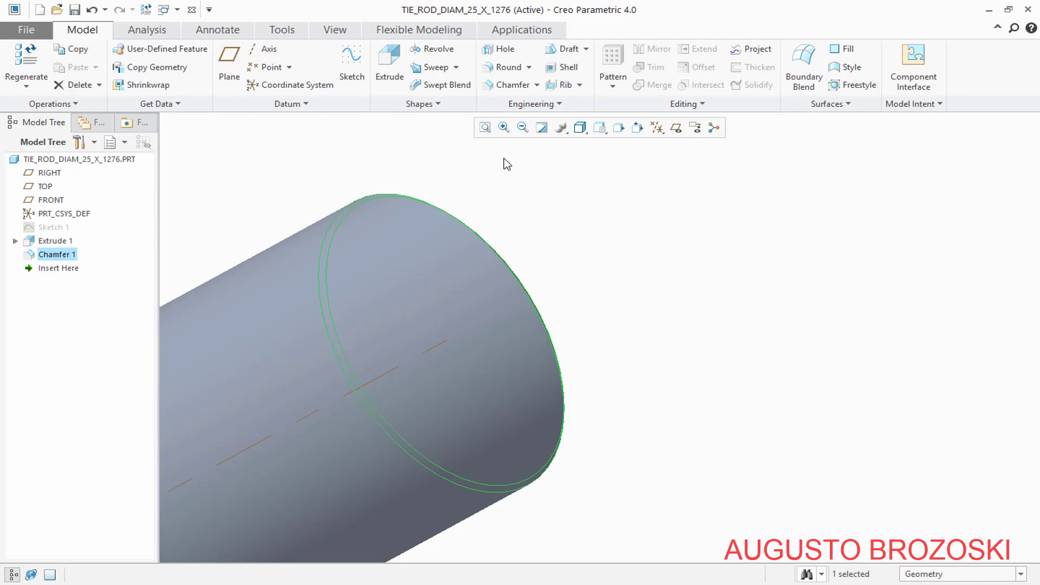
click(486, 128)
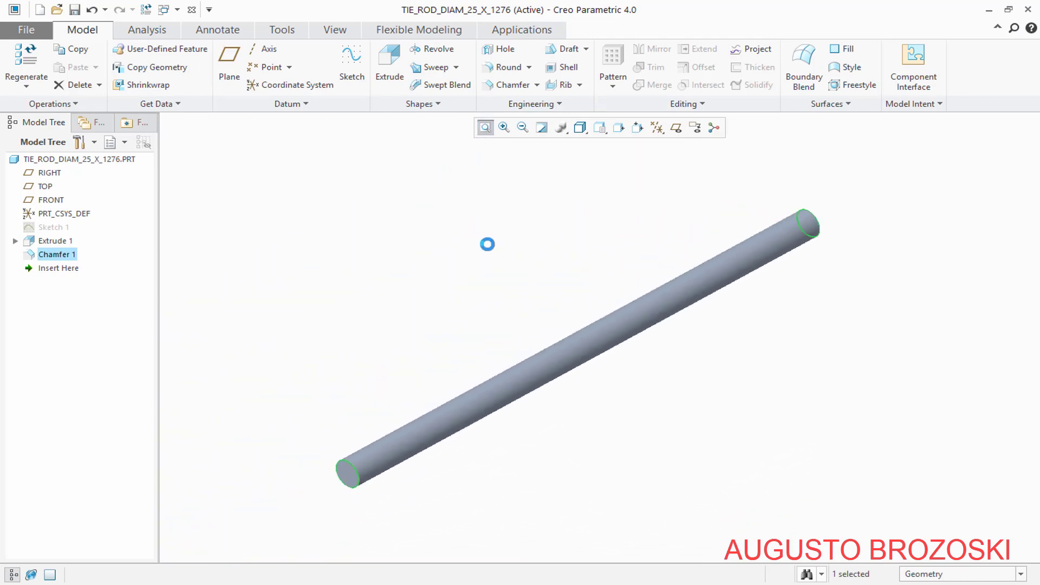
Clear the chamfer selection and save the tie rod part to the CREO Heat Exchanger Video folder
click(497, 269)
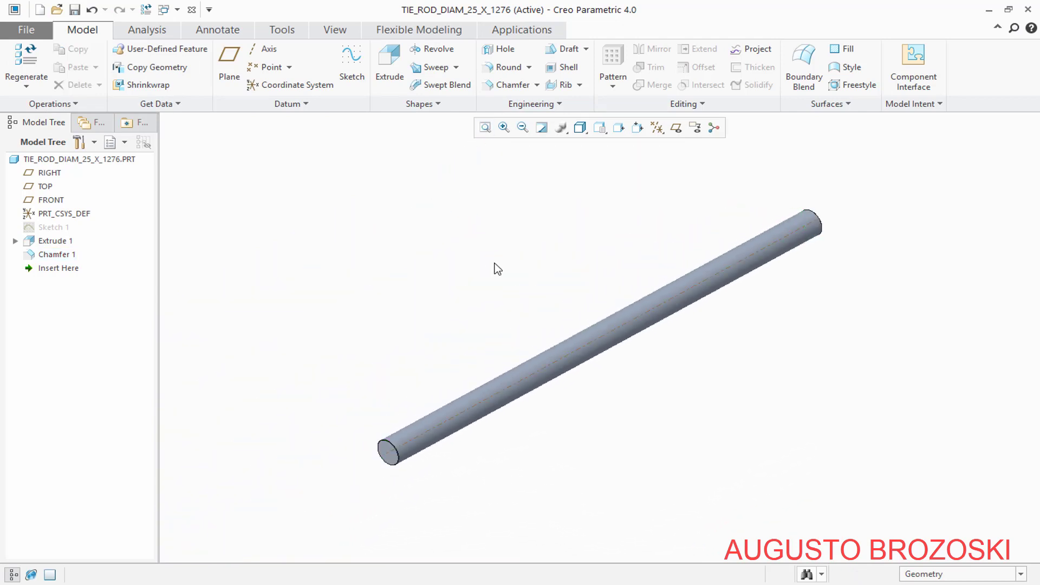
click(75, 10)
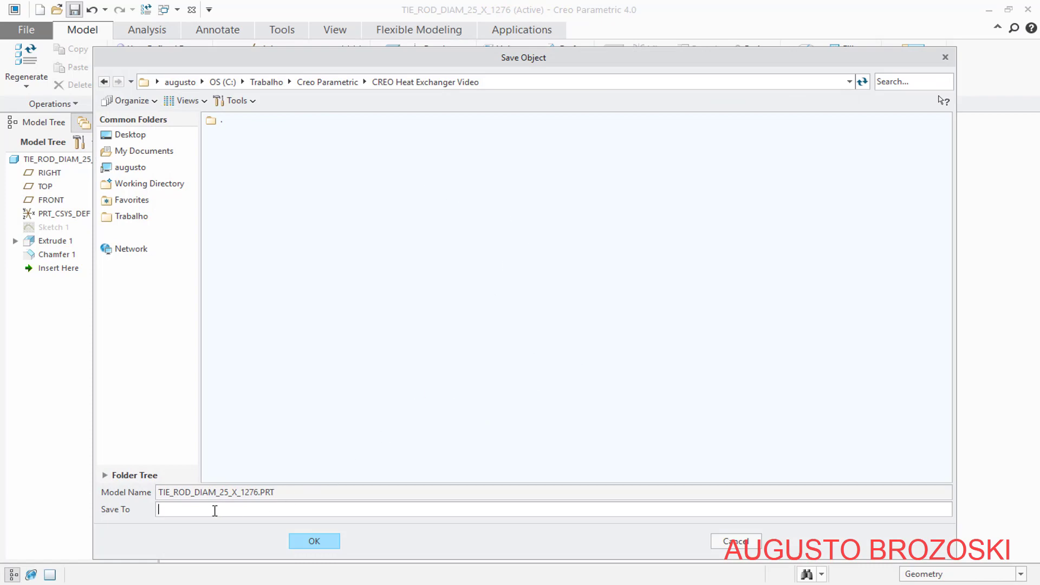
click(303, 540)
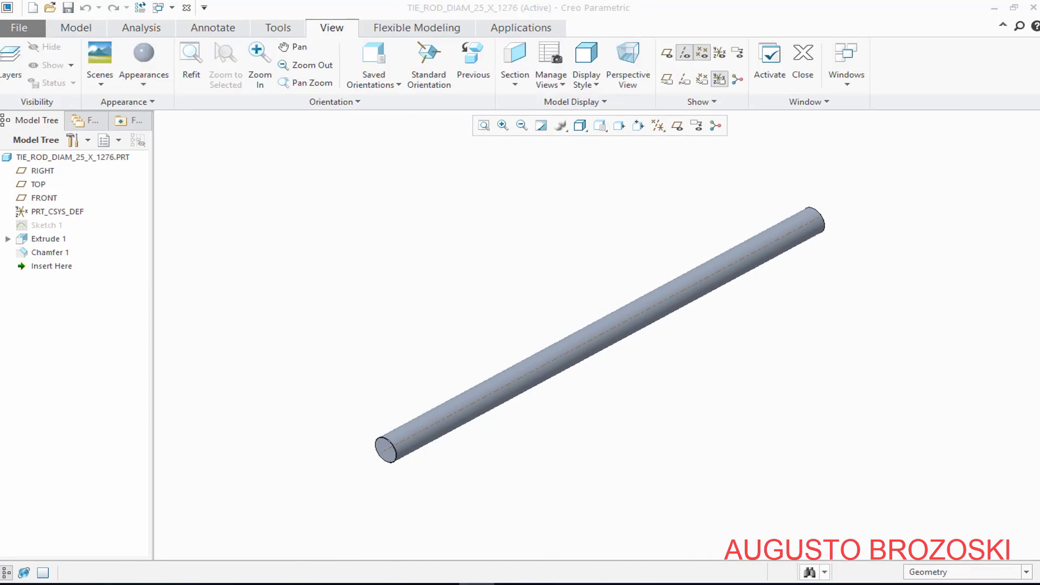
Consult the U-tube dimensions in the heat exchanger PDF and the 1/2" pipe sizes in tubos-tabelas-e-catalogos.pdf, returning to Creo Parametric
click(404, 584)
click(344, 525)
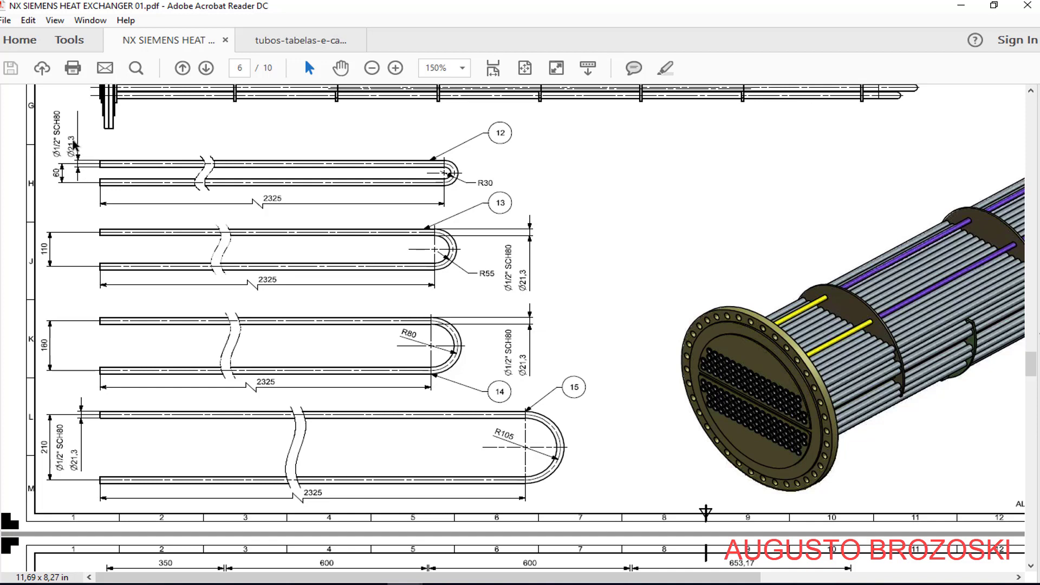
mouse_move(407, 575)
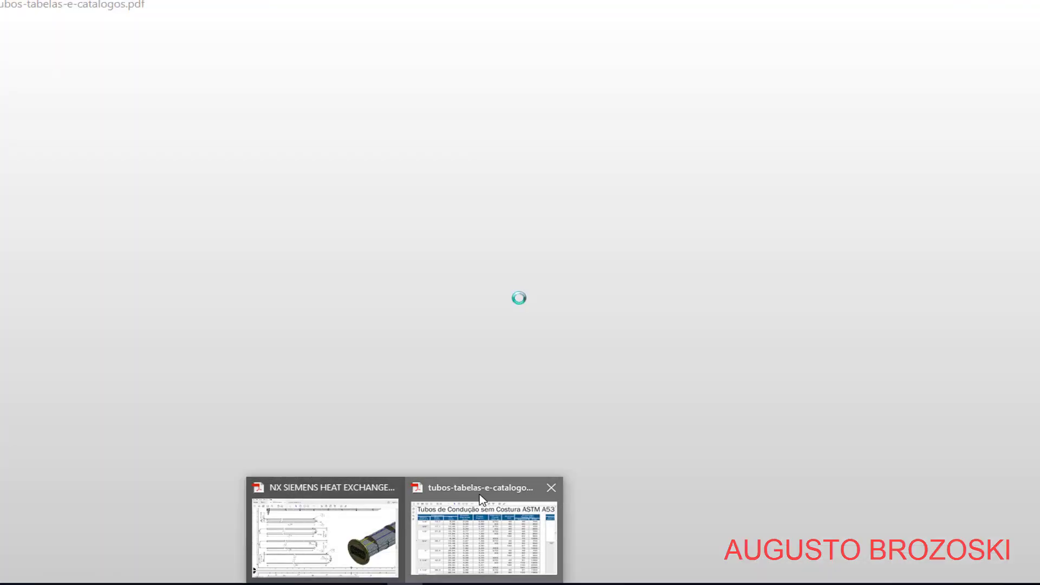
click(481, 499)
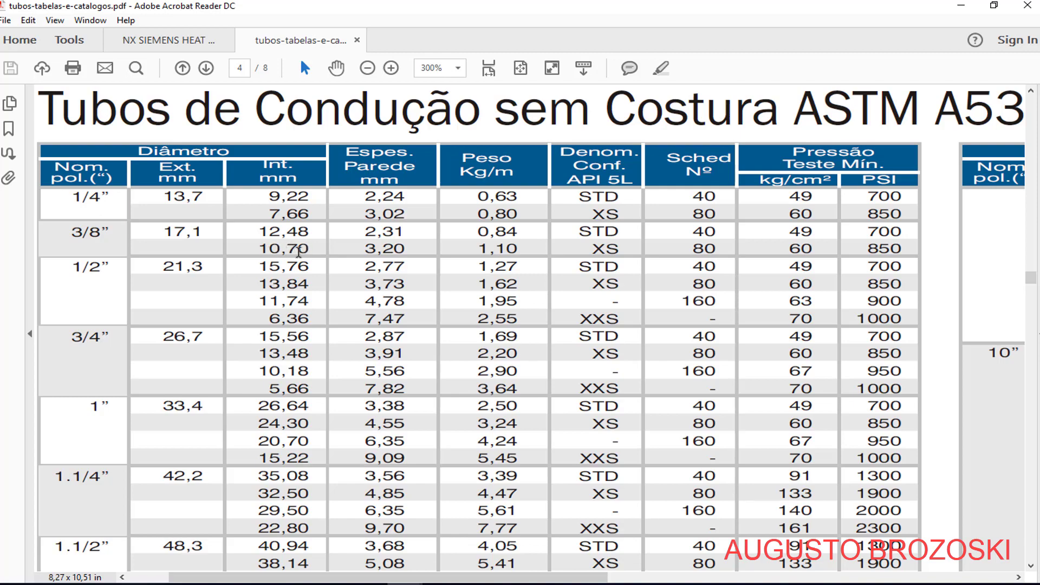
click(961, 7)
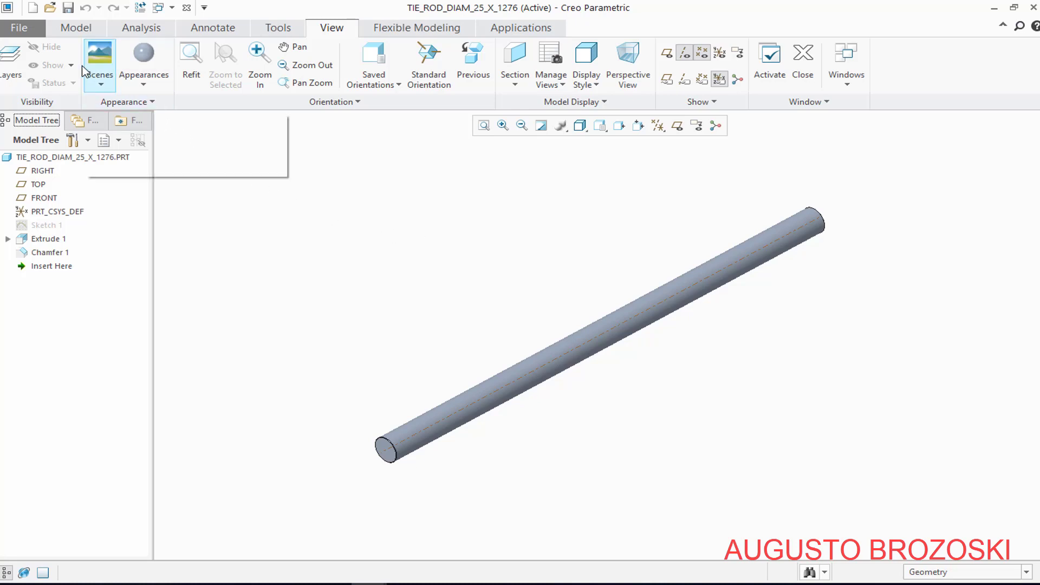
Start a new part, check the U-tube designations in the parts list on page 6 of the PDF drawing and return to Creo Parametric
click(33, 7)
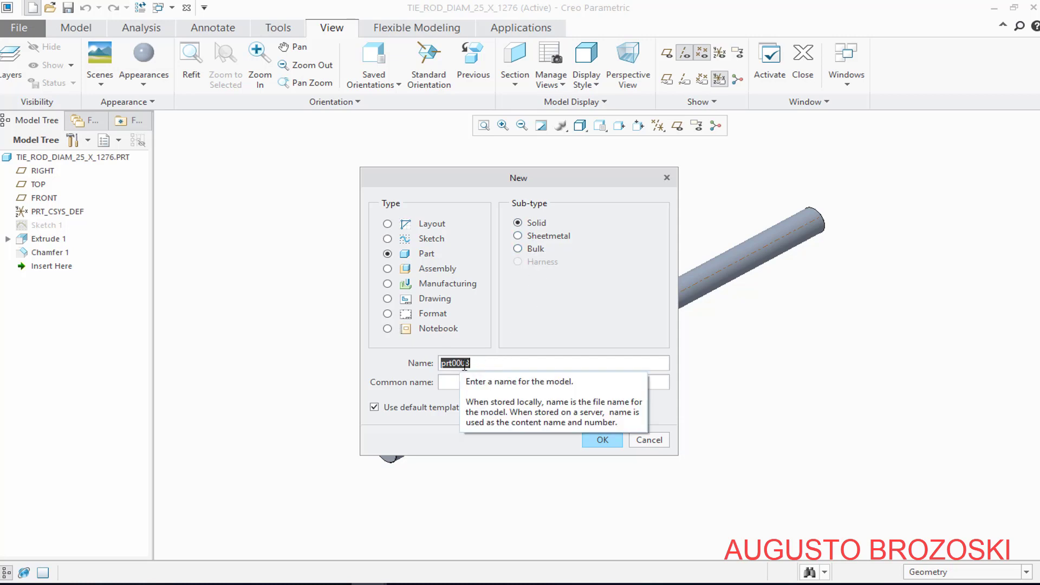
click(406, 581)
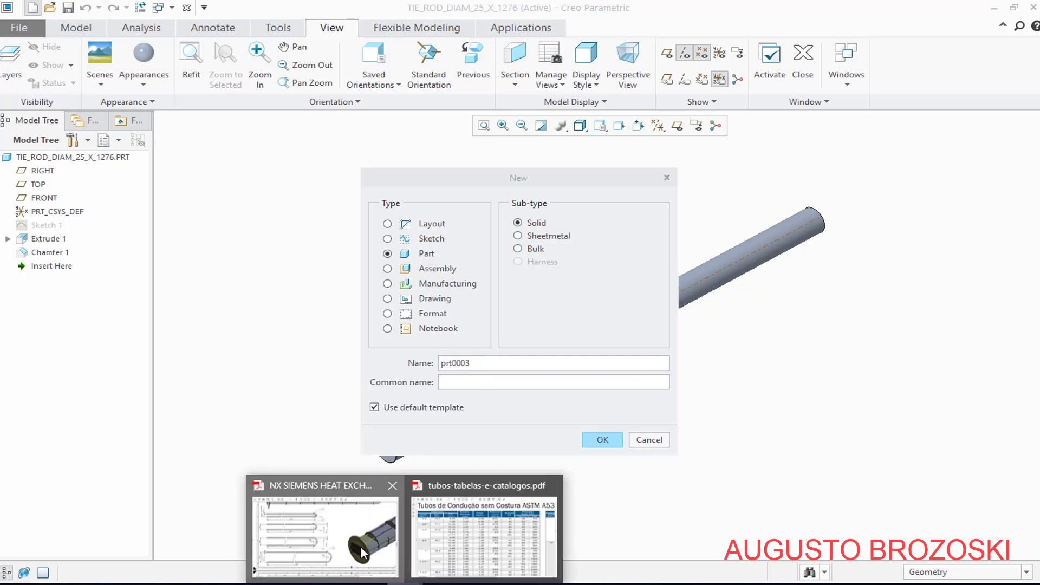
click(362, 548)
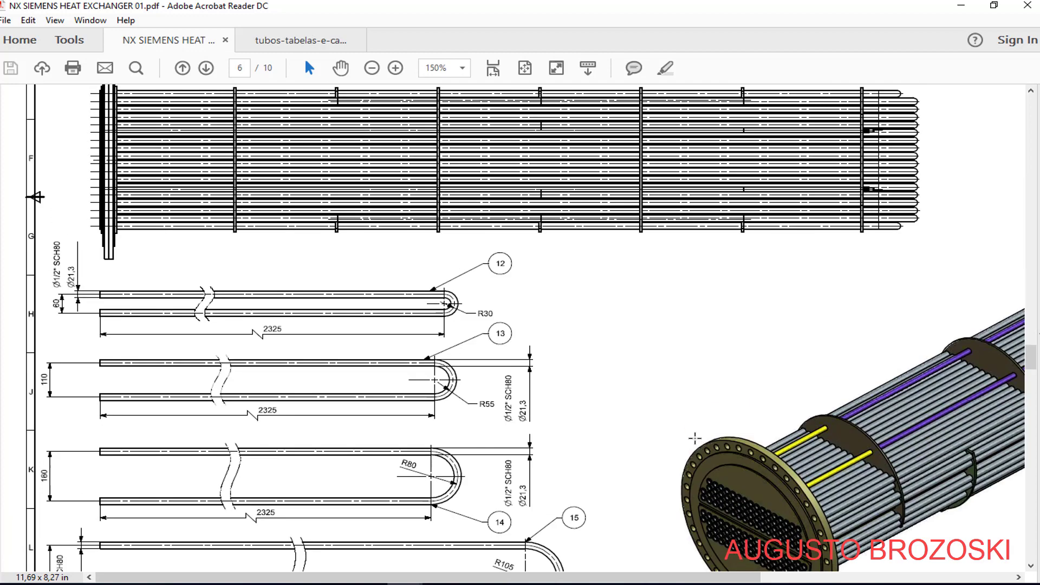
scroll(695, 437, up, 5)
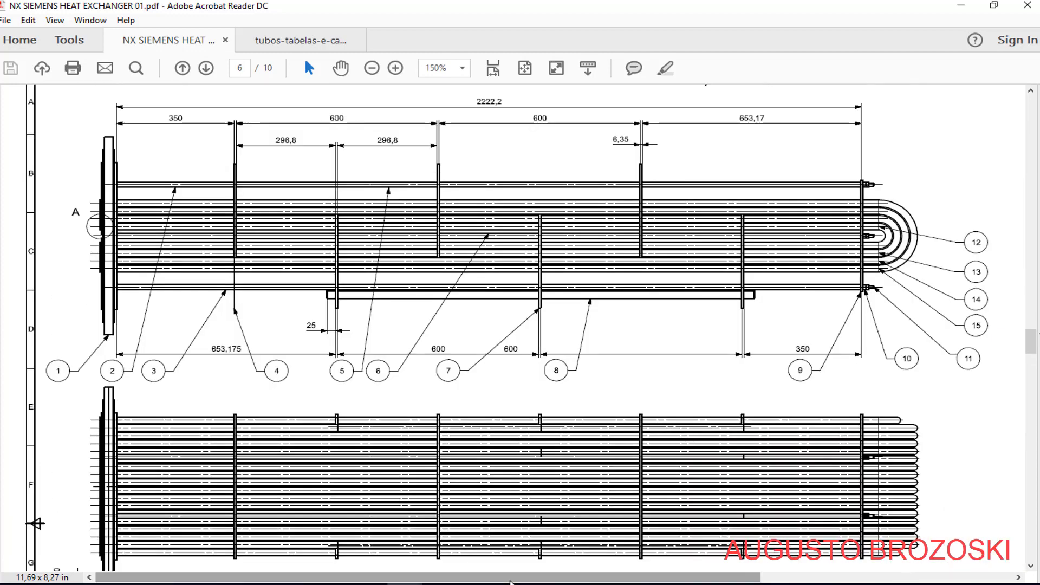
drag(511, 579, 791, 574)
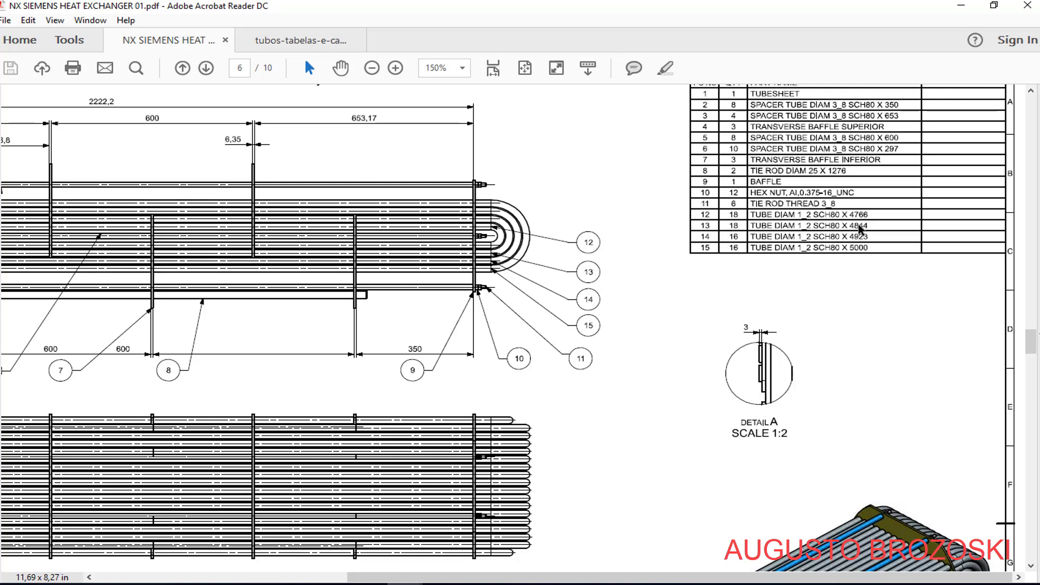
click(961, 6)
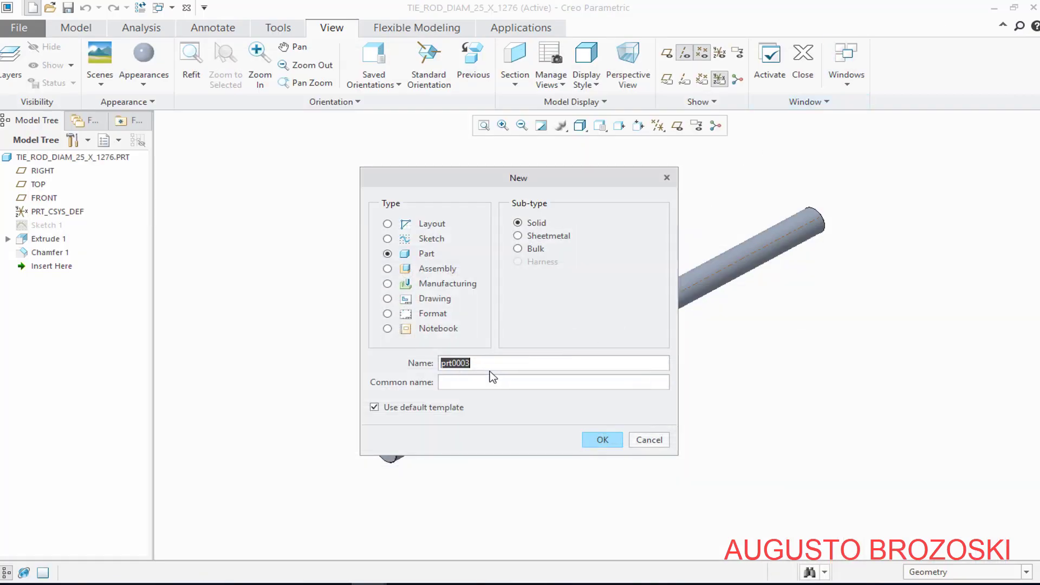
Name the solid part UTBE_DIAM_1_2XSCH80X4766 and create it from the mmns_part_solid template instead of the default one
text(UTBE_DIAM_1_2XSCH80X4766)
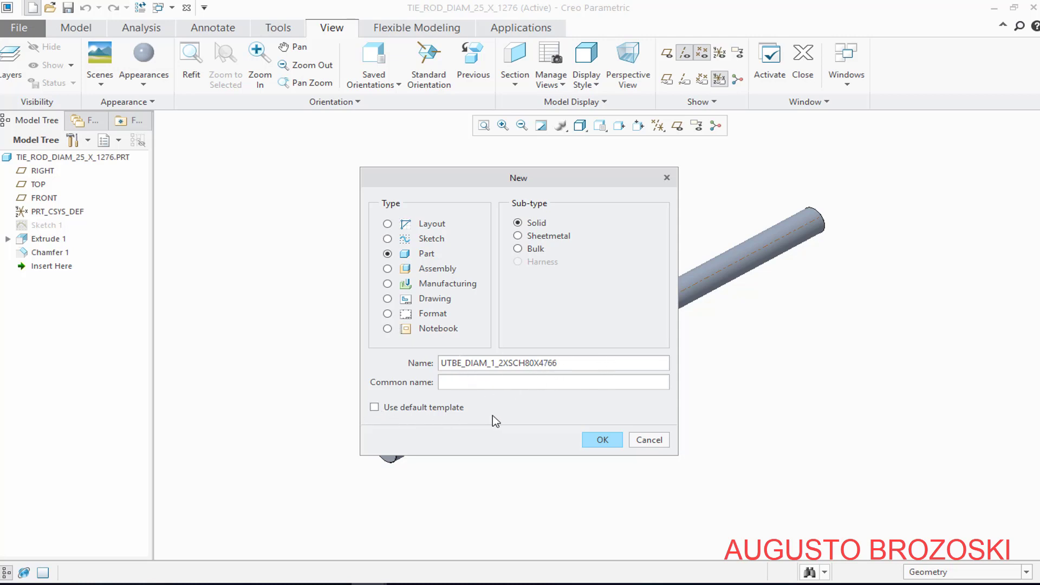
click(608, 442)
click(413, 264)
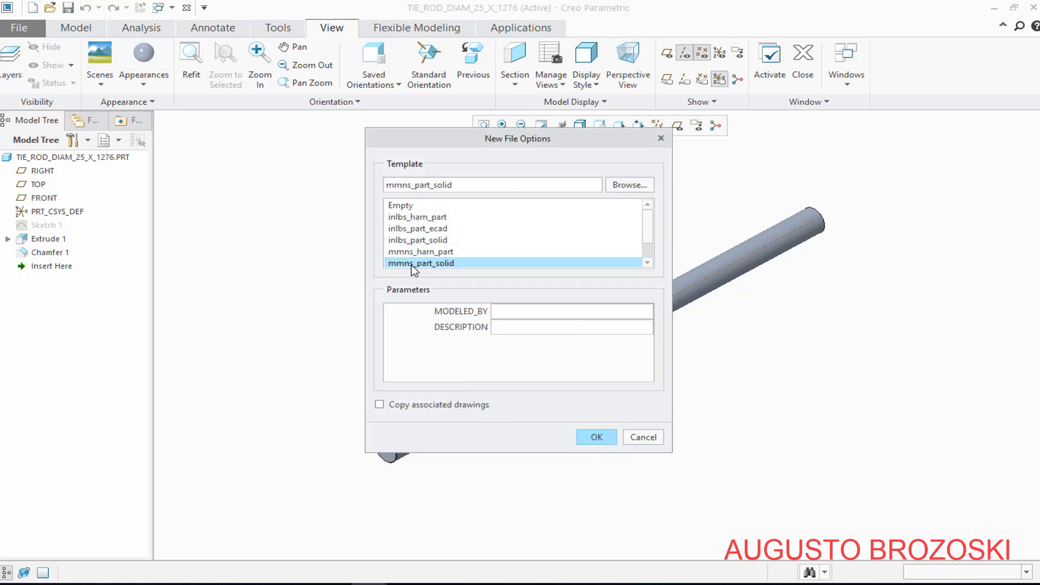
click(601, 440)
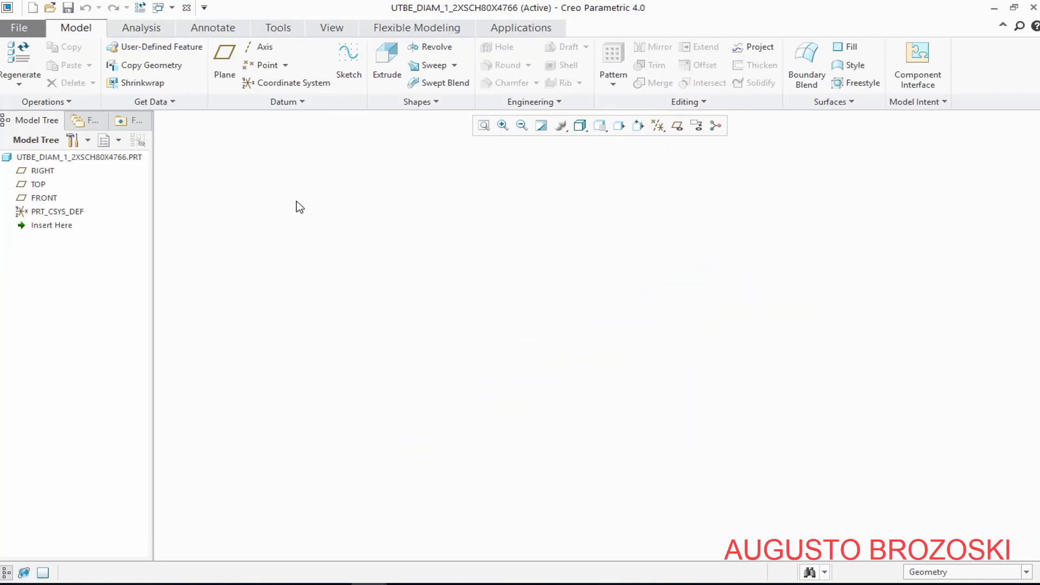
Start a sketch on the RIGHT plane with TOP as the top reference, orient it to the 2D view and hide the datum planes
click(350, 60)
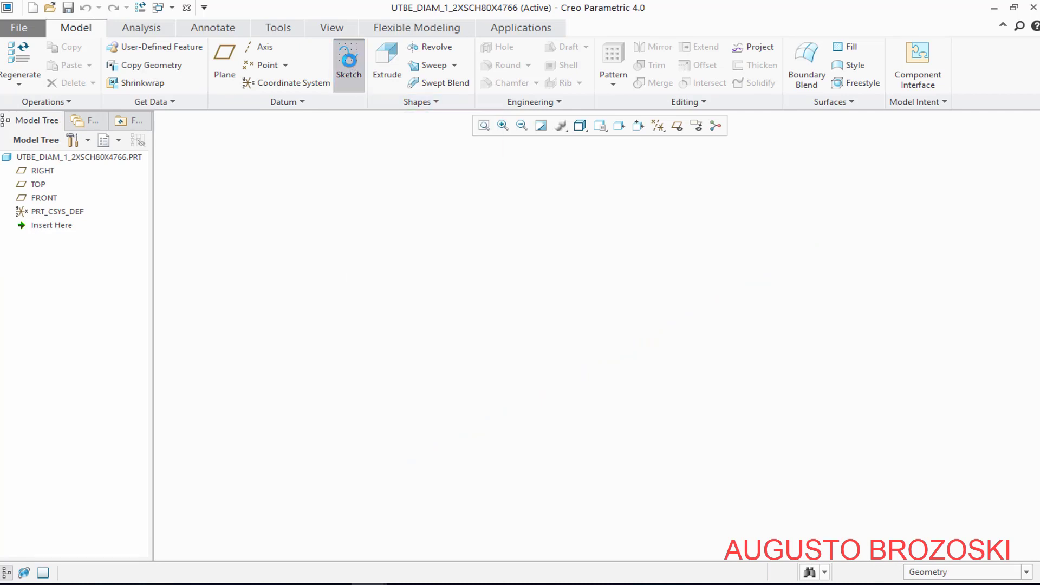
click(677, 127)
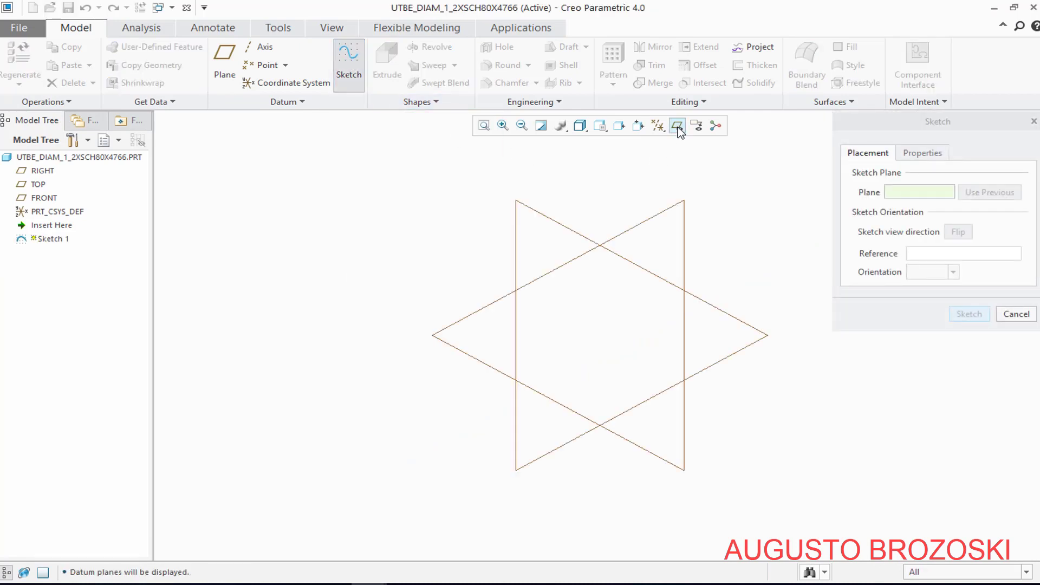
click(632, 229)
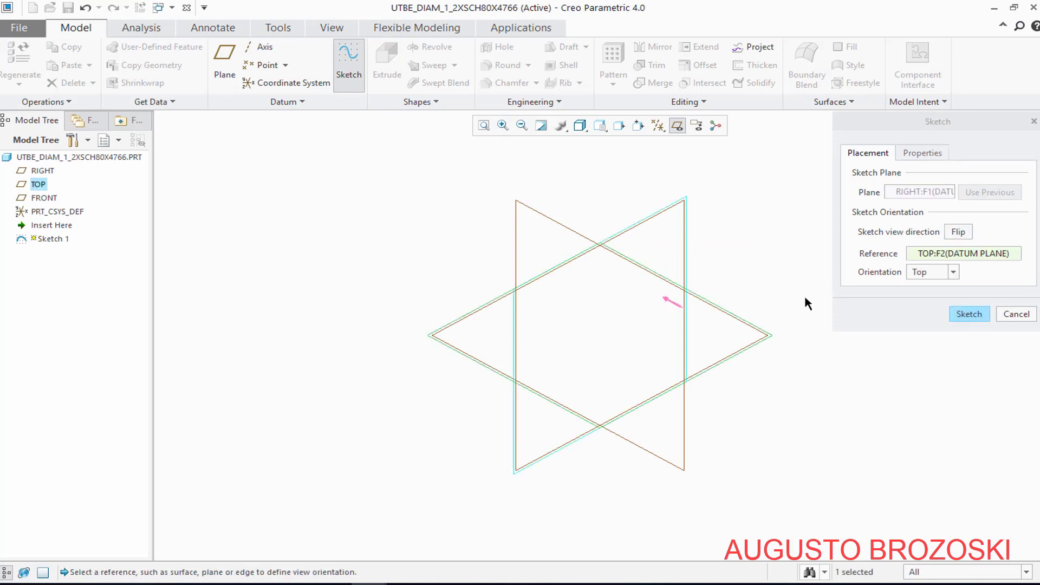
click(969, 313)
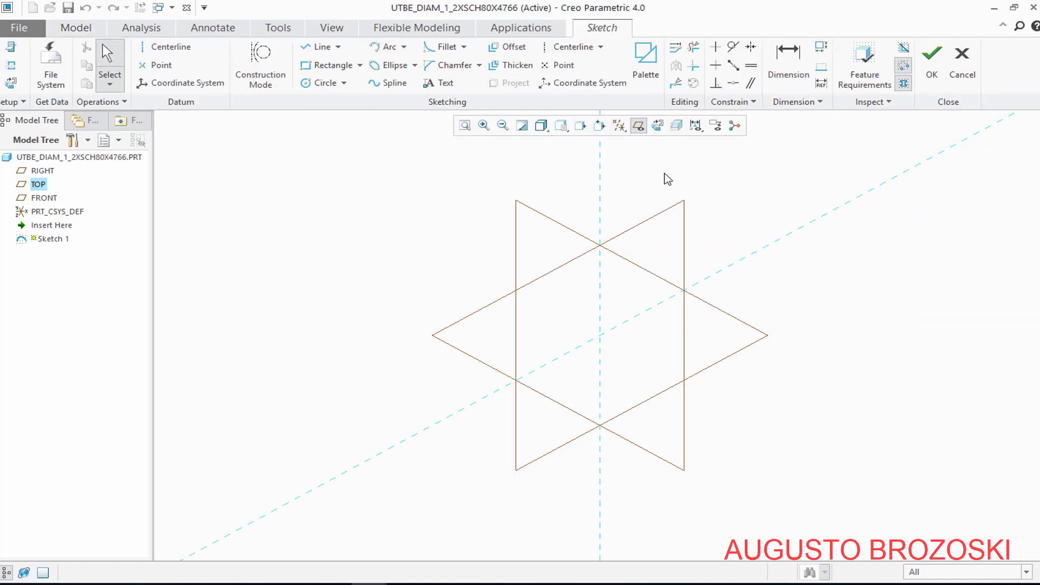
click(658, 127)
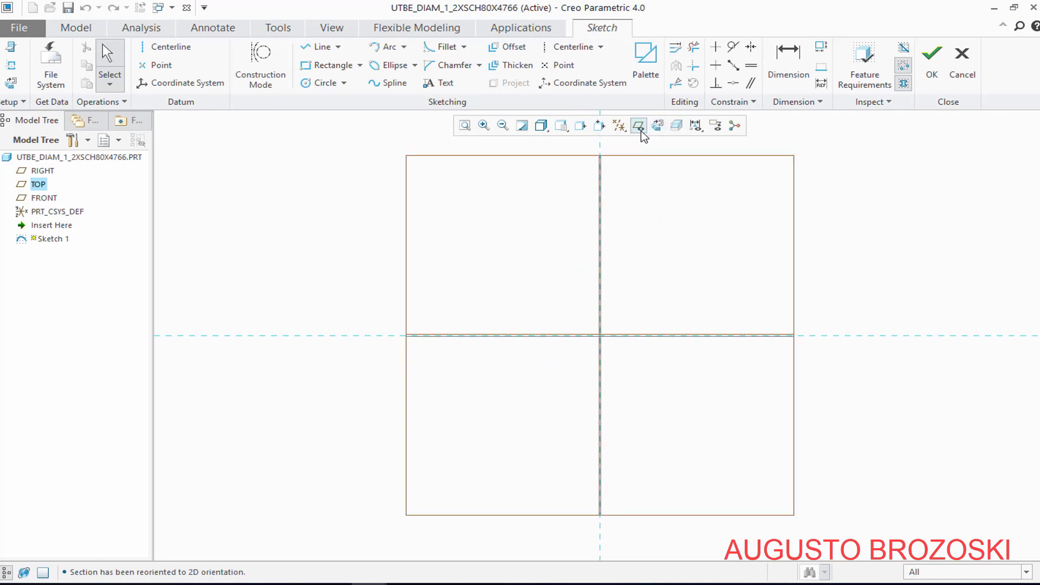
click(639, 127)
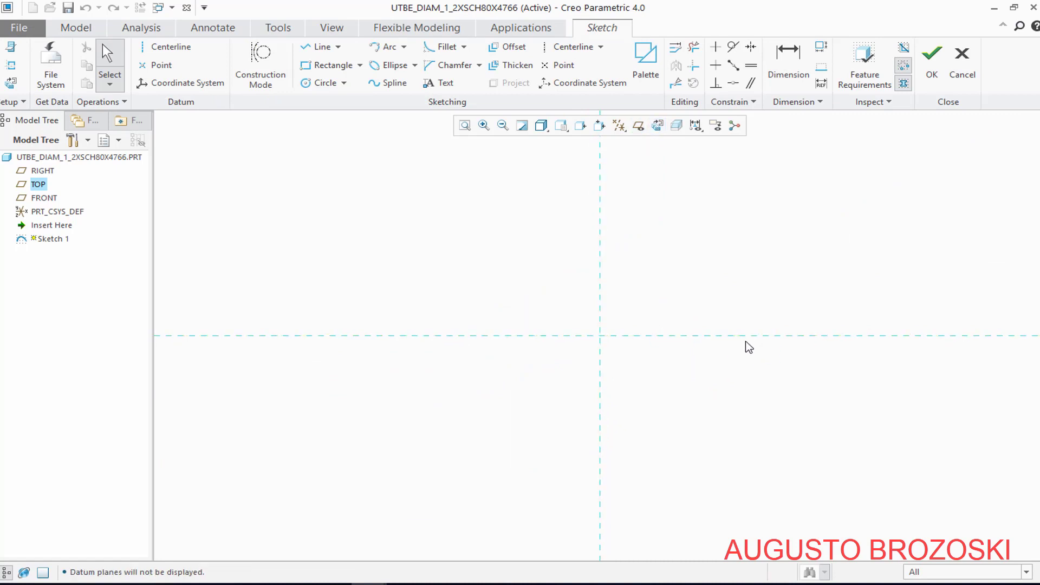
Sketch a circle about 77 mm in diameter, centred on the horizontal reference about 188 mm right of the vertical reference
scroll(825, 344, up, 3)
scroll(833, 345, up, 1)
click(324, 83)
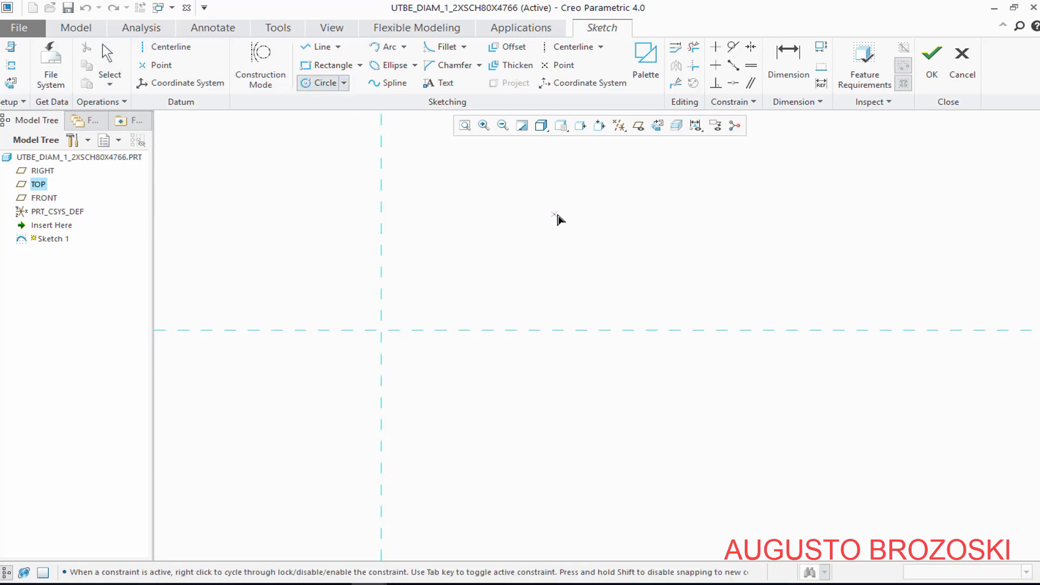
click(661, 329)
click(690, 285)
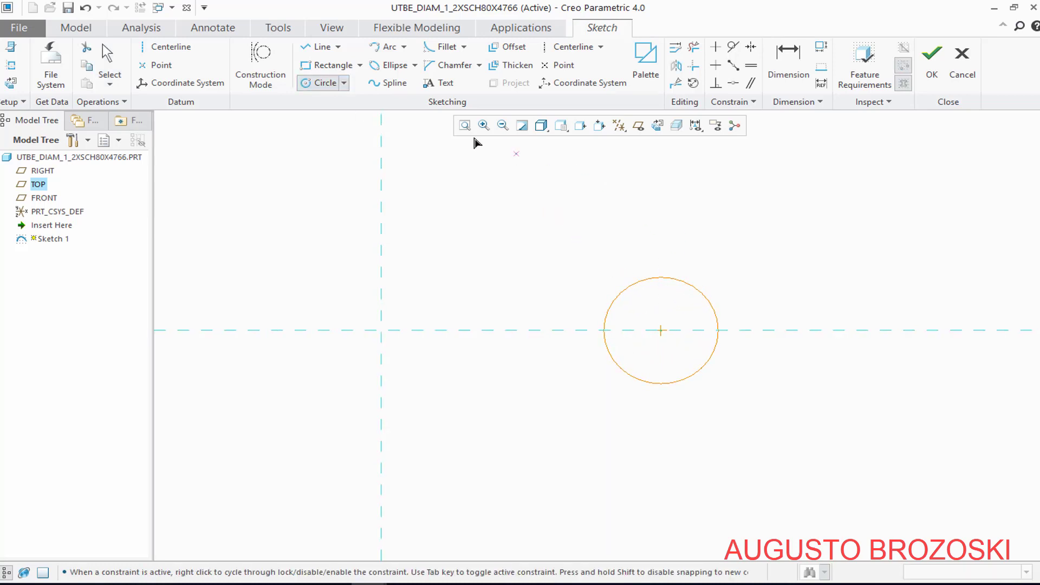
Draw two horizontal lines about 188 mm long from the circle's highest and lowest points to the vertical reference line
click(323, 46)
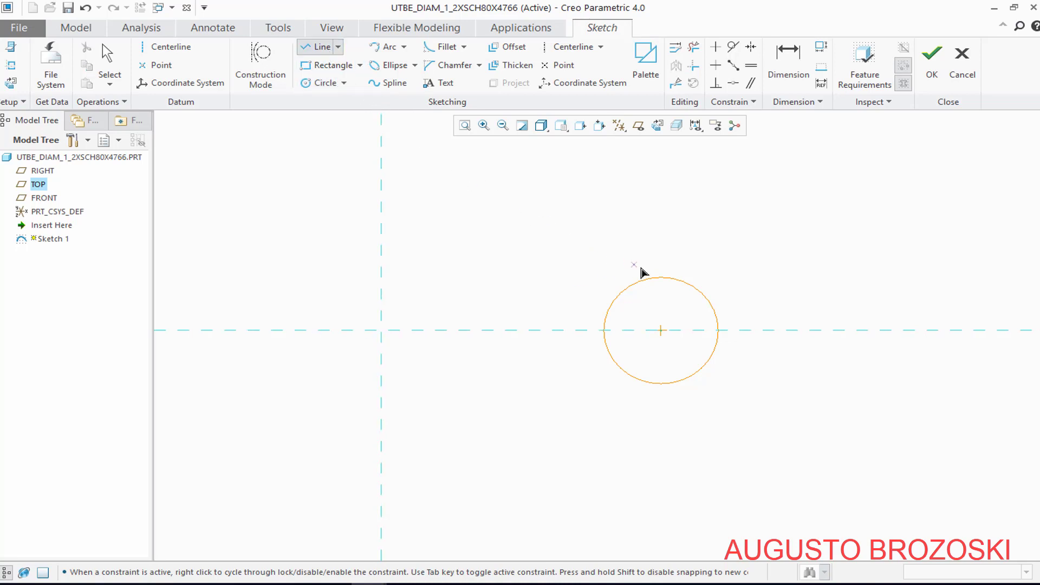
click(661, 278)
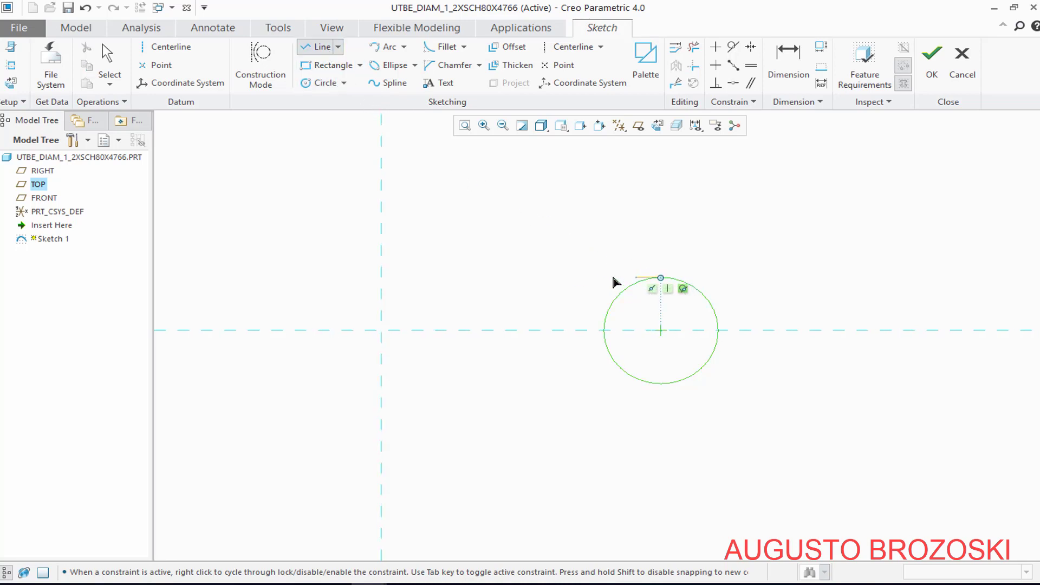
click(382, 278)
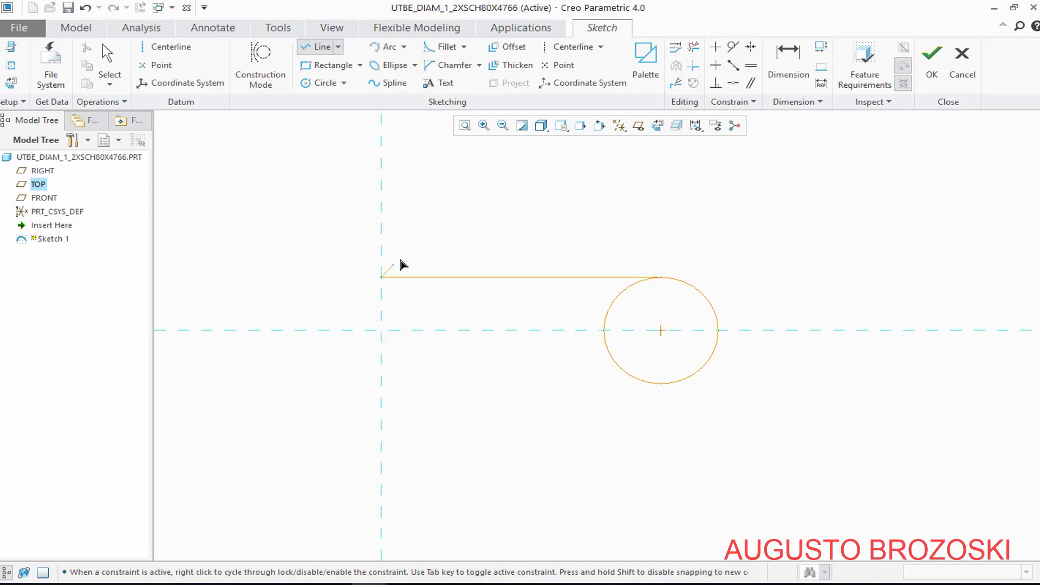
middle_click(534, 216)
click(659, 386)
click(382, 396)
middle_click(467, 317)
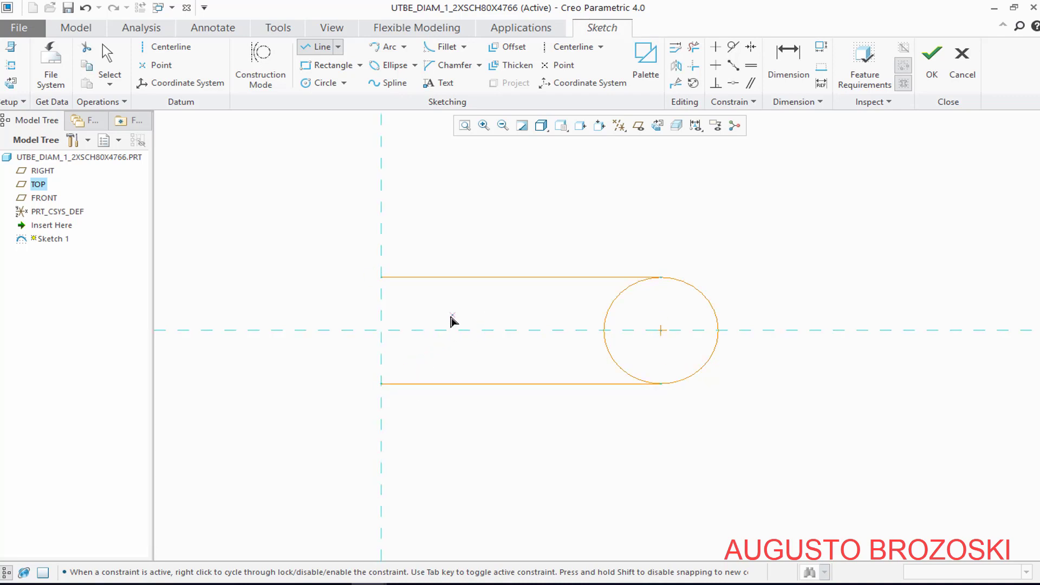
middle_click(429, 301)
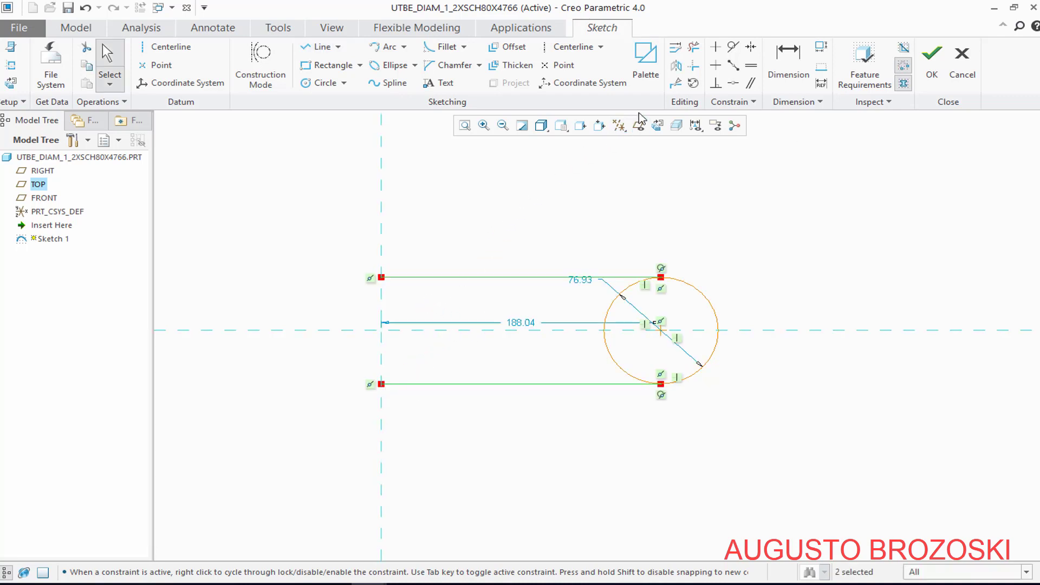
Trim away the circle's left half between the two lines to leave a U-shaped path
click(694, 52)
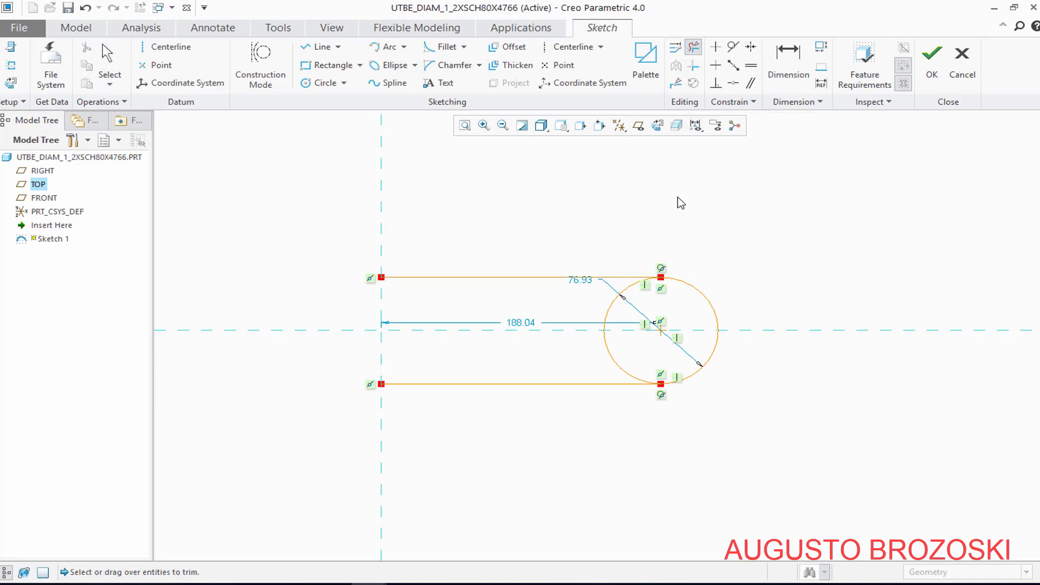
click(602, 351)
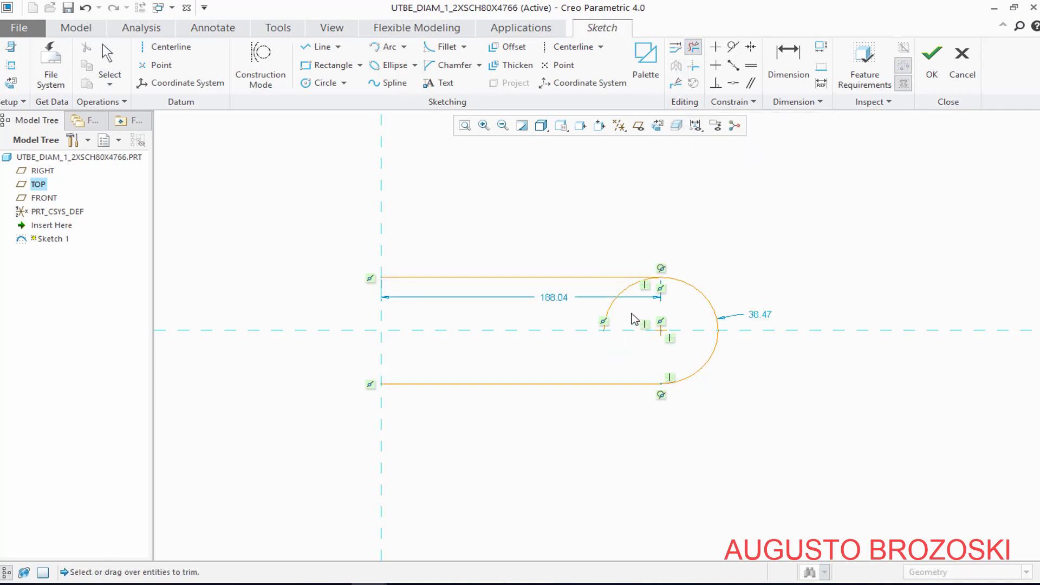
drag(631, 321, 563, 321)
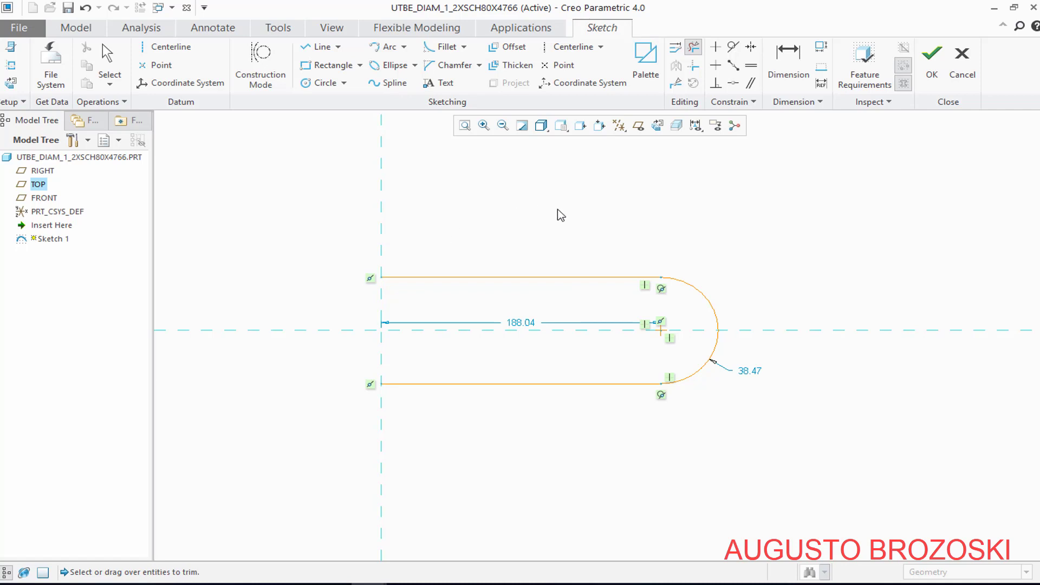
middle_click(716, 165)
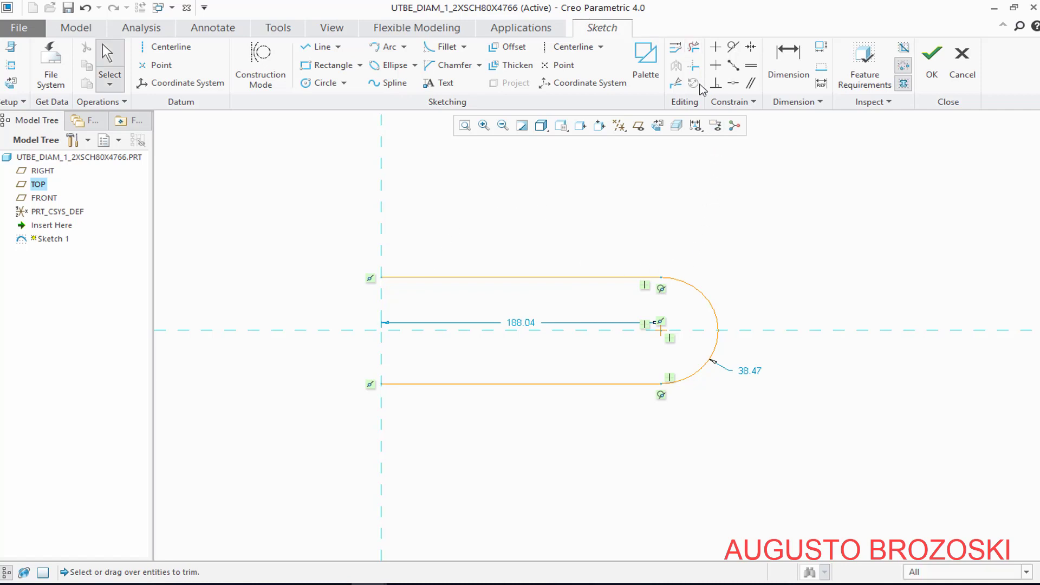
Look up the item 12 tube in the Acrobat Reader PDF drawing and set the sketch arc's radius to 30 mm in Creo
double_click(750, 372)
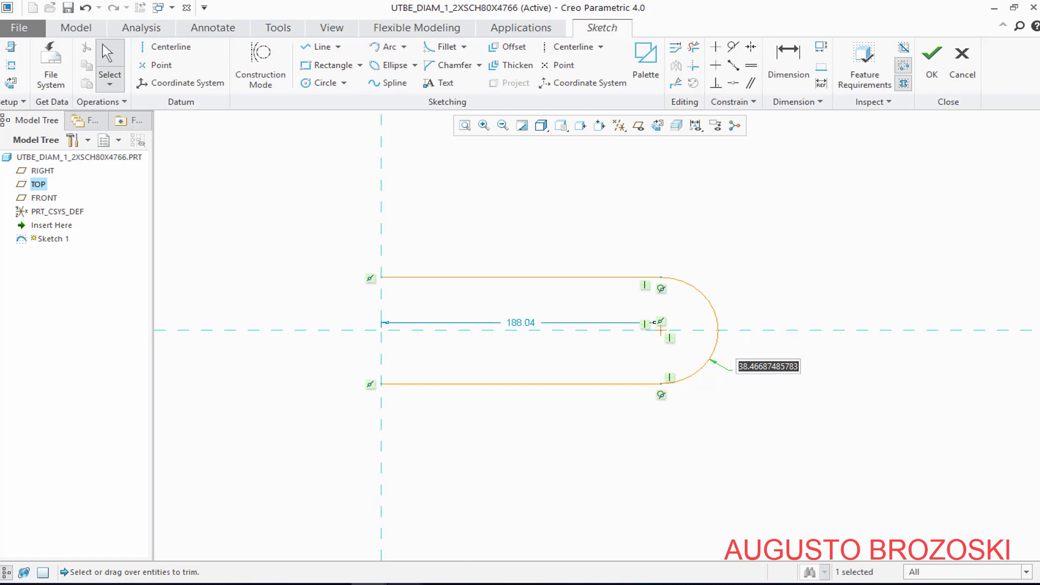
click(352, 534)
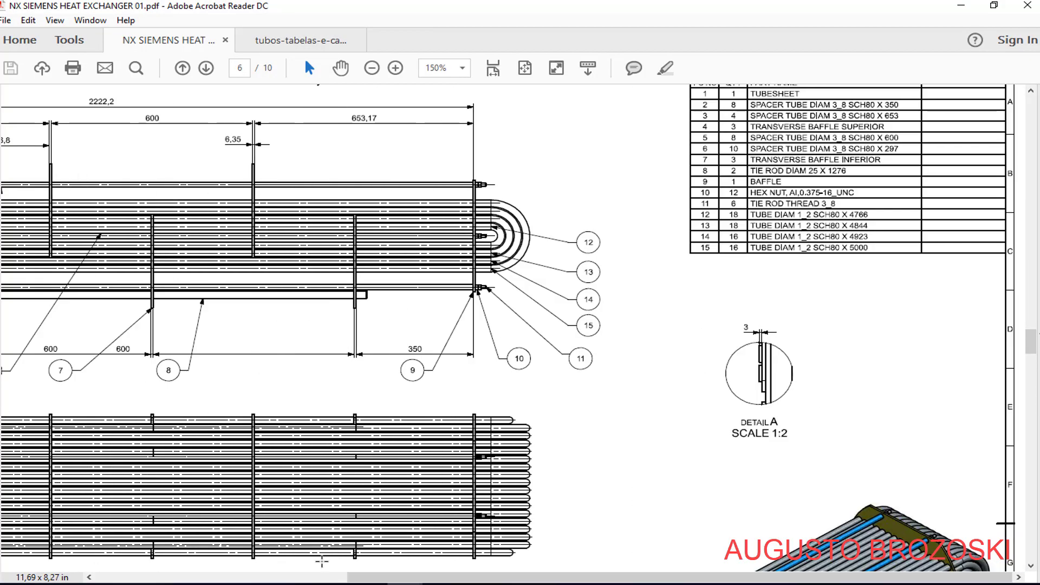
drag(375, 577, 123, 577)
scroll(267, 481, down, 5)
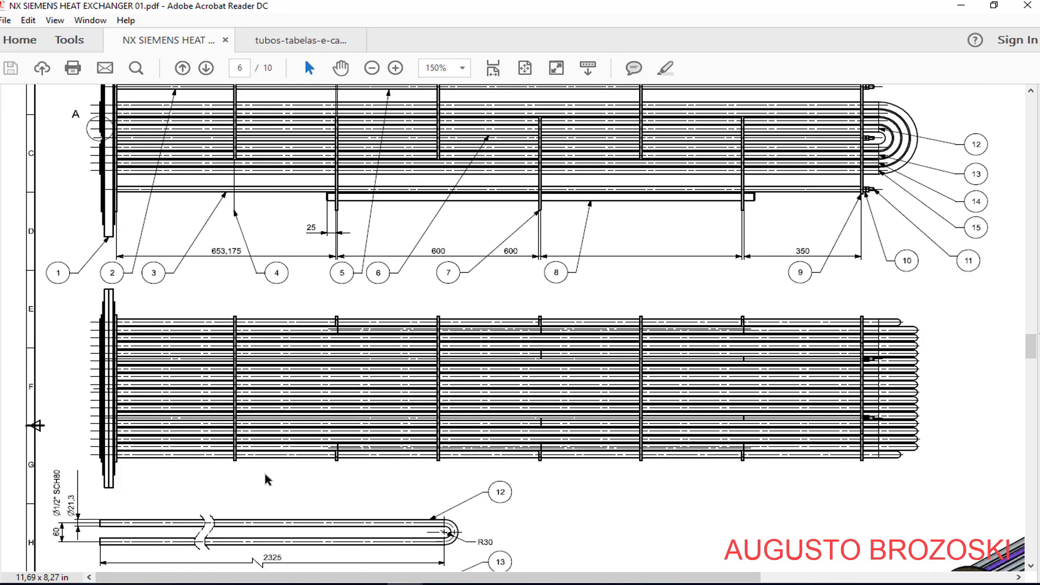
scroll(287, 462, down, 5)
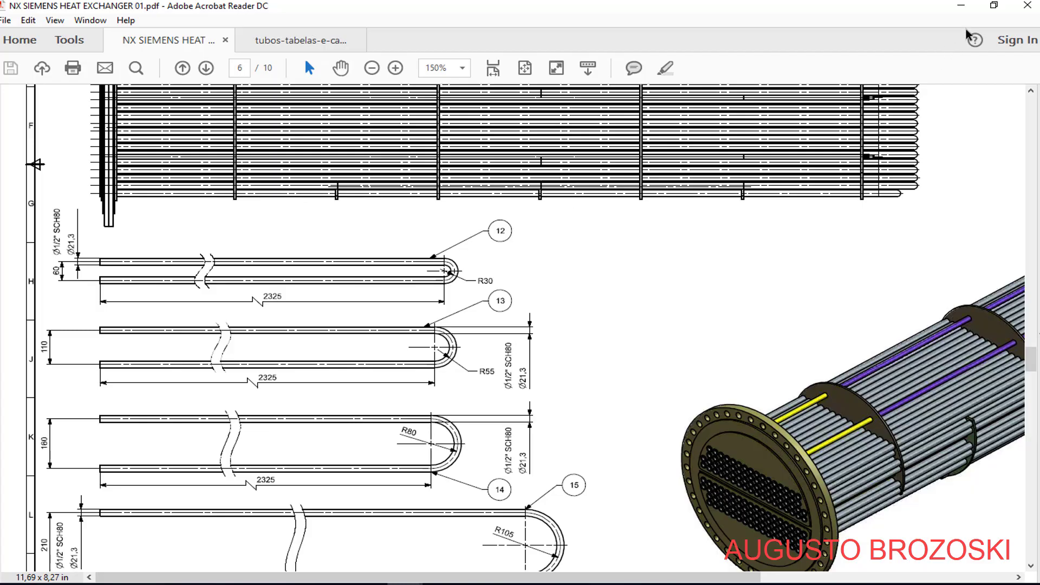
click(962, 6)
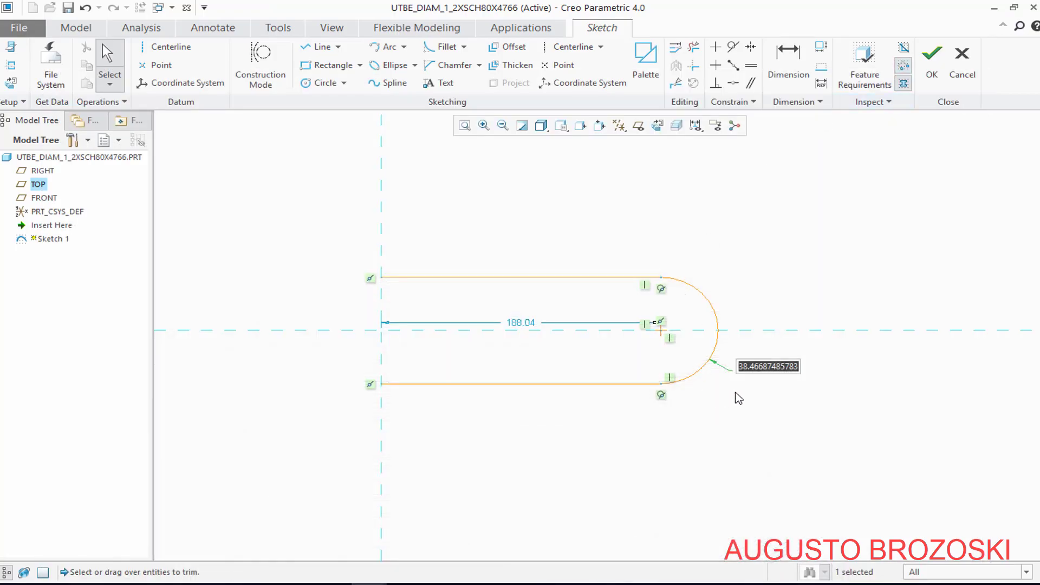
text(30)
key(Return)
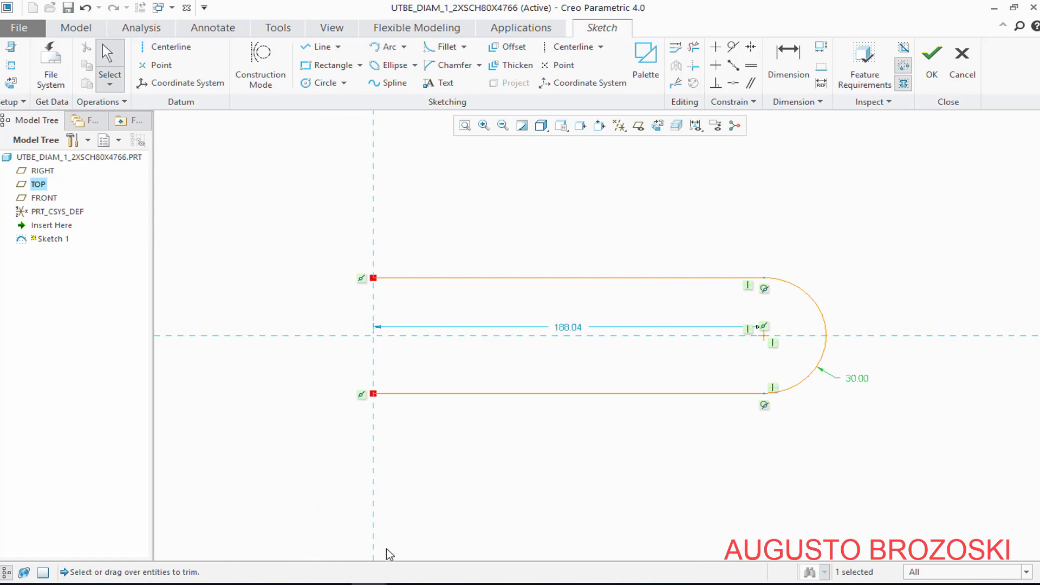
Check the leg length in the PDF drawing, set the distance from vertical reference to arc centre to 2325 mm, and finish the sketch
click(333, 545)
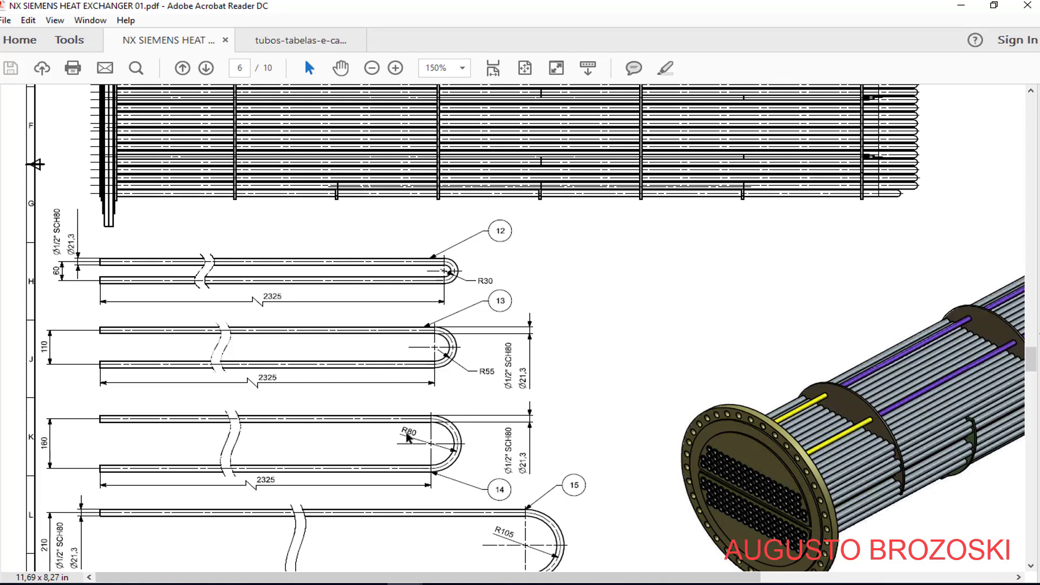
click(962, 9)
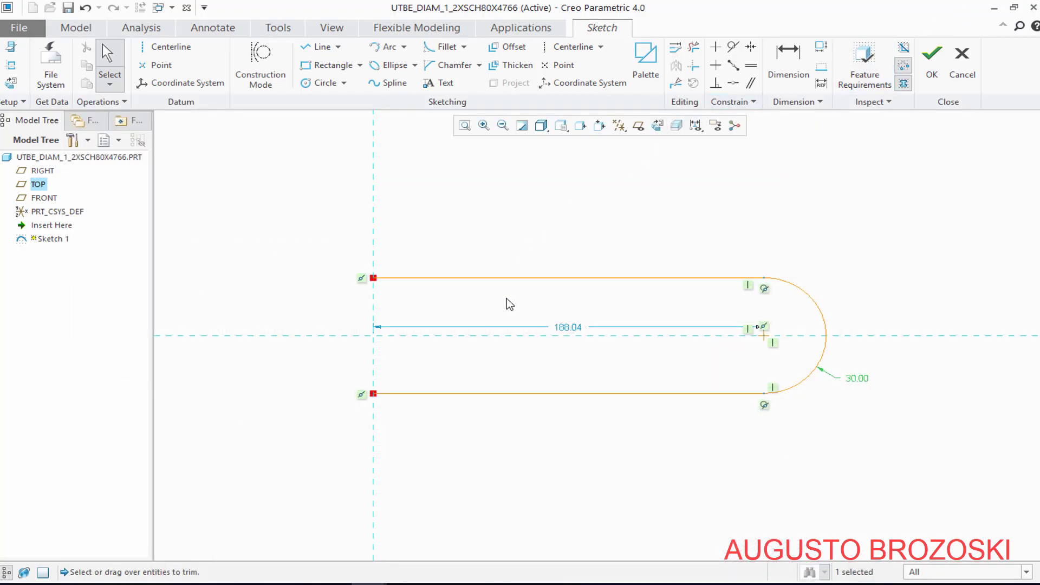
double_click(567, 330)
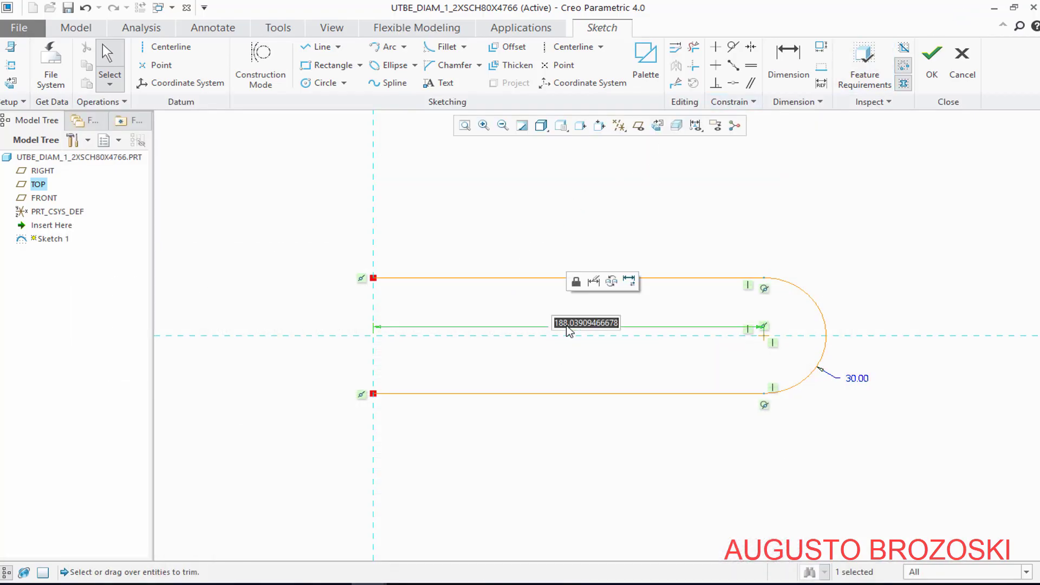
text(2325)
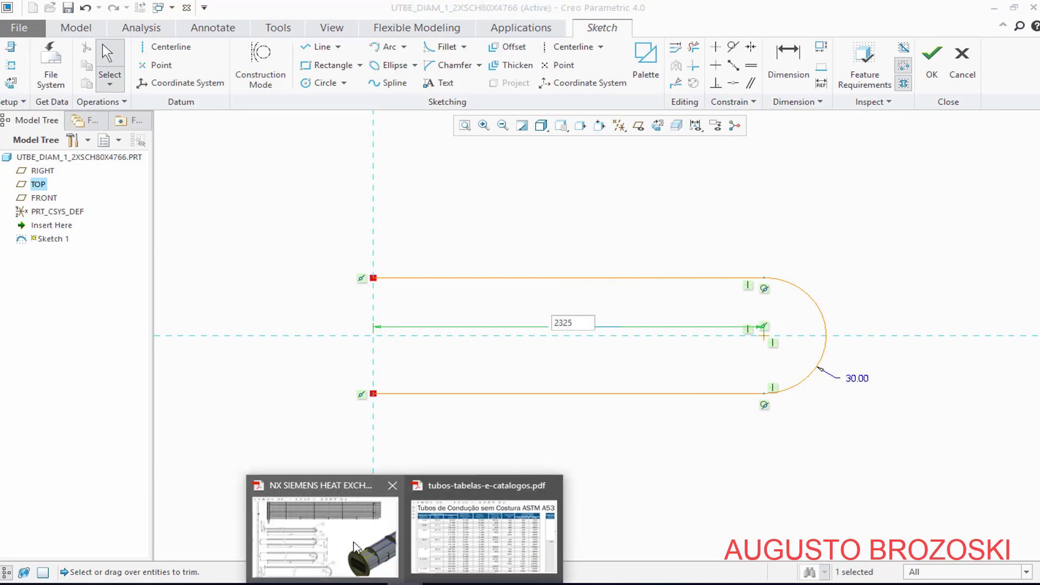
click(351, 539)
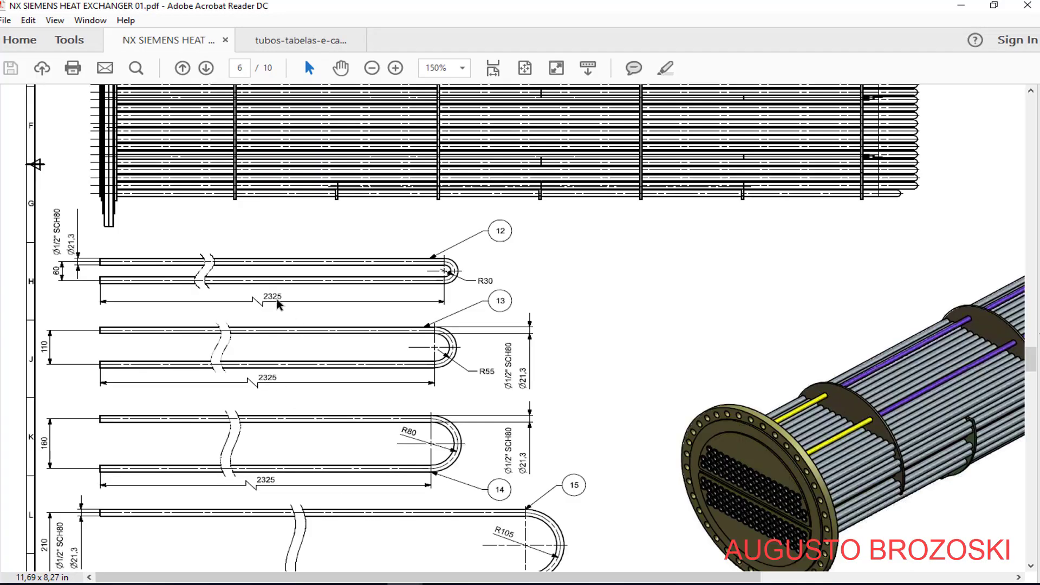
click(960, 7)
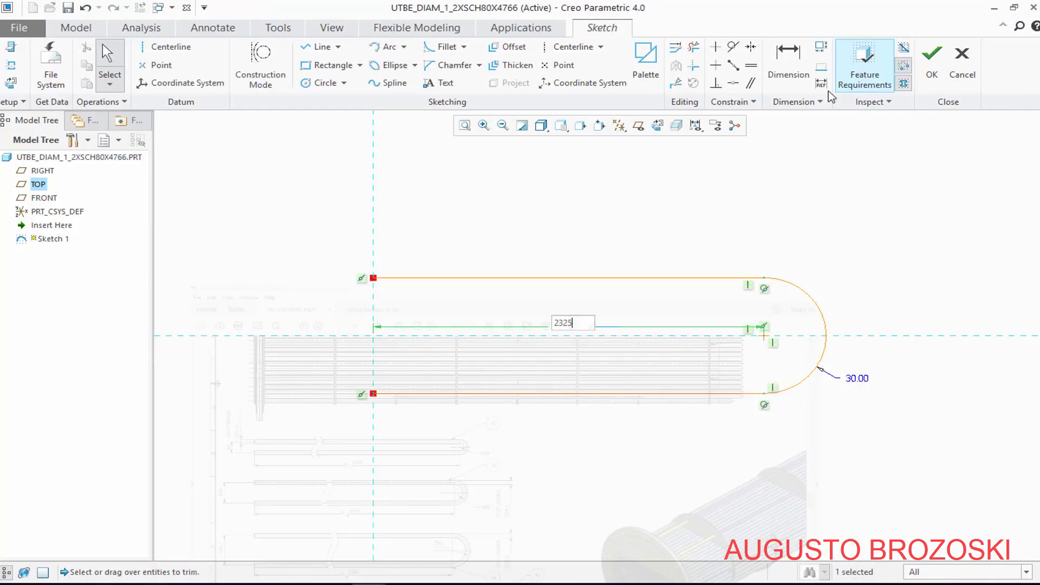
key(Return)
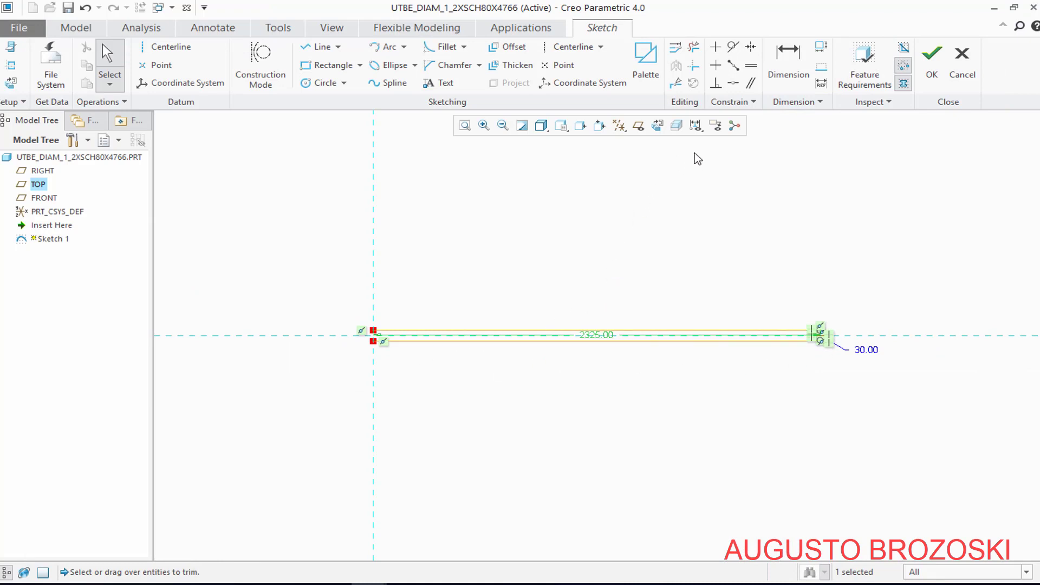
click(929, 62)
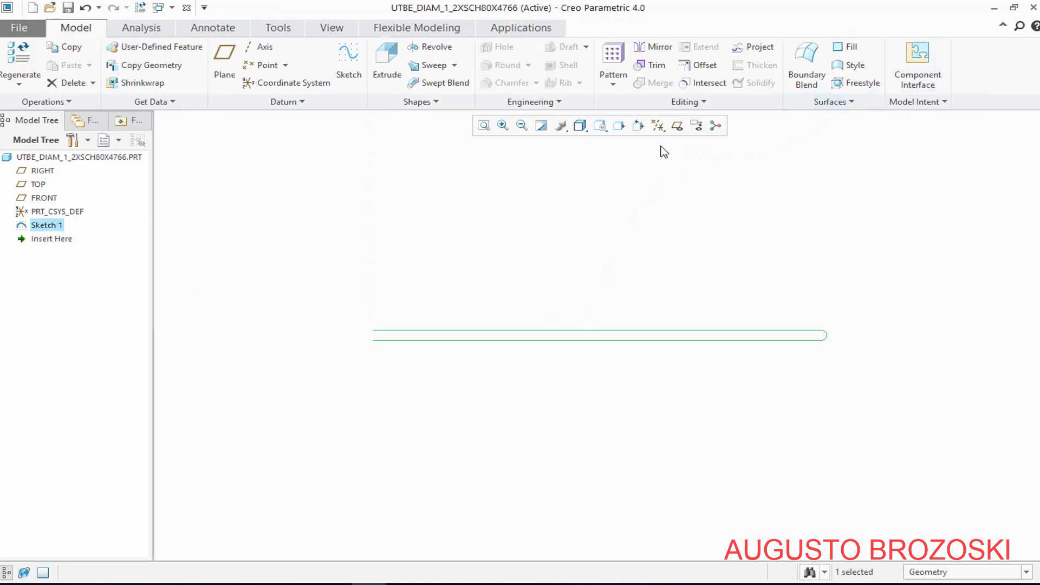
Show the model in the standard orientation and save the part in the proposed folder
click(600, 126)
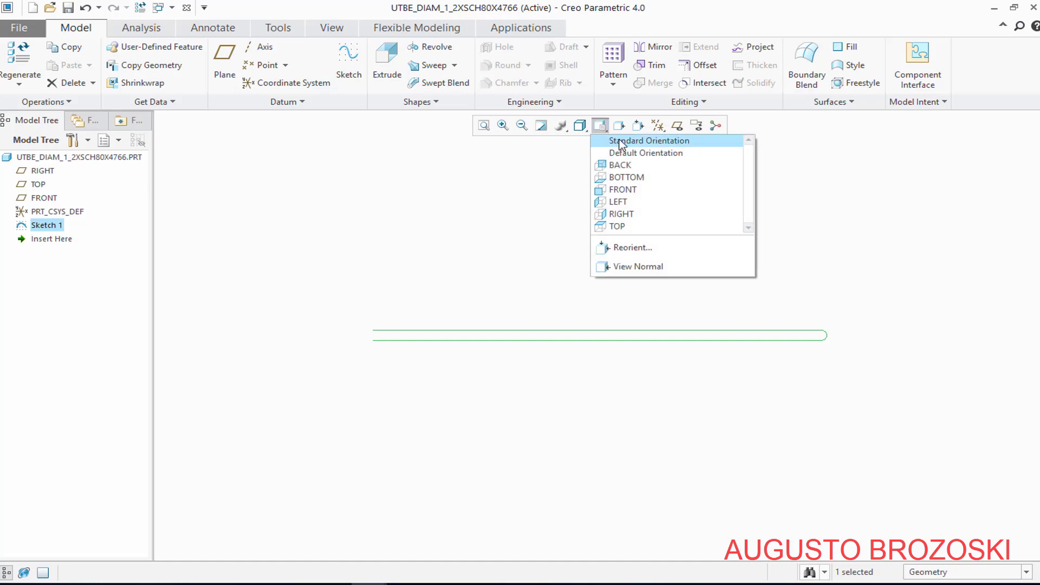
click(620, 142)
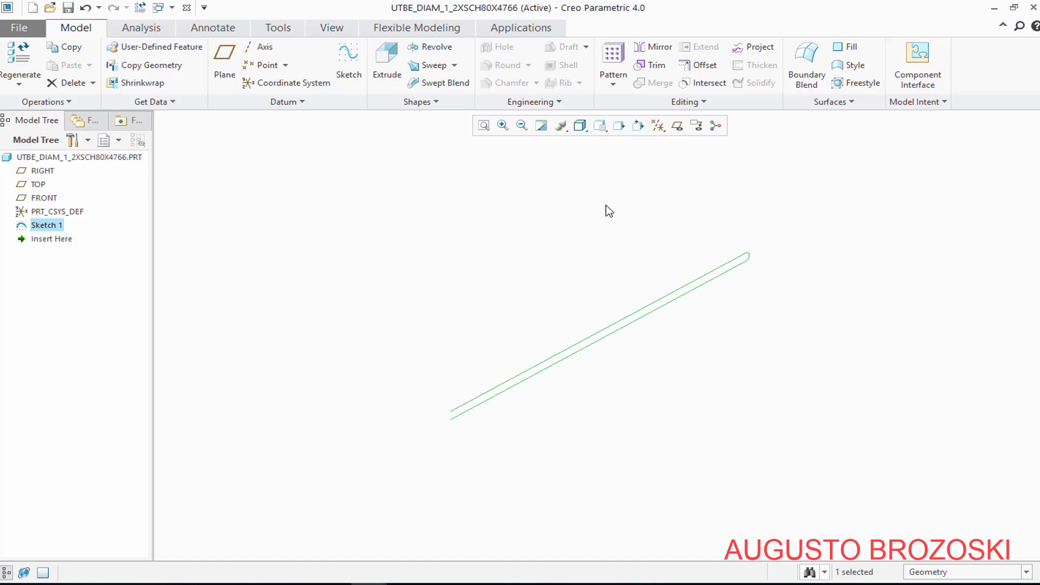
click(68, 7)
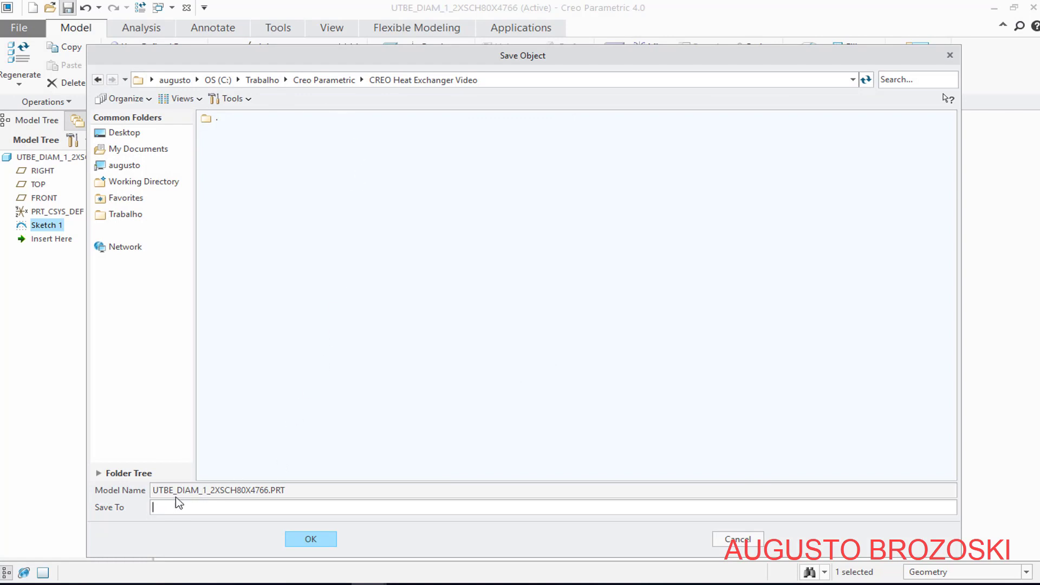
click(311, 540)
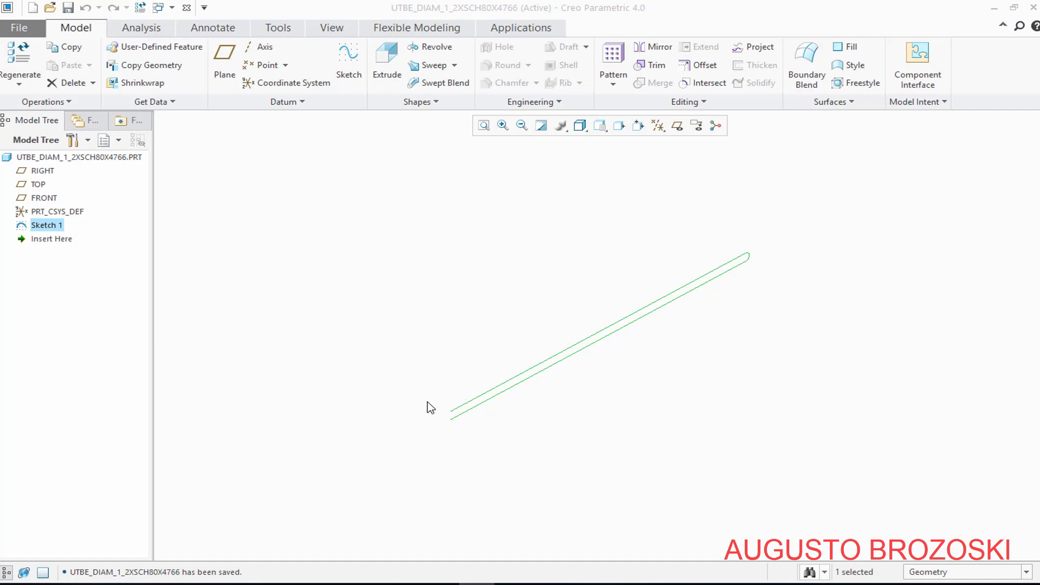
Start a sweep along the U-shaped path and sketch concentric section circles about 39 and 28 mm in diameter at the lower leg's open end
scroll(488, 401, down, 5)
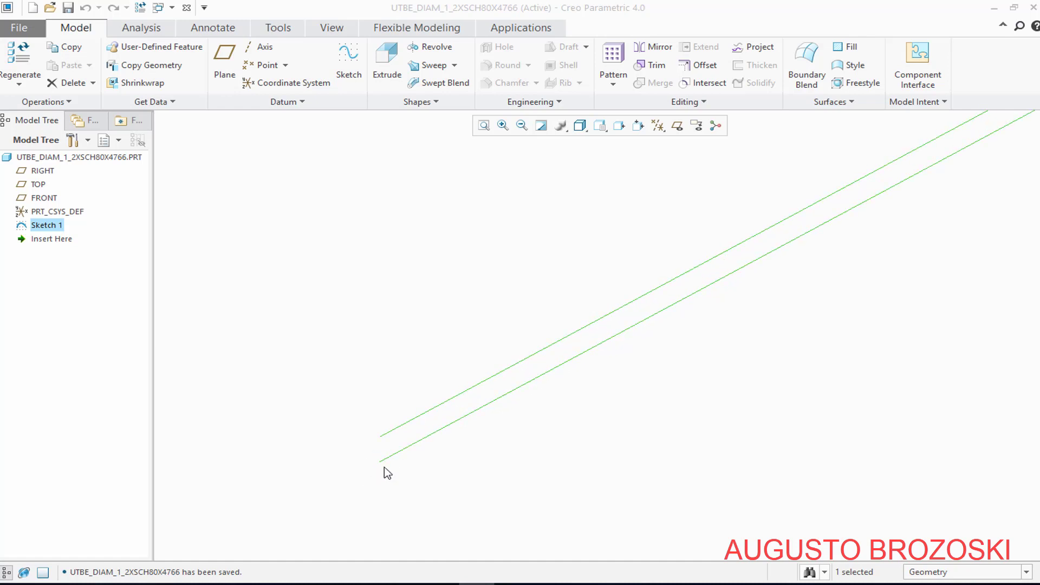
click(436, 65)
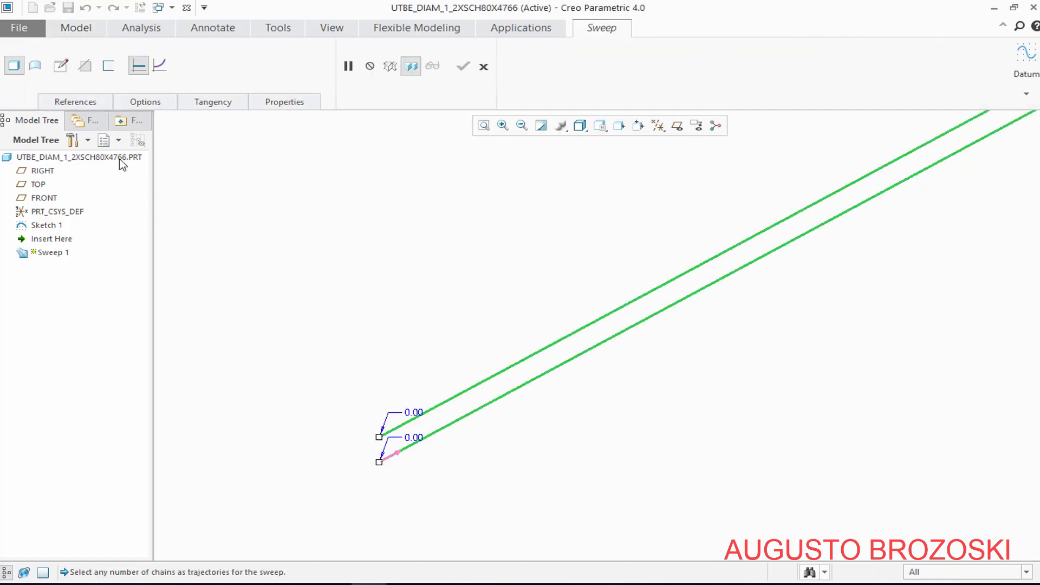
click(61, 66)
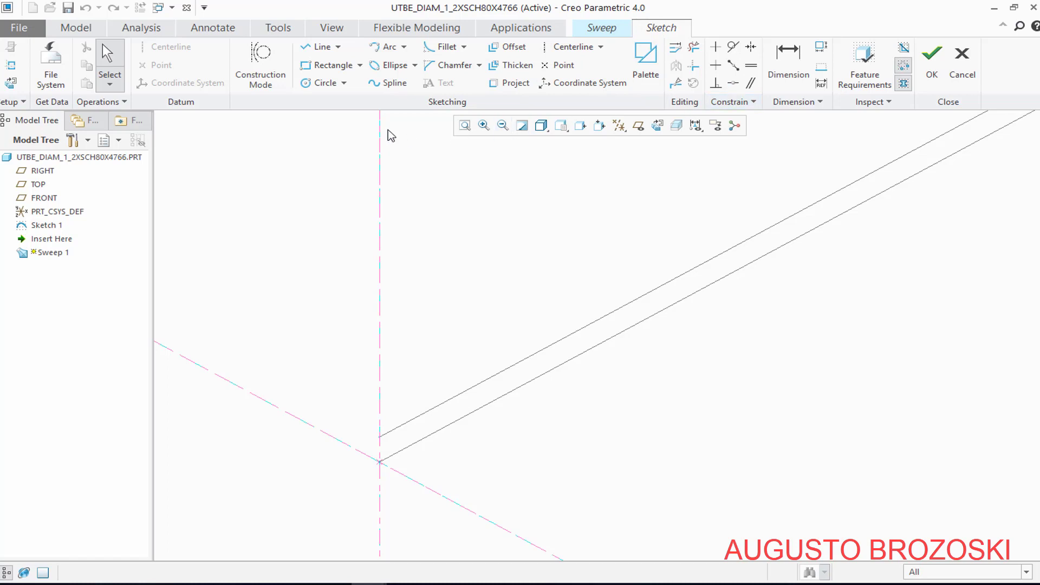
click(324, 83)
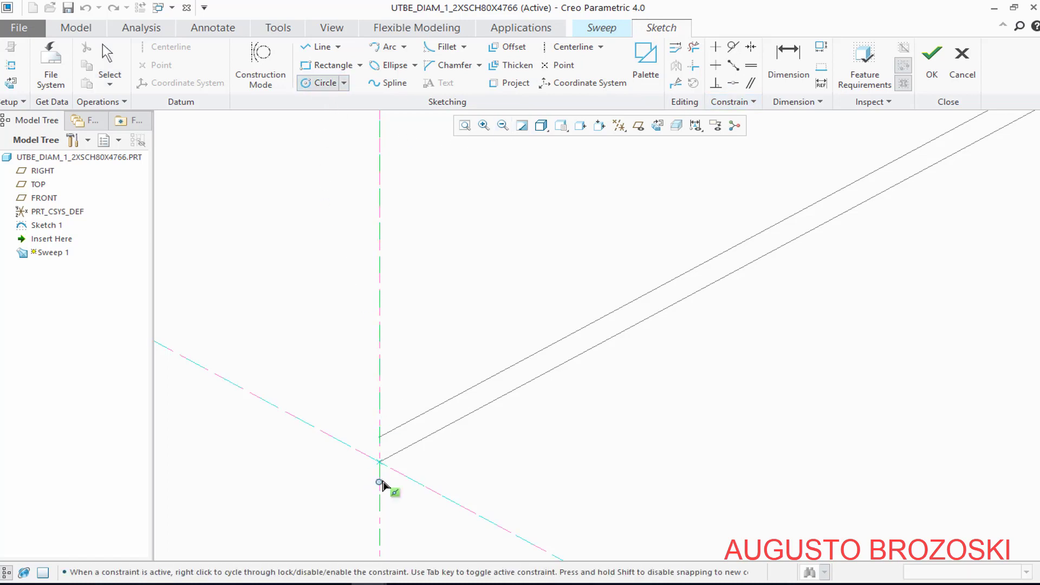
scroll(383, 471, up, 8)
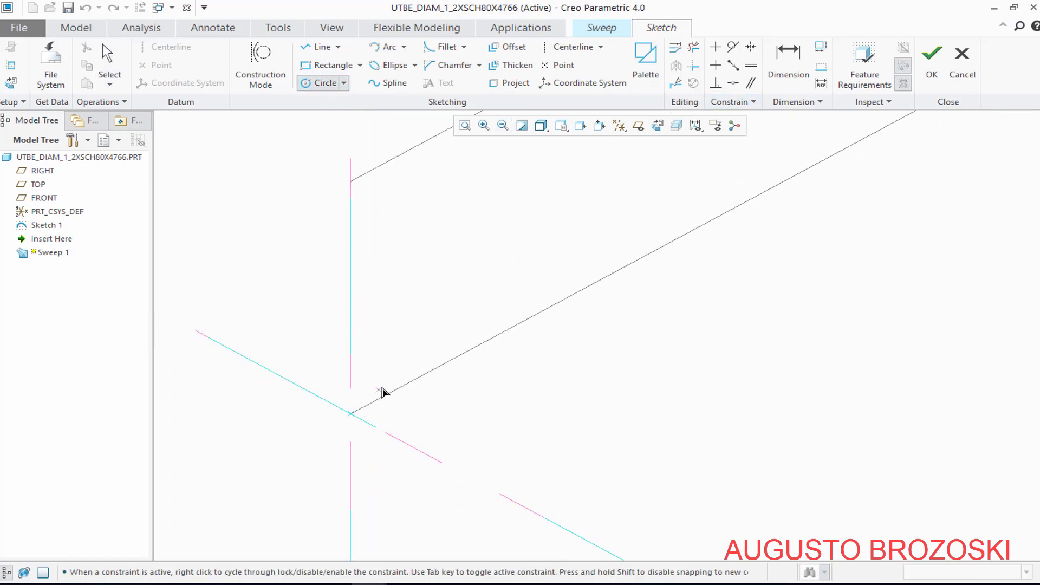
click(352, 415)
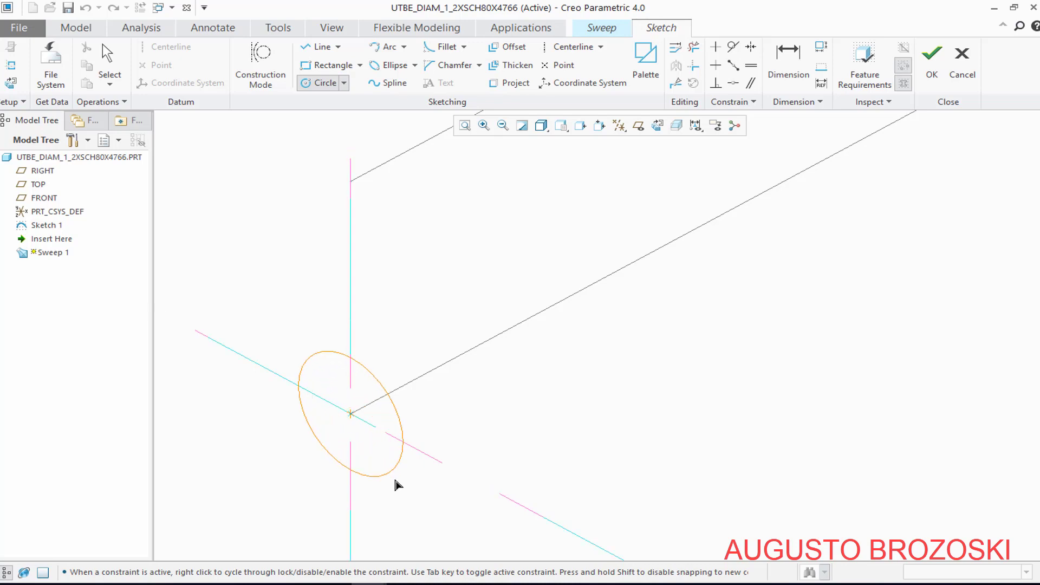
click(407, 492)
click(351, 414)
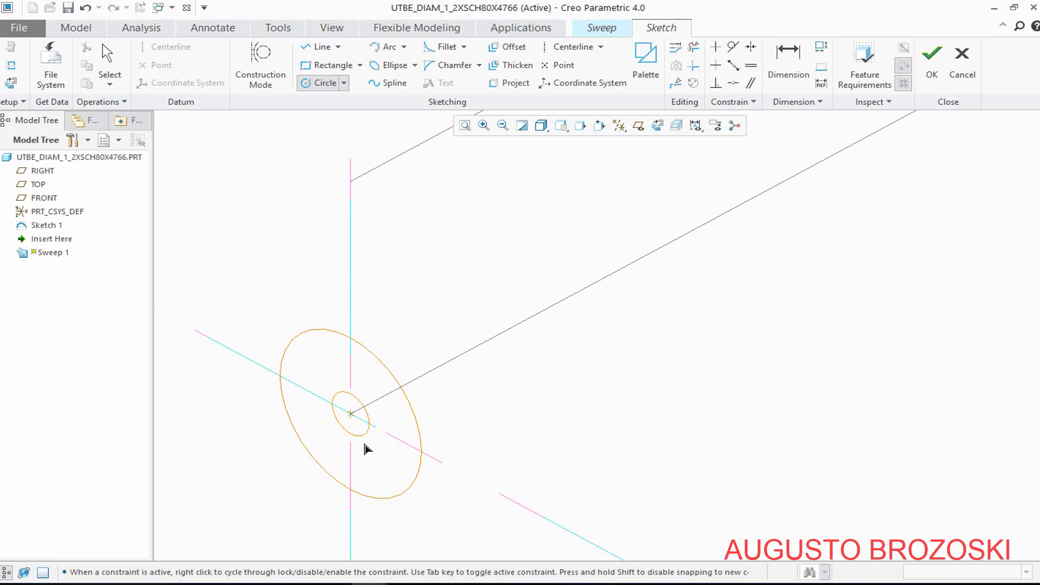
click(402, 439)
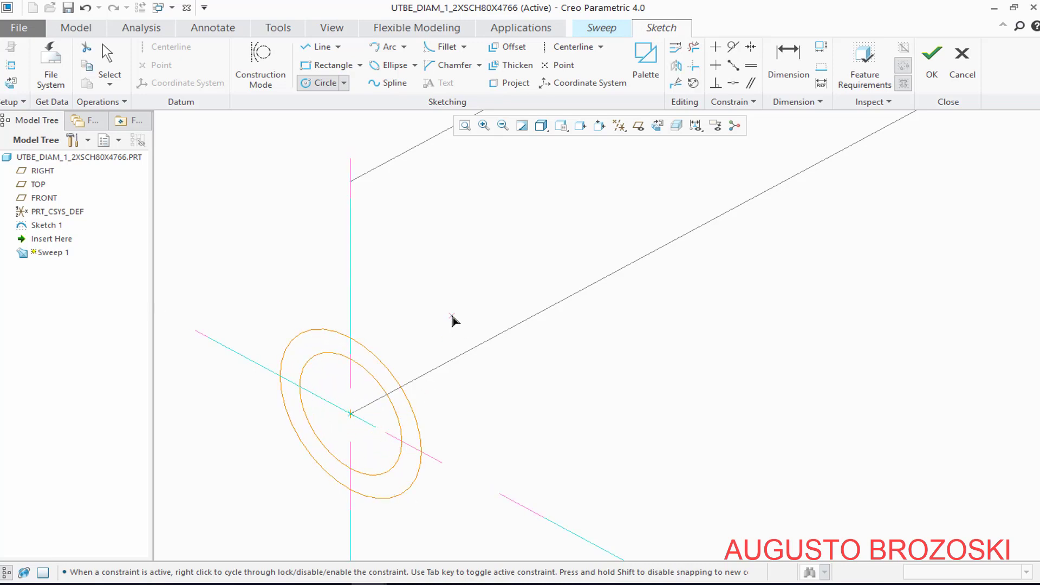
middle_click(501, 287)
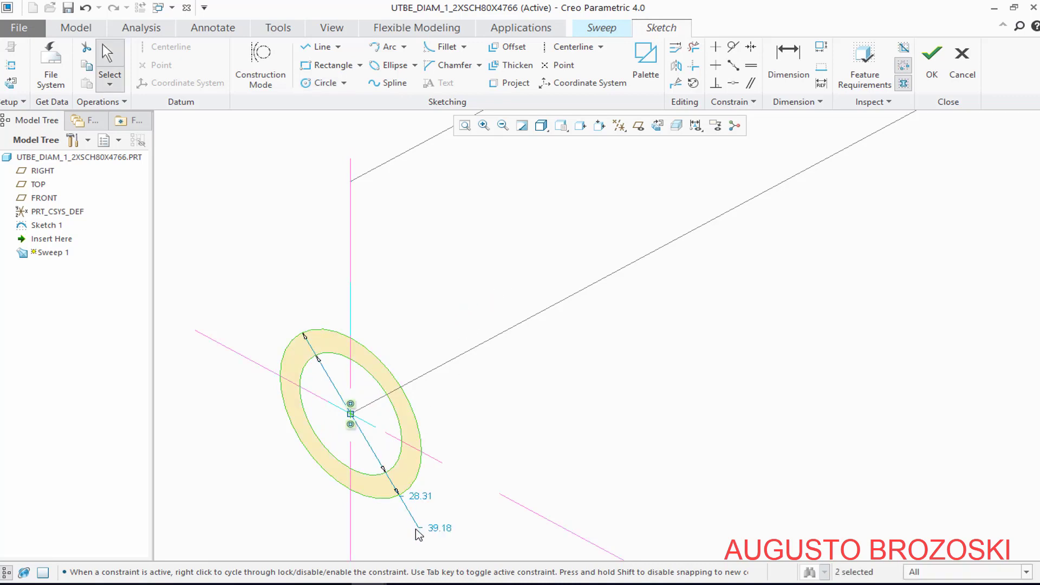
Move the inner circle's dimension clear of the section and set its diameter to 13.84 mm
drag(423, 497, 521, 425)
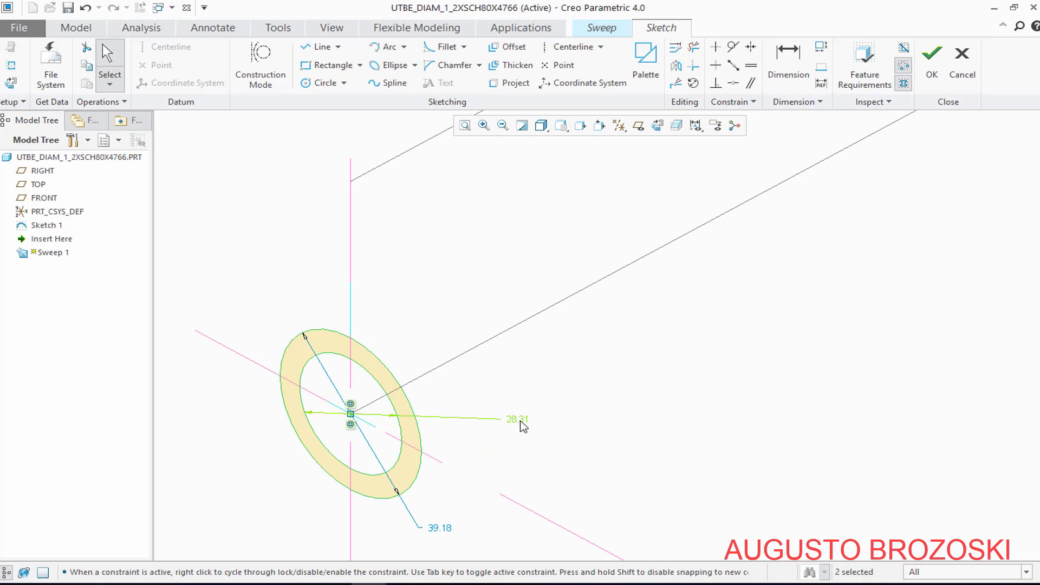
double_click(522, 423)
text(13.84)
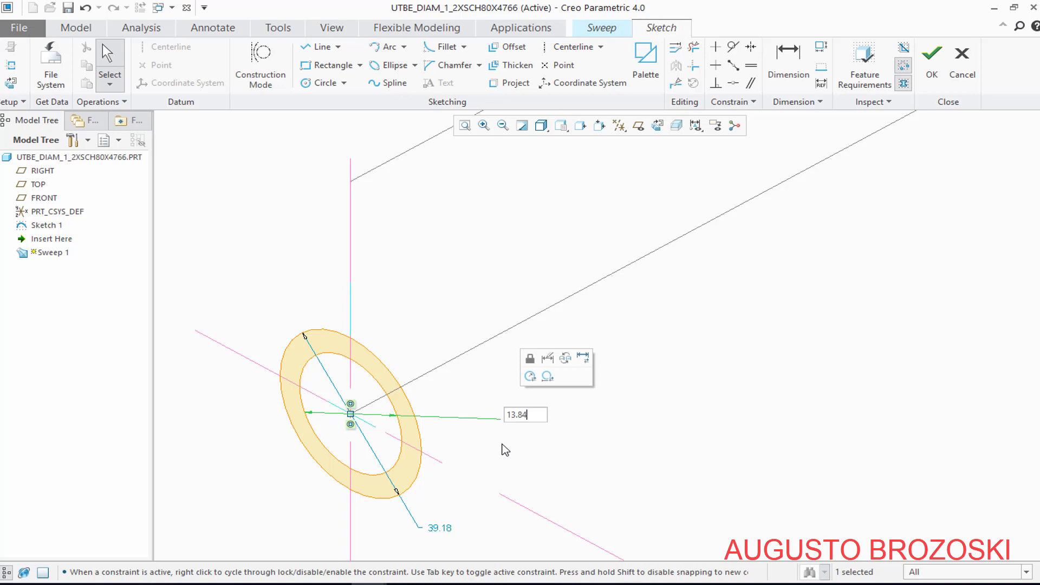
key(Return)
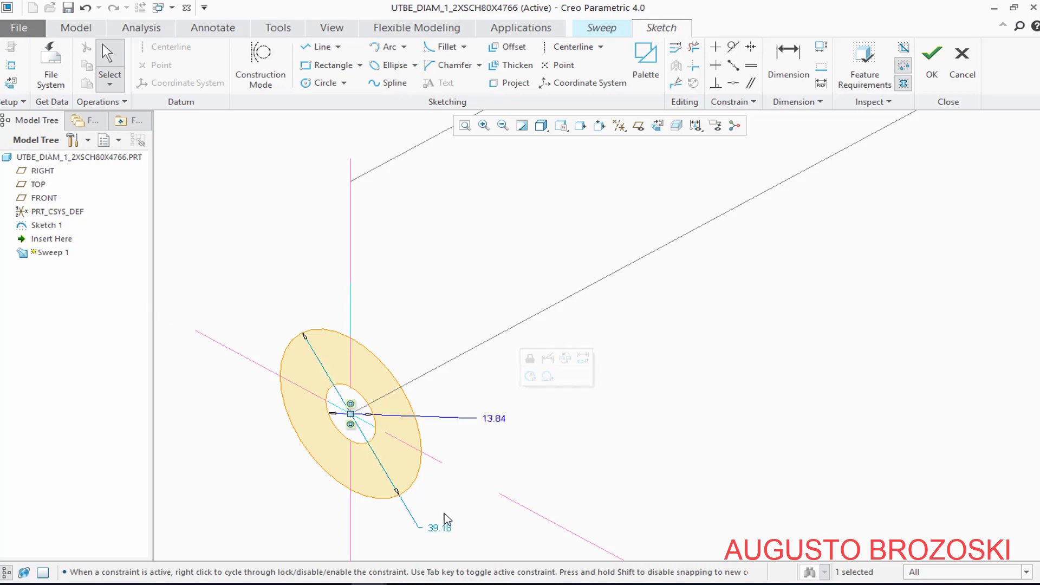
Set the outer circle's diameter to 21.3 mm and finish the sweep section
double_click(439, 528)
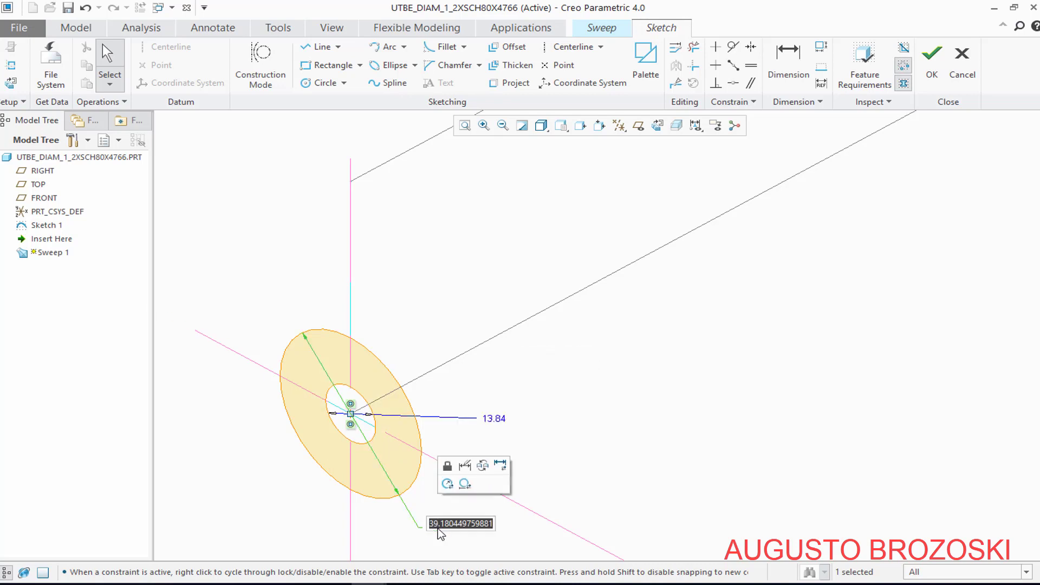
text(21.3)
key(Return)
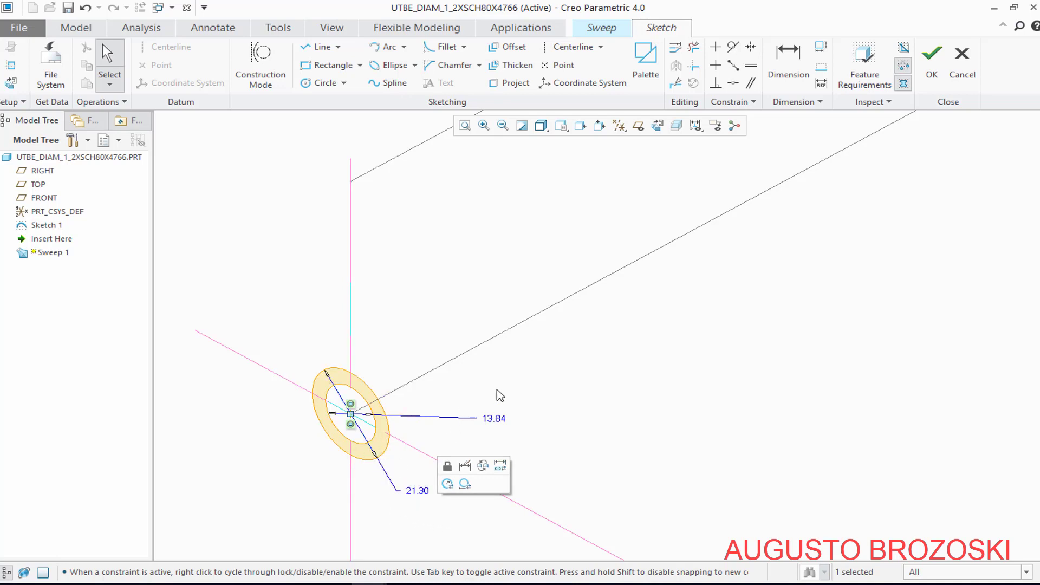
click(514, 379)
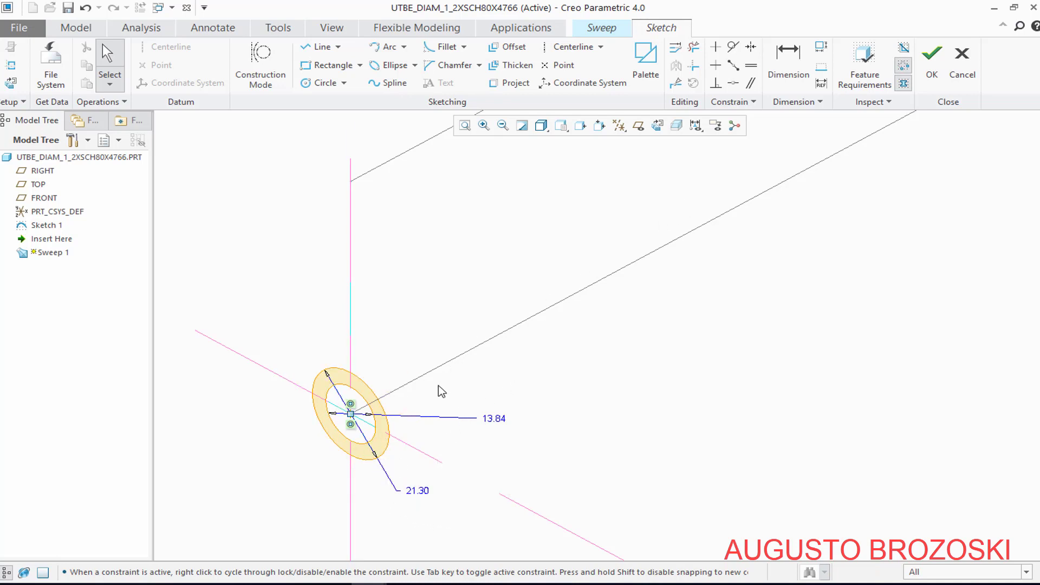
scroll(441, 391, up, 3)
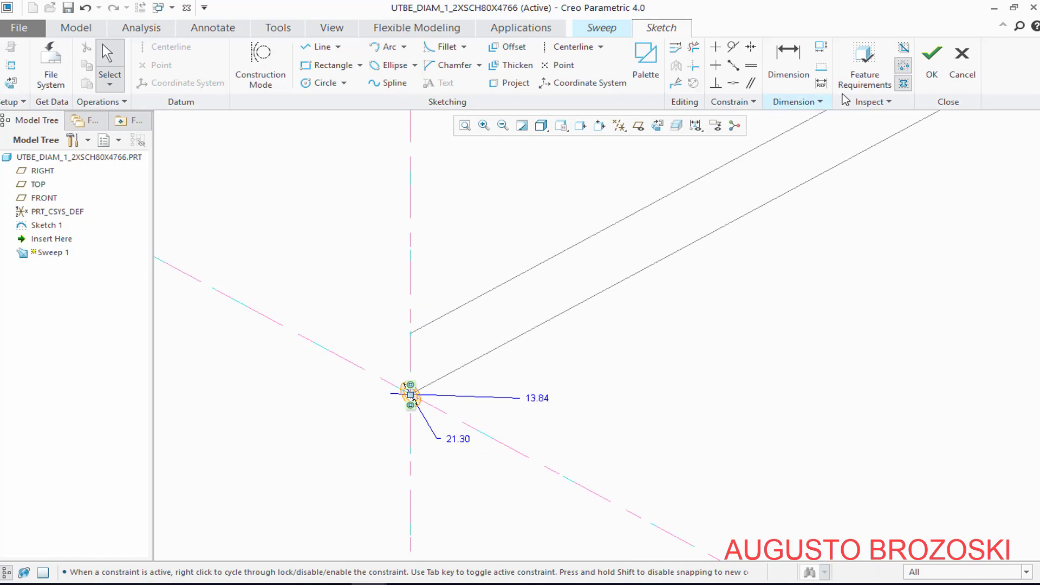
click(931, 59)
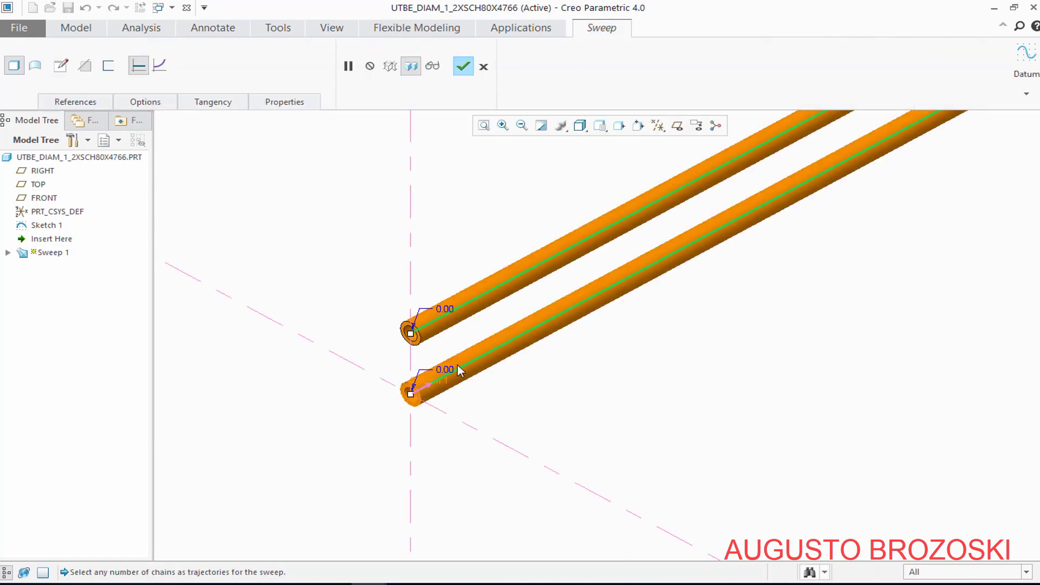
Complete the hollow tube sweep along the U-shaped path and clear the selection
scroll(460, 370, up, 4)
scroll(548, 296, down, 3)
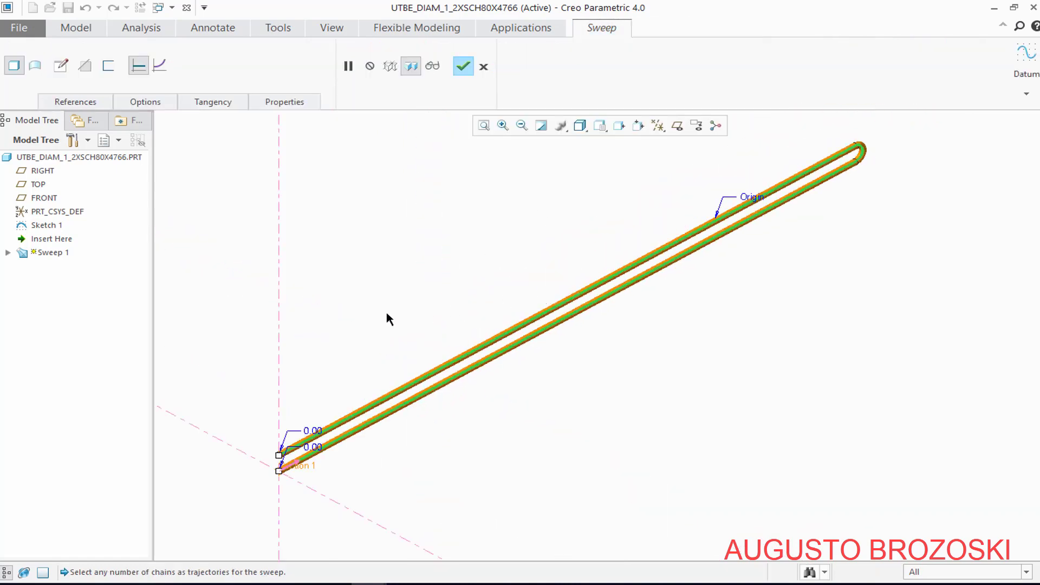
click(464, 67)
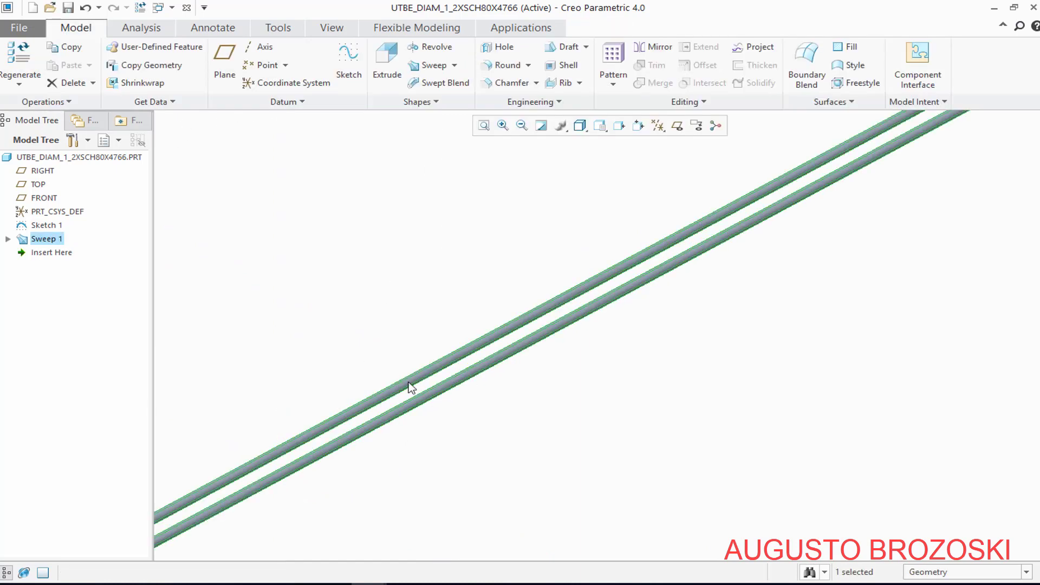
scroll(487, 386, up, 2)
scroll(268, 486, down, 3)
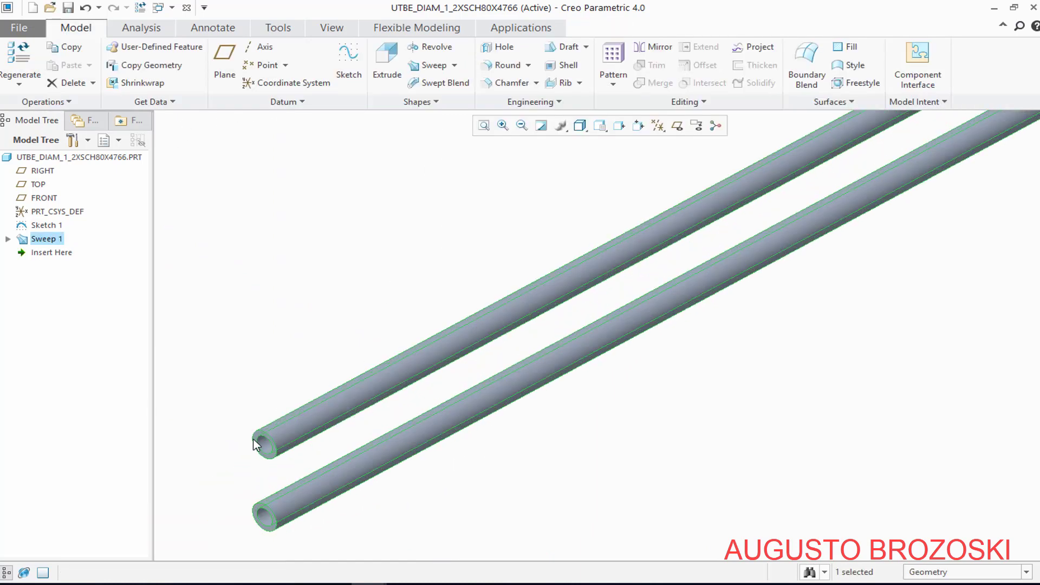
click(286, 358)
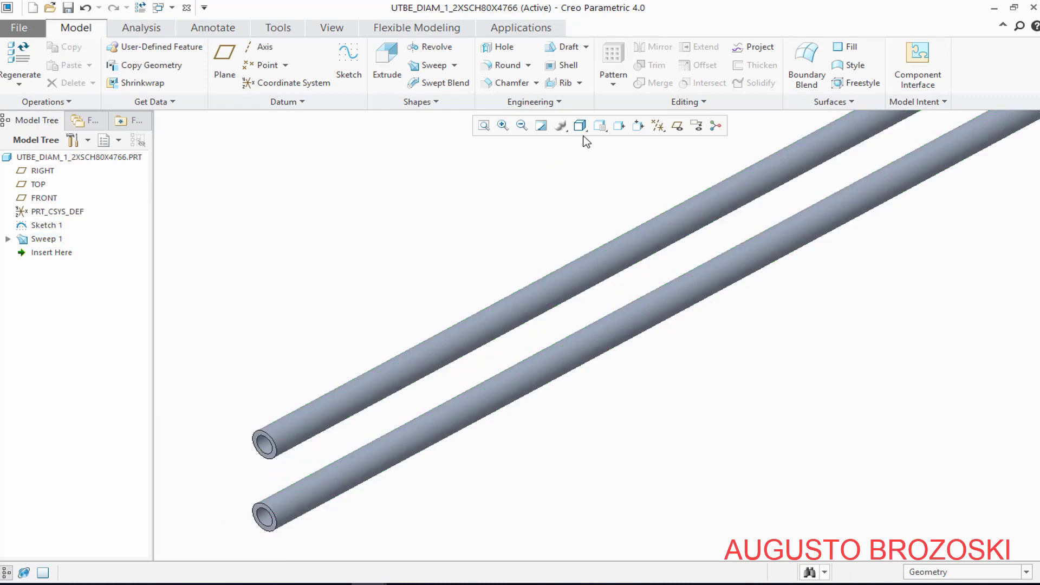
Show the swept U-tube in the standard orientation and save the part
click(600, 128)
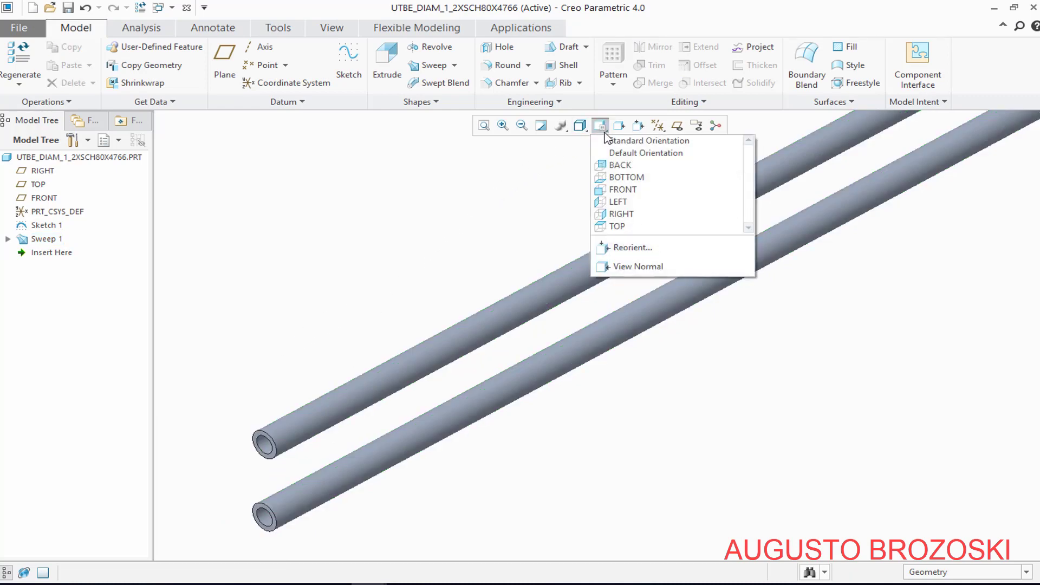
click(607, 141)
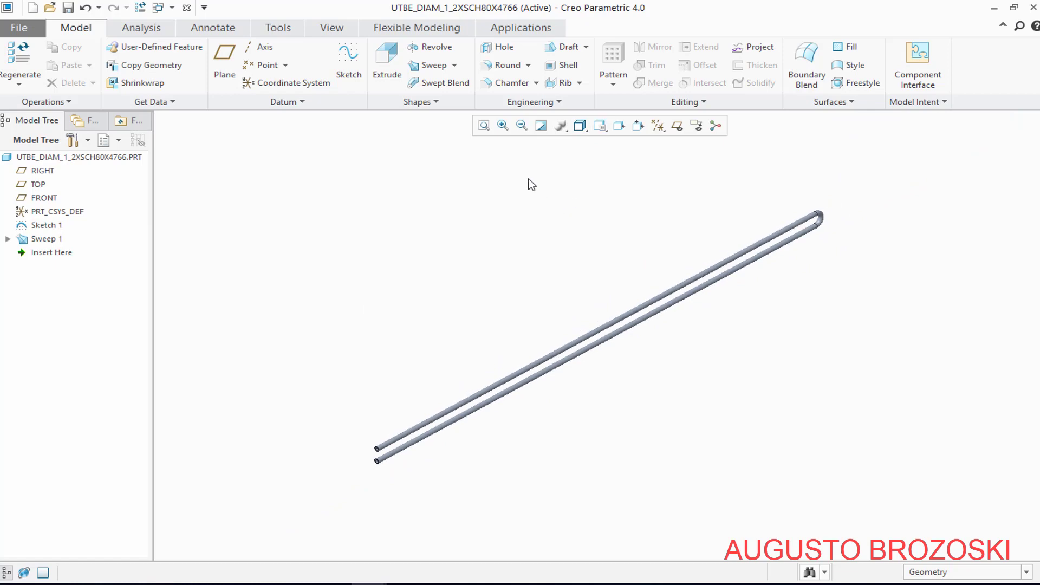
click(68, 8)
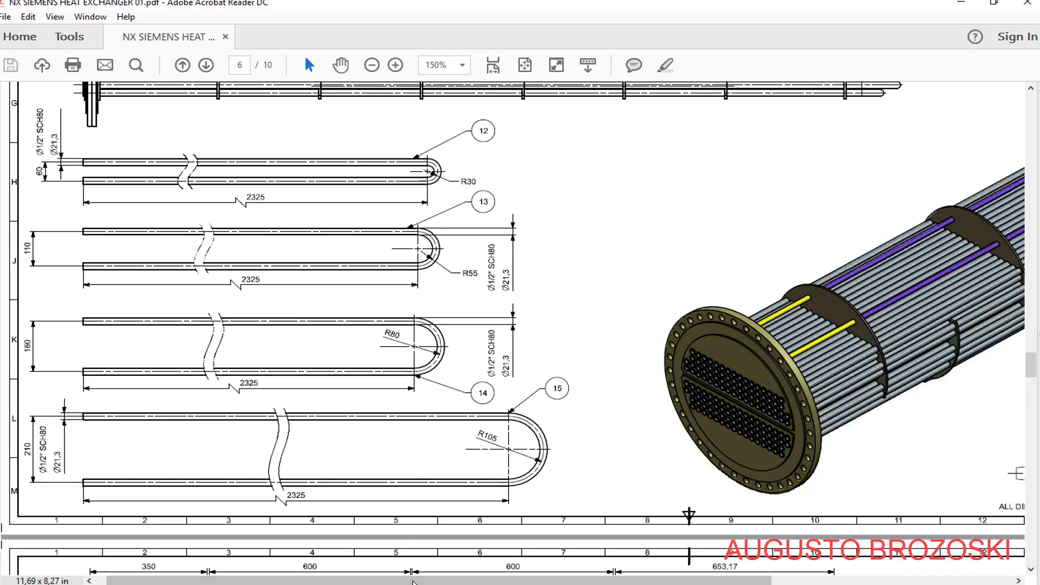
Look up tube item 13 in the PDF parts list and save a copy of the part as UTBE_DIAM_1_2XSCH80X4844
drag(415, 581, 715, 580)
scroll(783, 345, up, 2)
scroll(783, 345, up, 5)
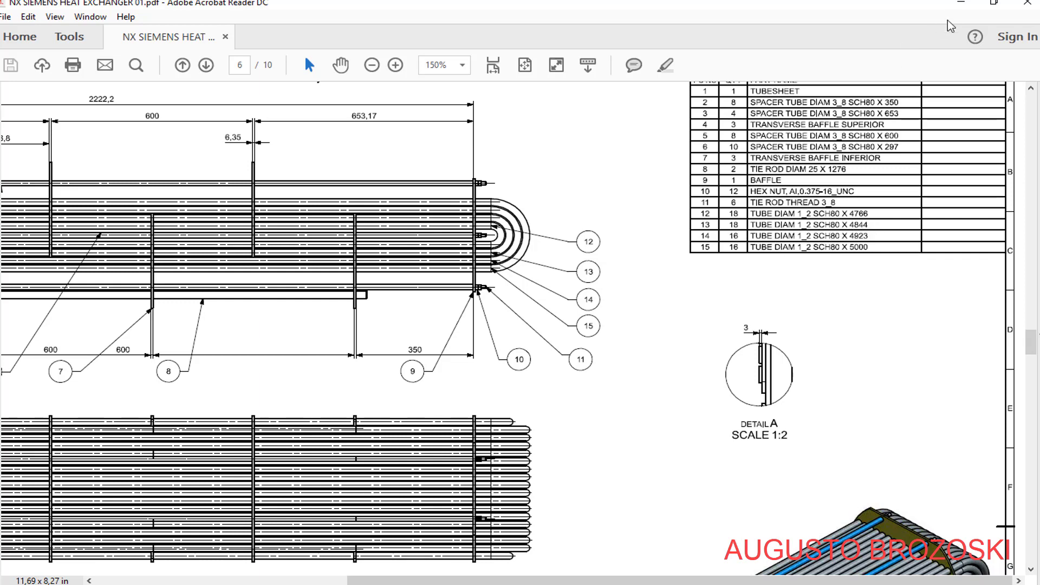
click(963, 3)
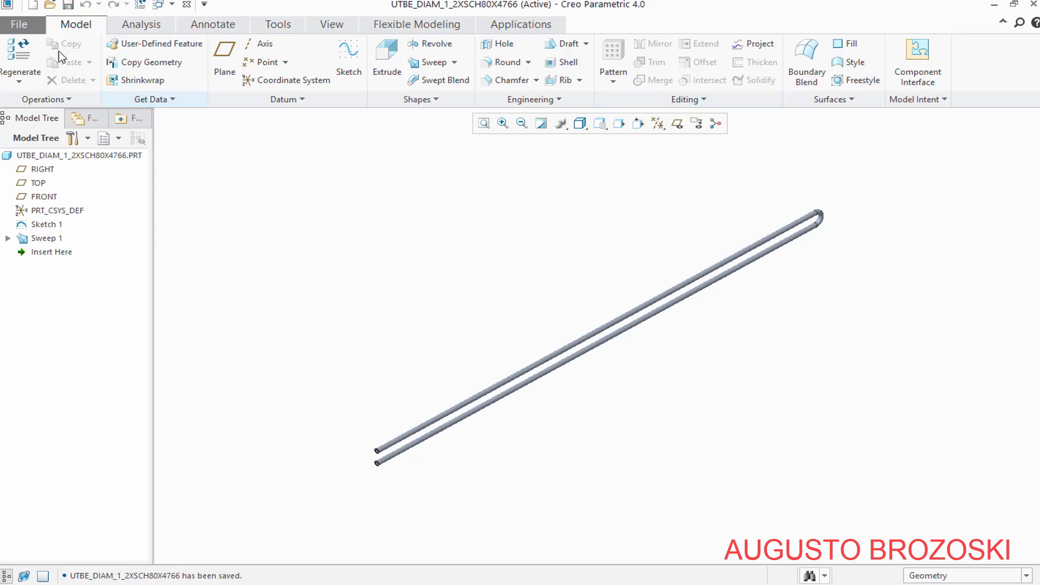
click(19, 24)
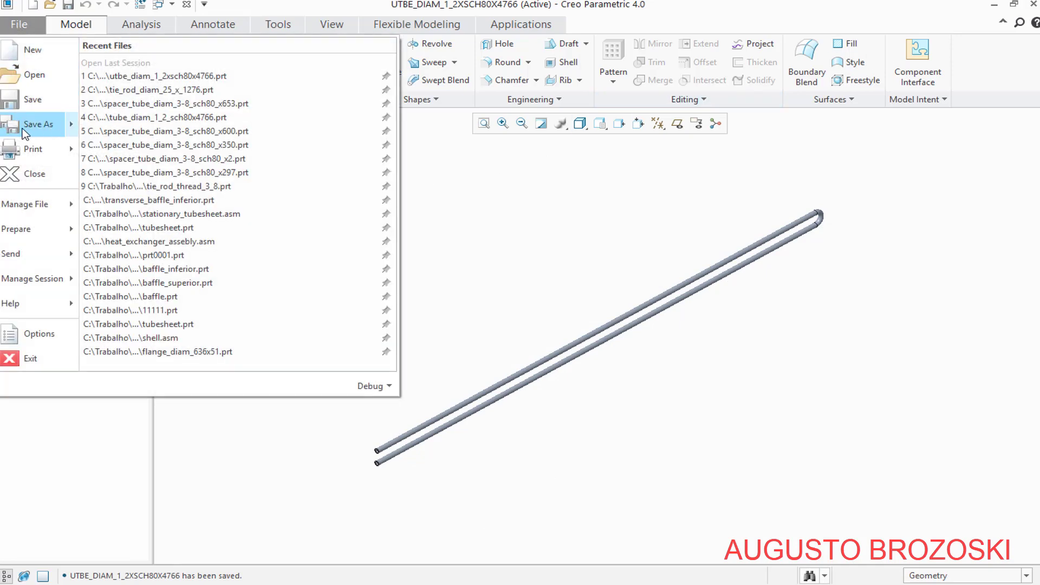
mouse_move(39, 125)
click(175, 78)
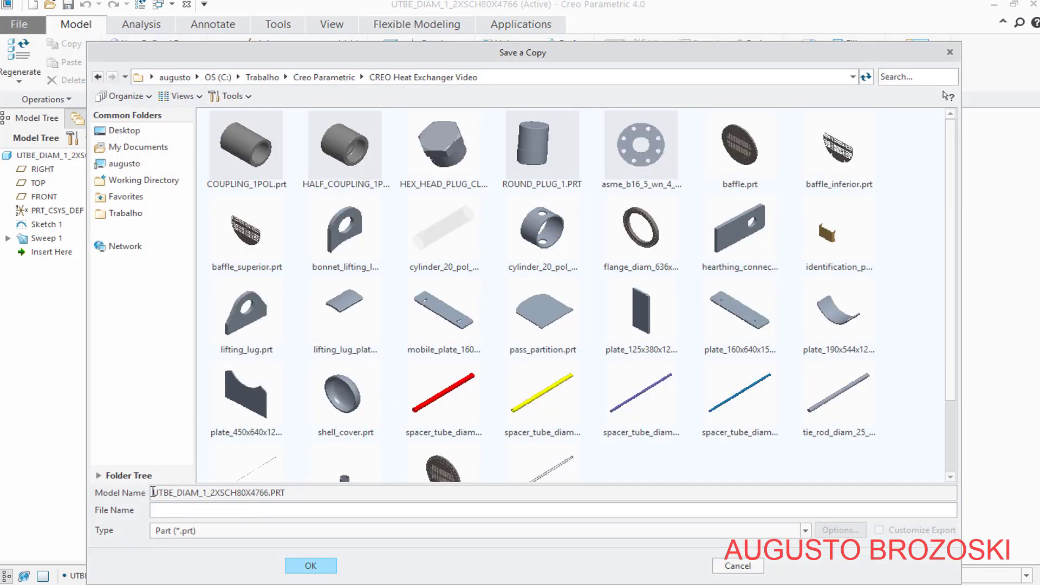
drag(153, 493, 268, 495)
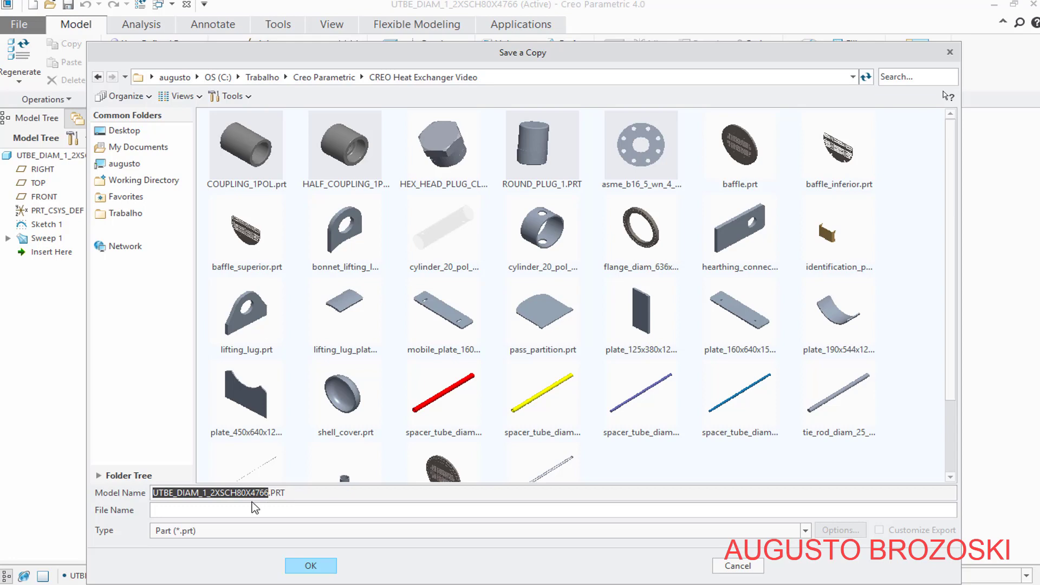
right_click(253, 494)
click(283, 432)
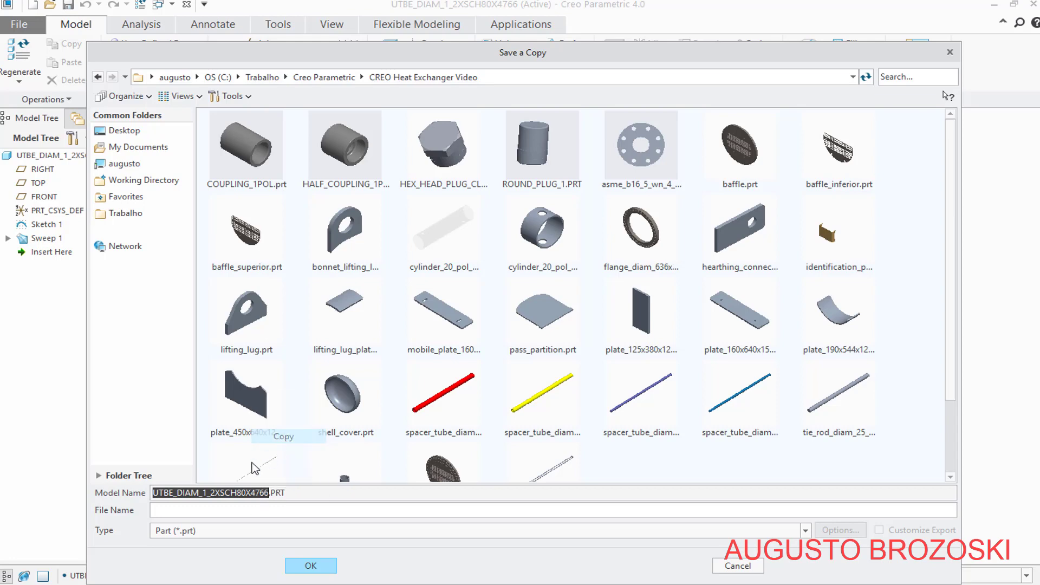
click(182, 512)
right_click(182, 512)
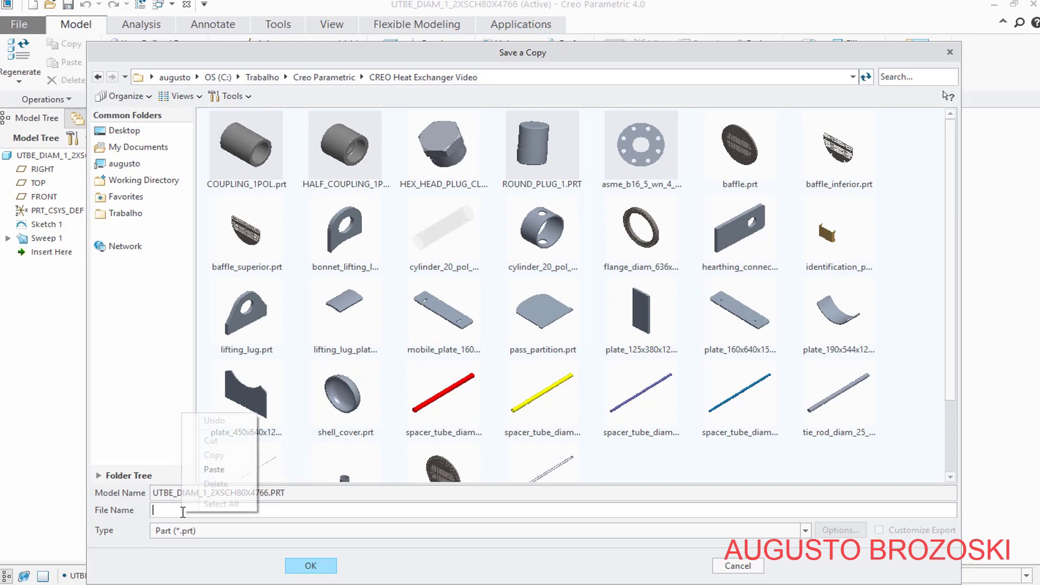
click(214, 469)
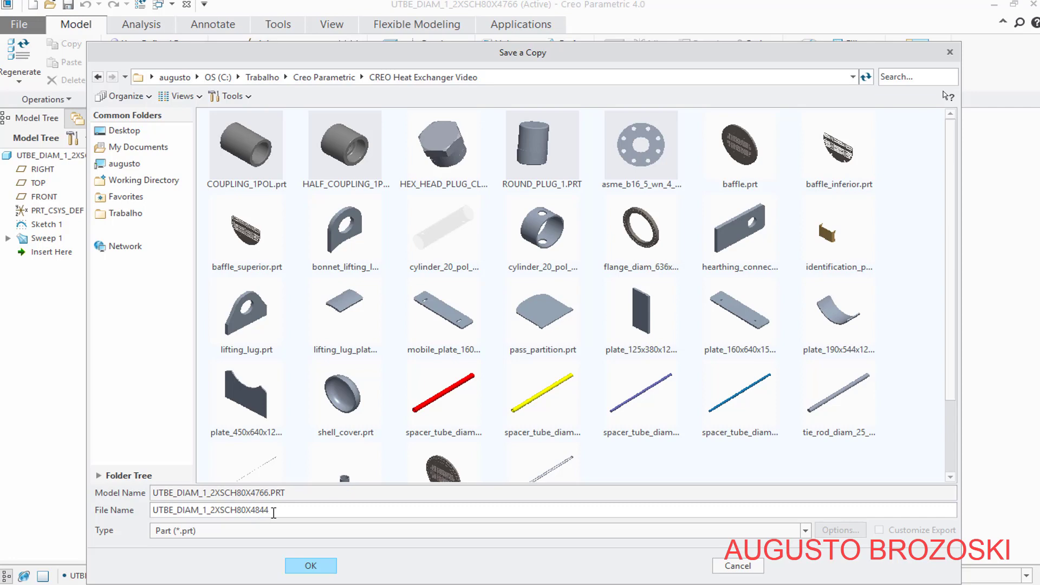
click(323, 565)
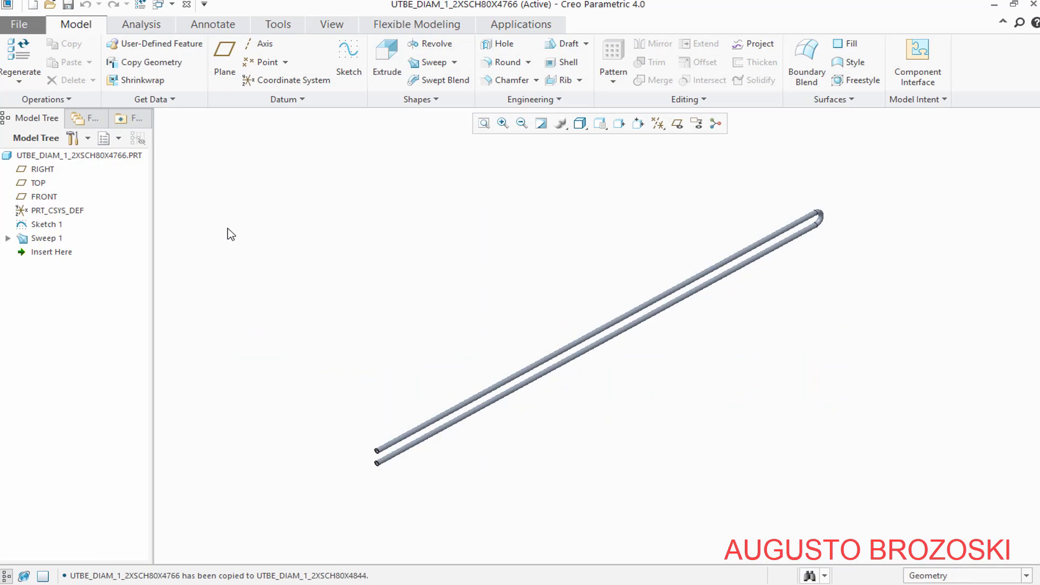
Open the copied part utbe_diam_1_2xsch80x4844.prt from the CREO Heat Exchanger Video folder
click(50, 5)
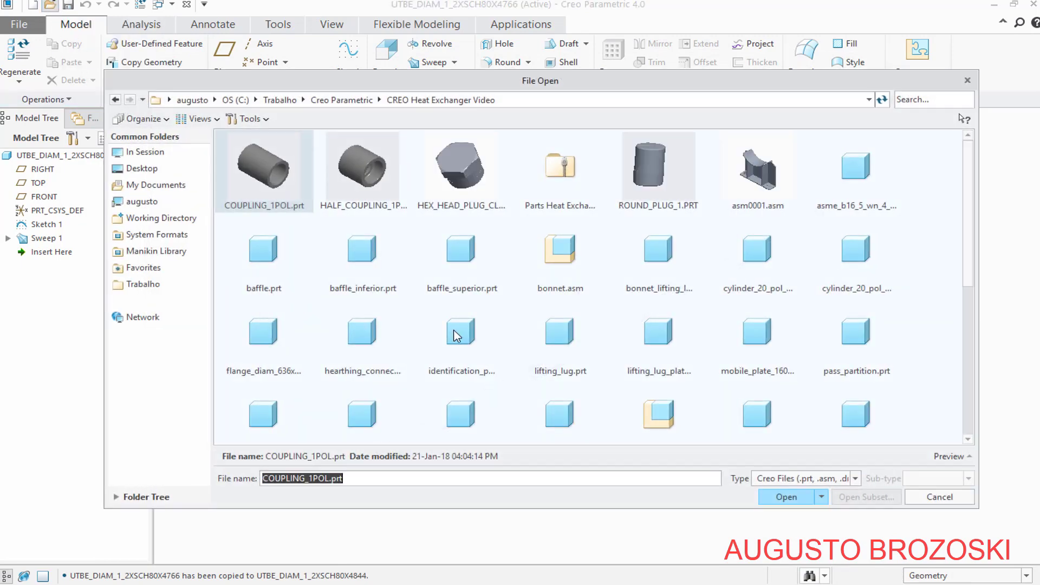
scroll(570, 375, down, 5)
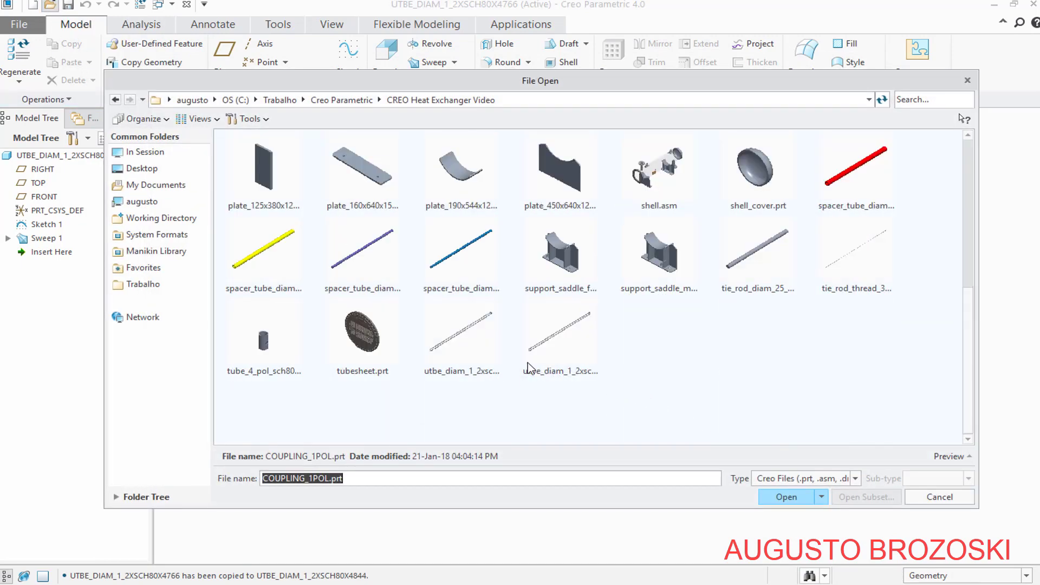
click(545, 367)
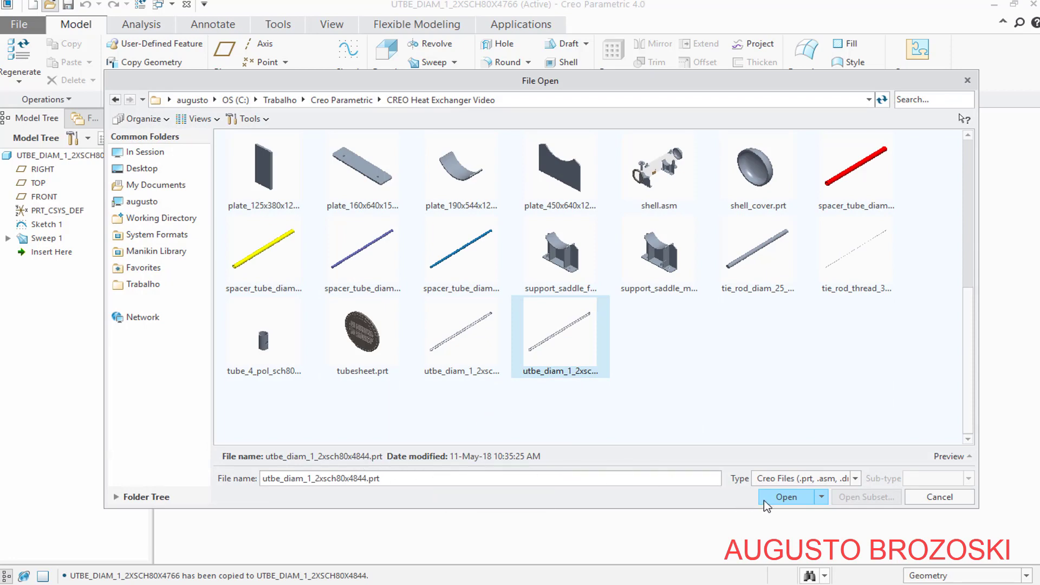
click(783, 497)
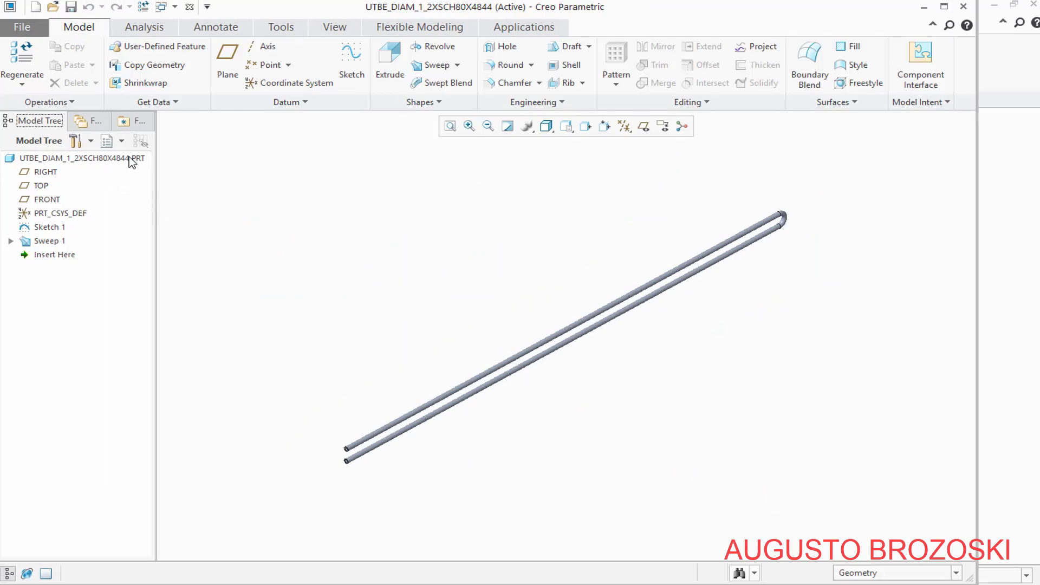
Redefine the U-shaped path sketch, setting its bend radius to 55 mm as the PDF drawing gives for item 13
click(47, 229)
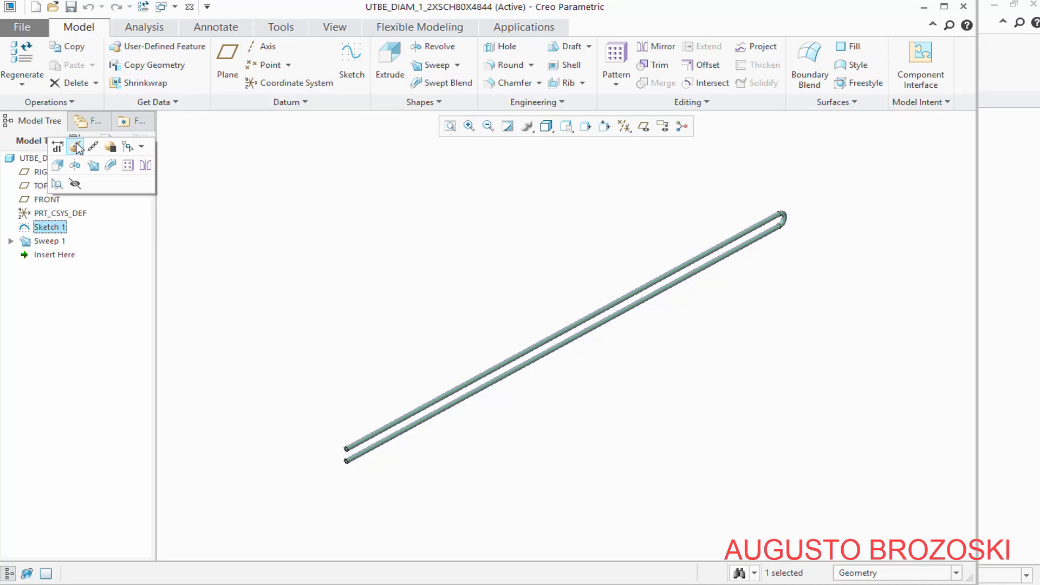
click(77, 147)
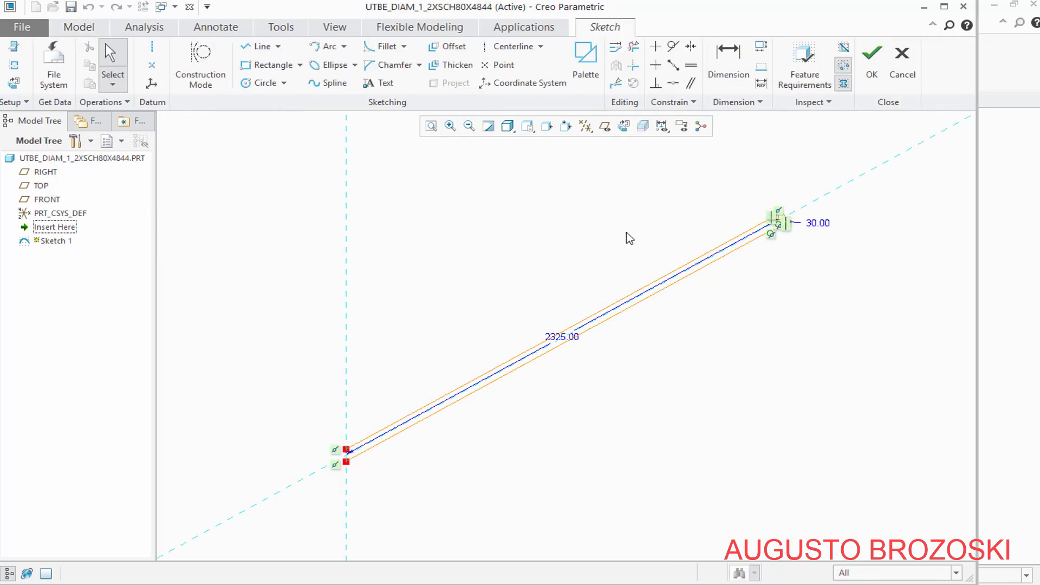
click(624, 125)
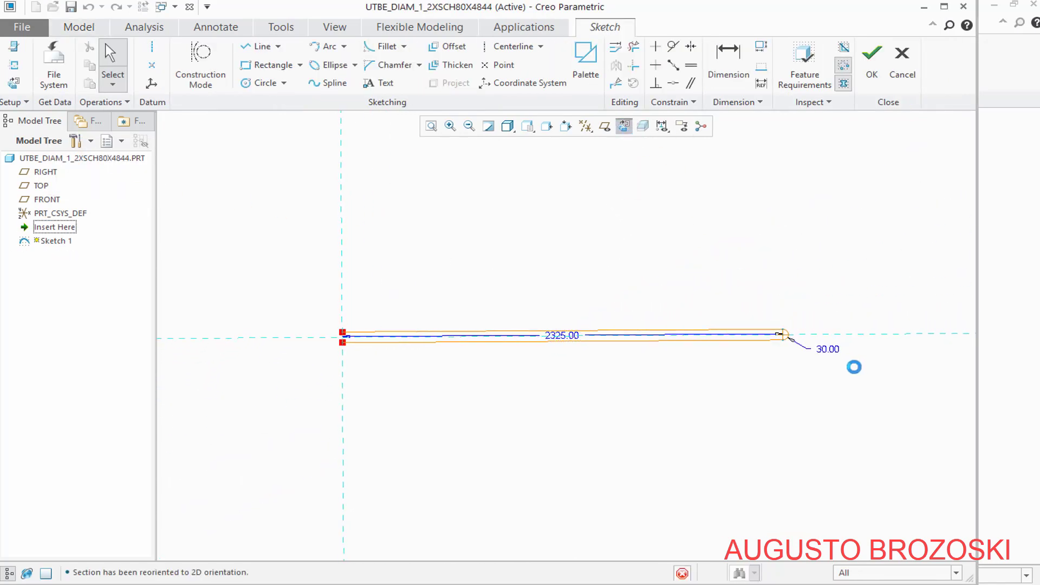
scroll(784, 346, up, 10)
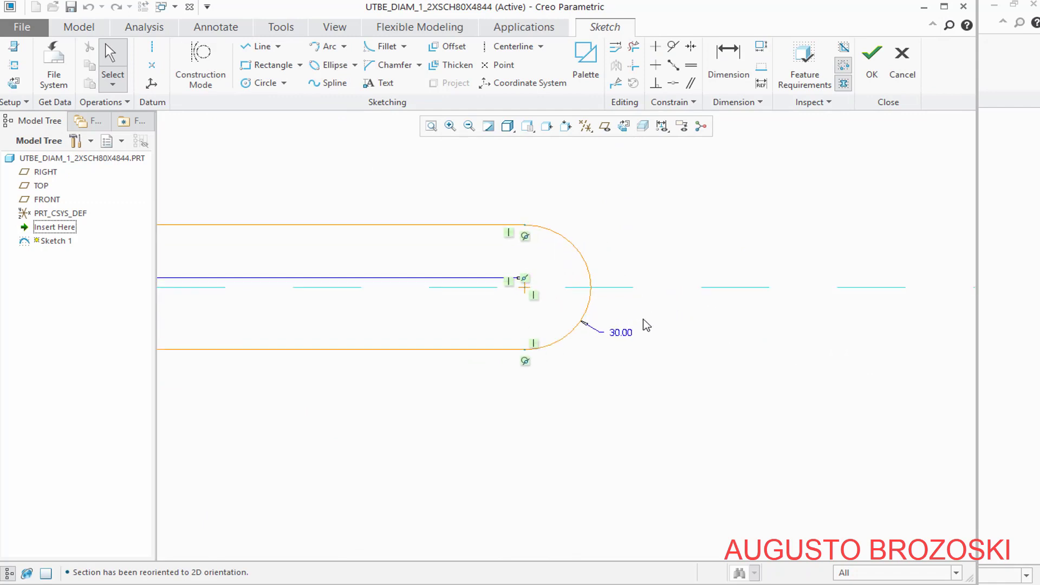
double_click(621, 332)
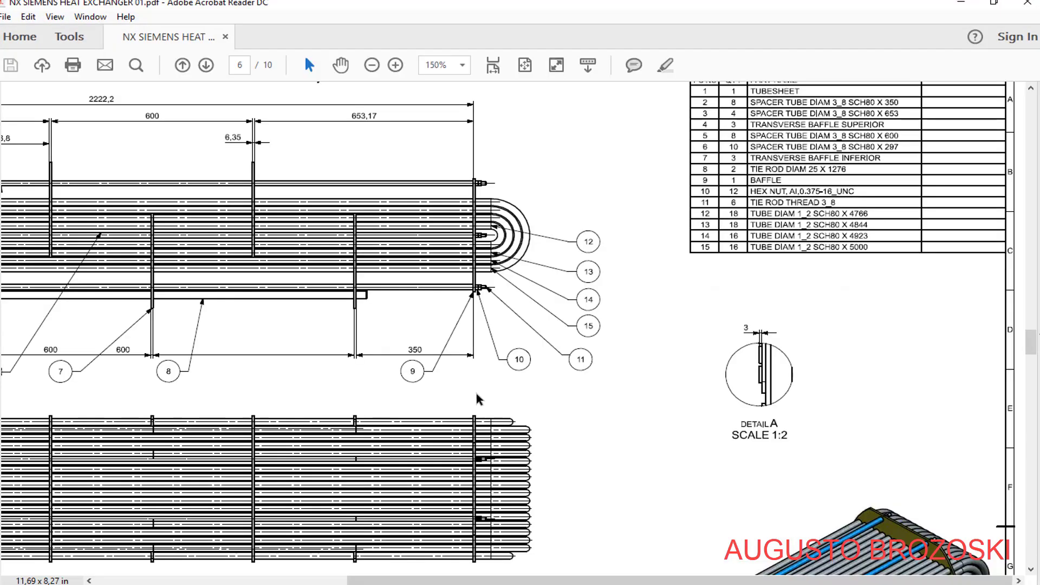
scroll(475, 399, down, 15)
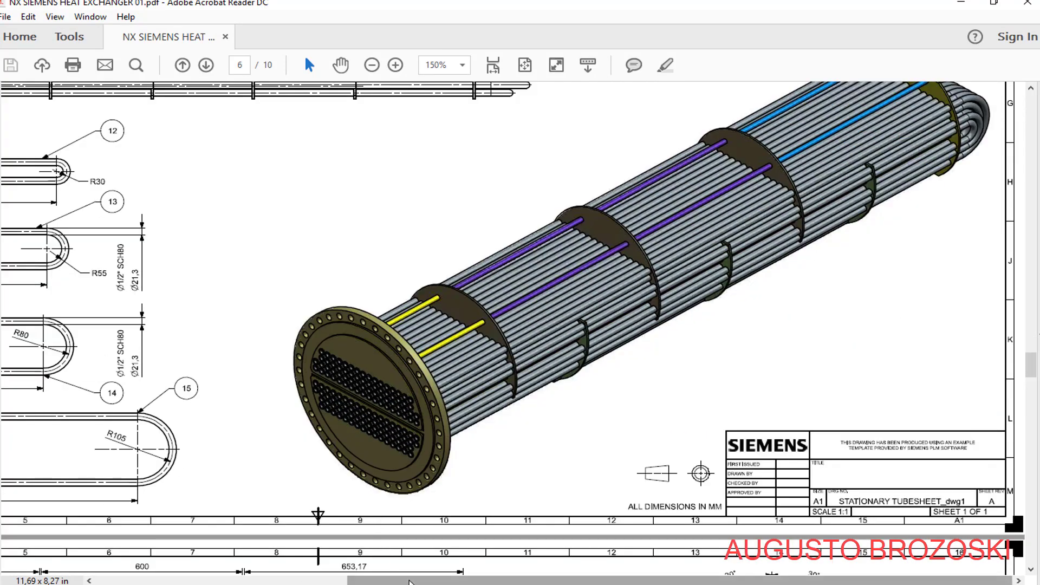
drag(409, 581, 197, 582)
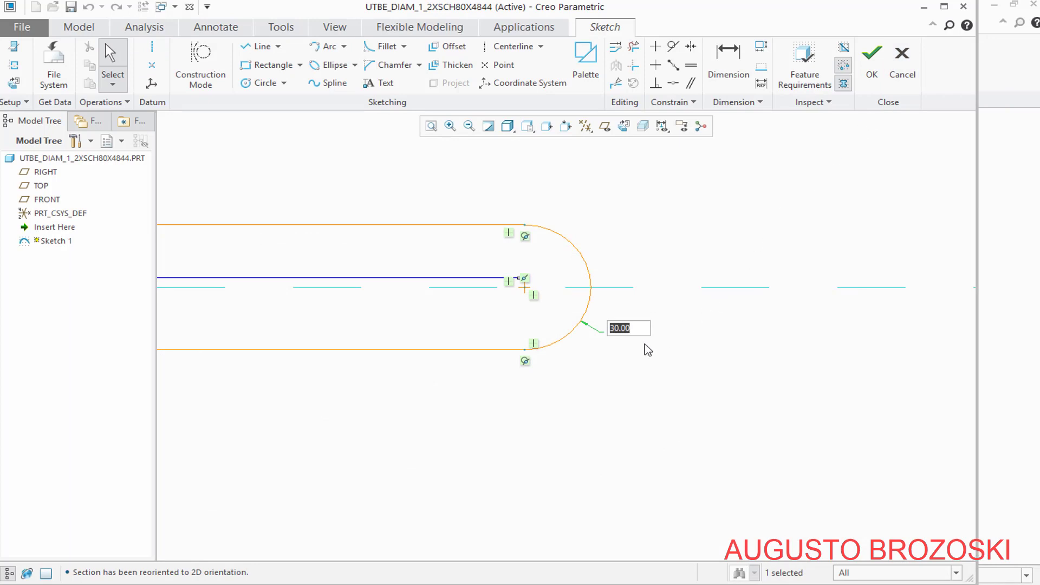
text(55)
key(Return)
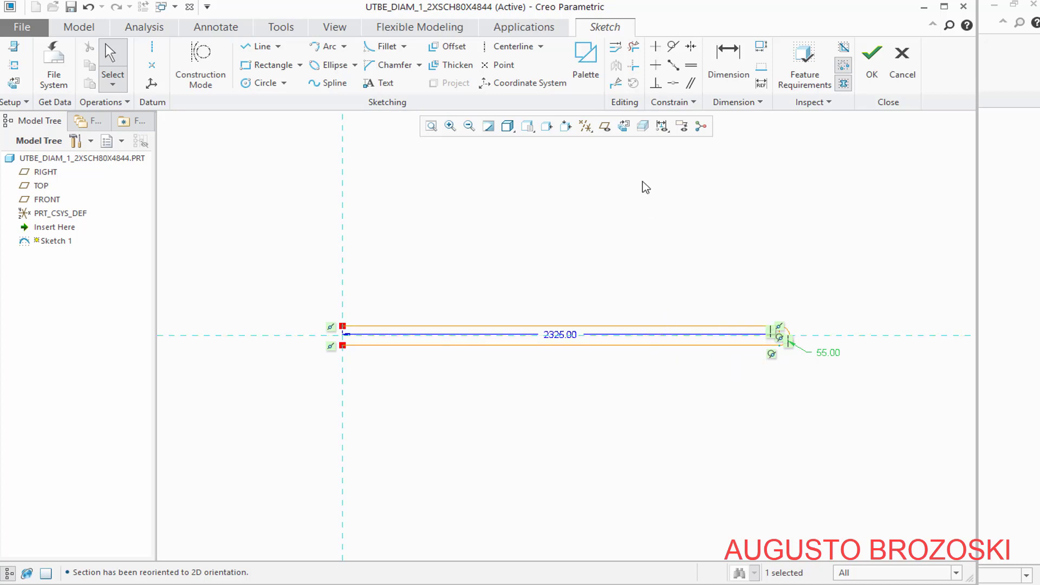
click(872, 54)
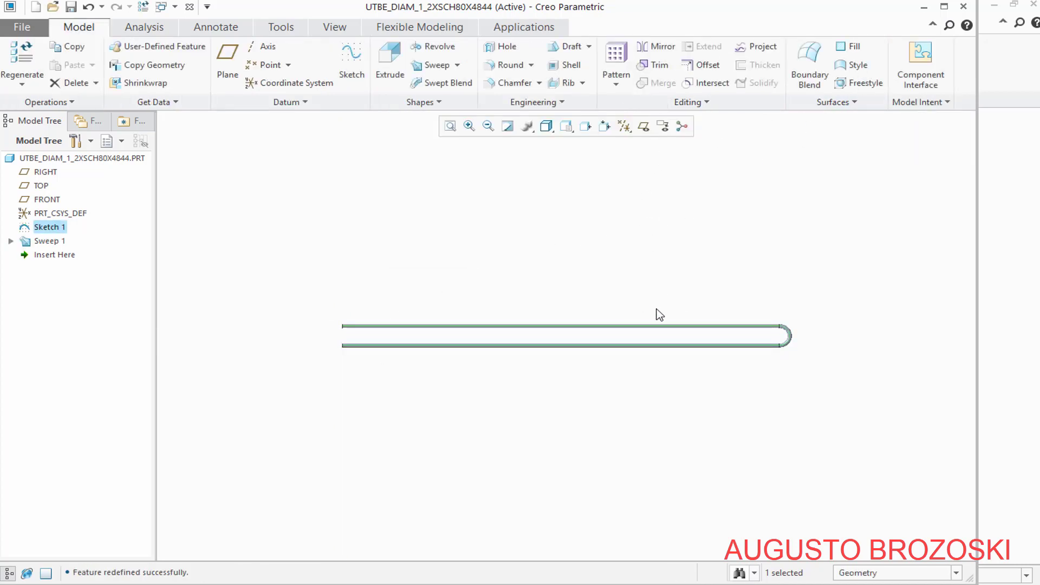
Show the 4844 tube in the standard orientation and save the part
click(566, 127)
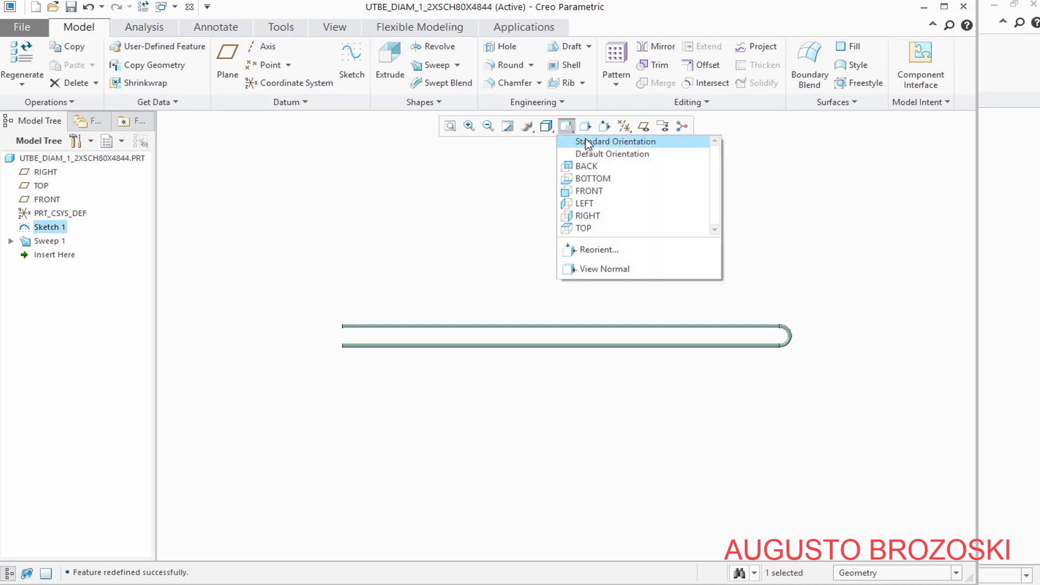
click(587, 142)
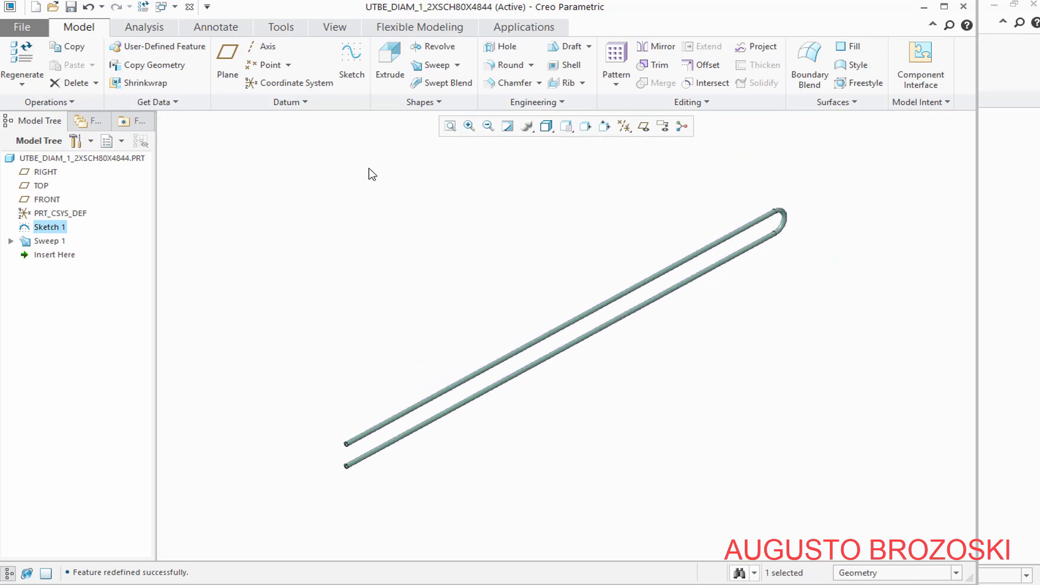
click(71, 6)
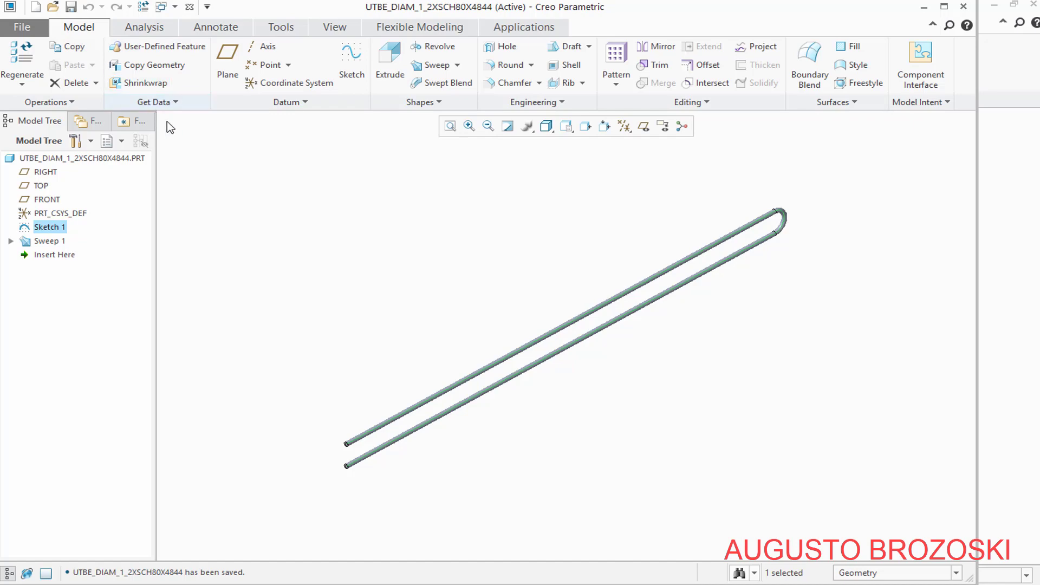
Look up tube item 14 in the PDF parts list and save a copy of the part as UTBE_DIAM_1_2XSCH80X4923
click(400, 566)
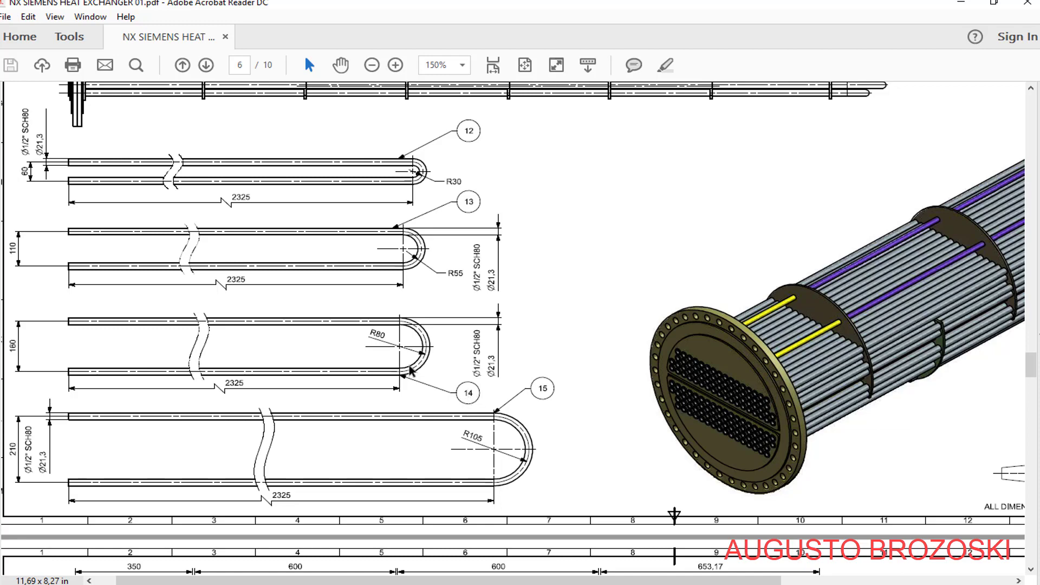
drag(462, 580, 727, 569)
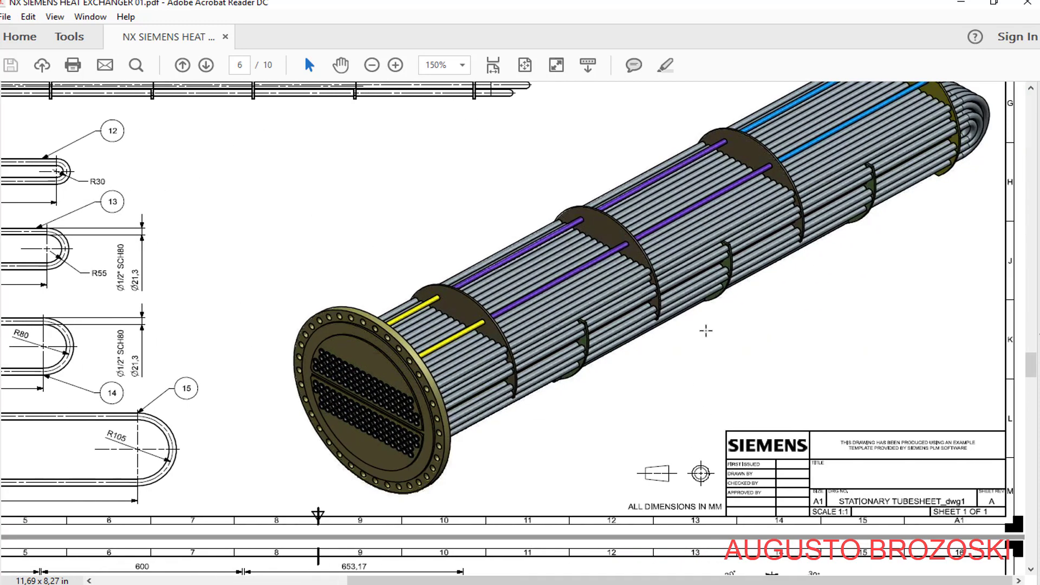
scroll(705, 328, up, 10)
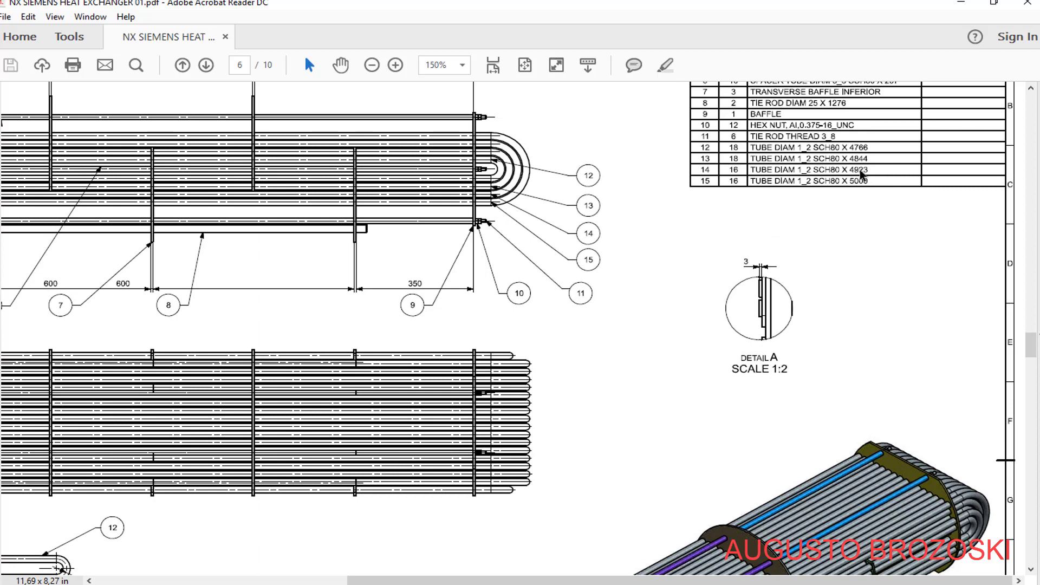
click(959, 4)
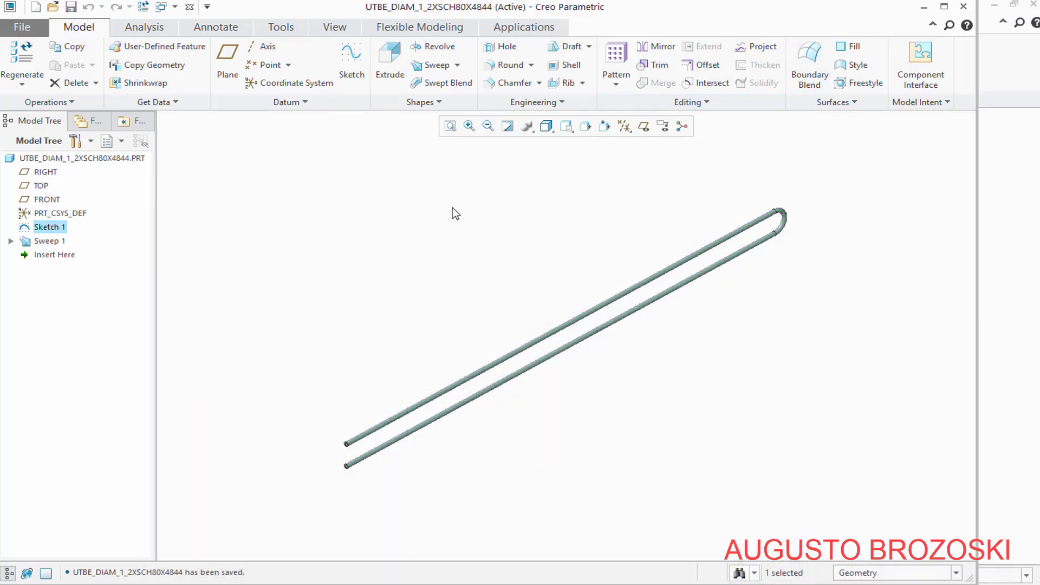
click(22, 27)
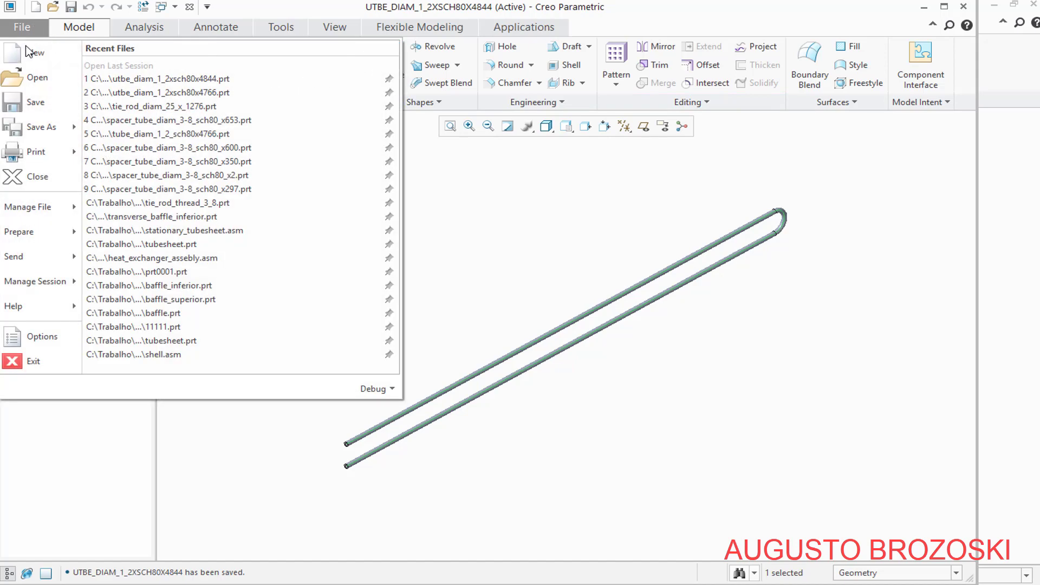
mouse_move(56, 124)
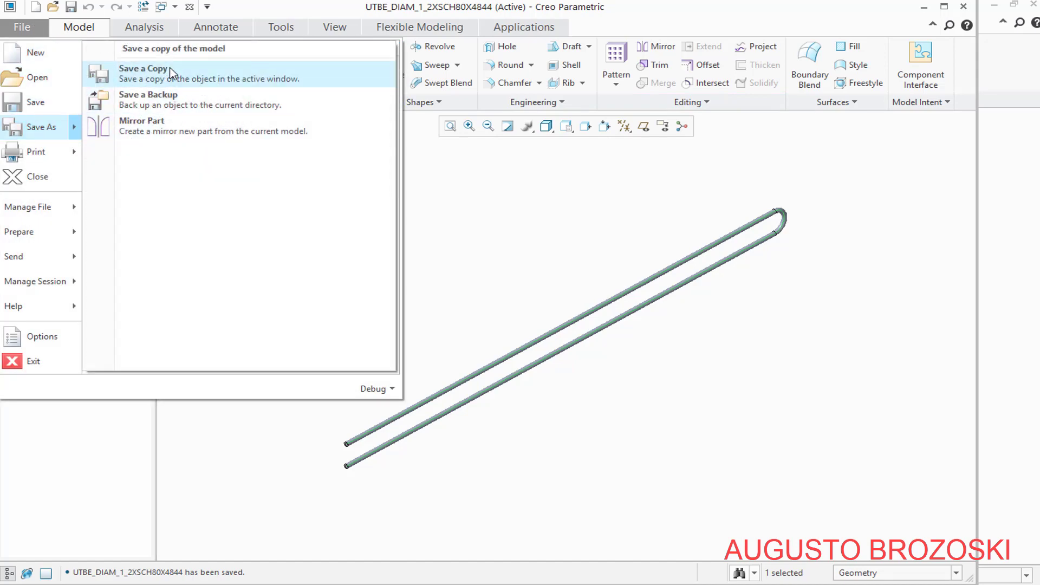
click(142, 69)
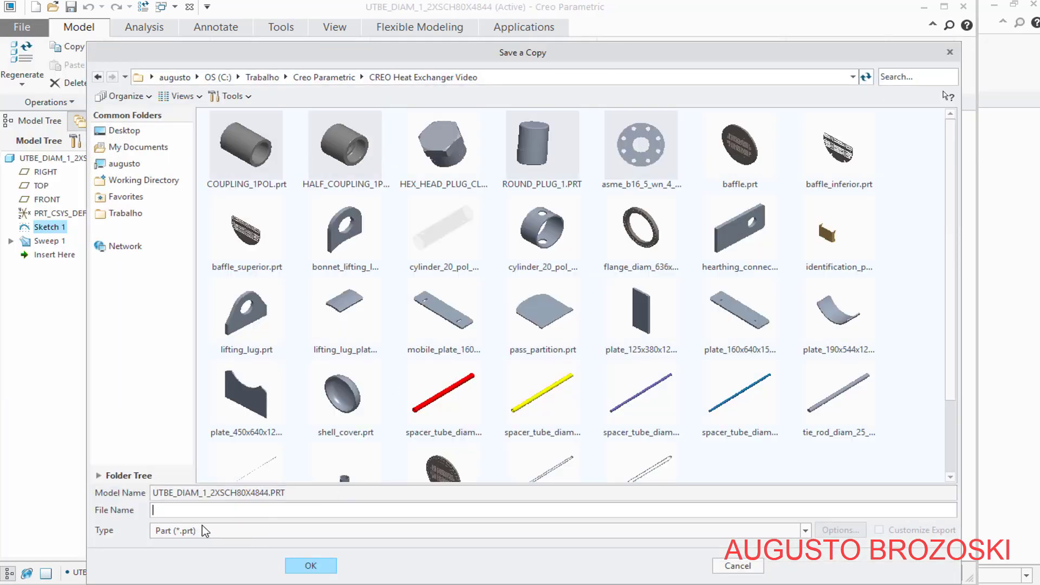
drag(154, 493, 260, 494)
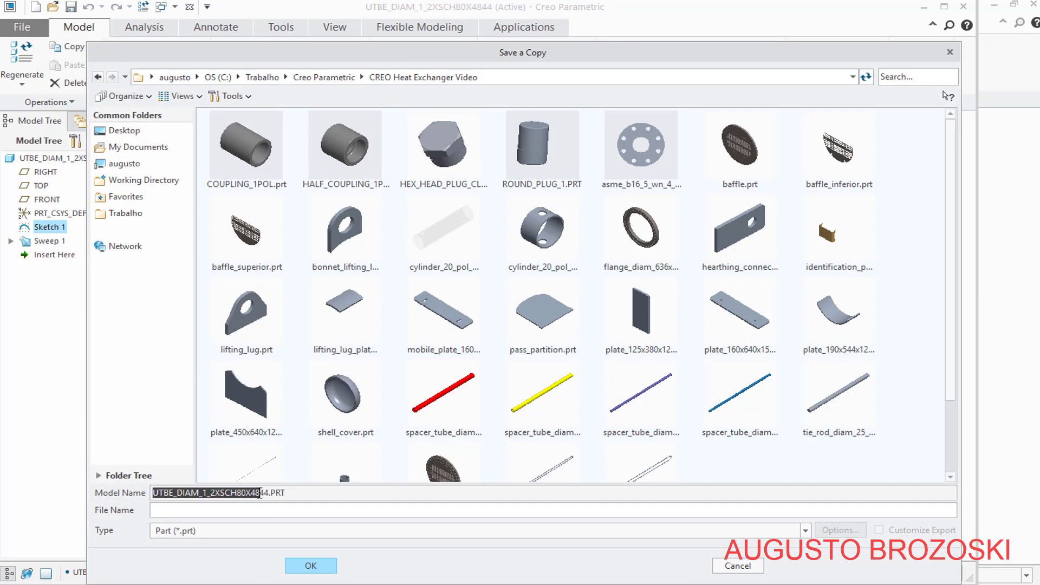
right_click(253, 494)
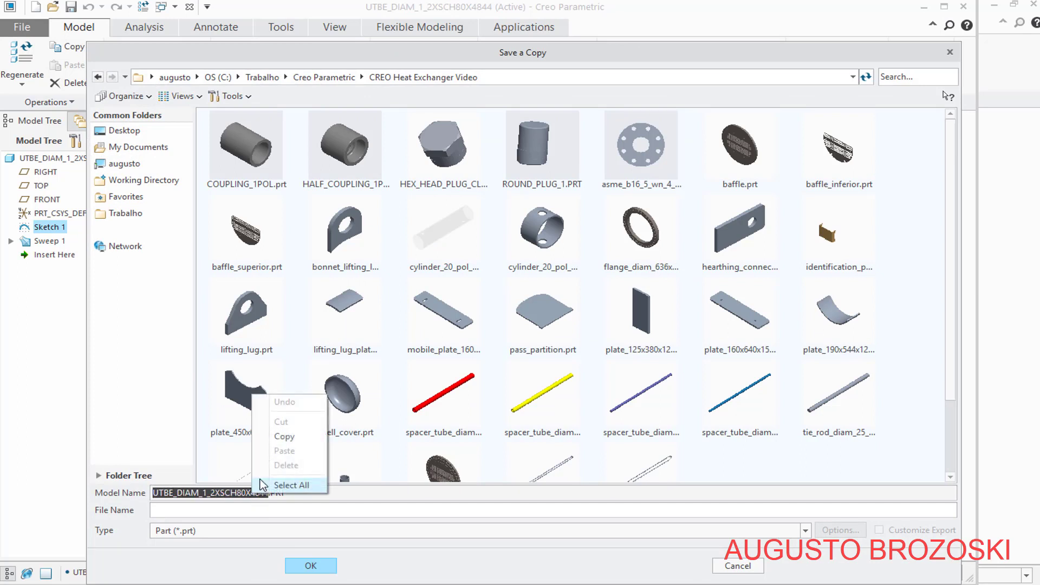
click(282, 432)
click(166, 513)
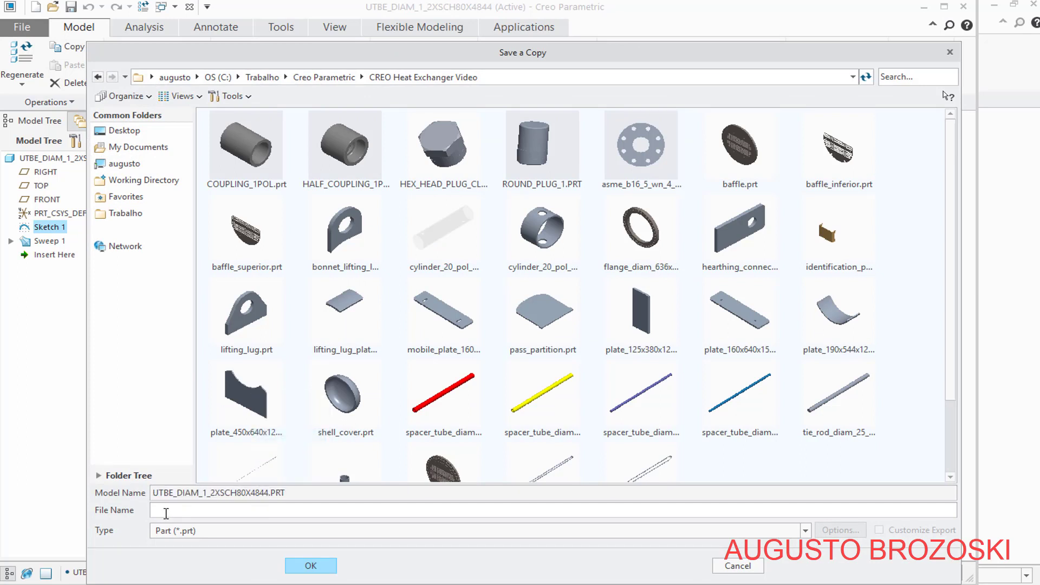
right_click(167, 514)
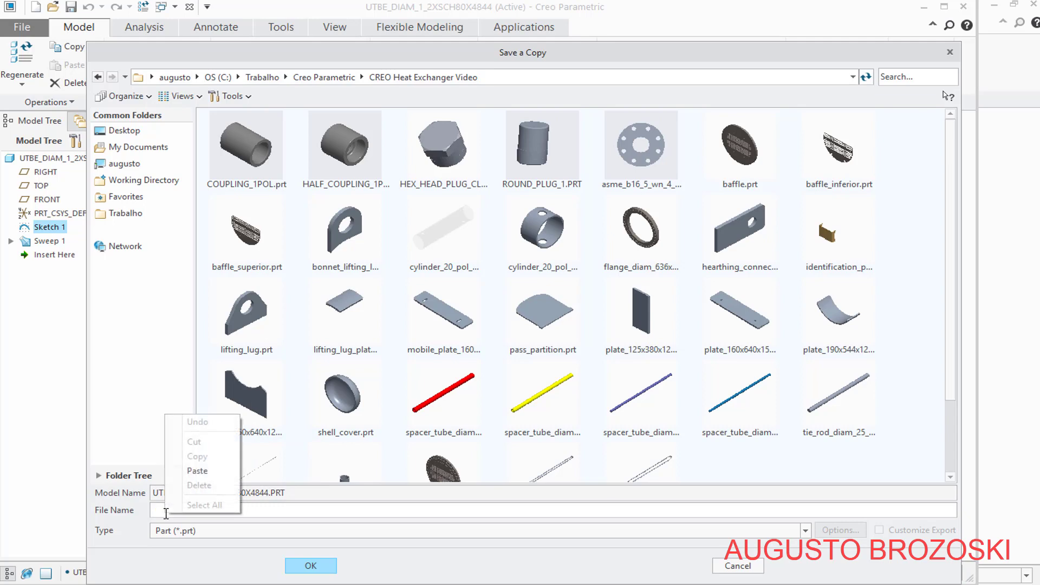
click(197, 471)
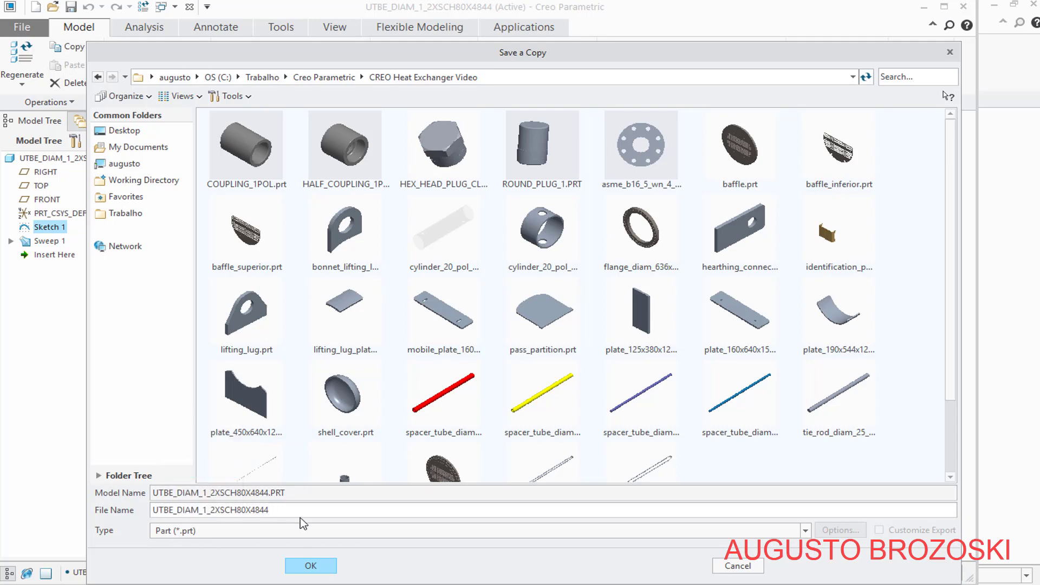
key(BackSpace)
key(BackSpace)
text(923)
click(317, 565)
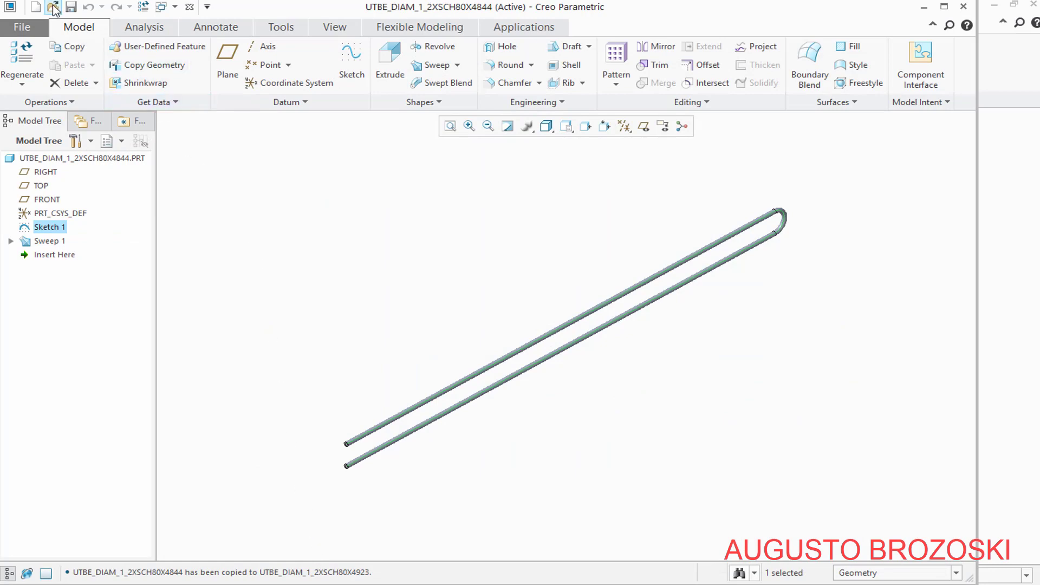
Open the copied part utbe_diam_1_2xsch80x4923.prt from the CREO Heat Exchanger Video folder
click(54, 8)
scroll(493, 368, down, 5)
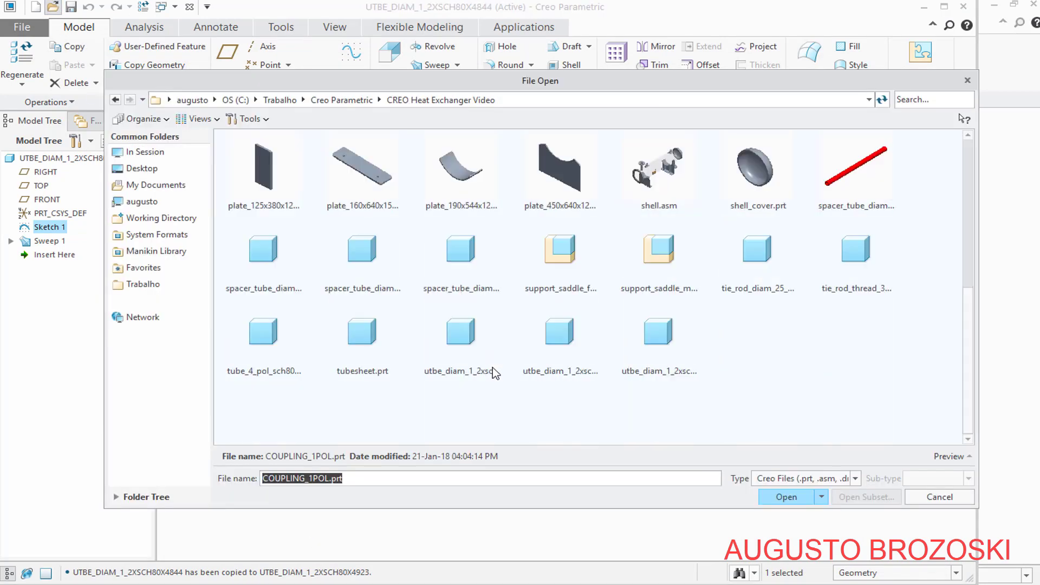
click(632, 353)
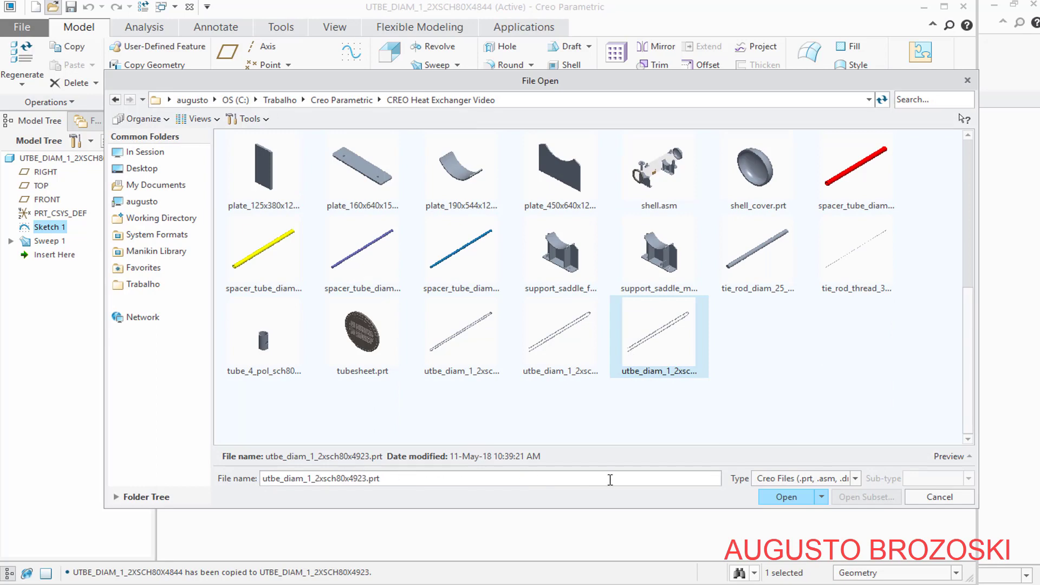
click(772, 495)
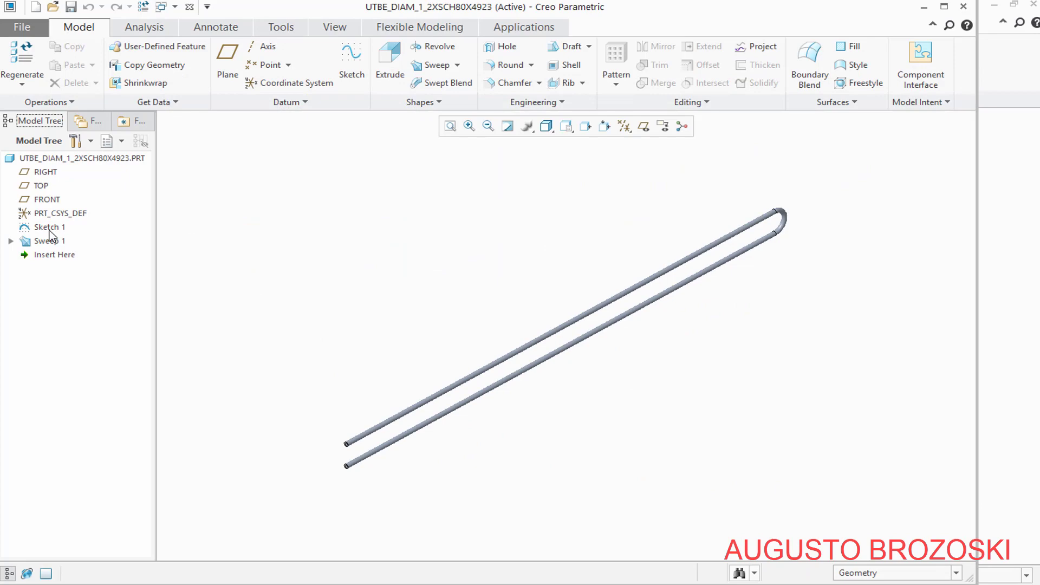
Redefine the U-shaped path sketch with the 80 mm bend radius given for item 14 in the PDF drawing, and save the part
click(49, 231)
click(77, 149)
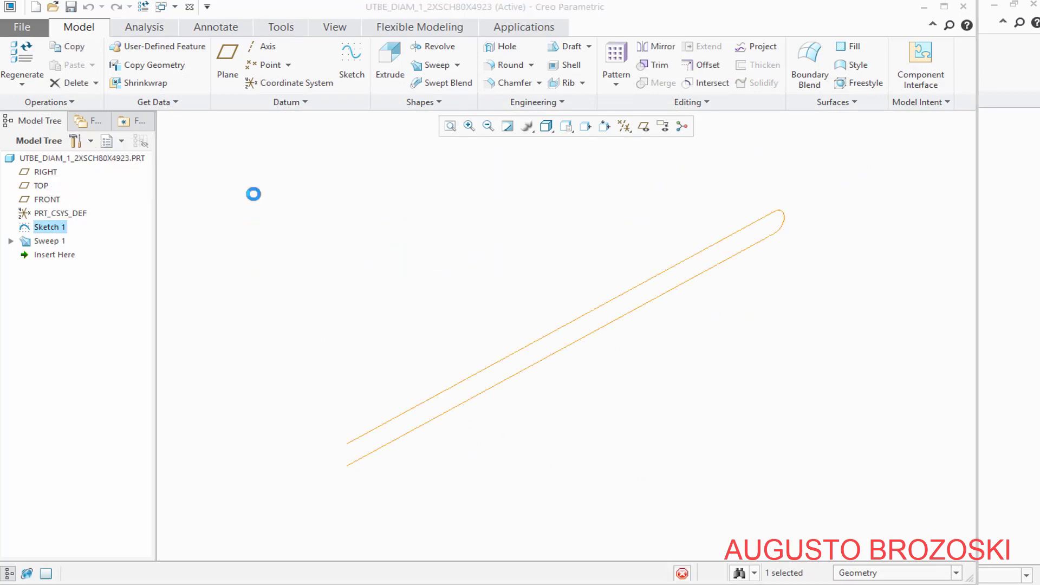
scroll(771, 217, up, 8)
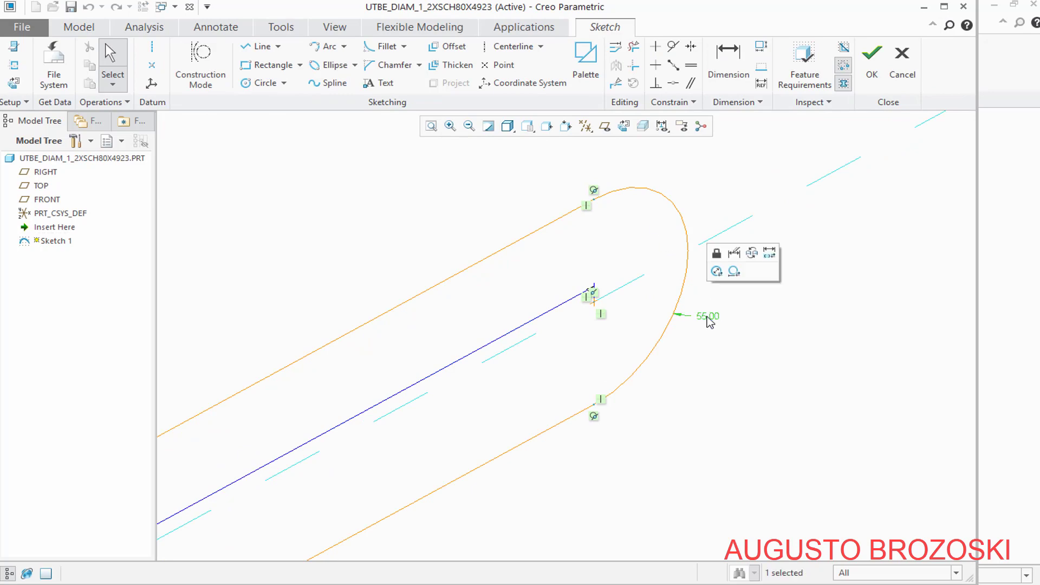
double_click(708, 316)
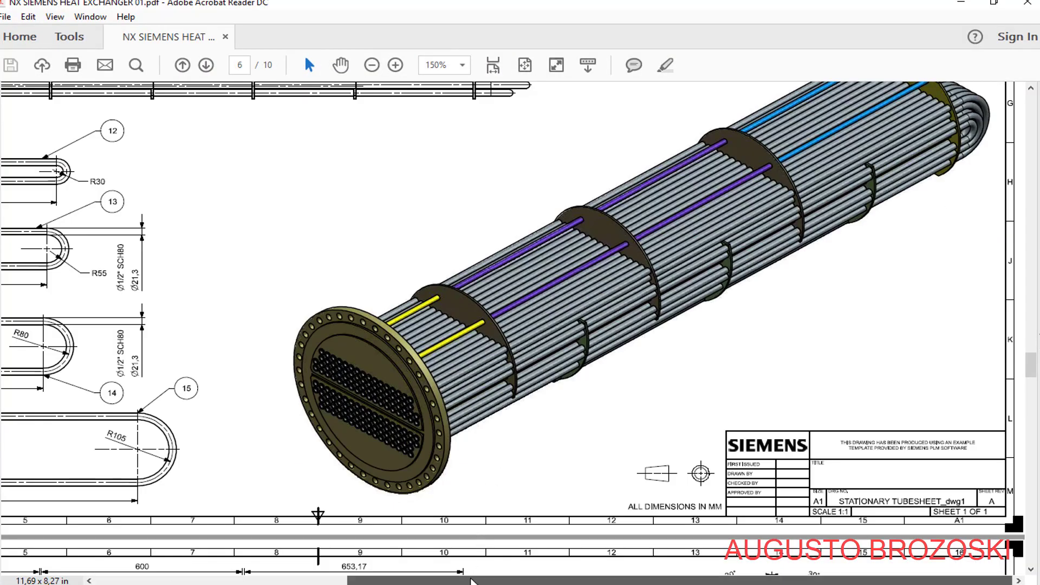
scroll(306, 342, left, 5)
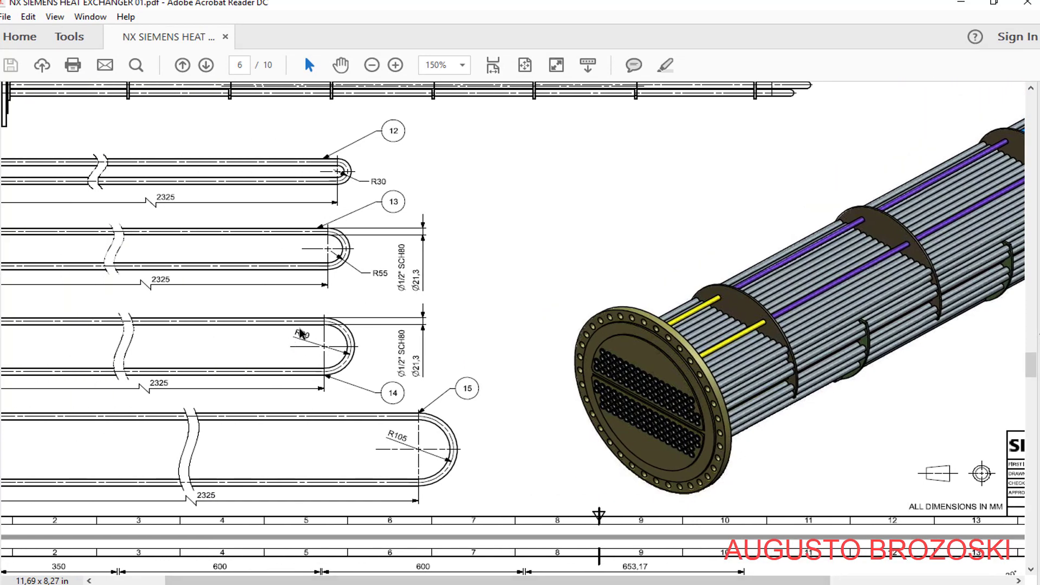
click(961, 4)
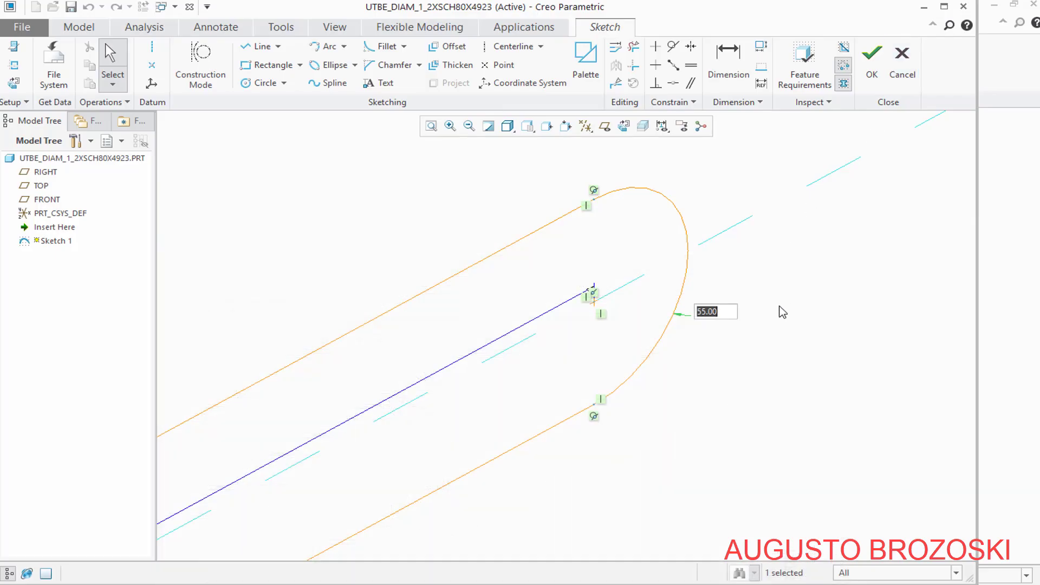
text(80)
key(Return)
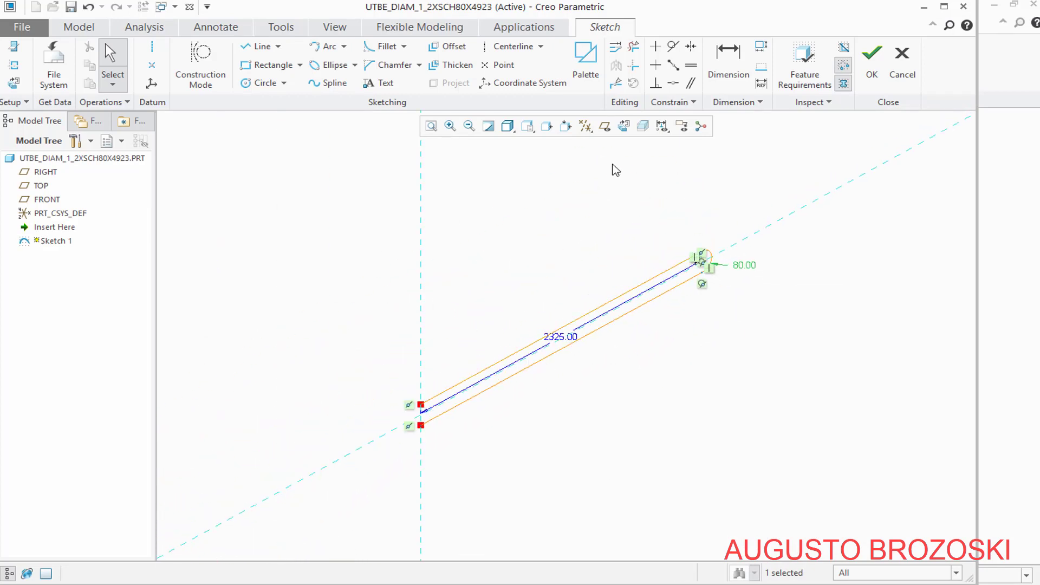
click(871, 63)
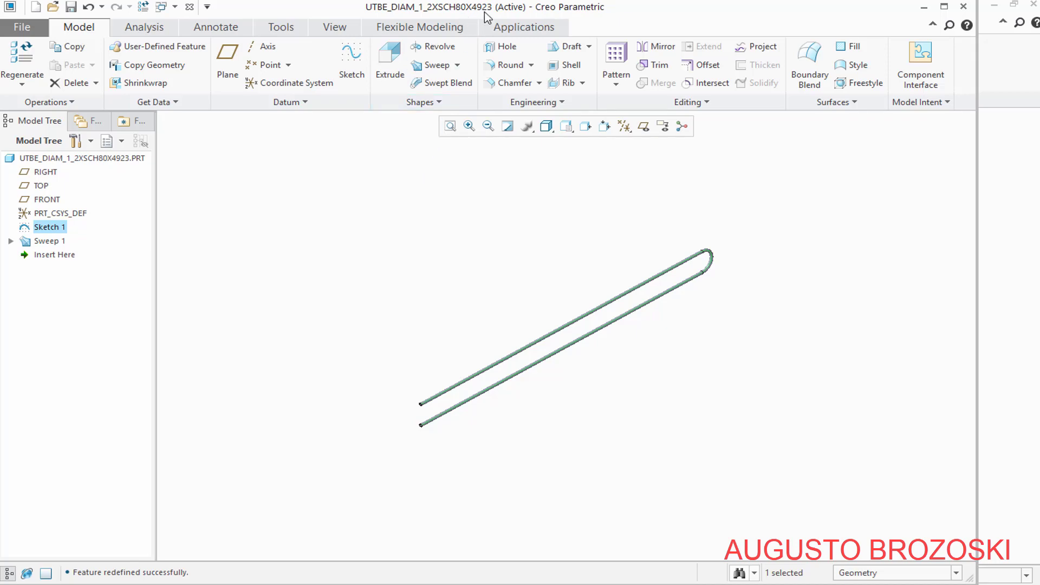
click(71, 7)
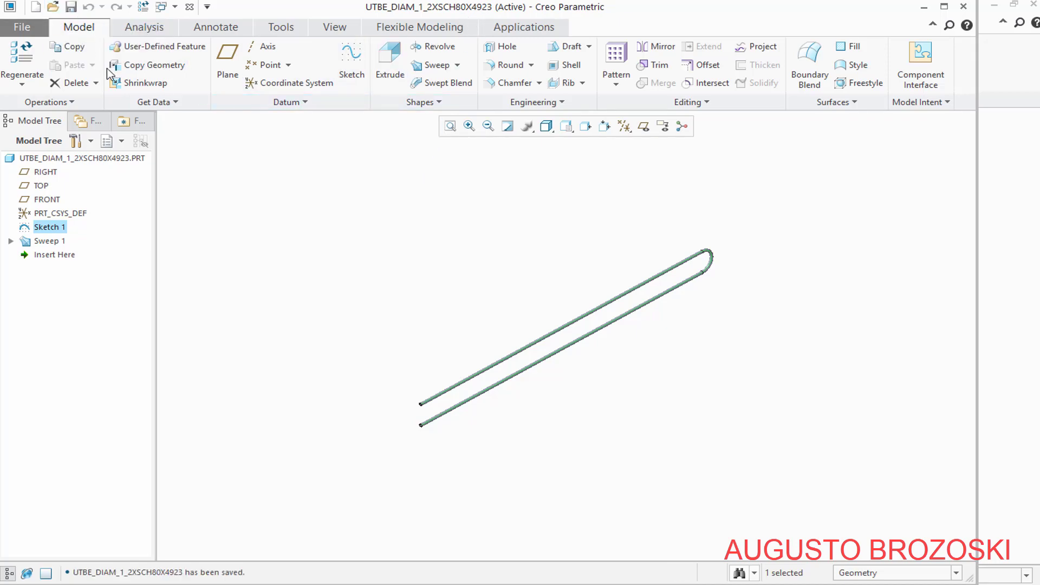
Look up tube item 15 in the PDF parts list and save a copy of the 4923 tube part as UTBE_DIAM_1_2XSCH80X5000
click(400, 583)
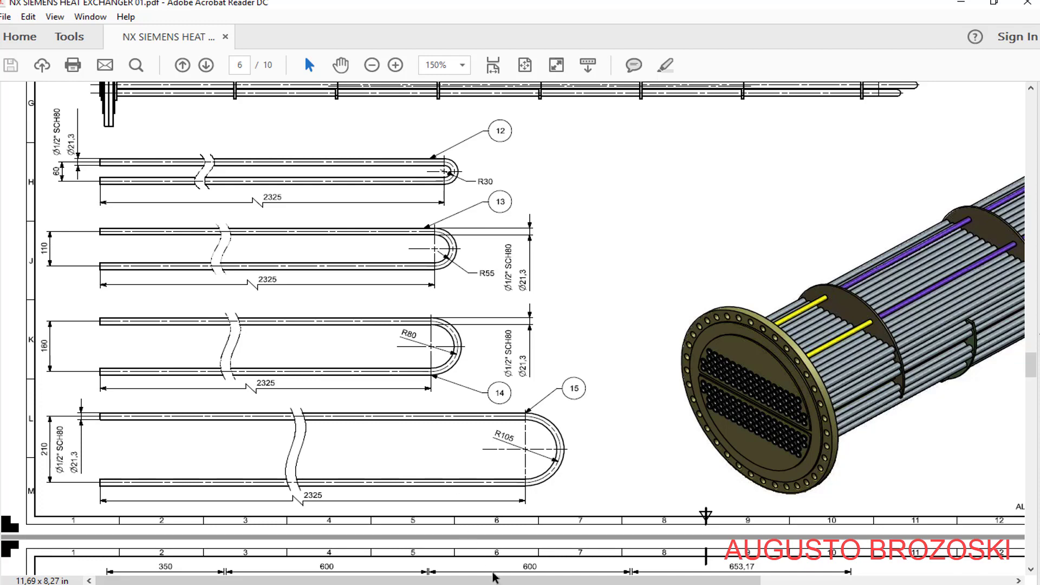
drag(497, 581, 769, 575)
scroll(671, 347, up, 8)
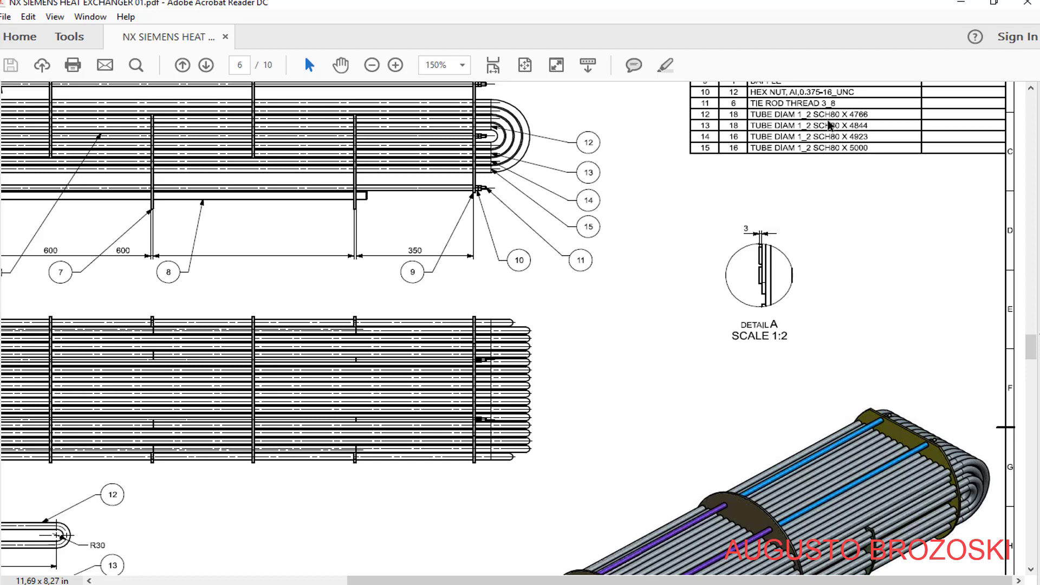
click(962, 10)
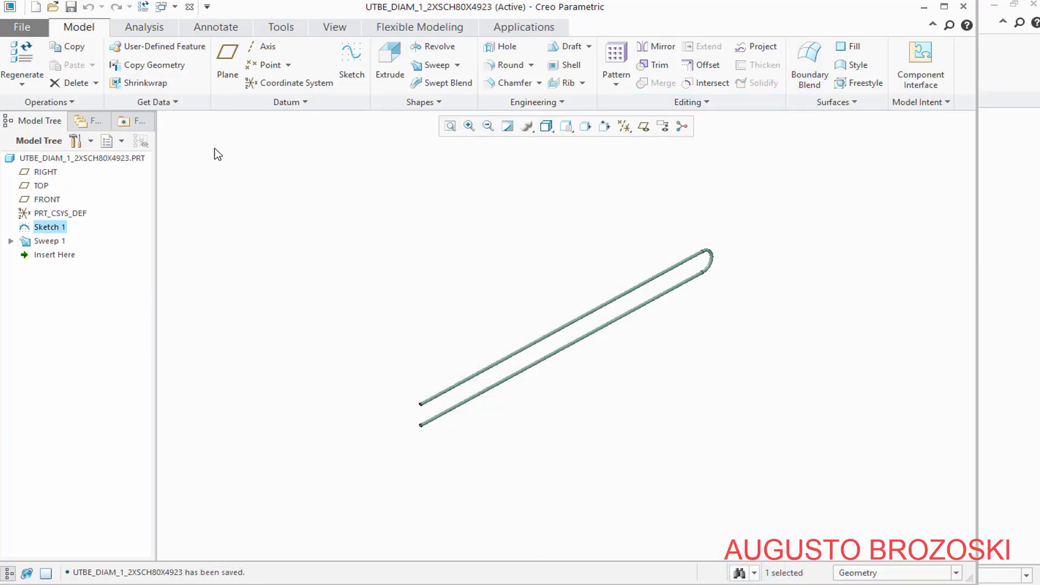
click(24, 30)
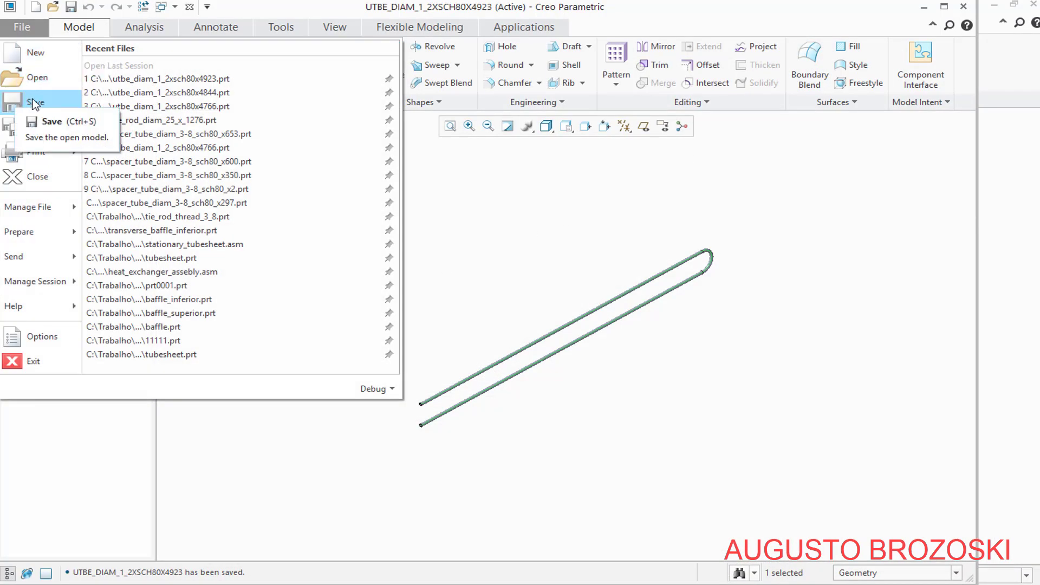
mouse_move(59, 129)
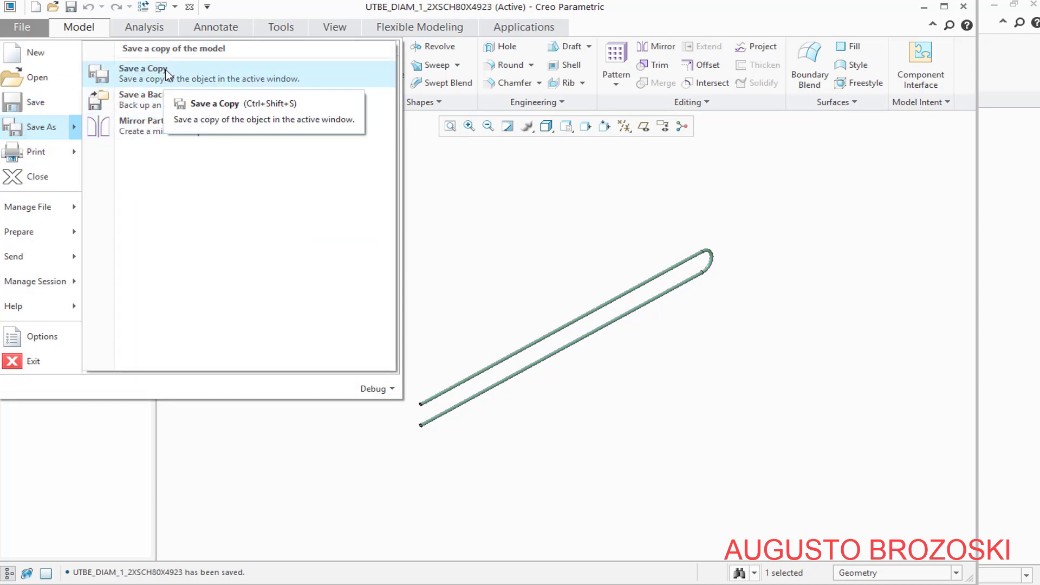
click(142, 69)
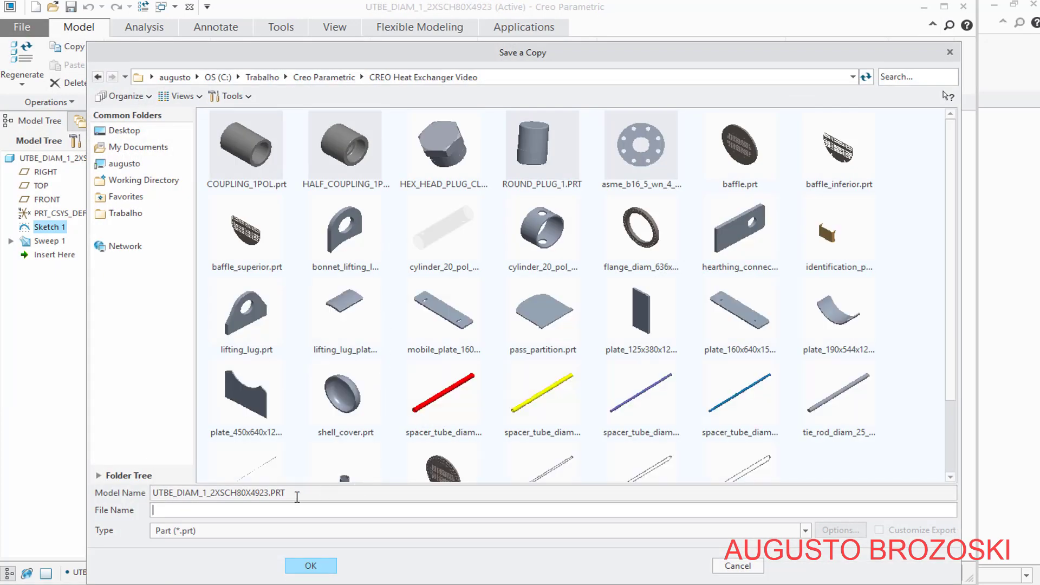
drag(154, 493, 263, 495)
right_click(260, 495)
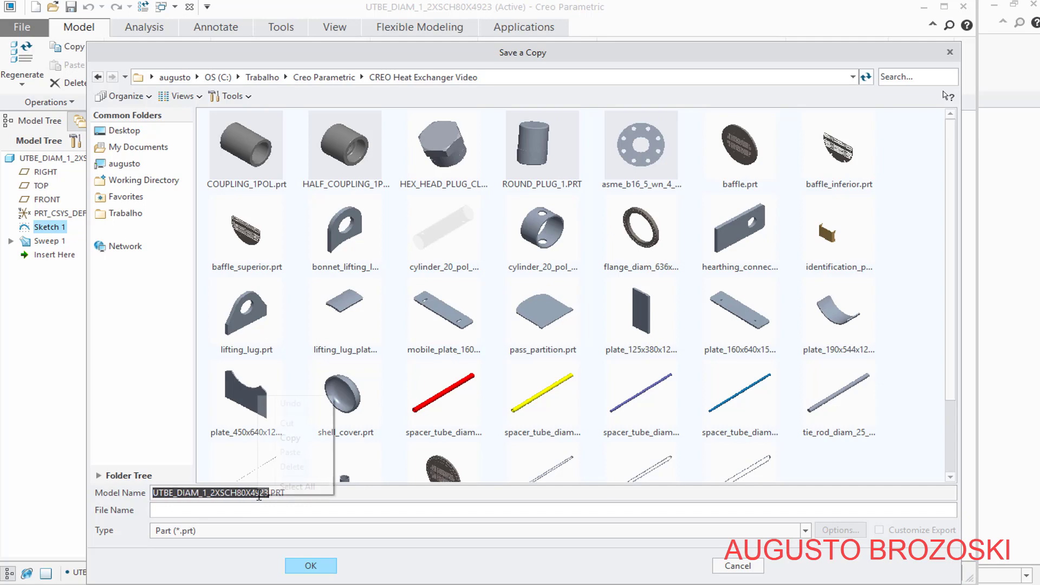
click(290, 438)
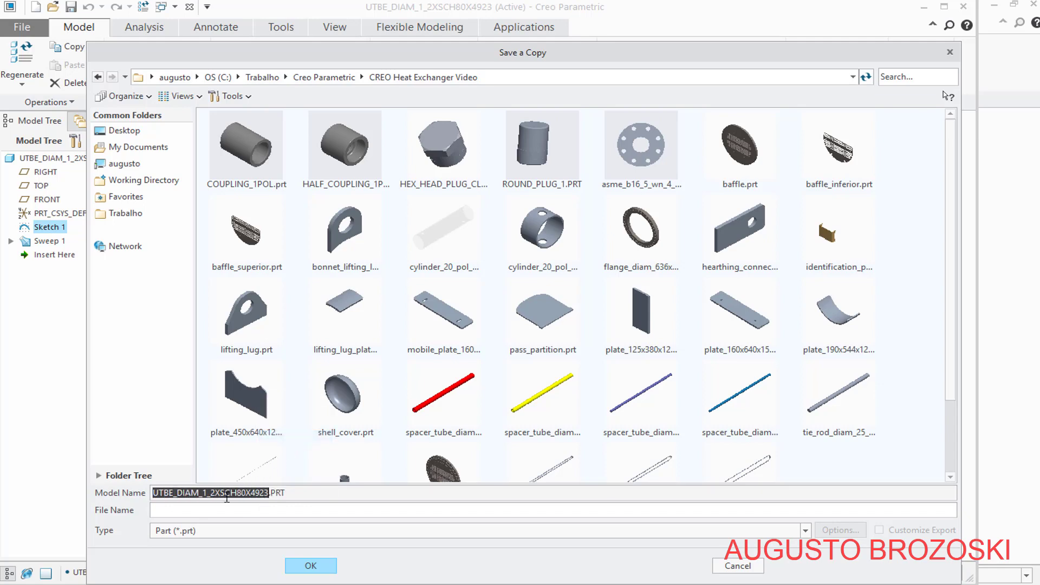
click(173, 514)
right_click(172, 513)
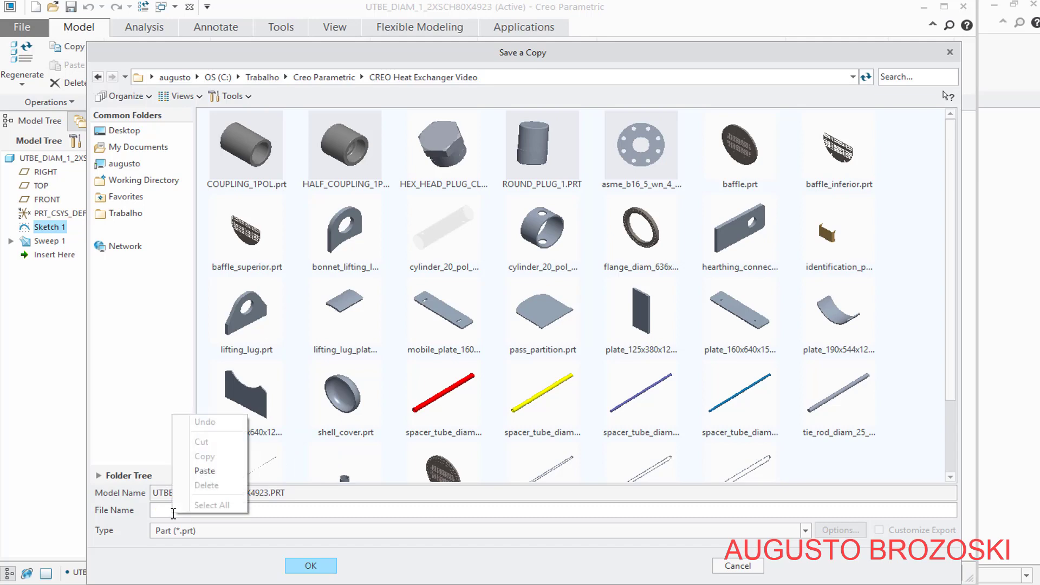
click(205, 469)
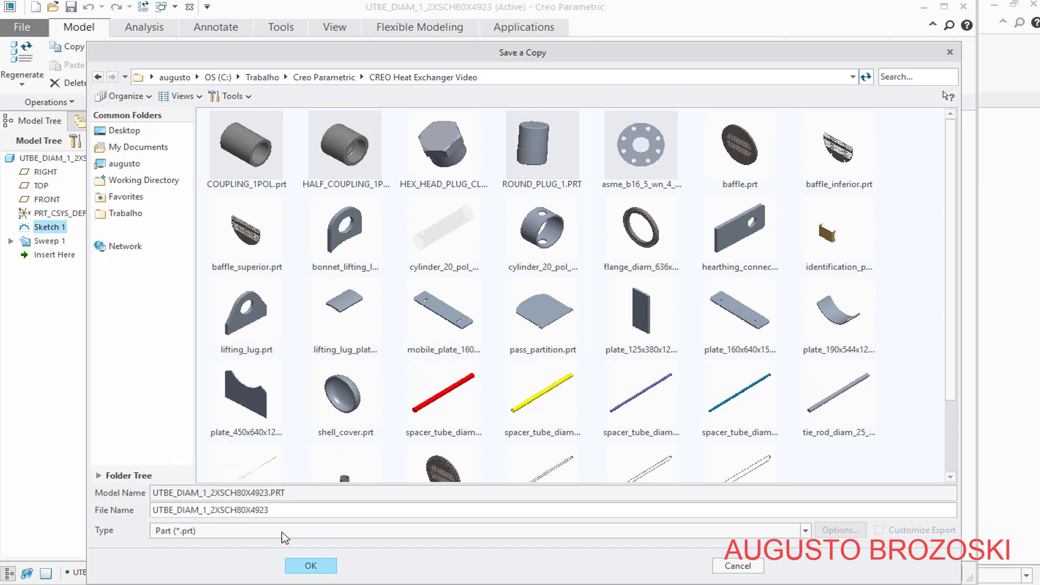
key(BackSpace)
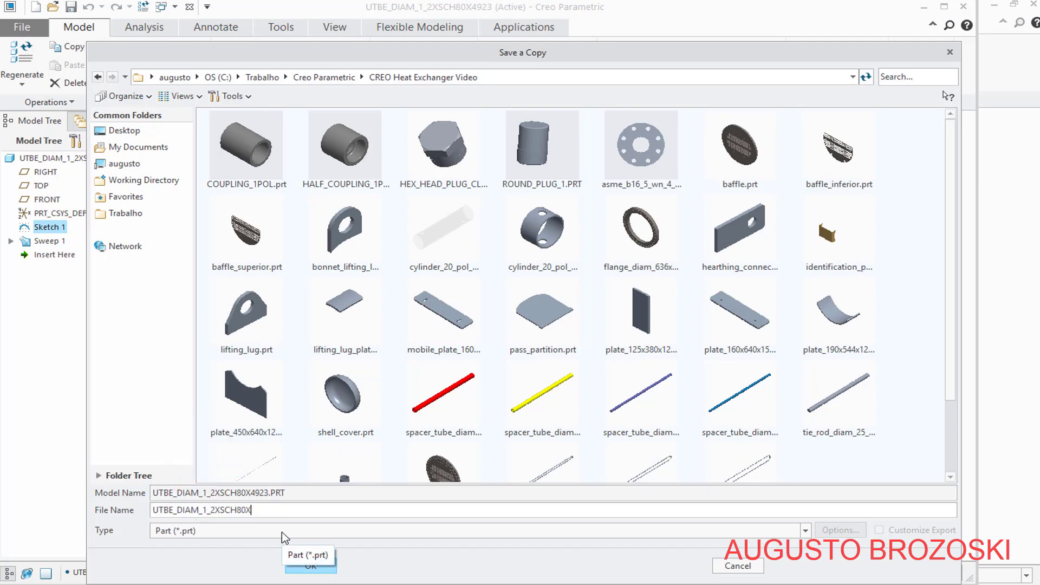
text(5000)
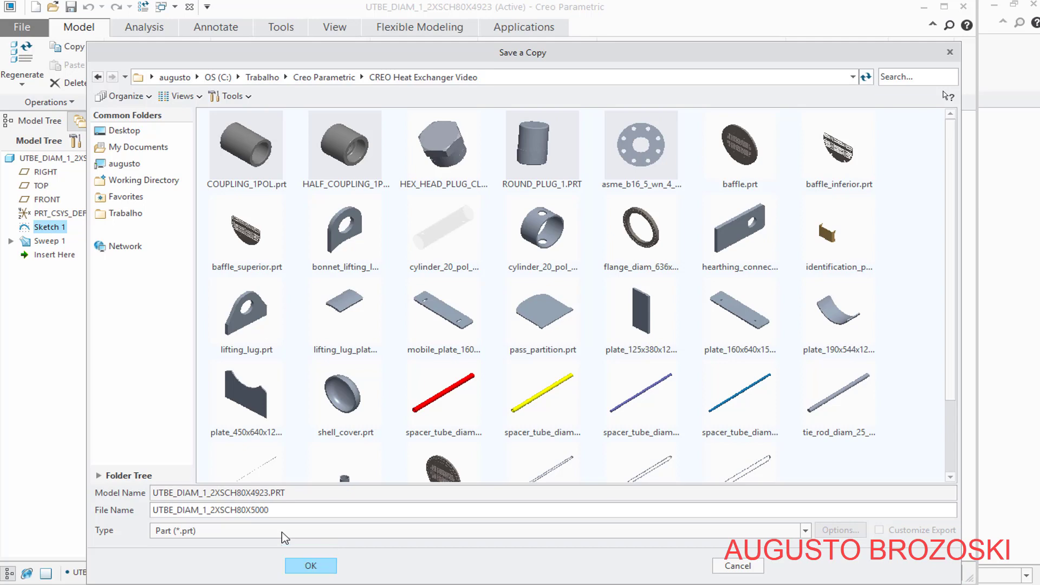
click(312, 565)
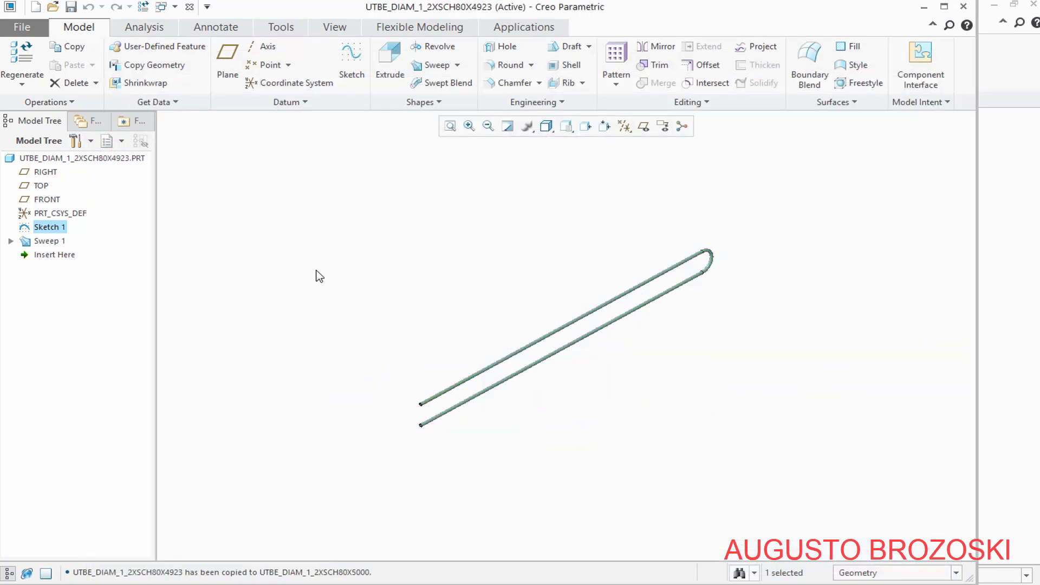
Open the copied part utbe_diam_1_2xsch80x5000.prt from the CREO Heat Exchanger Video folder
click(54, 7)
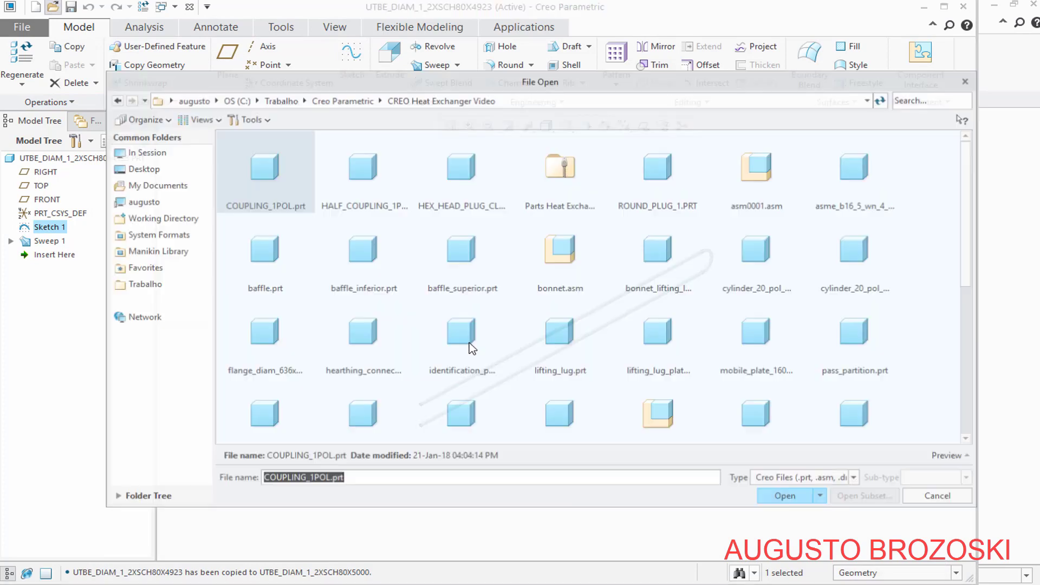
click(745, 371)
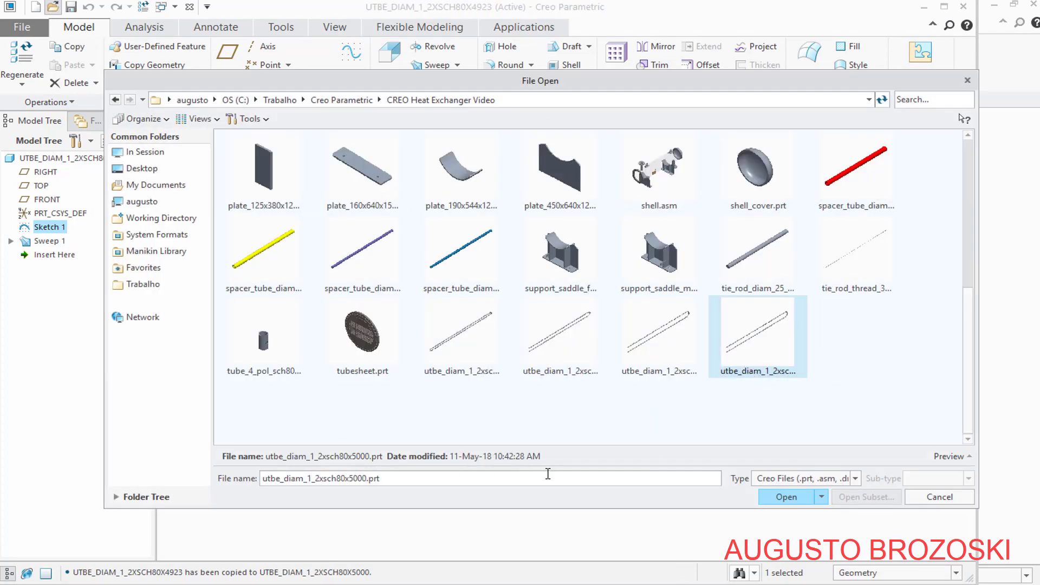
click(780, 497)
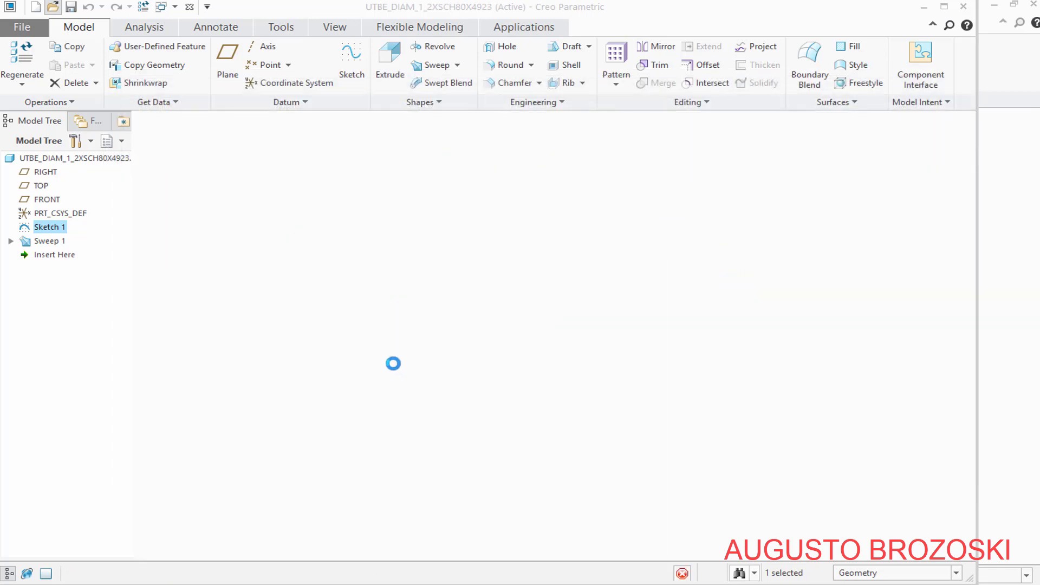
Redefine the U-shaped path sketch with the 105 mm bend radius given for item 15 in the PDF drawing, and save the part
click(48, 230)
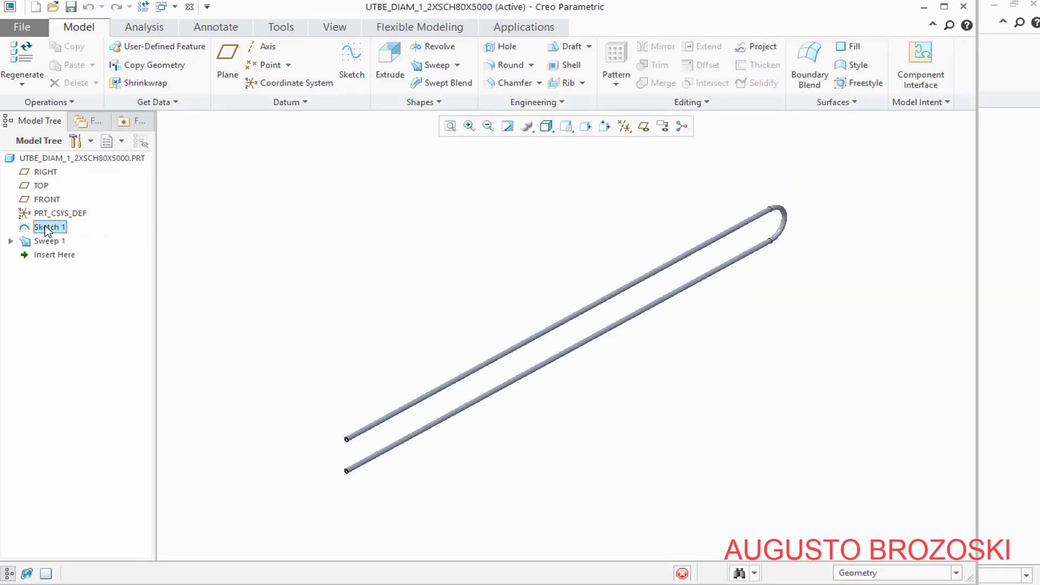
click(73, 142)
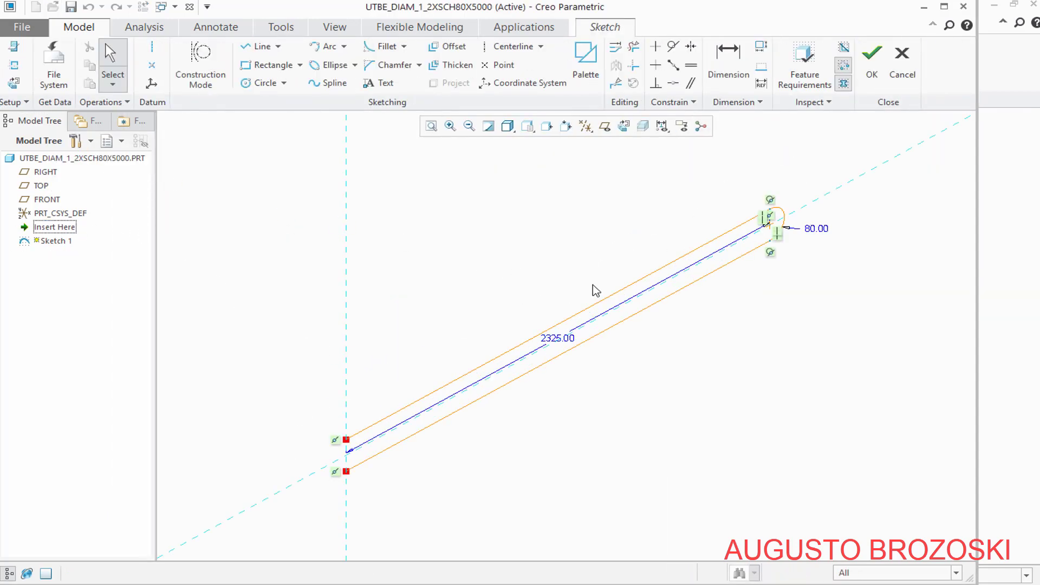
scroll(823, 217, down, 3)
scroll(757, 232, down, 1)
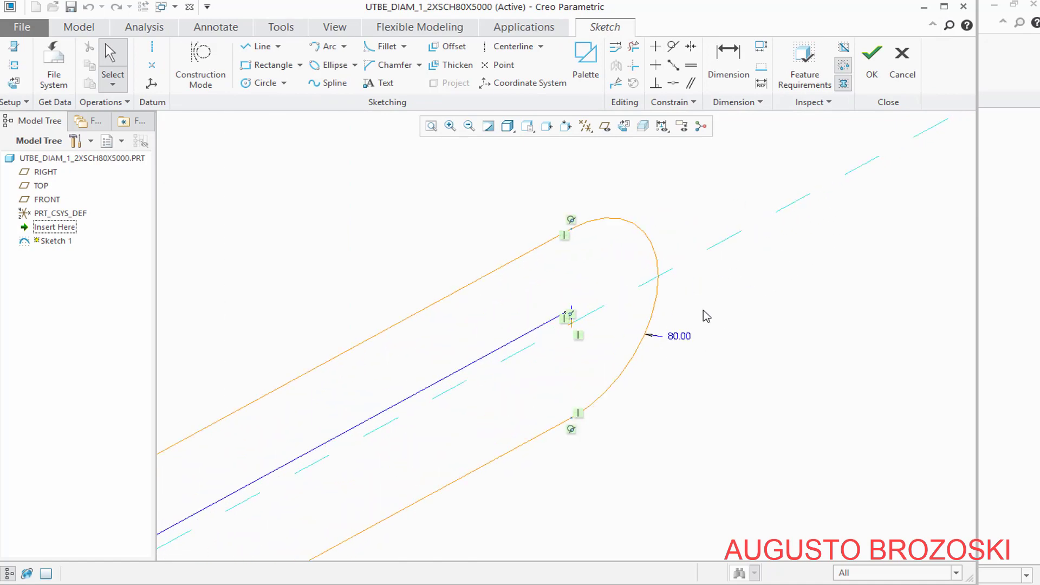
double_click(681, 337)
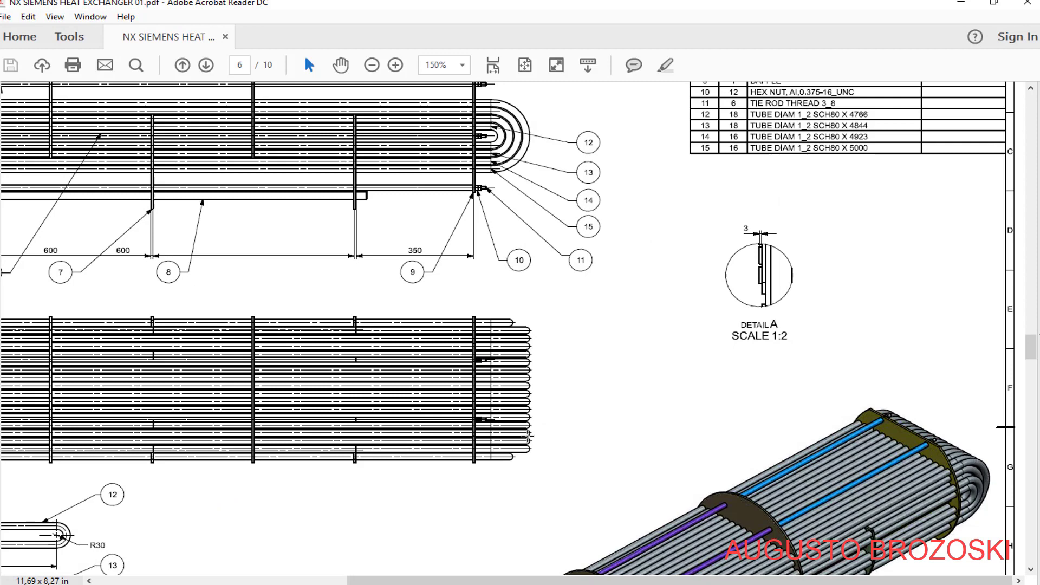
scroll(488, 435, down, 5)
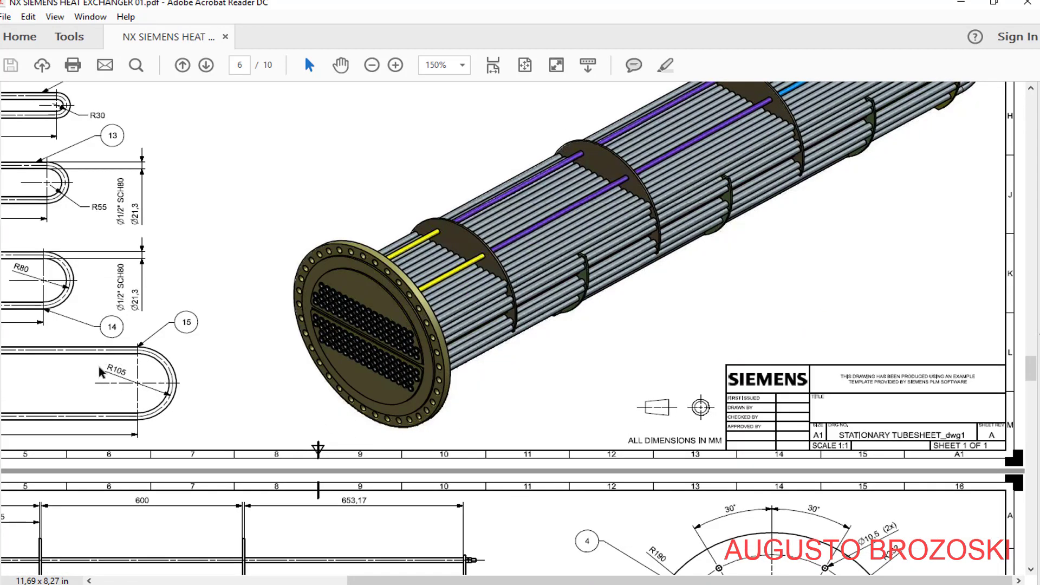
click(949, 5)
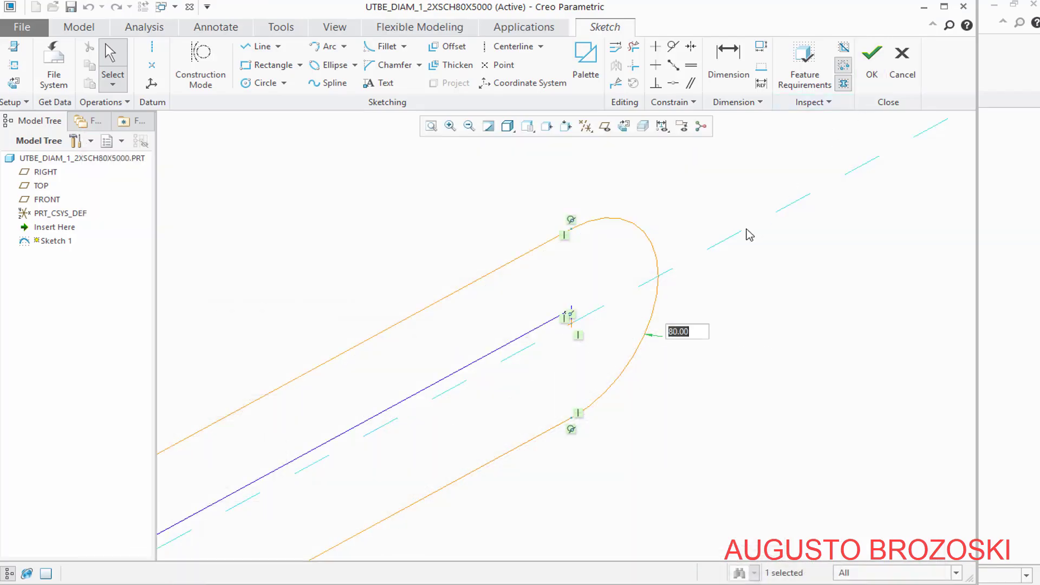
text(105)
key(Return)
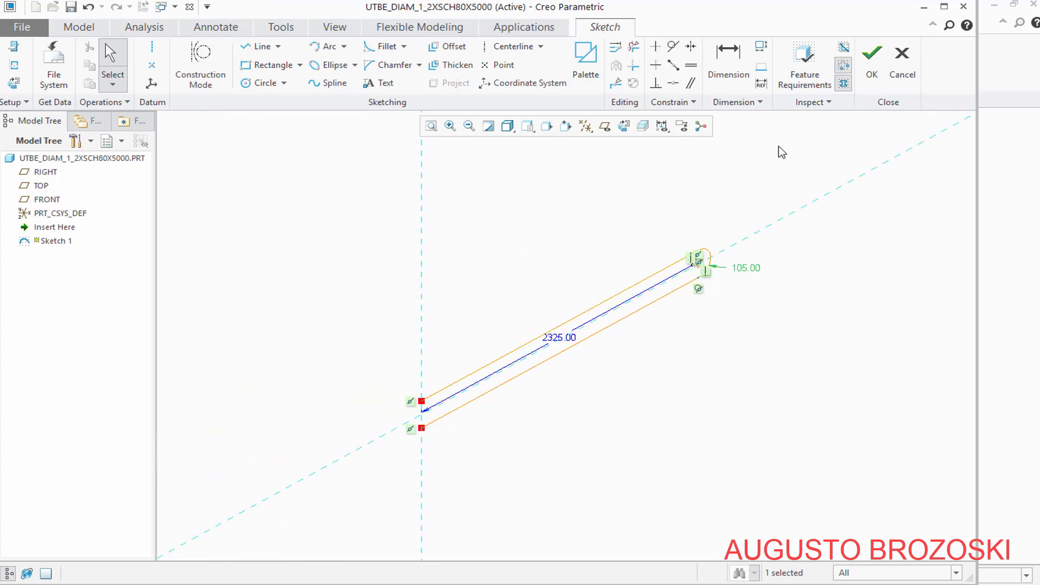
click(874, 74)
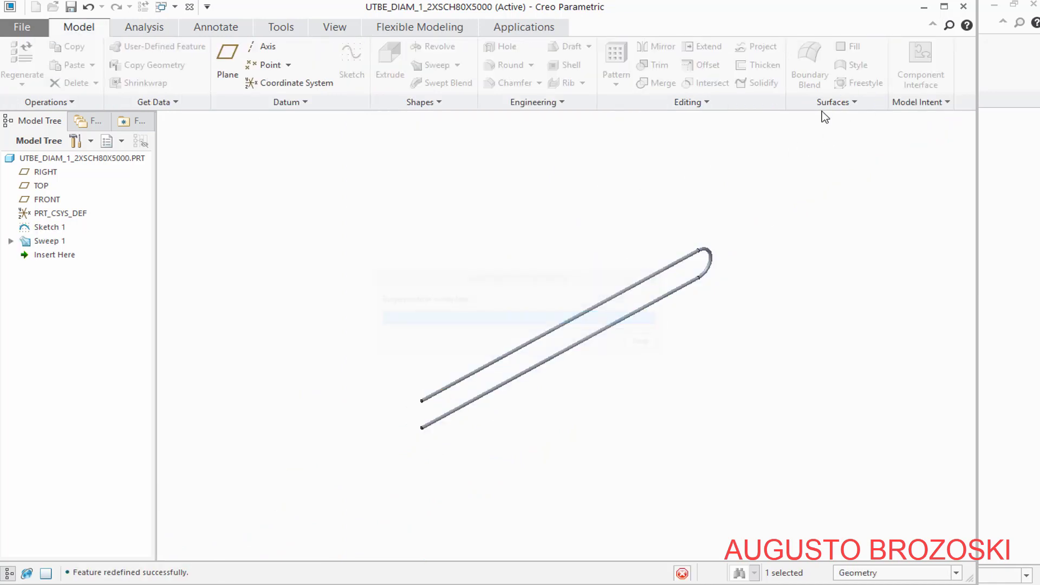
click(71, 7)
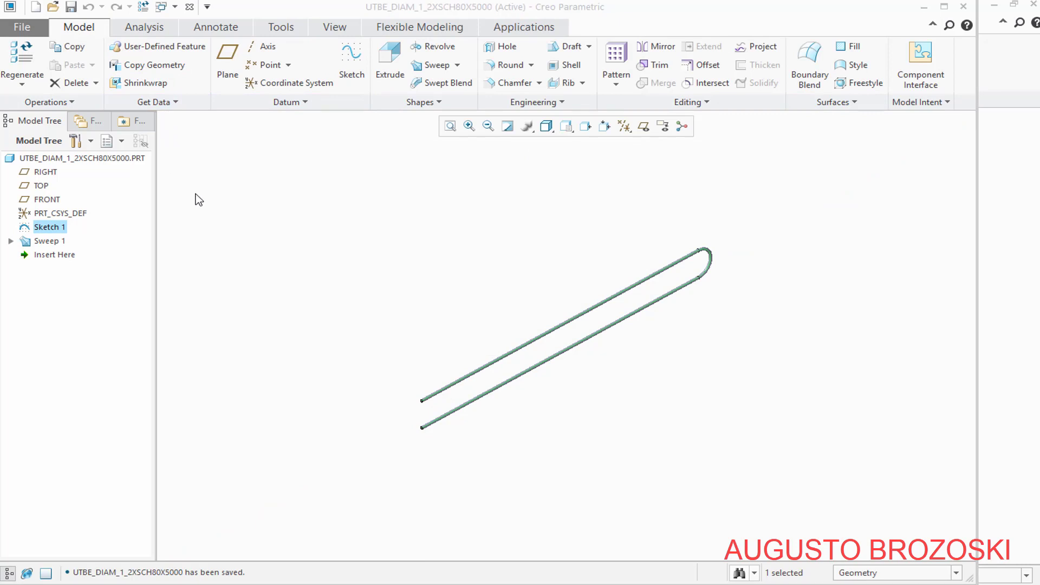